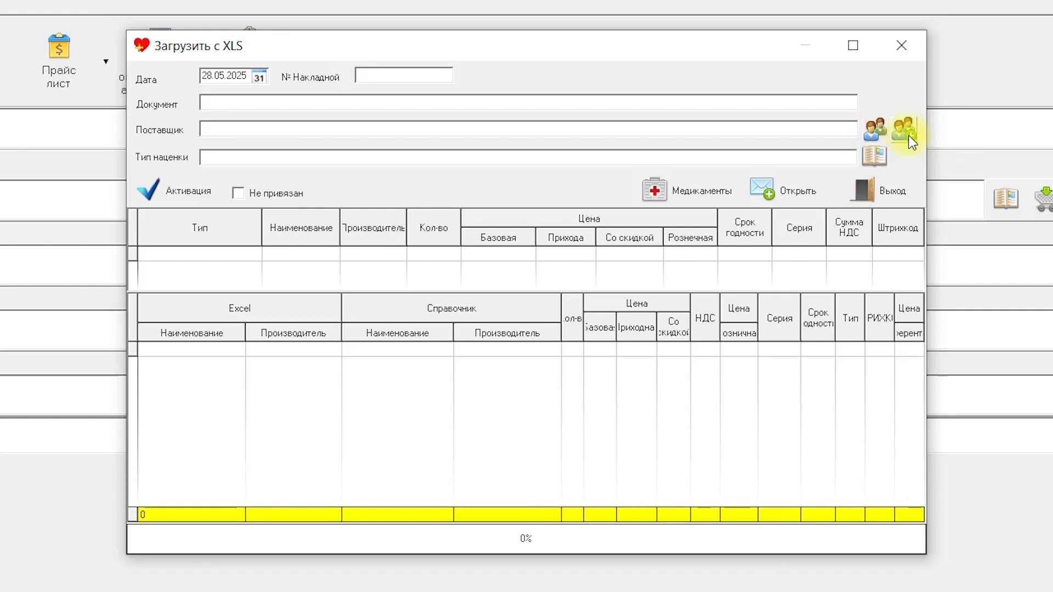
- Set the supplier to GRAND PHARM TRADE and the markup type to СУМОВАЯ (НАЦЕНКА 20.00 / НДС 12.00)
left_click(877, 135)
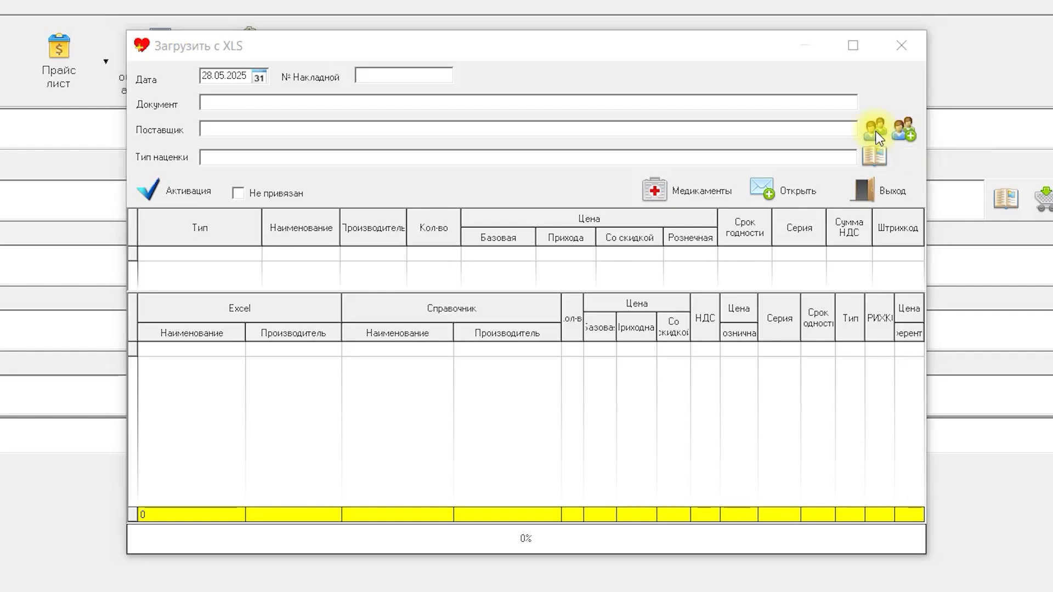
left_click(427, 165)
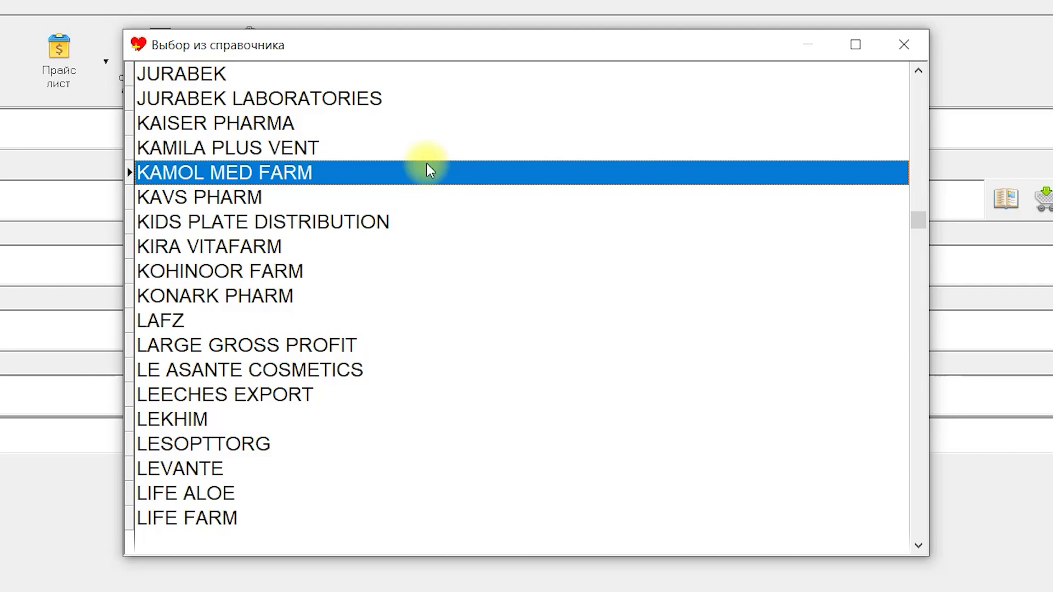
type("g")
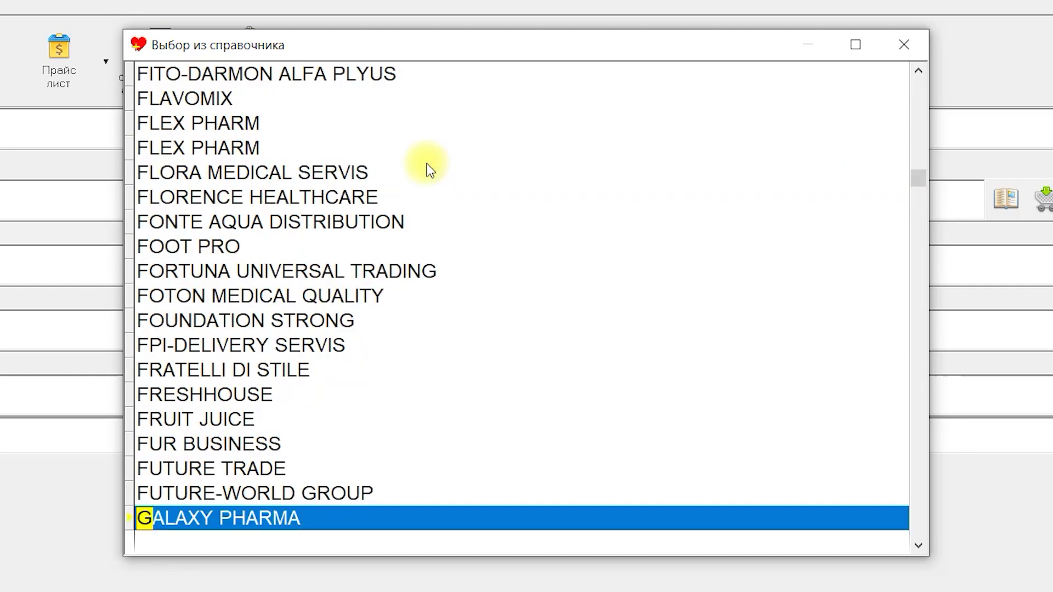
type("ran")
left_click(166, 511)
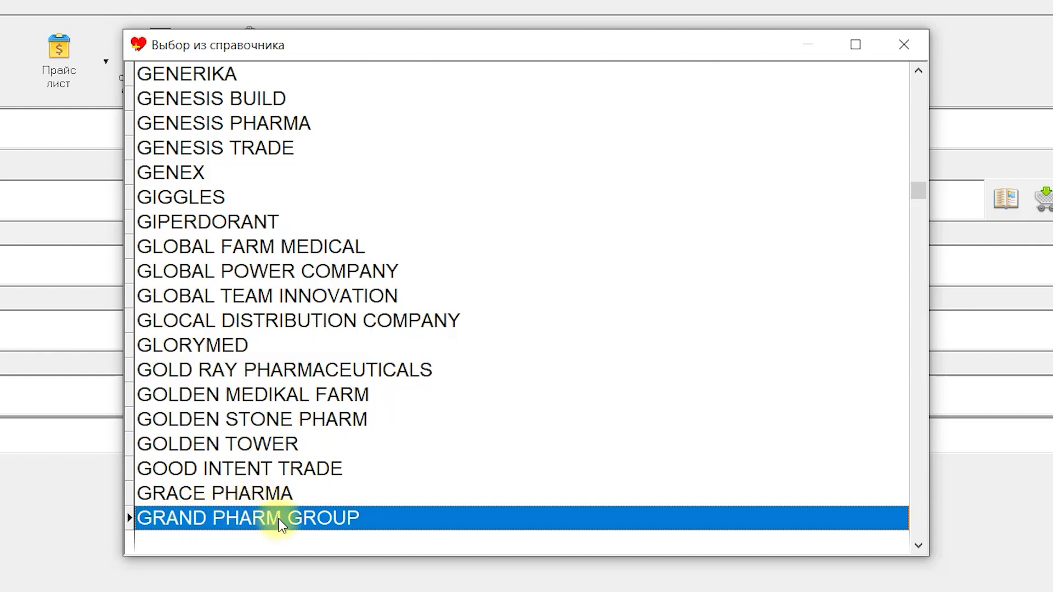
scroll(280, 523, "down", 2)
scroll(279, 524, "up", 2)
scroll(279, 524, "down", 1)
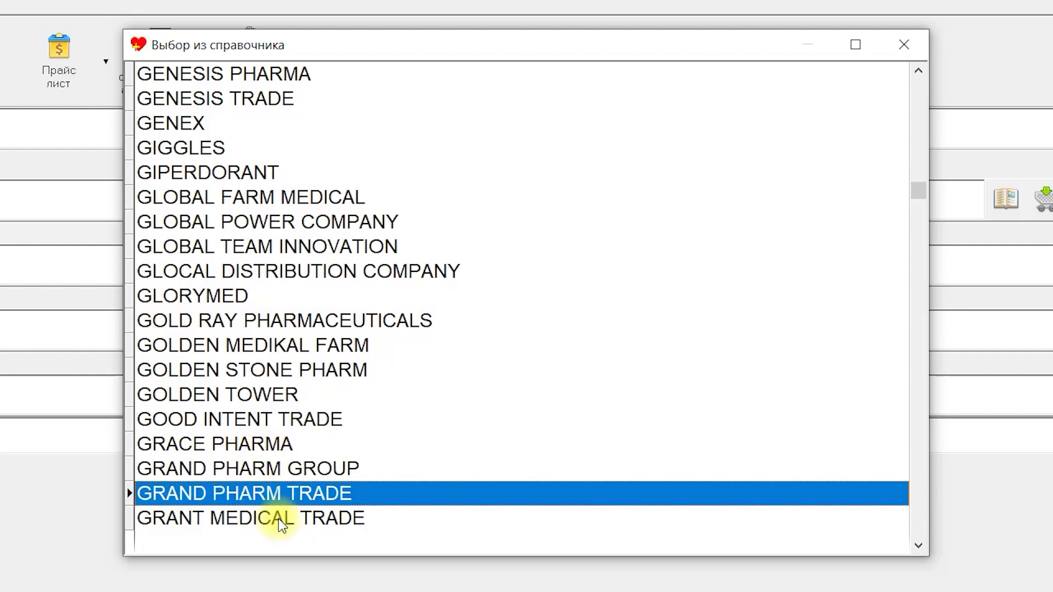
double_click(274, 501)
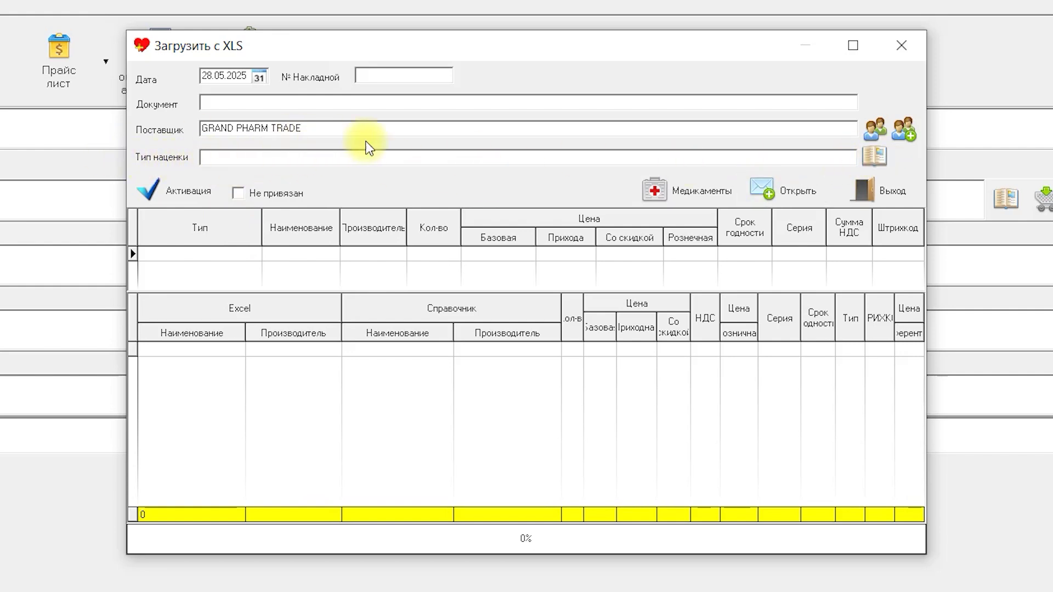
left_click(876, 160)
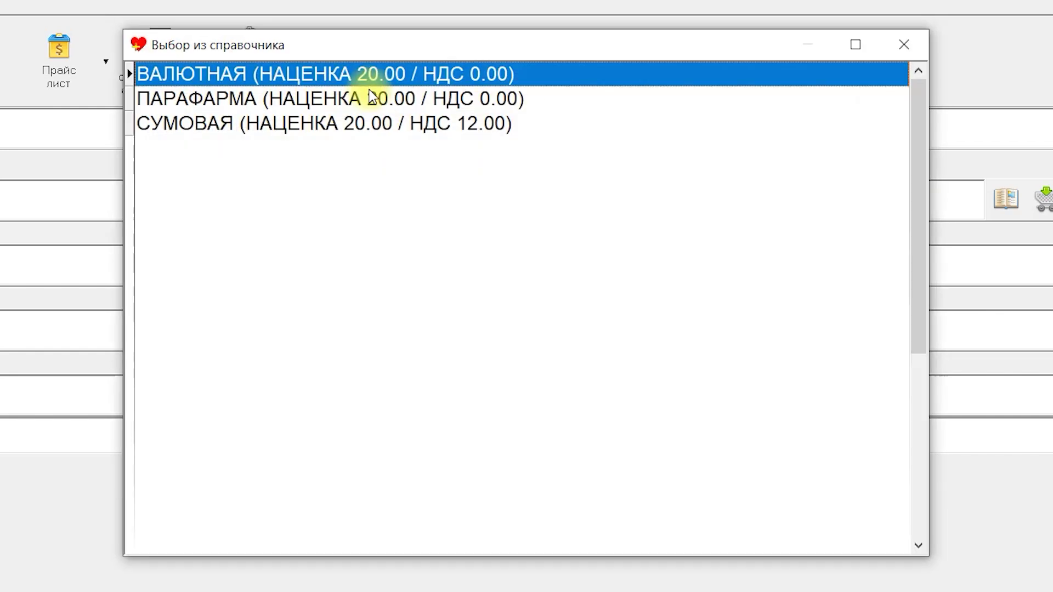
double_click(168, 124)
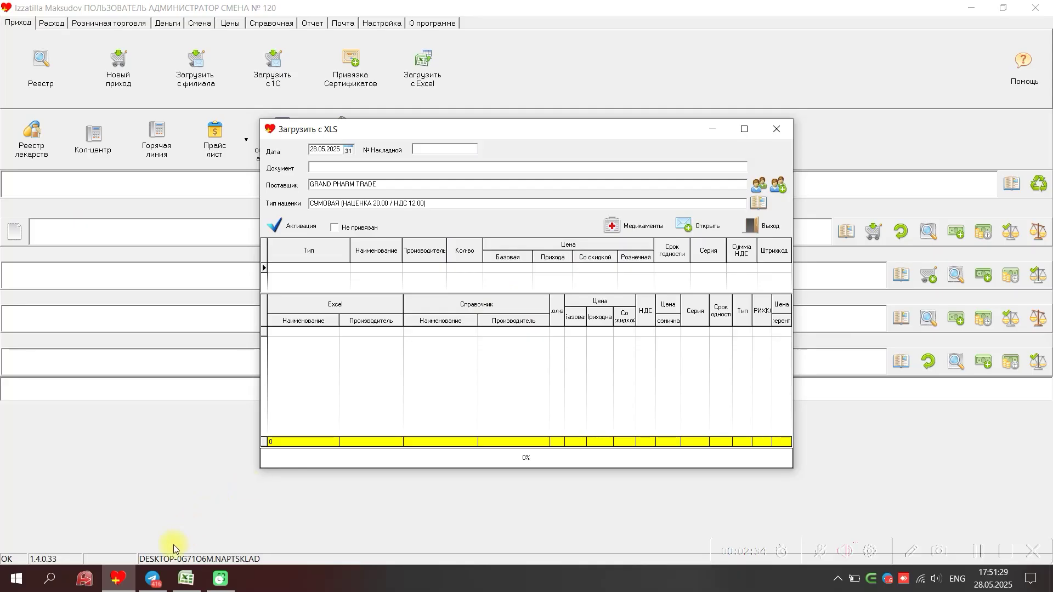
- Check the goods list in the Excel invoice, return to F-Аптека and start new column-mapping settings for the supplier
left_click(147, 588)
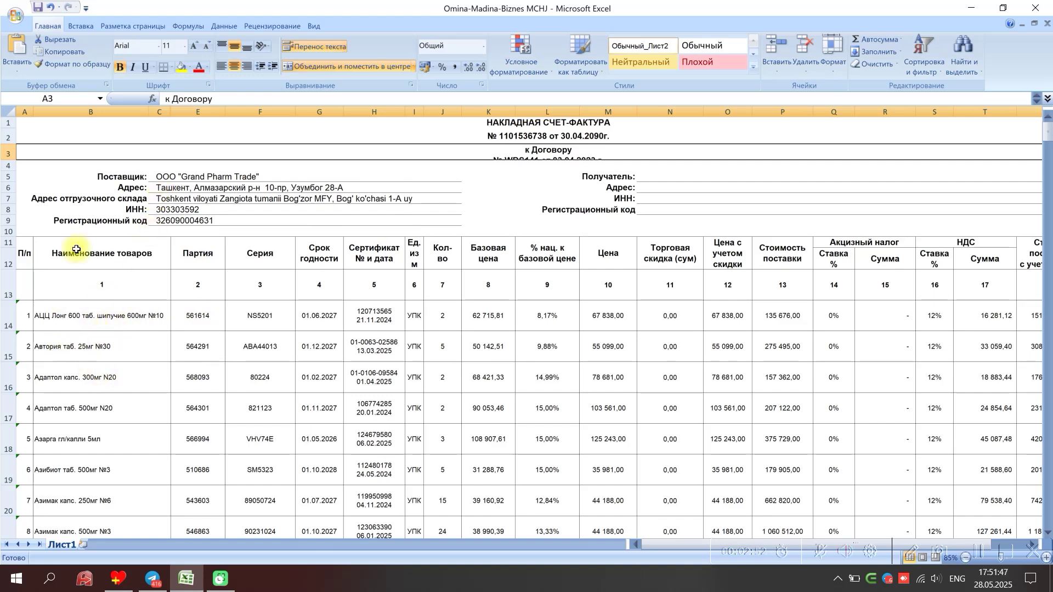
left_click(77, 318)
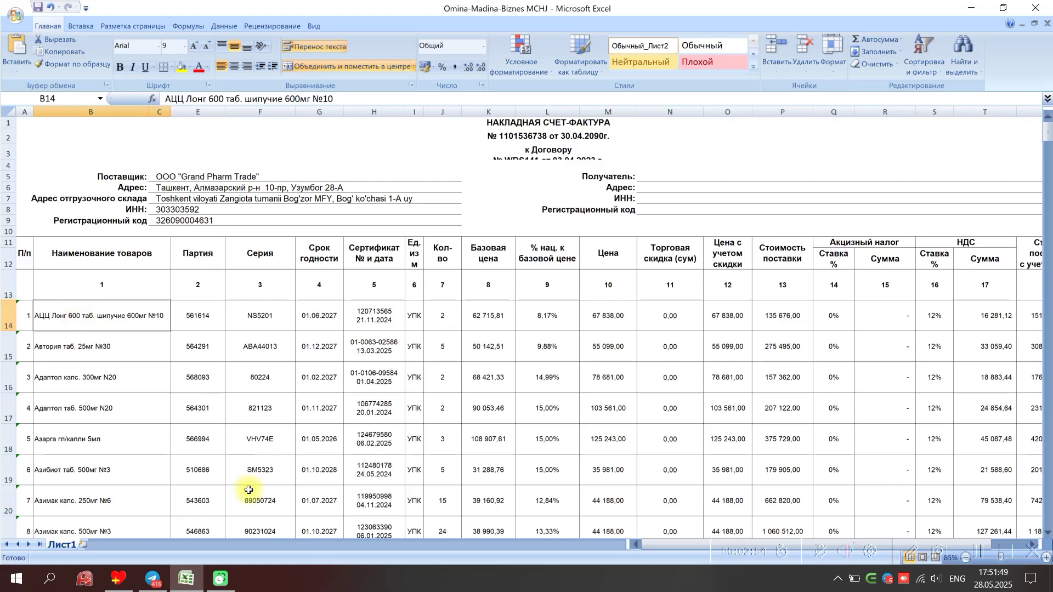
left_click(110, 466)
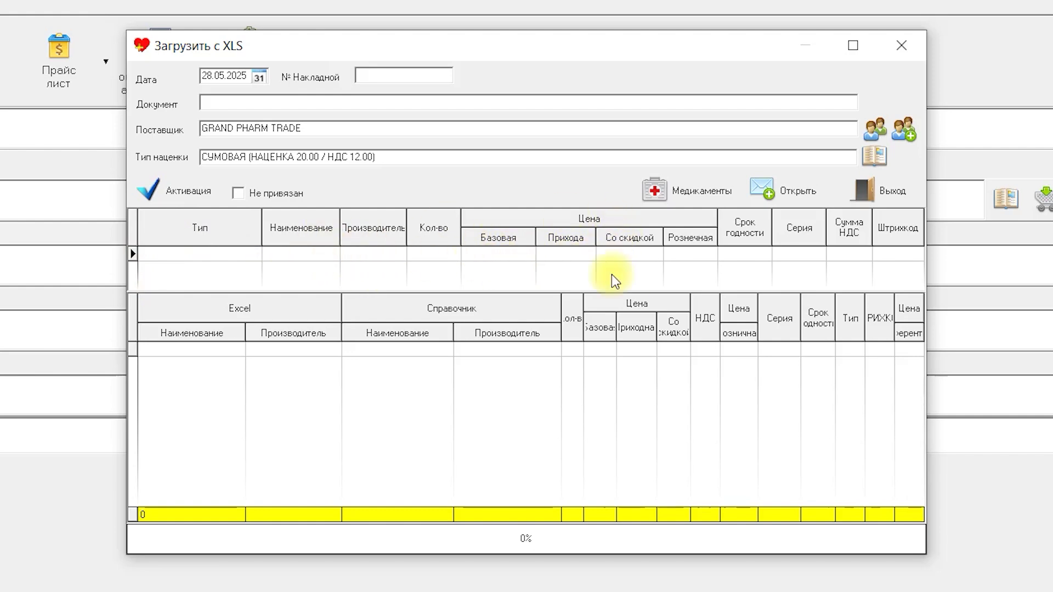
right_click(400, 257)
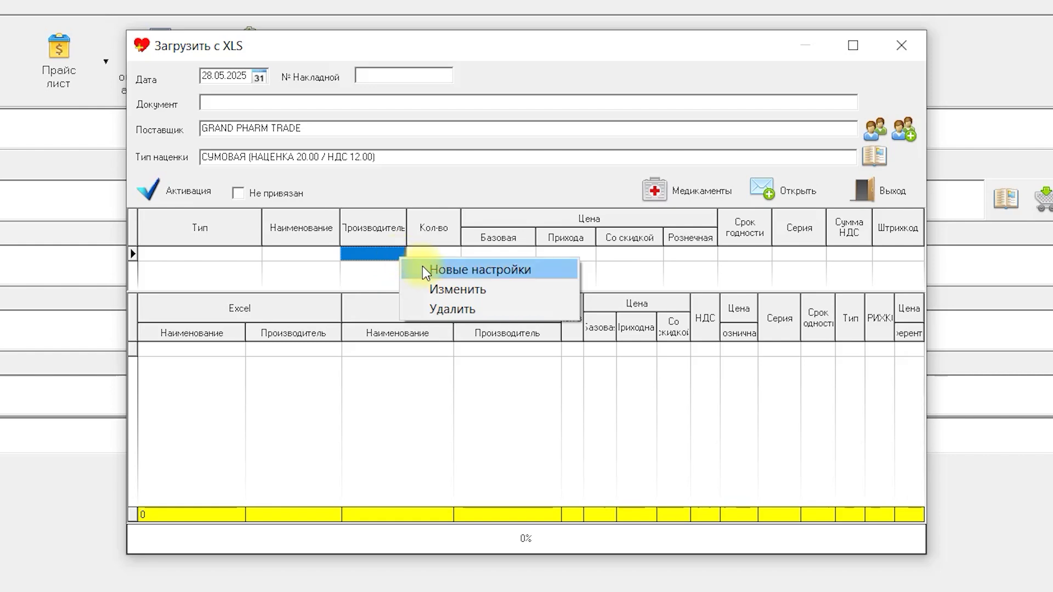
left_click(426, 269)
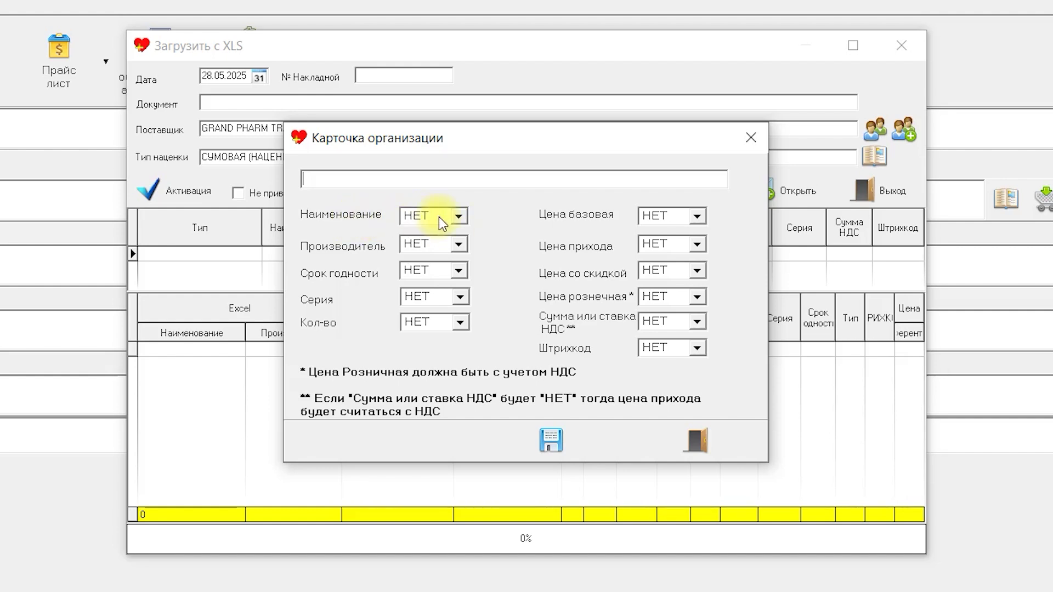
- Switch to the Excel invoice and examine which column letter holds the product names for the Наименование mapping
left_click(462, 216)
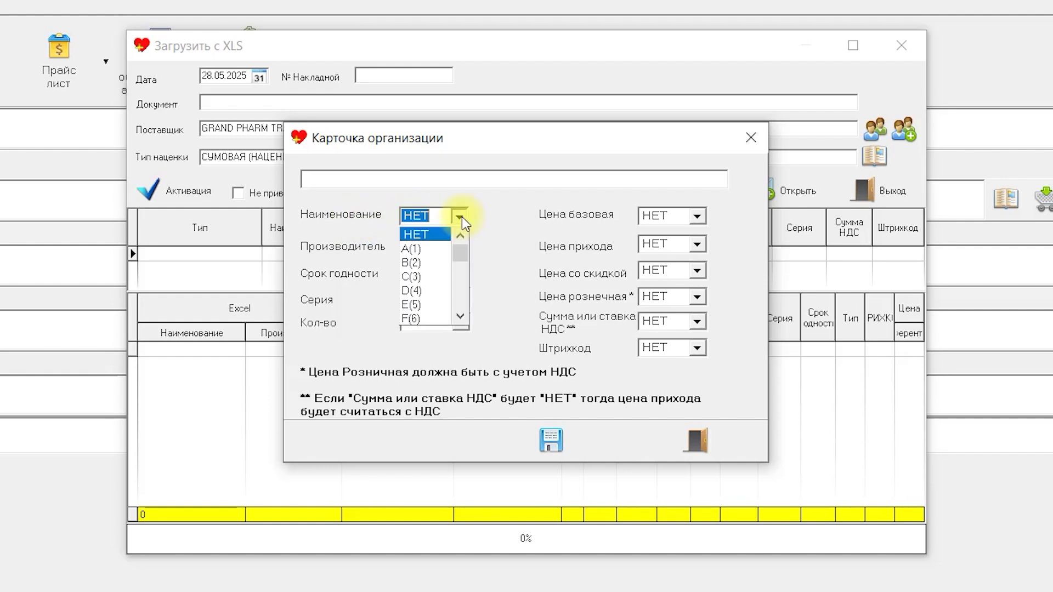
left_click(66, 570)
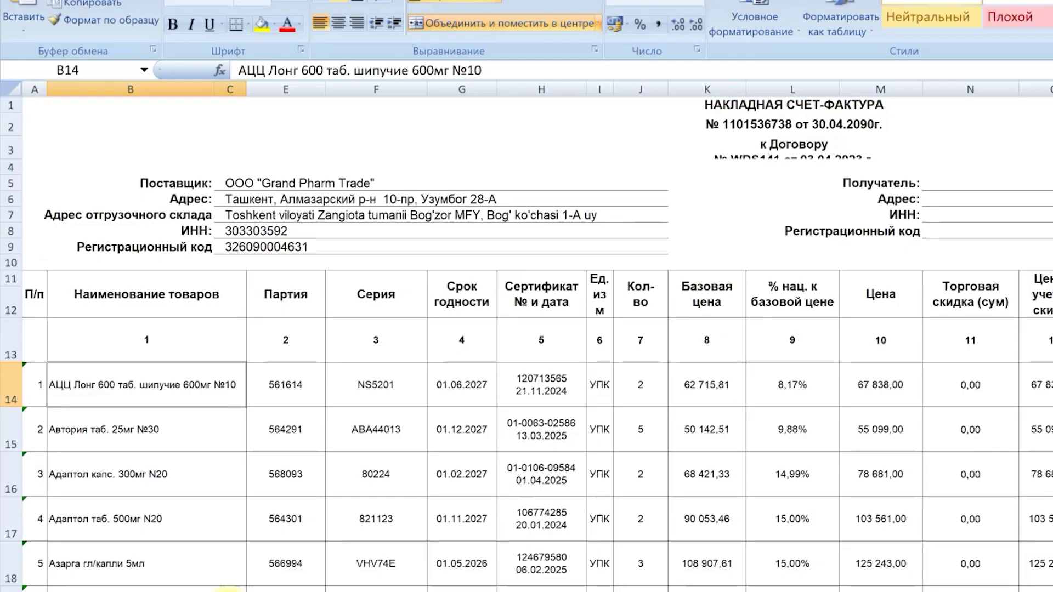
left_click(182, 429)
left_click(170, 351)
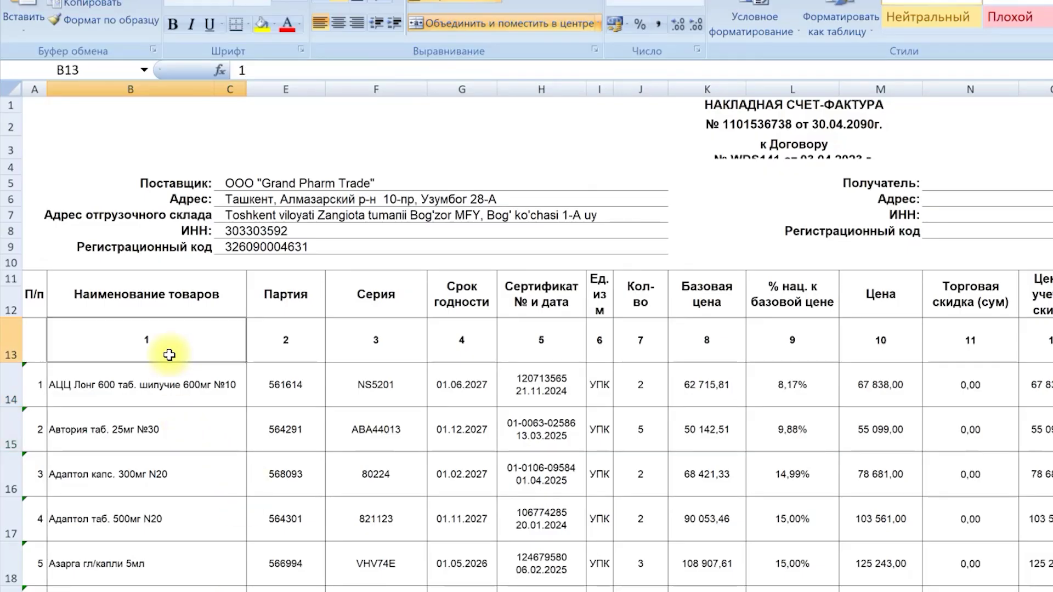
left_click(136, 89)
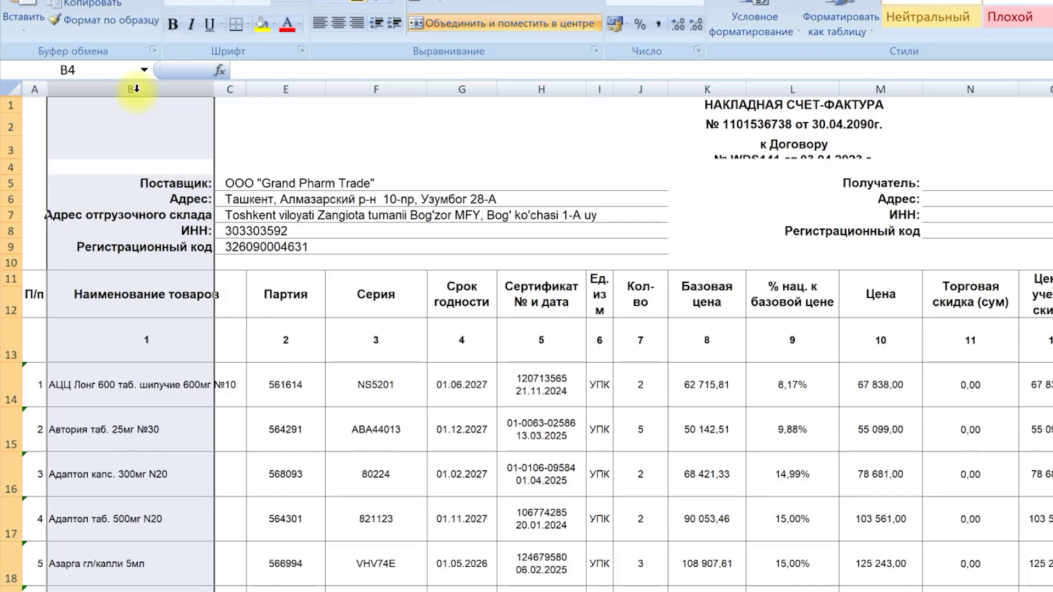
left_click(234, 391)
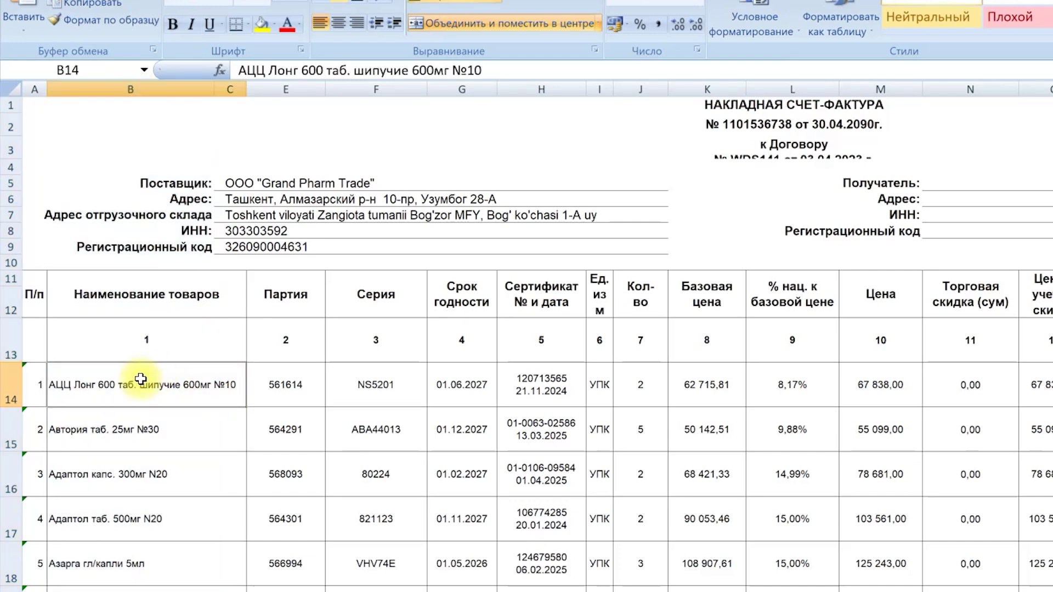
left_click(137, 429)
left_click(152, 395)
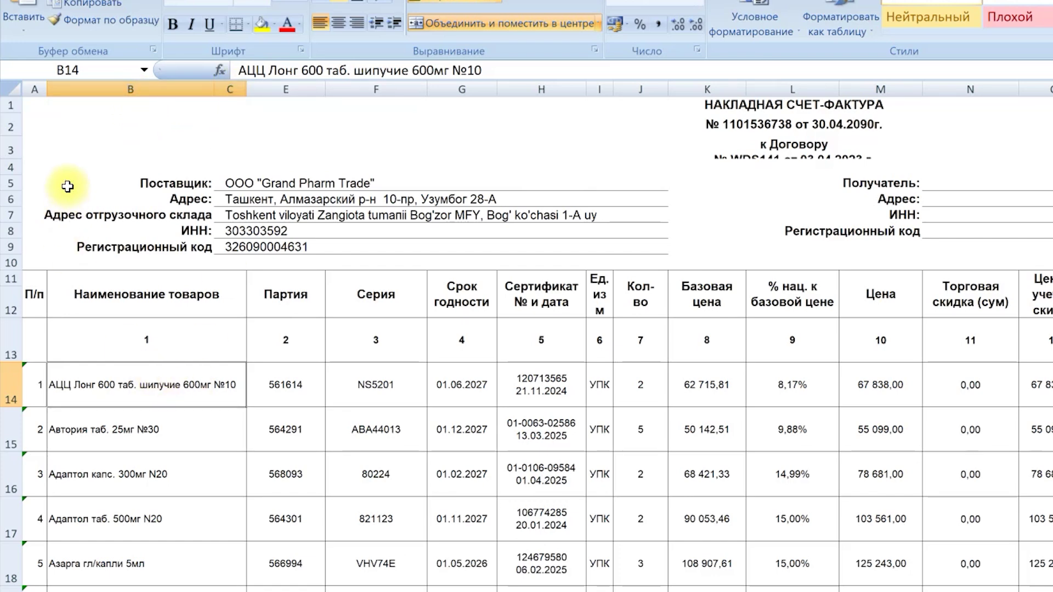
left_click(63, 70)
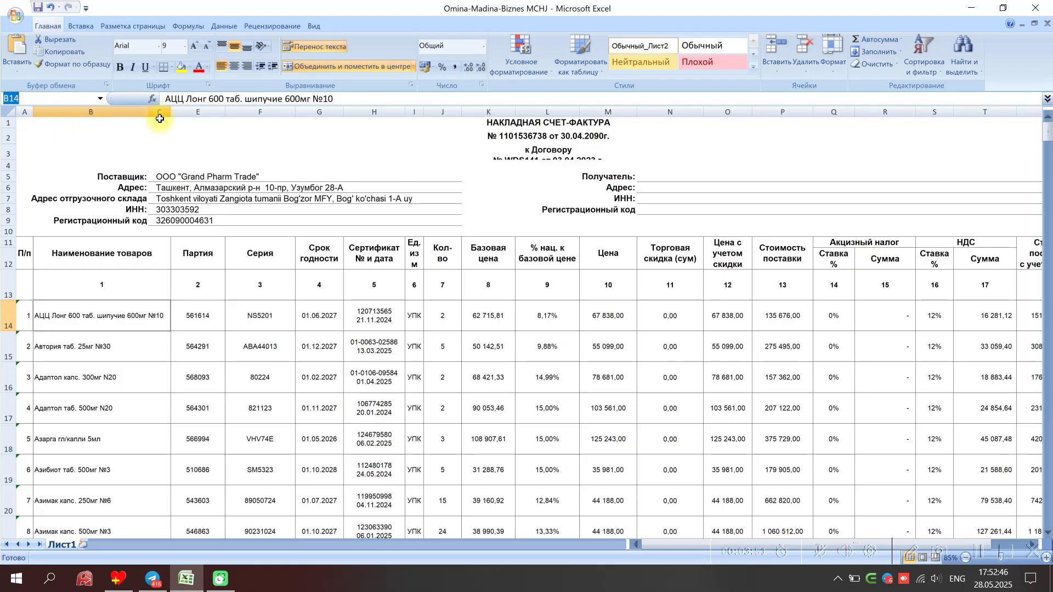
left_click(102, 350)
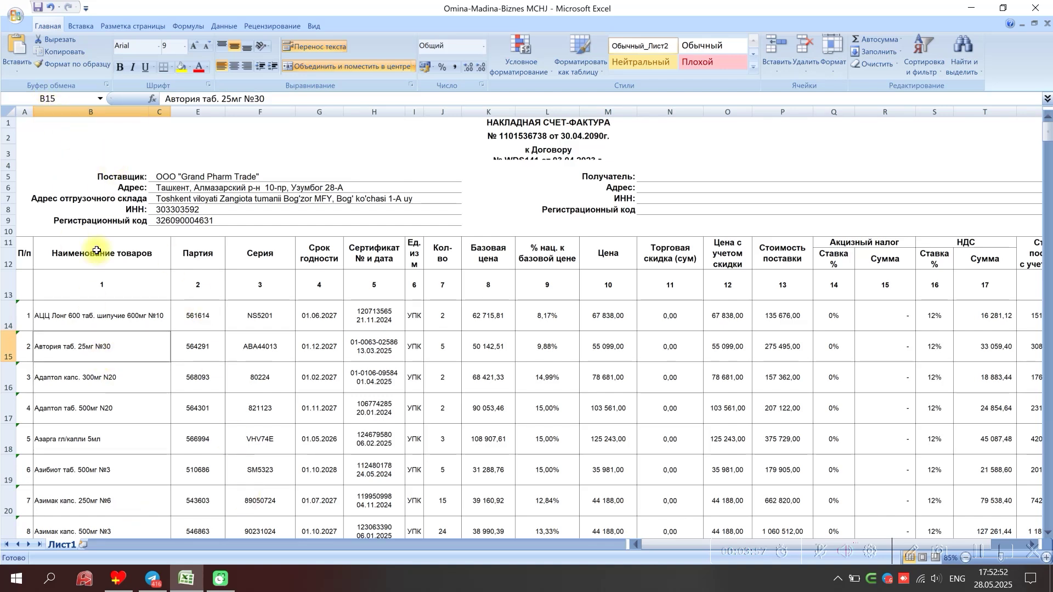
left_click(106, 310)
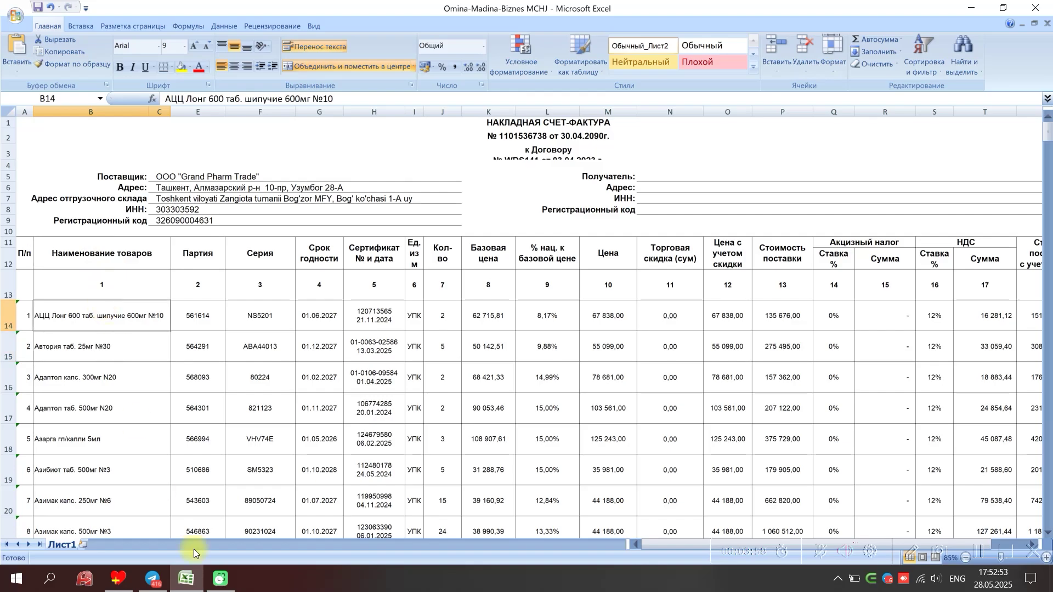
- Switch back to F-Аптека and map Наименование to column B(2)
left_click(130, 581)
left_click(415, 164)
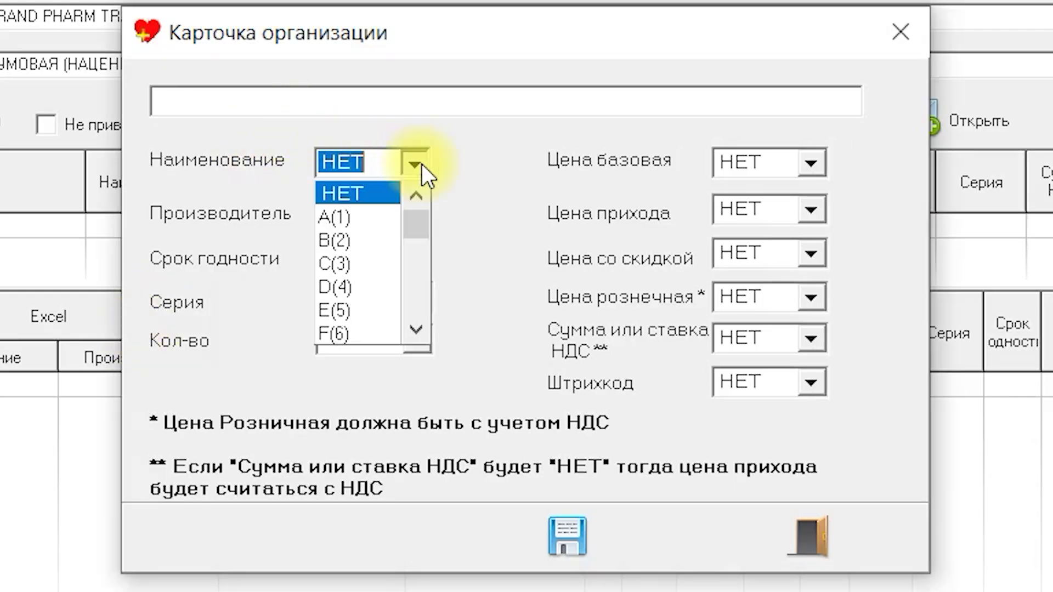
left_click(335, 242)
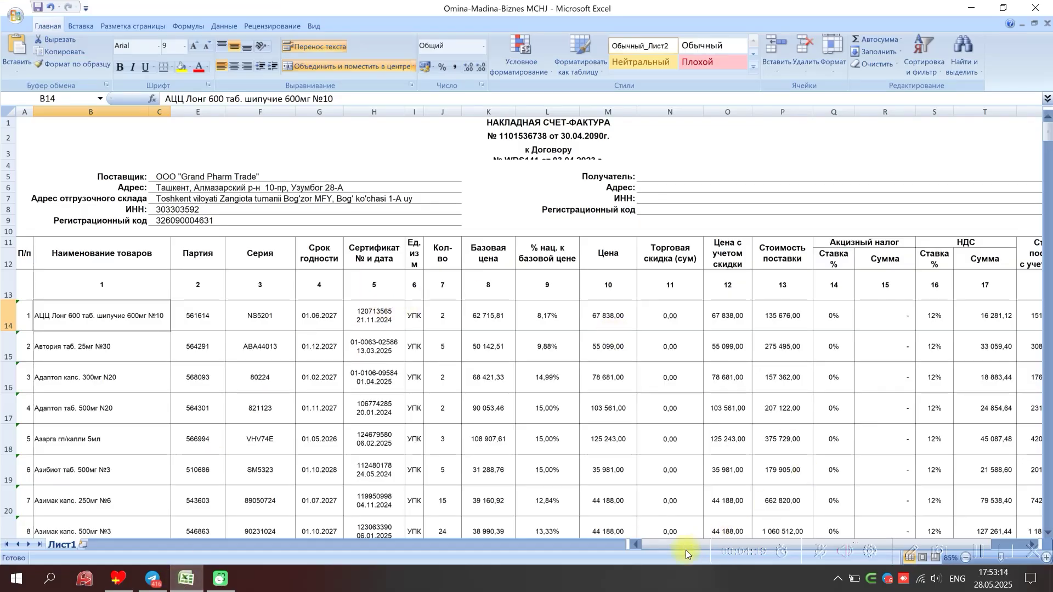
- Find the manufacturer column in the Excel invoice and map Производитель to column V(22) in F-Аптека
left_click_drag(683, 543, 698, 543)
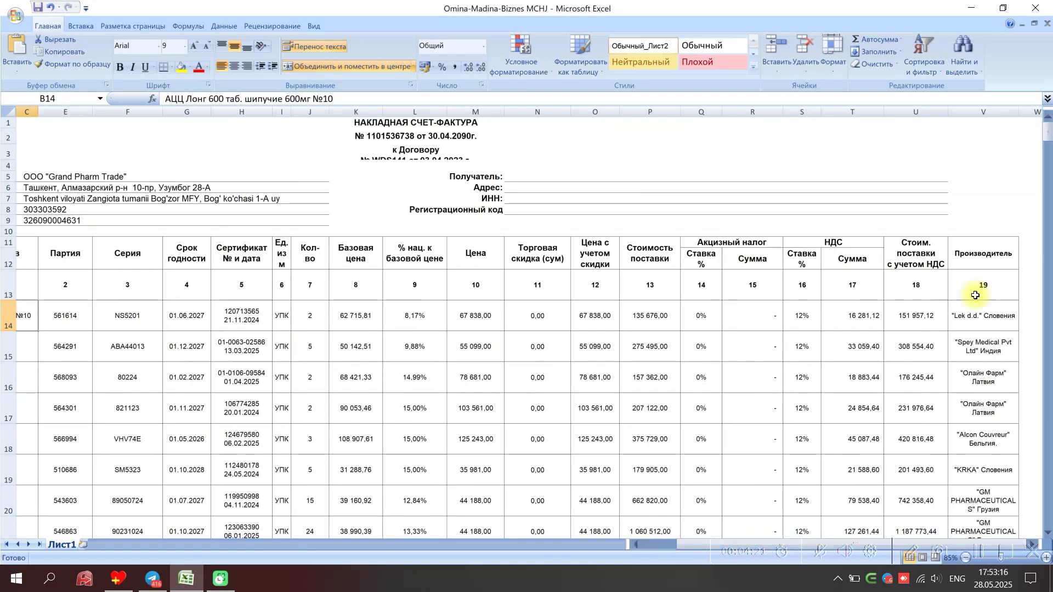
left_click(984, 289)
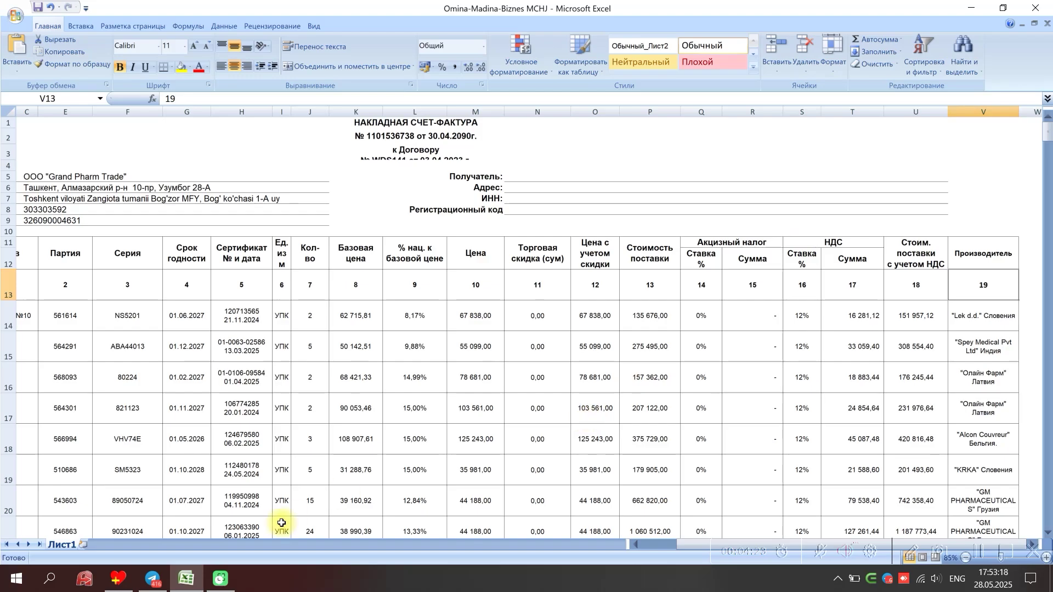
left_click(117, 578)
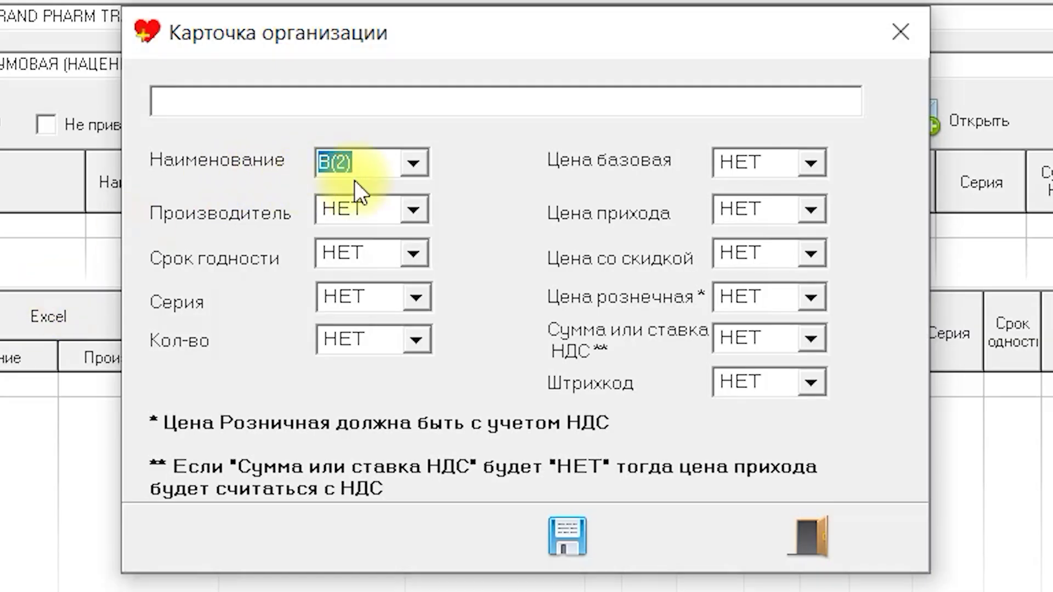
left_click(414, 210)
left_click_drag(416, 377, 415, 377)
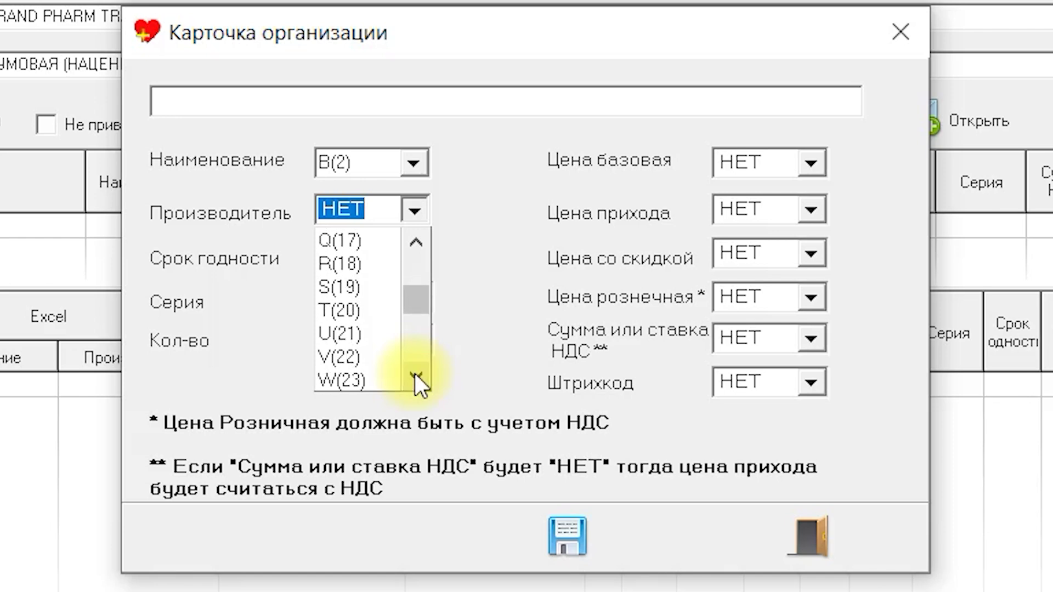
left_click(343, 356)
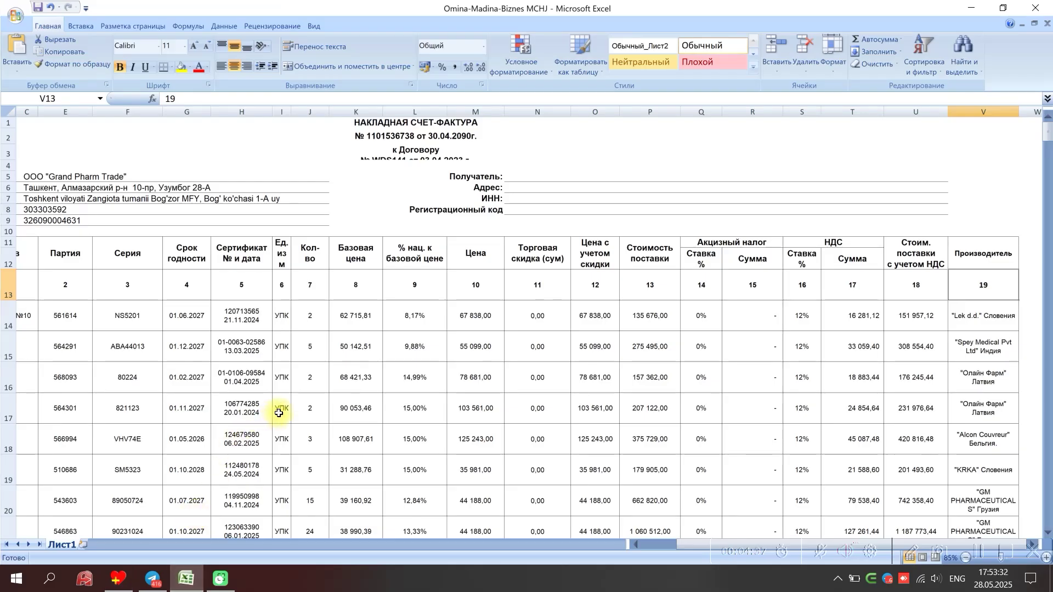
- Locate the expiry date column in the Excel invoice and map Срок годности to column G(7) in F-Аптека
left_click(192, 318)
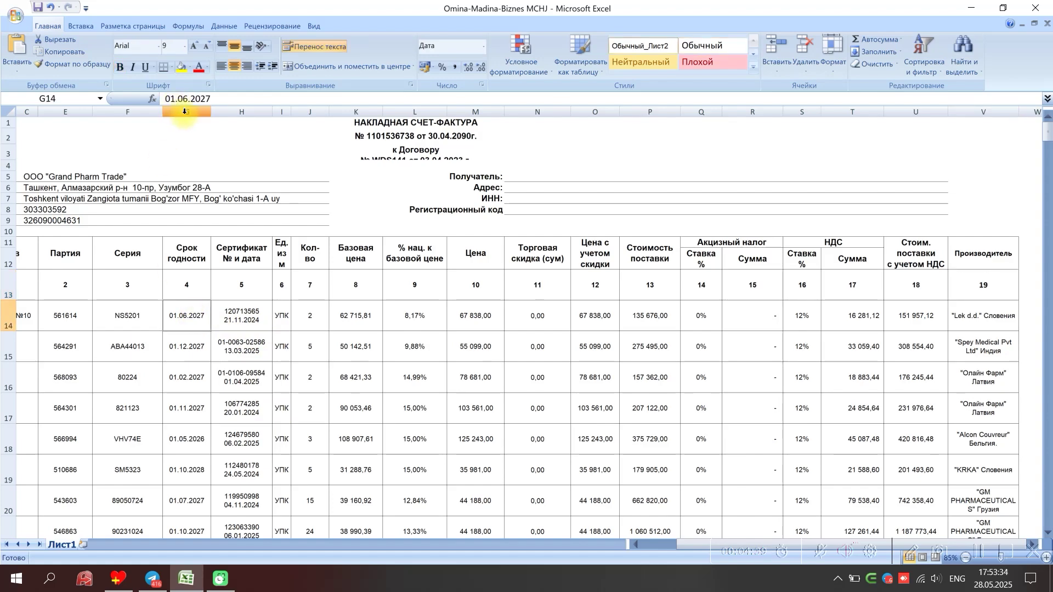
left_click(127, 575)
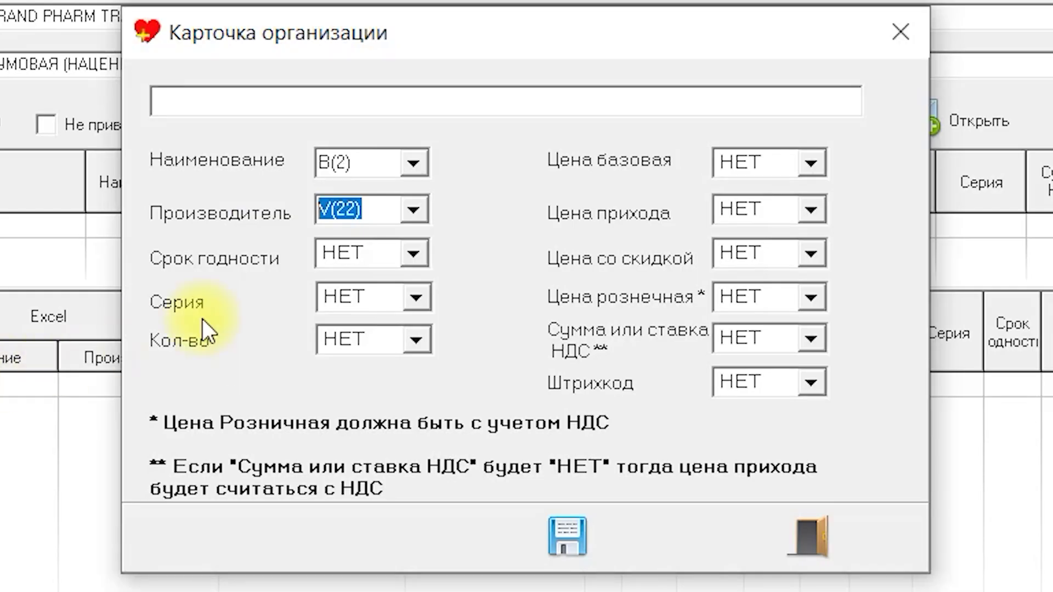
left_click(361, 256)
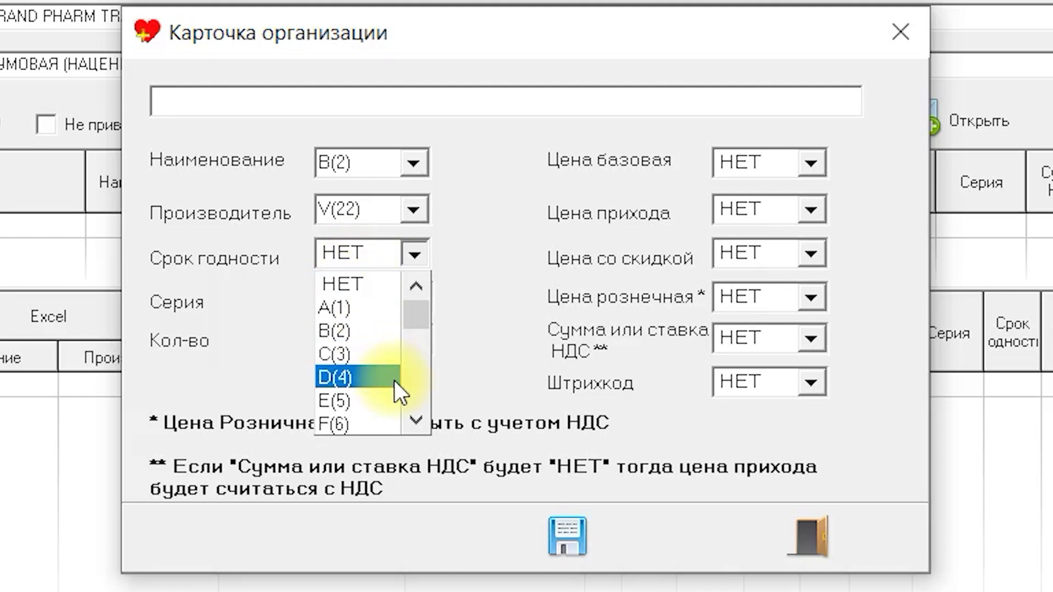
scroll(415, 410, "down", 4)
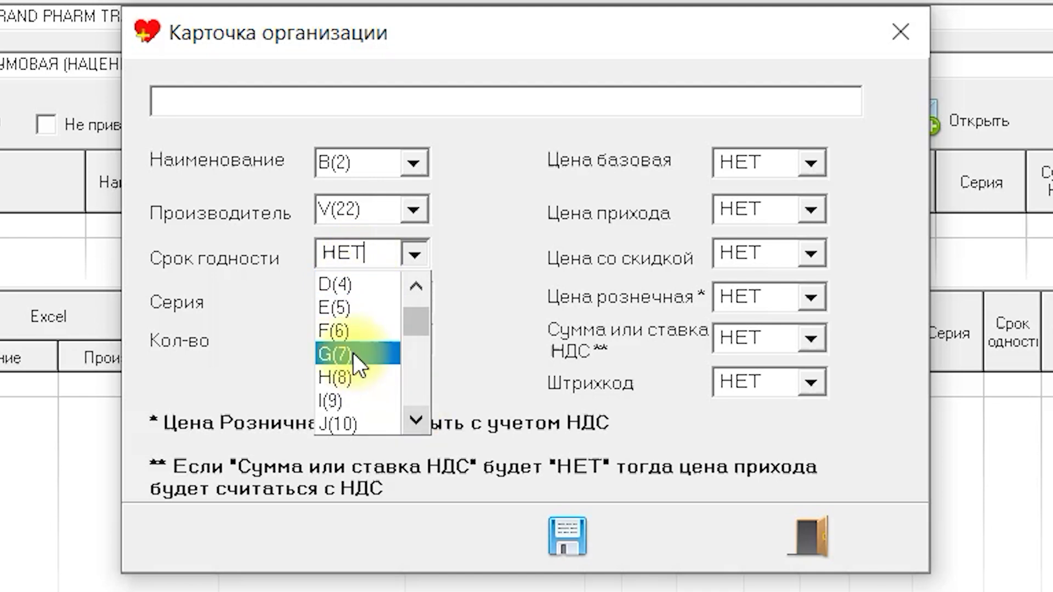
left_click(353, 353)
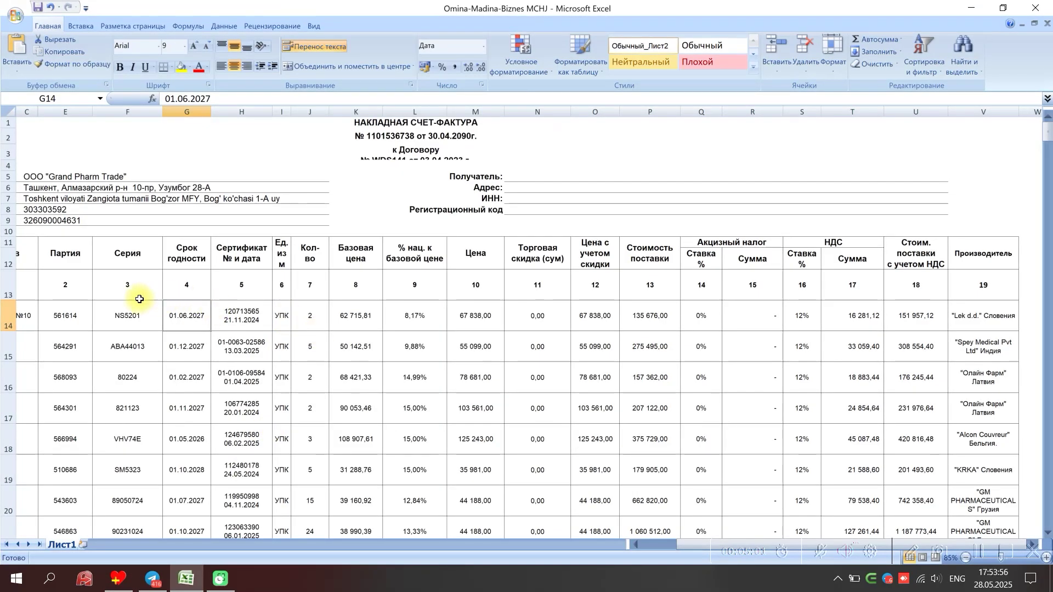
- Locate the series column in the Excel invoice and map Серия to column F(6) in F-Аптека
left_click(139, 298)
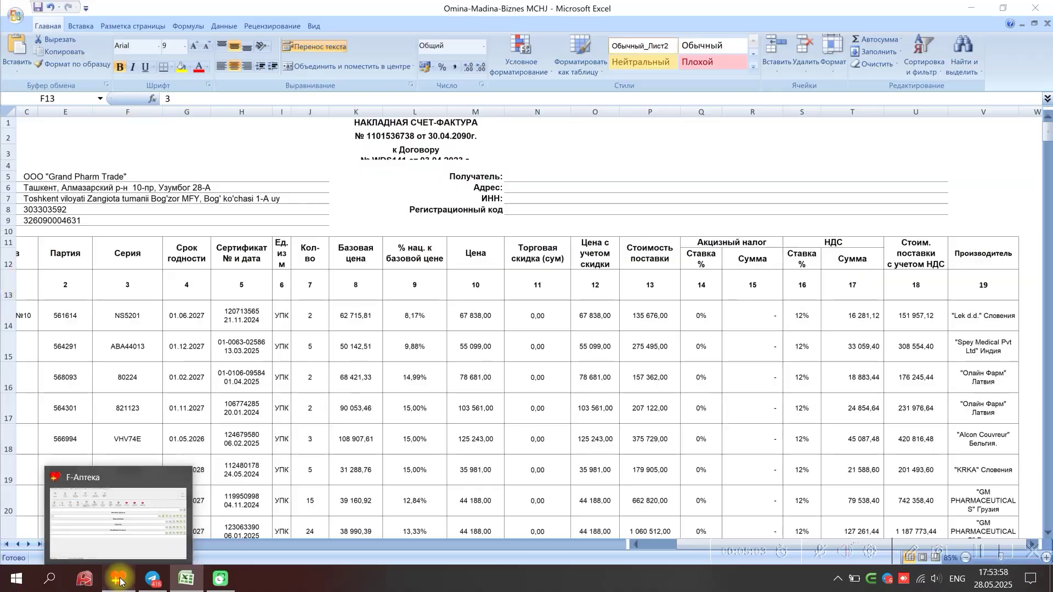
left_click(120, 580)
left_click(415, 306)
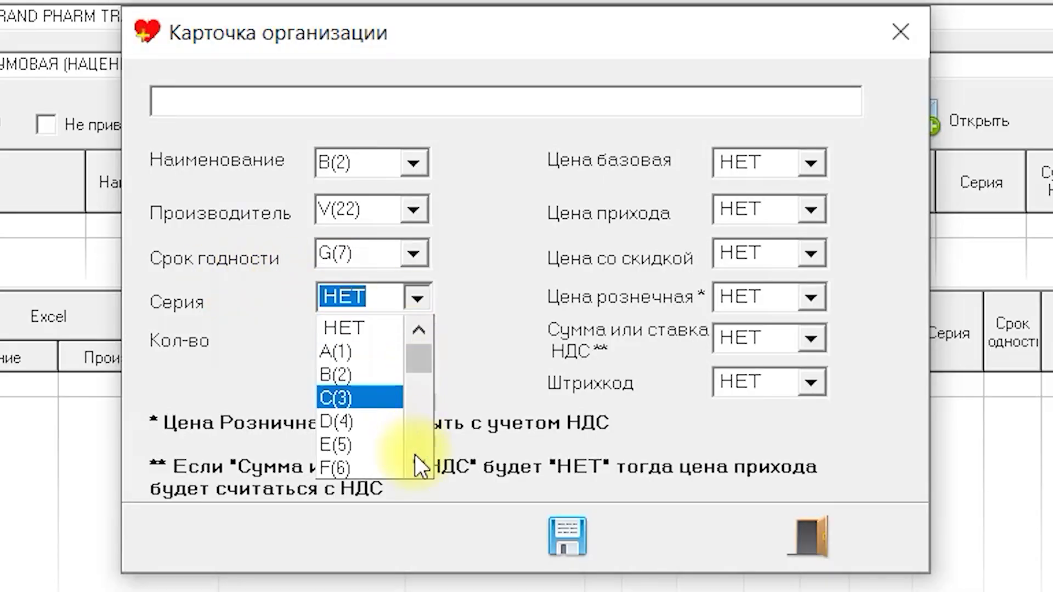
left_click(374, 466)
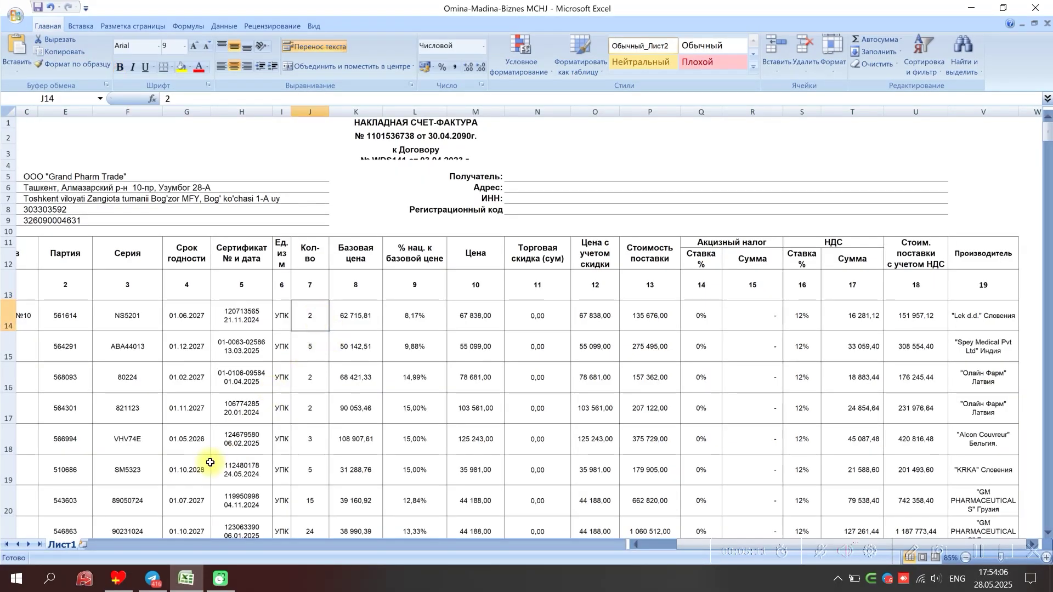
- Return from the Excel invoice to F-Аптека and map Кол-во to column J(10)
mouse_move(126, 582)
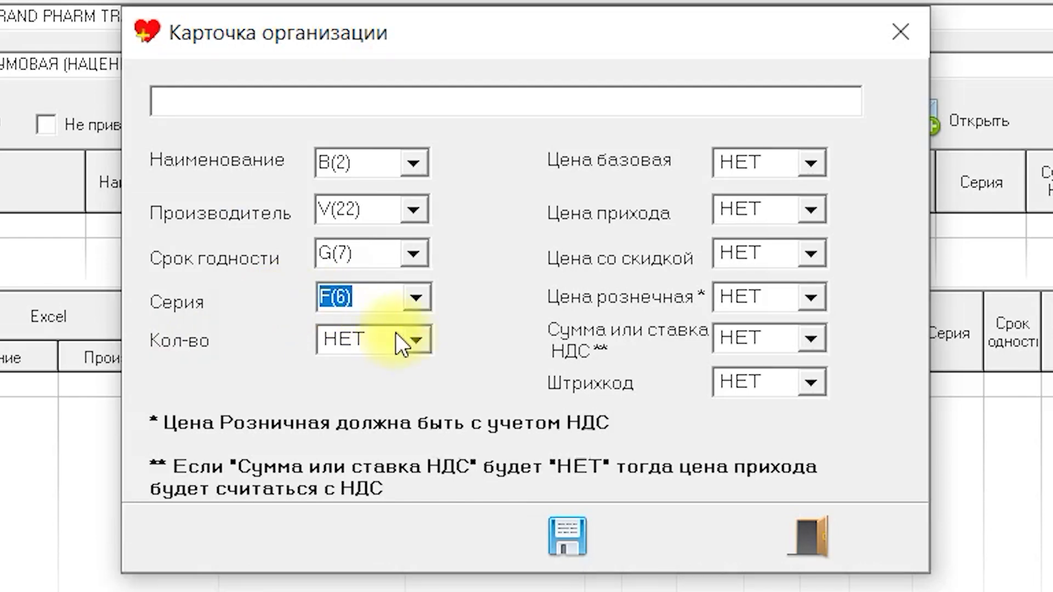
left_click(416, 340)
left_click(419, 509)
left_click(419, 506)
left_click(419, 507)
left_click(419, 507)
left_click(418, 506)
left_click(388, 493)
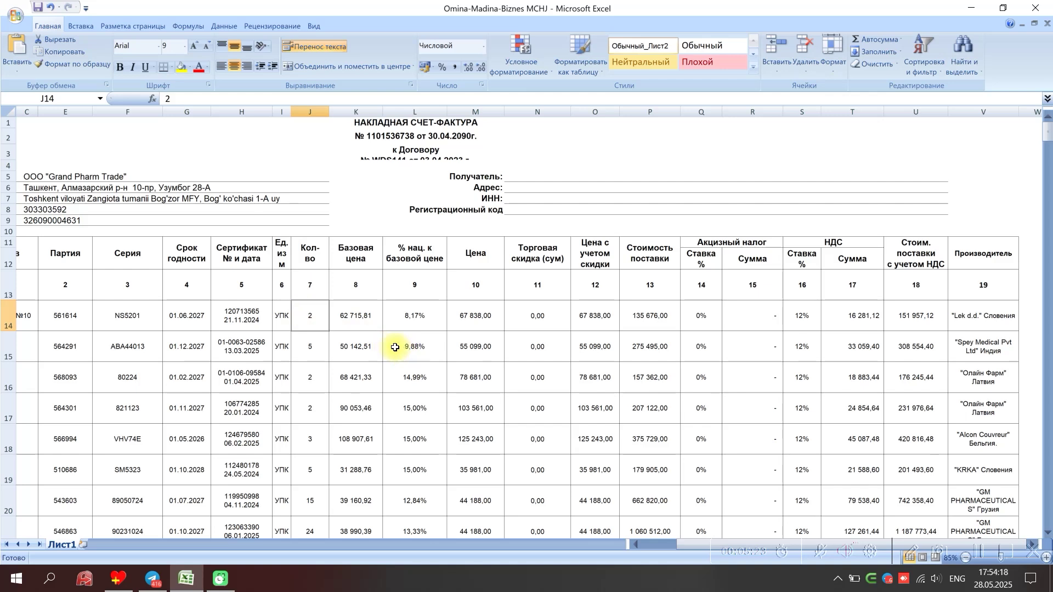
- Find the base price column in the Excel invoice and map Цена базовая to column K(11) in F-Аптека
left_click(359, 337)
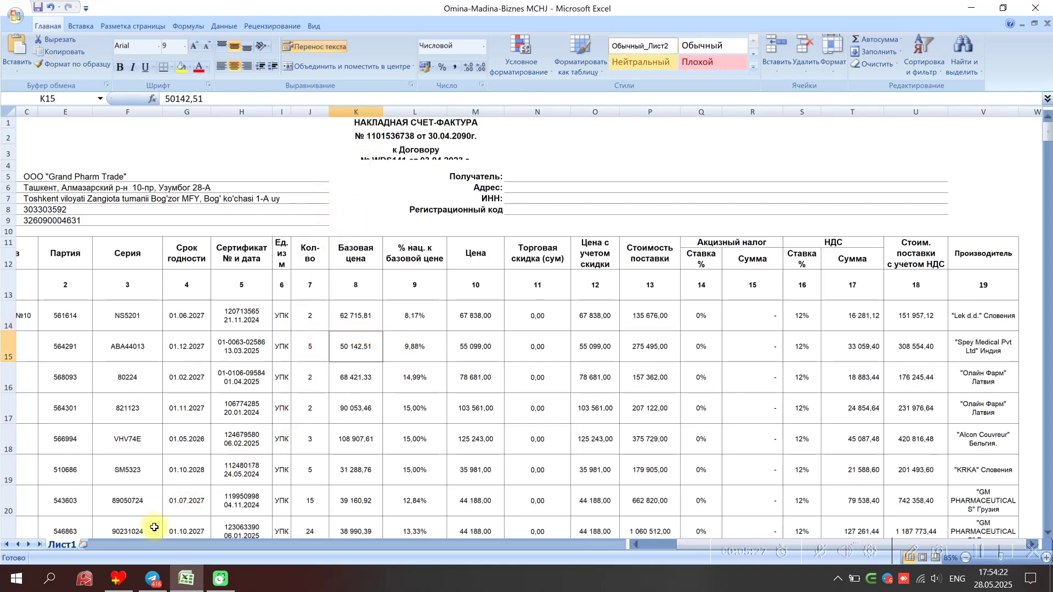
mouse_move(119, 581)
left_click(119, 581)
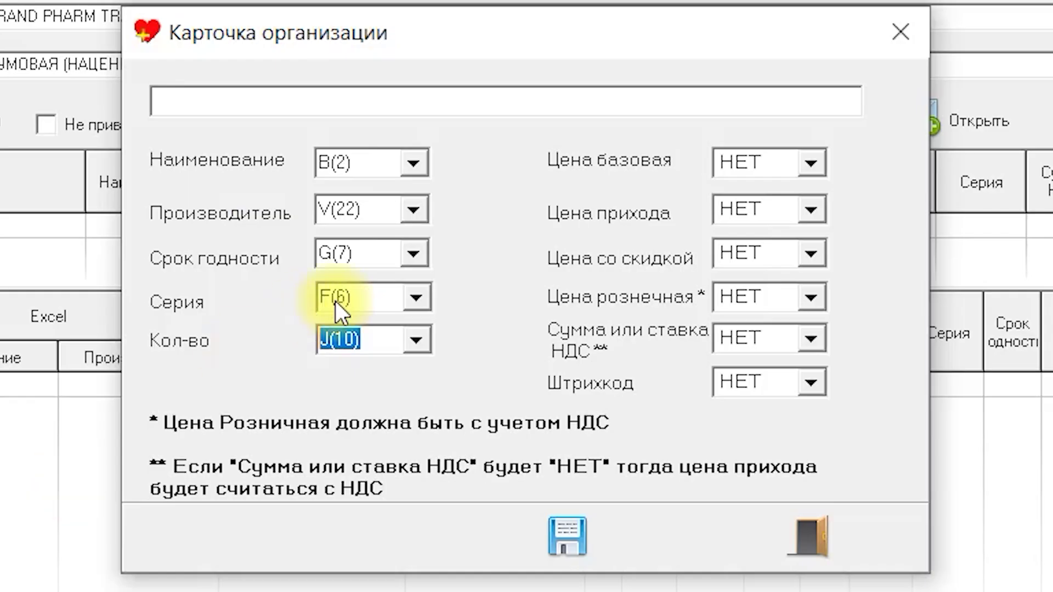
left_click(810, 163)
scroll(812, 328, "down", 3)
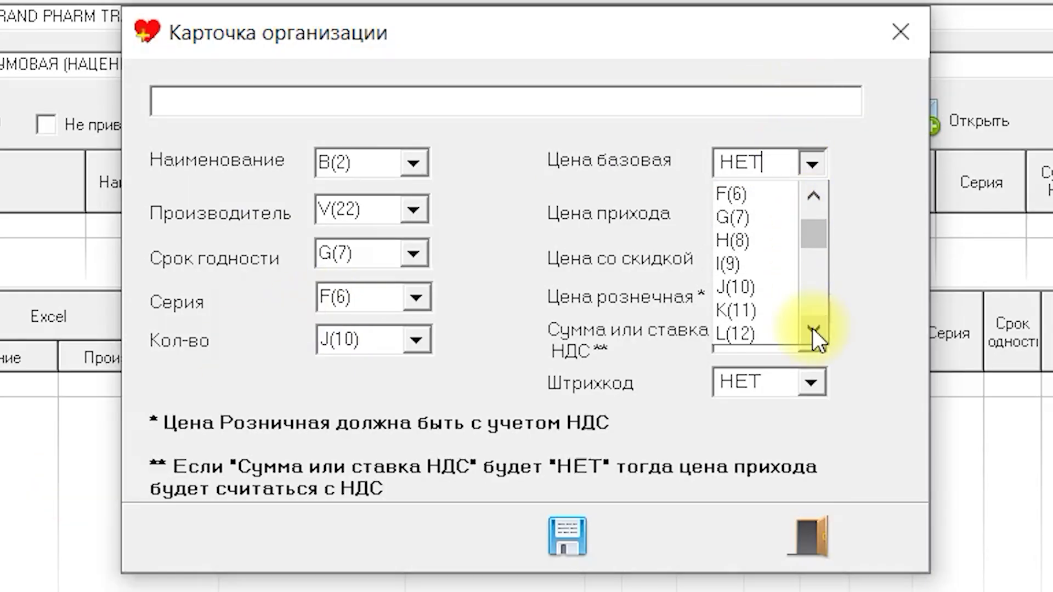
left_click(752, 305)
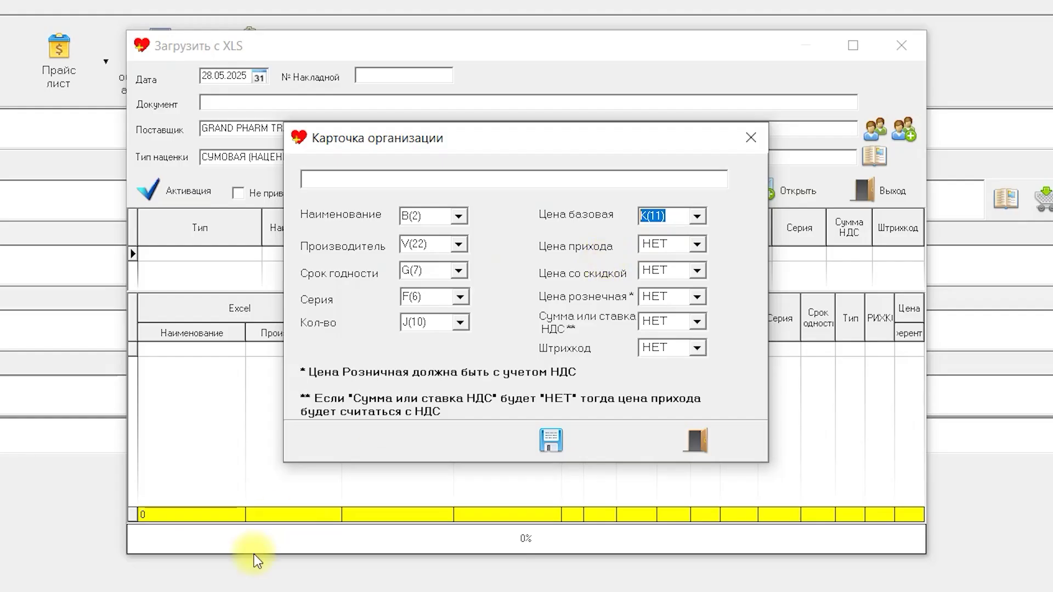
- Identify the discounted price column in the Excel invoice and map Цена прихода to column O(15) in F-Аптека
mouse_move(55, 589)
left_click(60, 565)
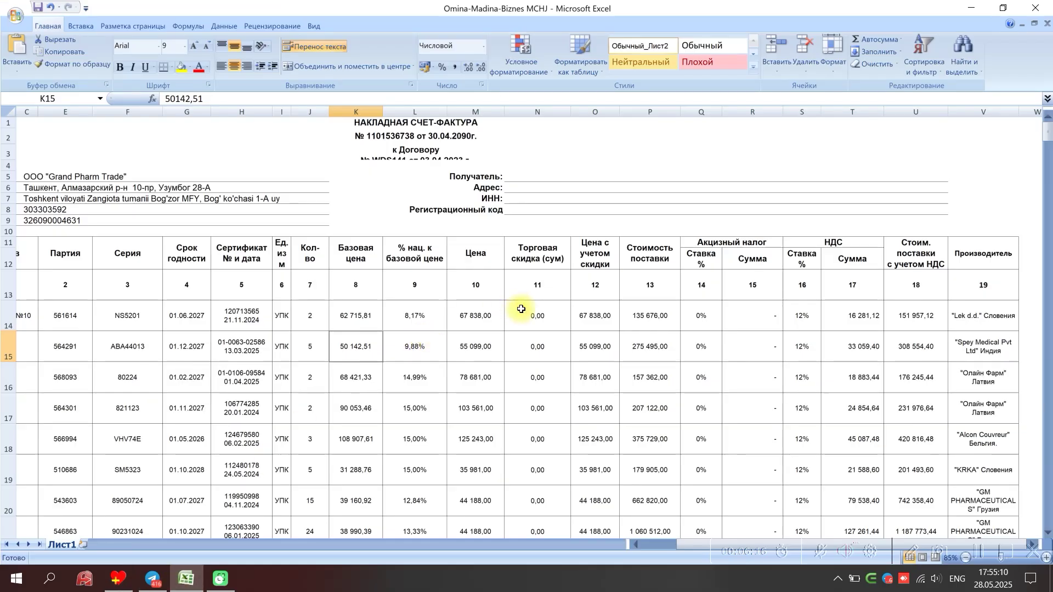
left_click(598, 317)
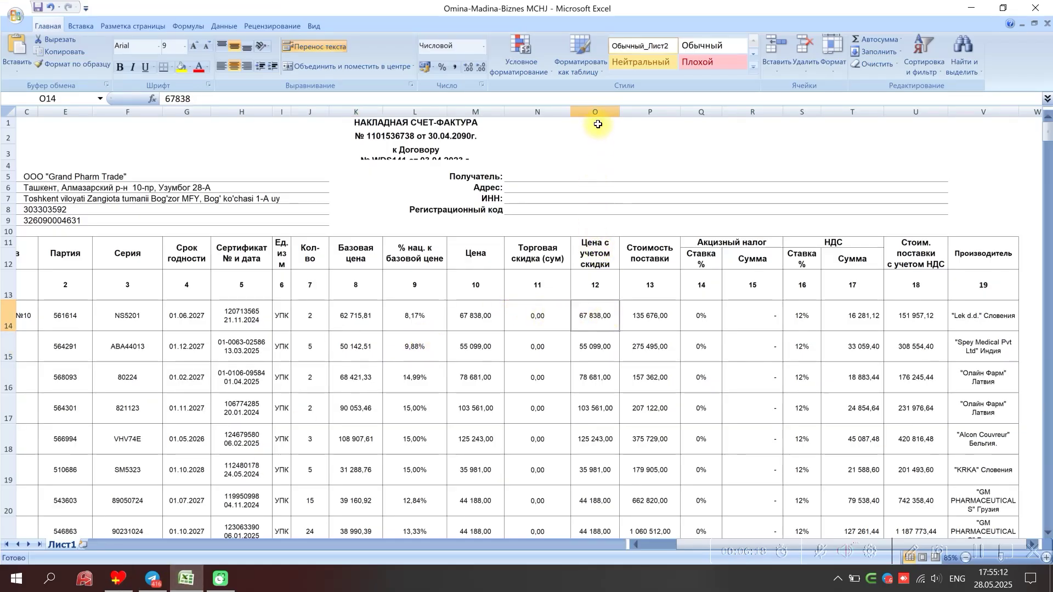
left_click(595, 338)
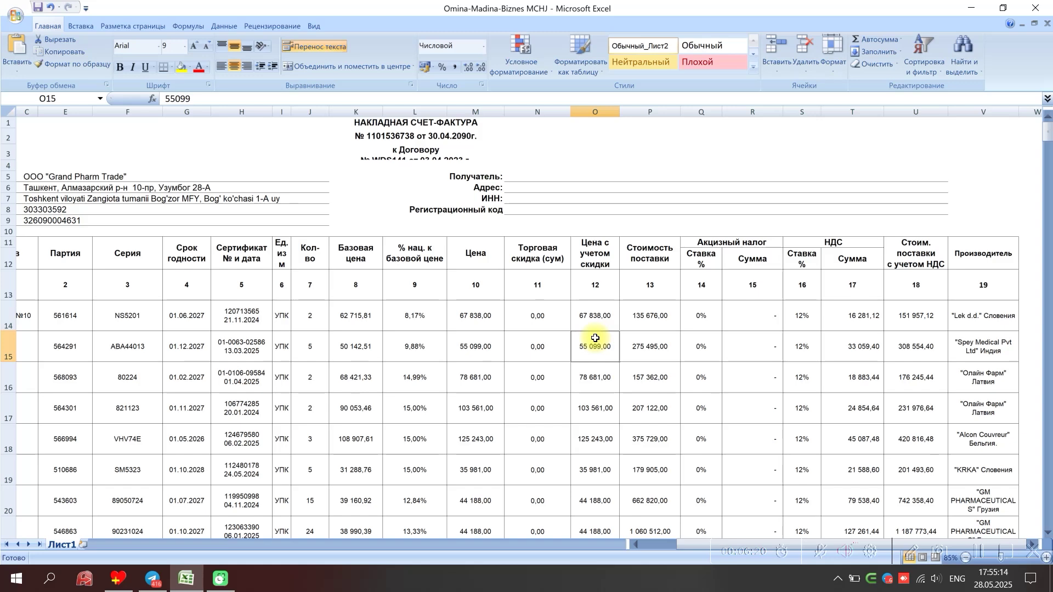
left_click(596, 322)
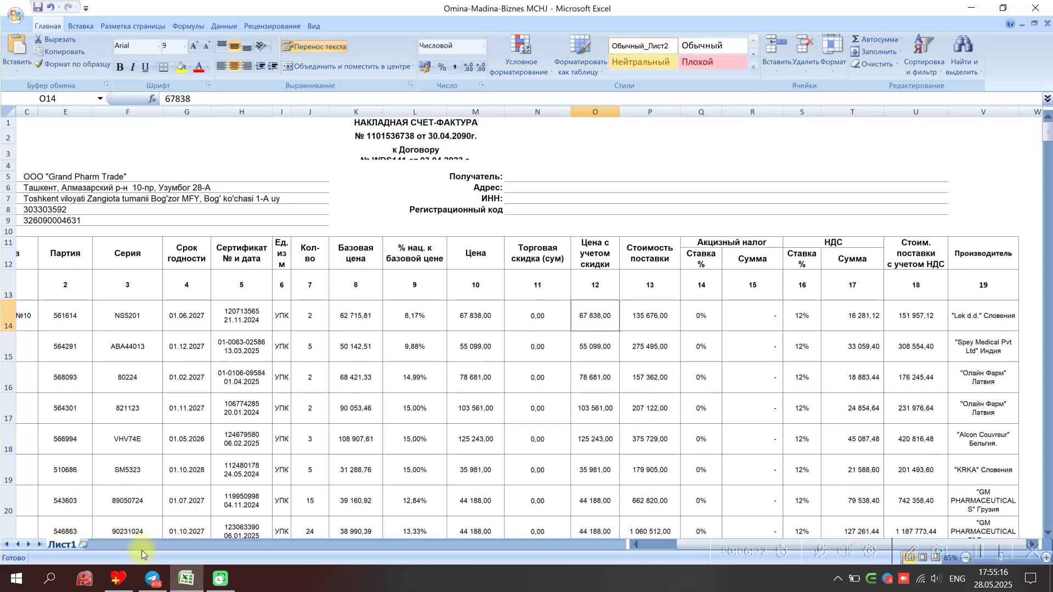
left_click(123, 575)
left_click(762, 207)
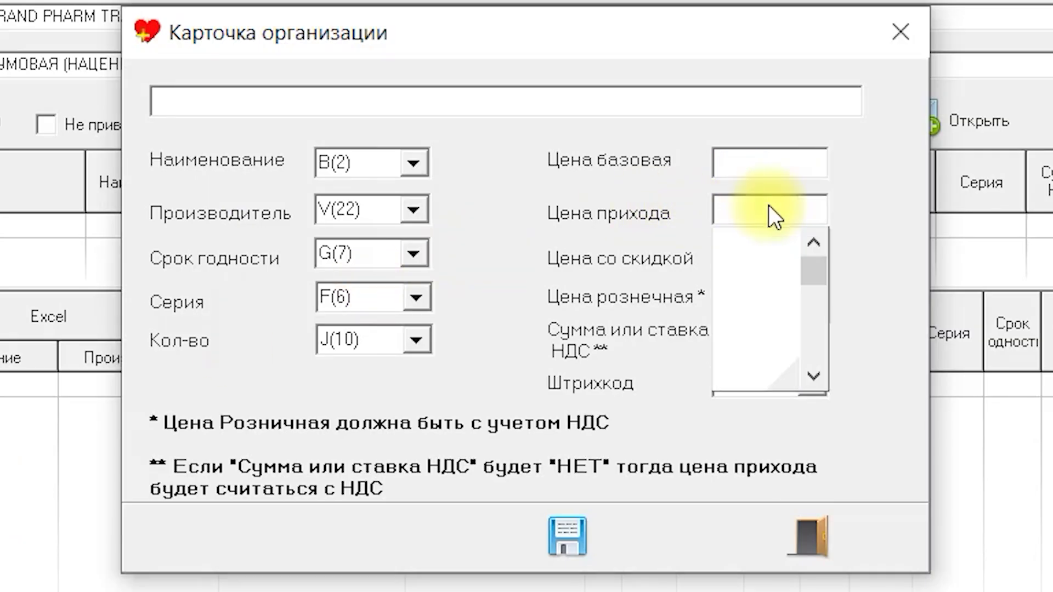
left_click(807, 383)
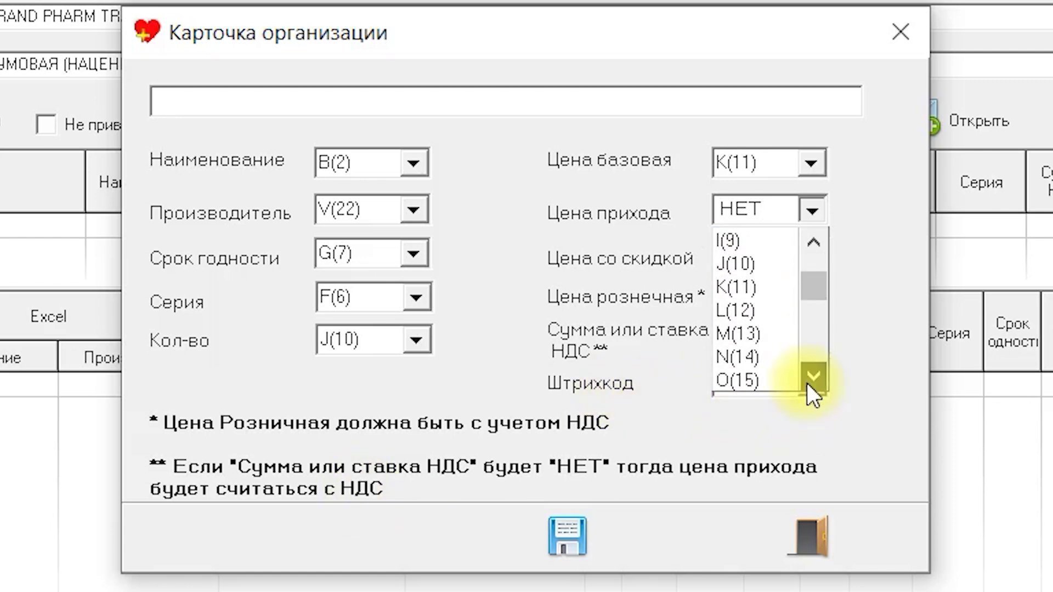
left_click(771, 362)
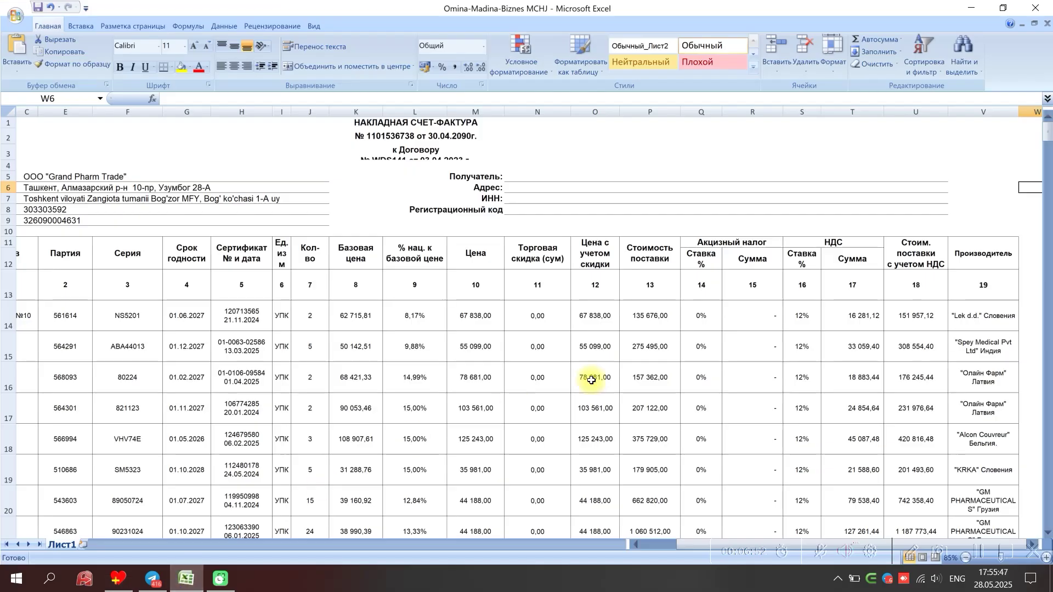
- Locate the VAT amount column in the Excel invoice and map Сумма или ставка НДС to column T(20) in F-Аптека
left_click(1028, 293)
left_click(1028, 313)
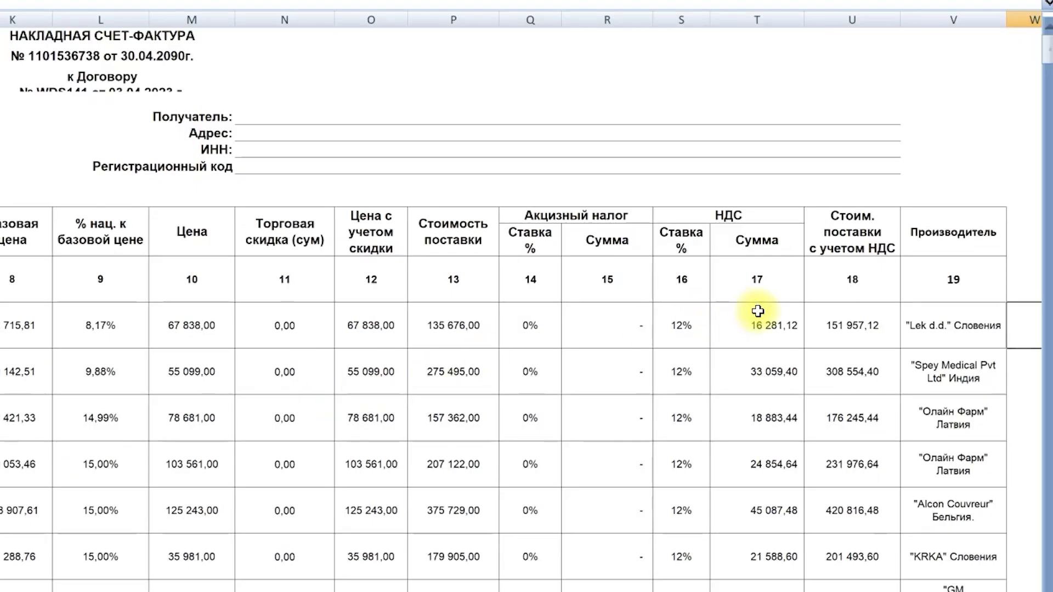
left_click(757, 311)
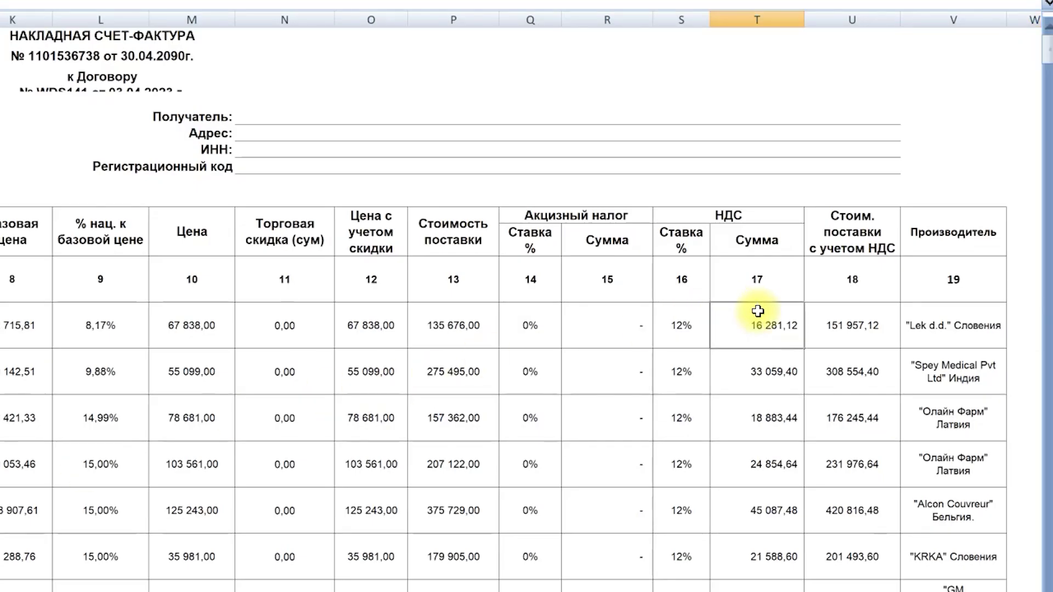
left_click(681, 303)
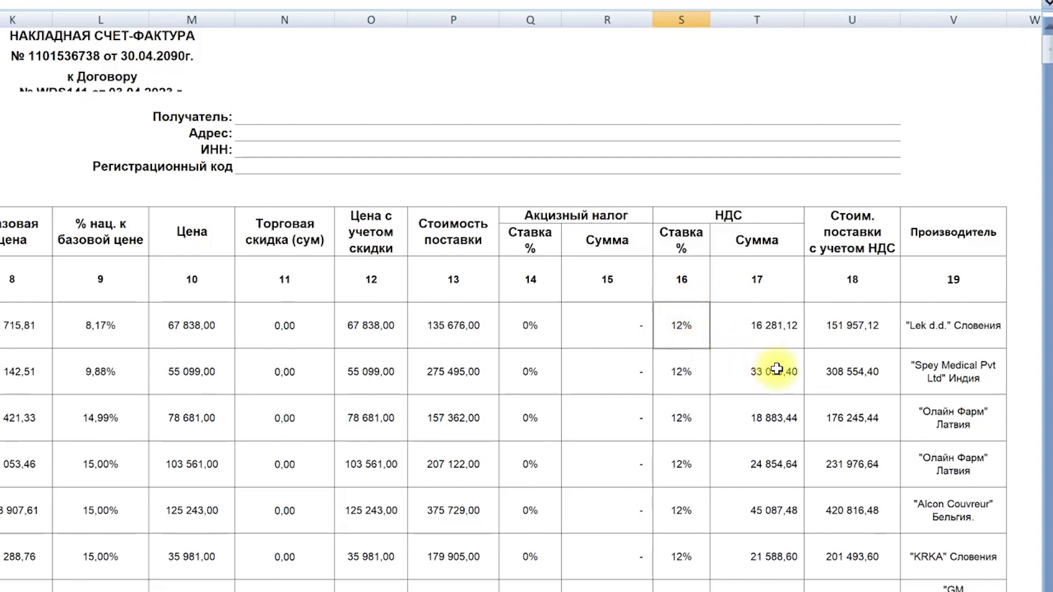
left_click(774, 326)
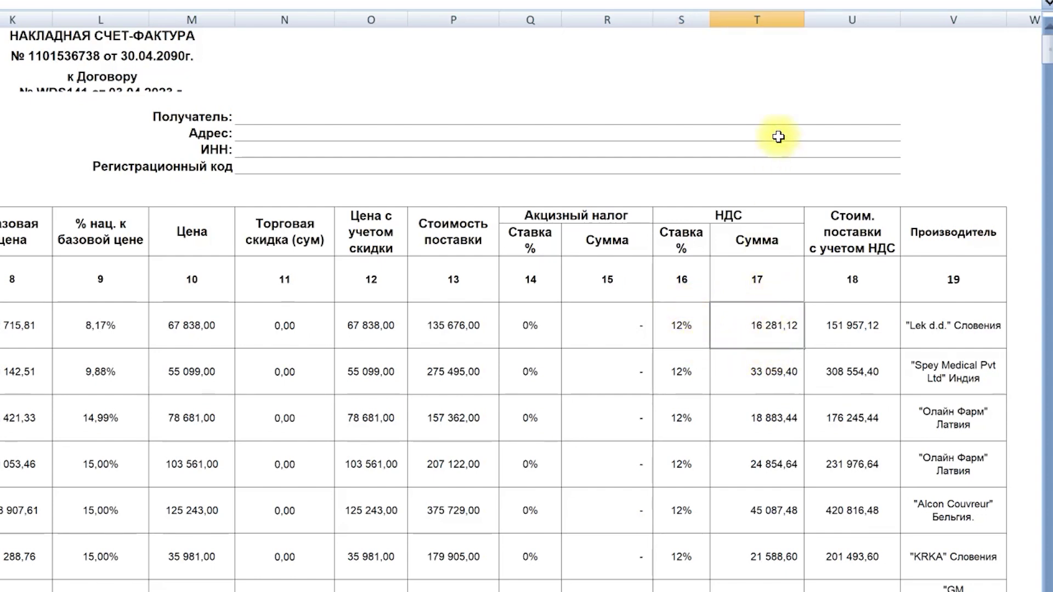
left_click(757, 19)
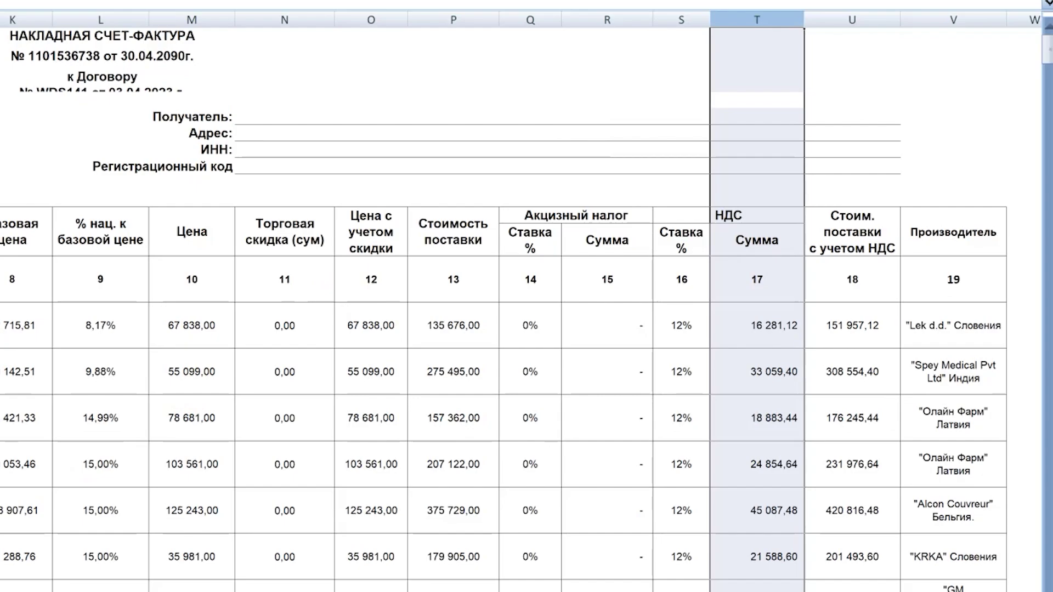
key("alt+Tab")
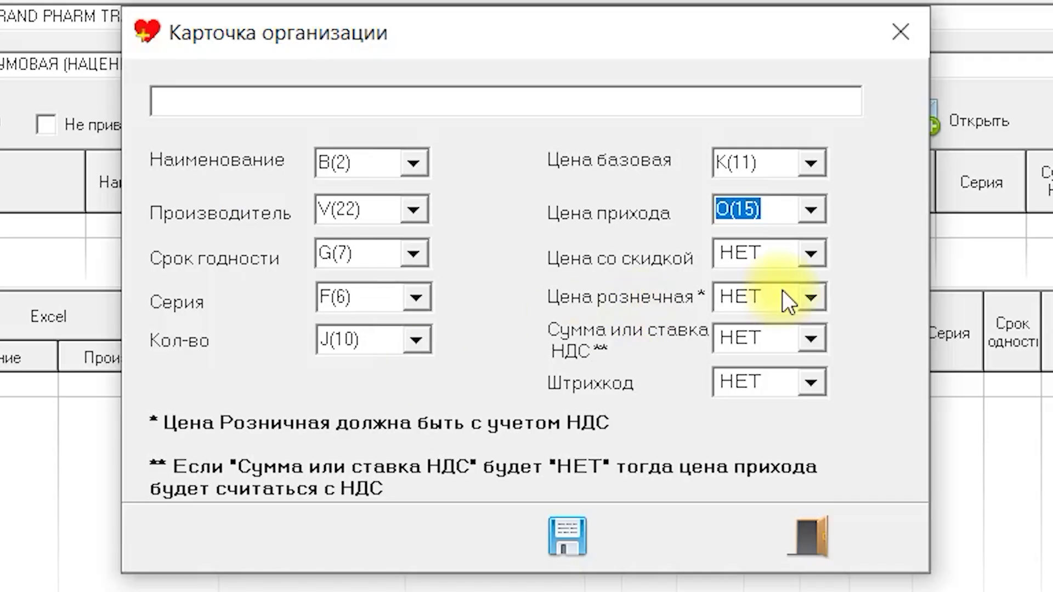
left_click(812, 340)
scroll(817, 507, "down", 2)
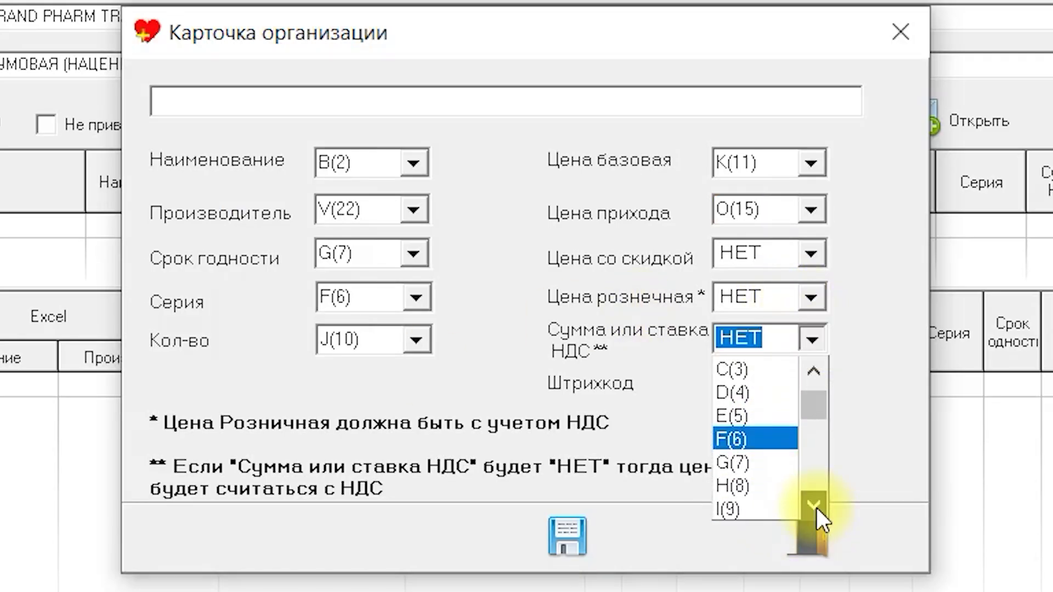
scroll(817, 508, "down", 4)
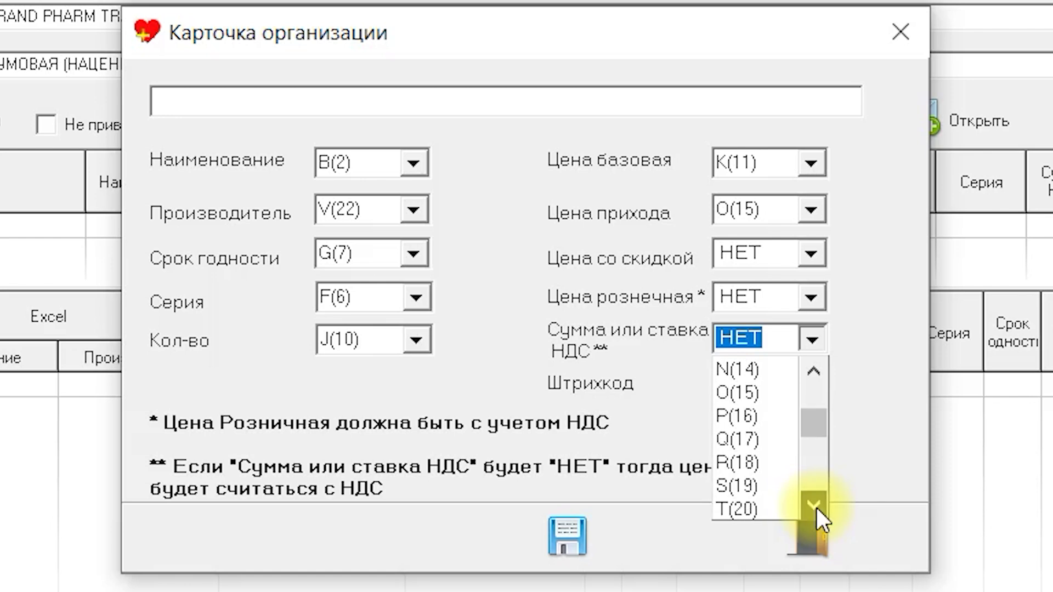
left_click(762, 464)
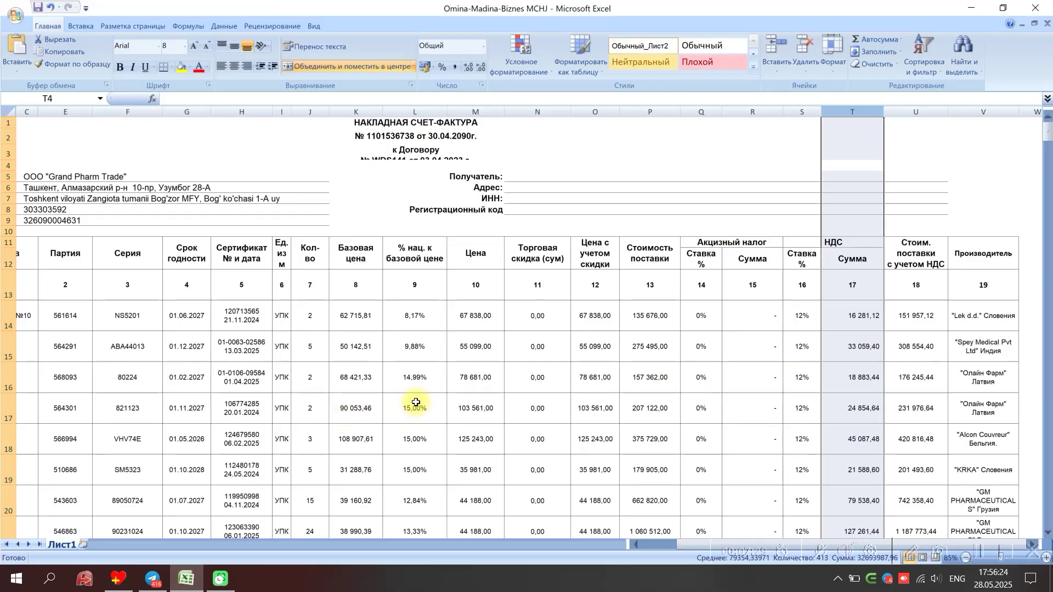
- Look across all columns of the Excel invoice, from row number to manufacturer, to check for any still needing a mapping
left_click(419, 402)
key("Right")
key("Right")
key("Right")
key("Right")
key("Right")
key("Right")
key("Right")
key("Right")
key("Right")
key("Right")
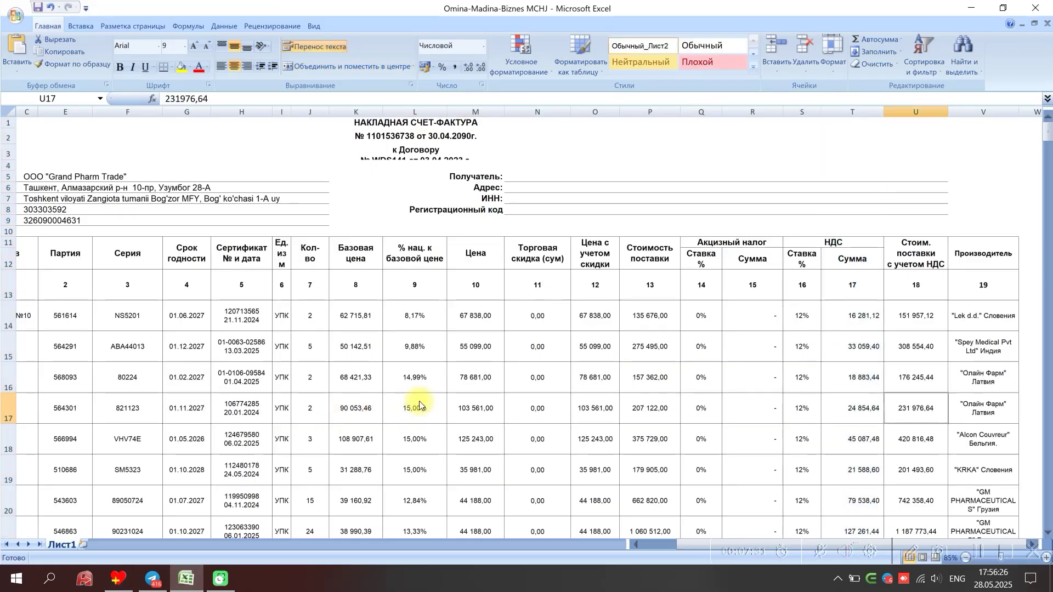
key("Left")
key("Left")
key("Left")
key("Left")
key("Left")
key("Left")
key("Left")
key("Left")
key("Left")
key("Left")
key("Left")
key("Left")
key("Left")
key("Left")
key("Left")
key("Left")
key("Left")
key("Left")
key("Left")
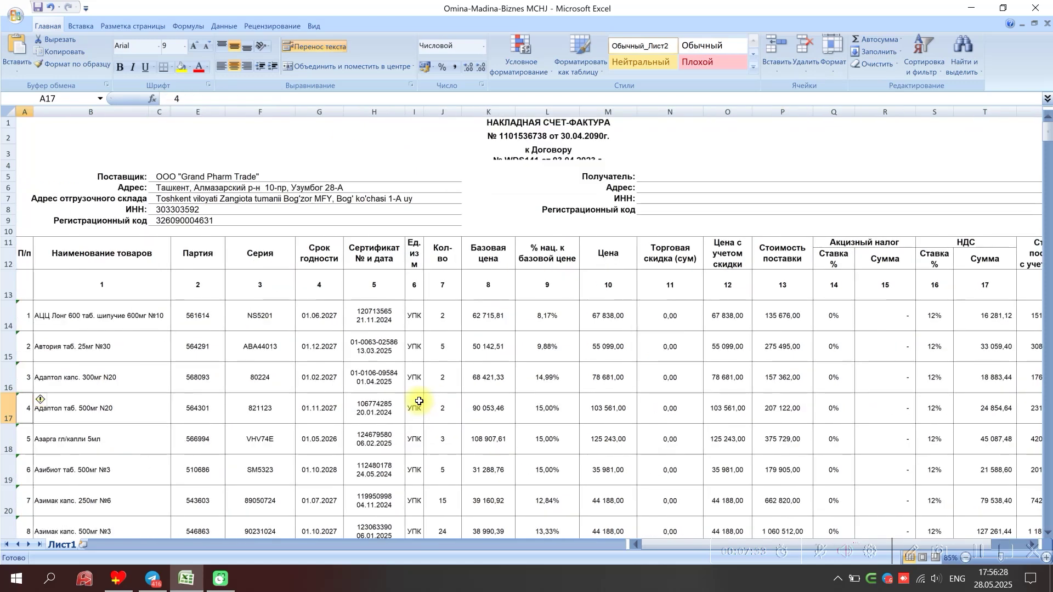
key("Right")
key("Right")
key("Right")
key("Right")
key("Right")
key("Right")
key("Right")
key("Right")
key("Right")
key("Right")
key("Right")
key("Right")
key("Right")
key("Right")
key("Right")
key("Right")
key("Right")
key("Right")
key("Right")
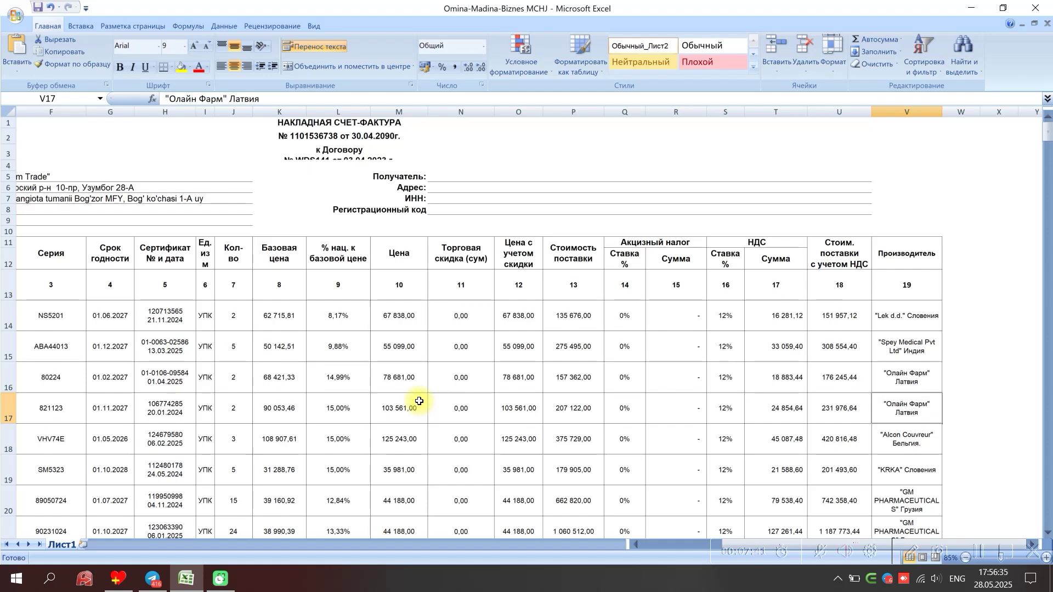
- Switch to F-Аптека, save the supplier's column mapping, and review the column numbers in the XLS loading window
mouse_move(123, 579)
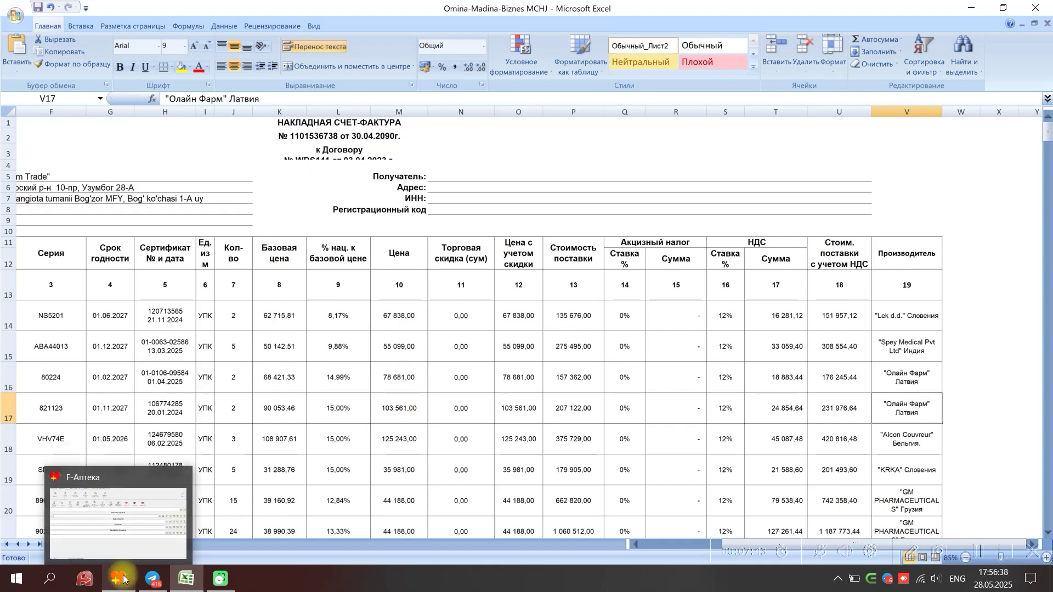
left_click(123, 579)
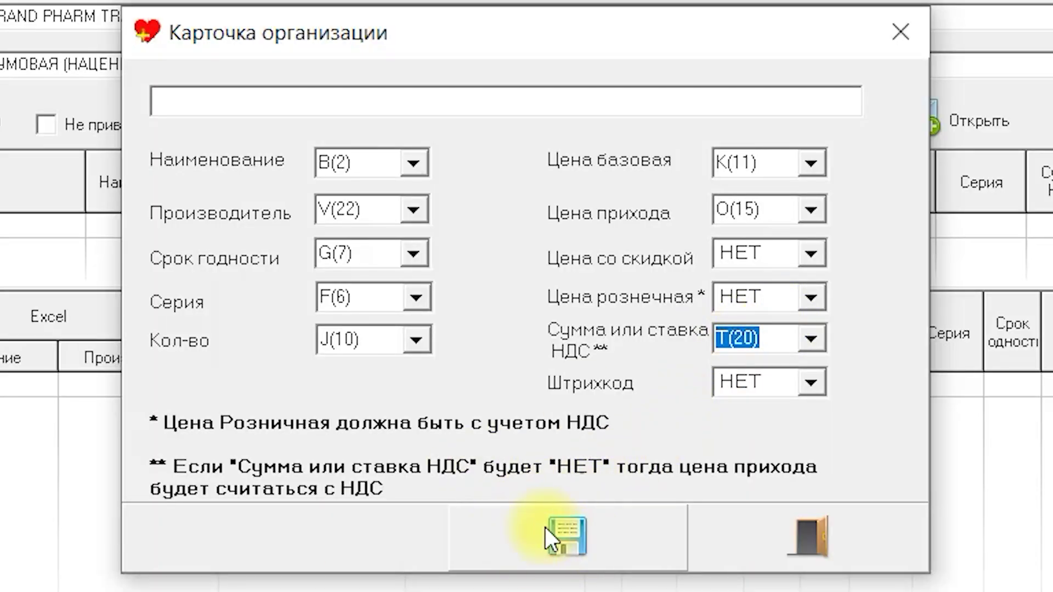
left_click(574, 549)
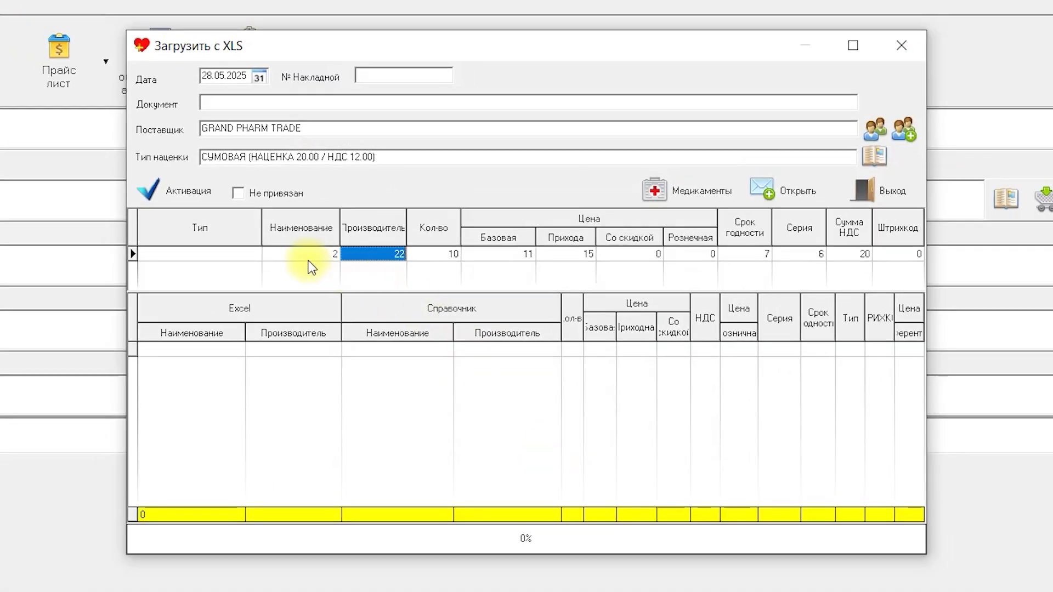
left_click(294, 264)
left_click(226, 267)
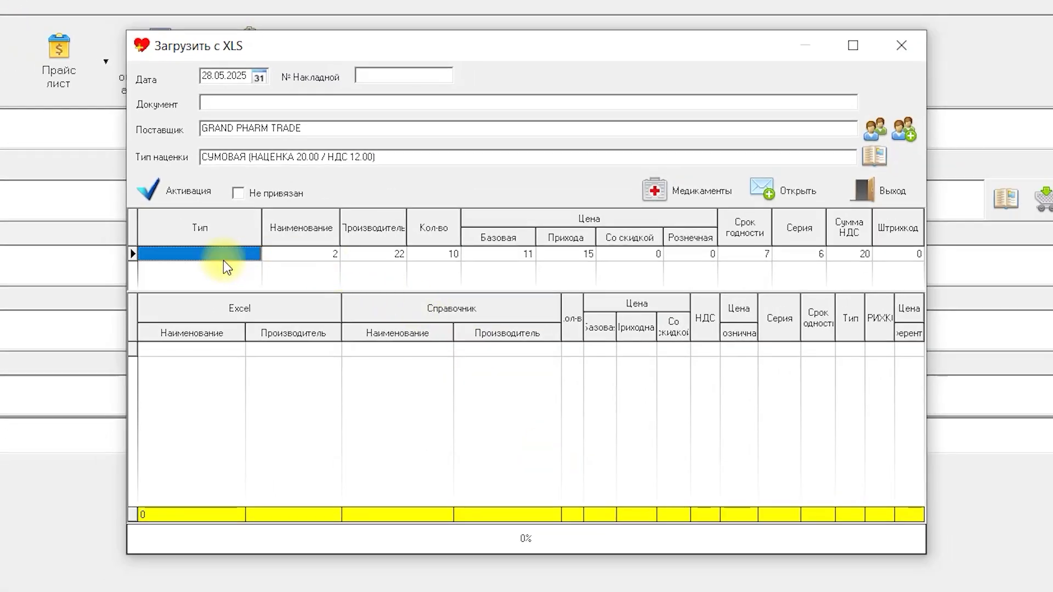
left_click(495, 263)
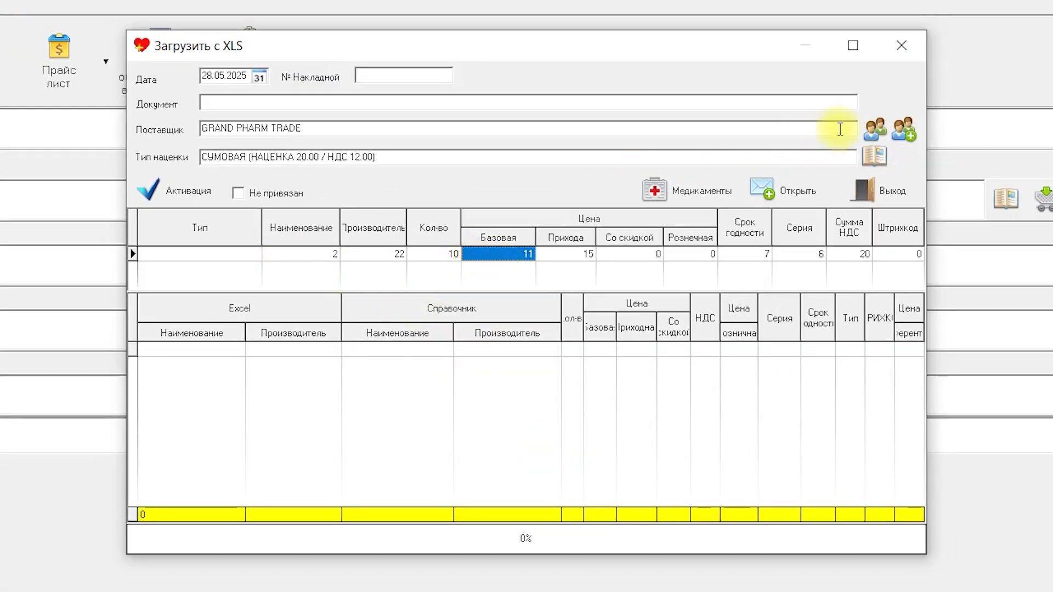
- Change the supplier of the XLS load to KAMOL MED FARM from the directory
left_click(876, 130)
left_click(460, 183)
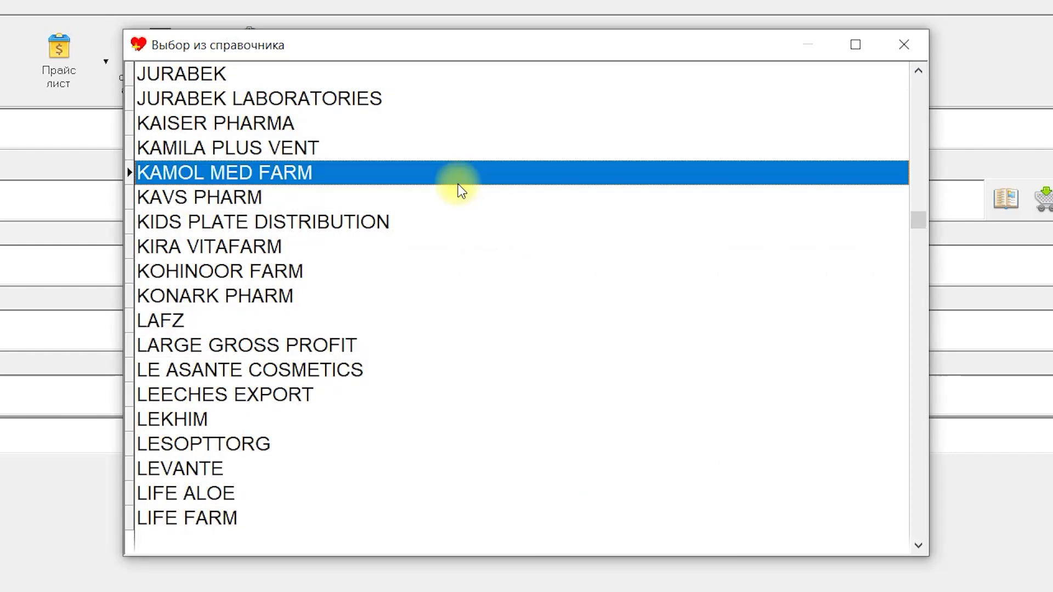
double_click(459, 184)
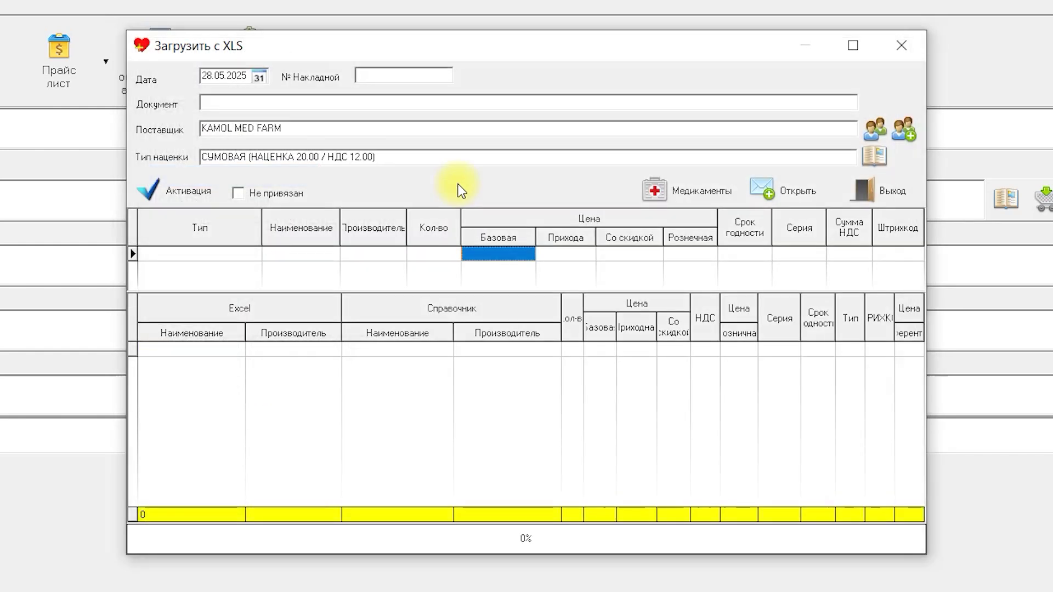
- Change the supplier of the XLS load to GRAND PHARM TRADE from the directory and review its saved column numbers
left_click(384, 254)
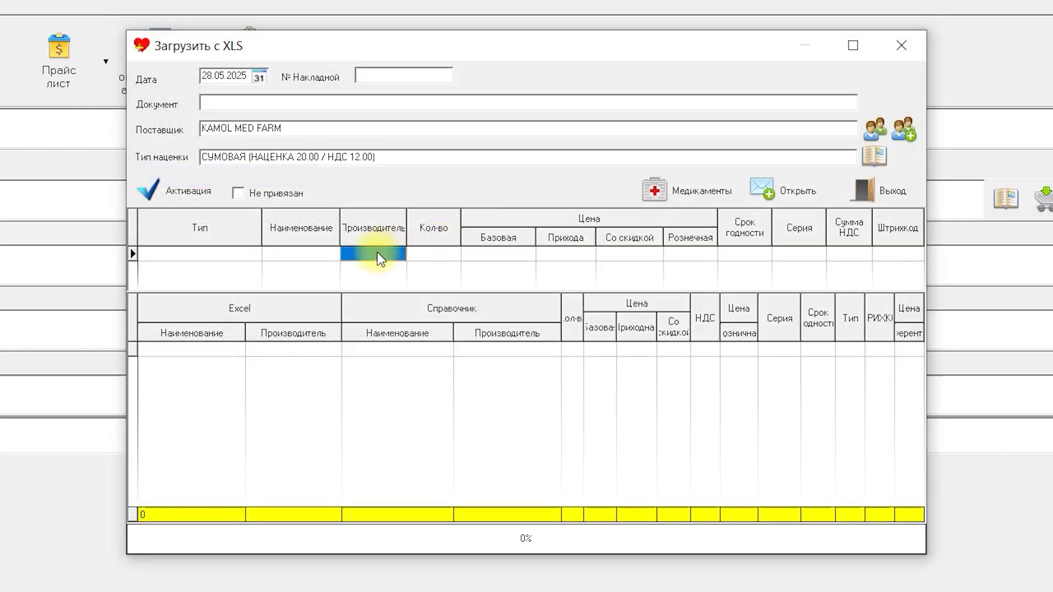
left_click(874, 131)
type("GRAN")
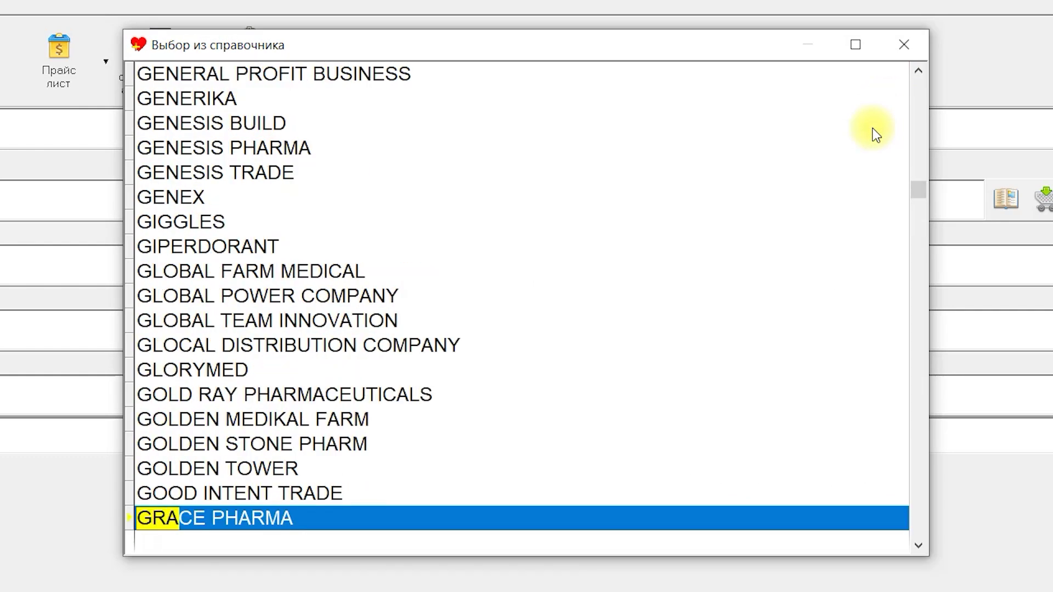
key("Down")
key("Down")
key("Down")
key("Up")
key("Up")
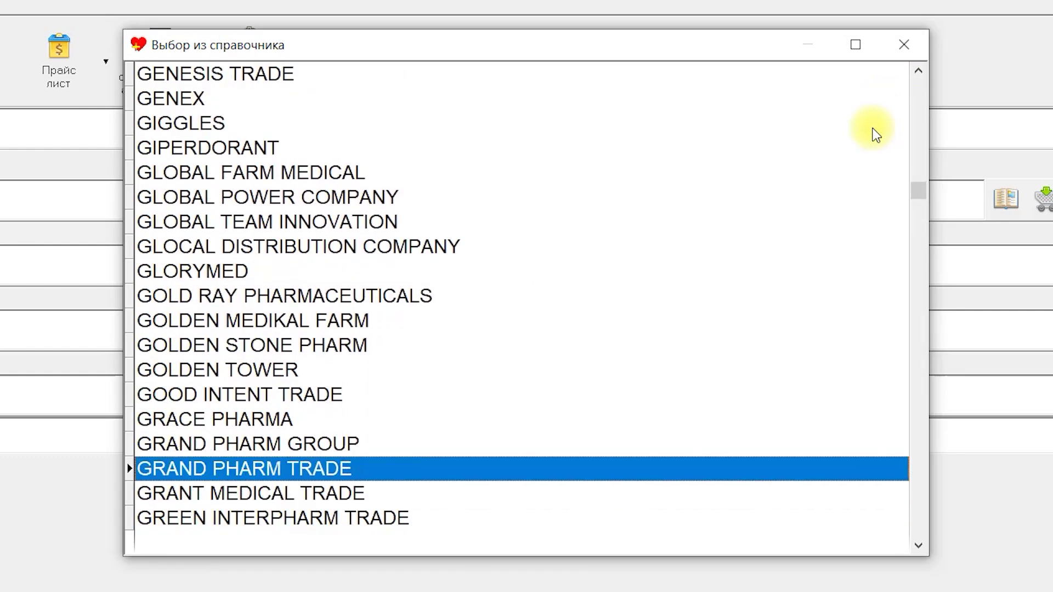
key("Return")
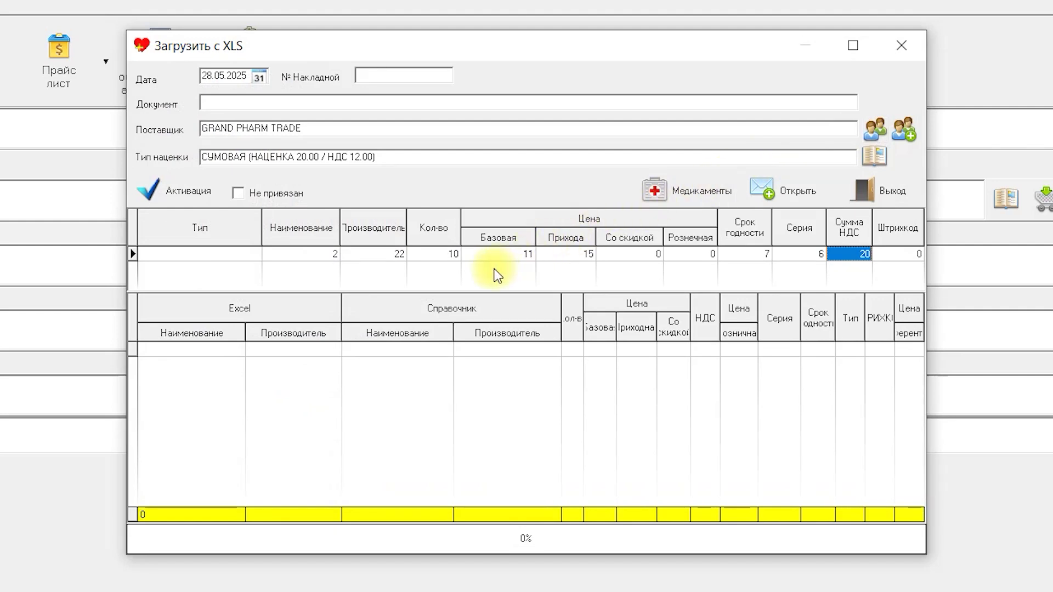
left_click(437, 260)
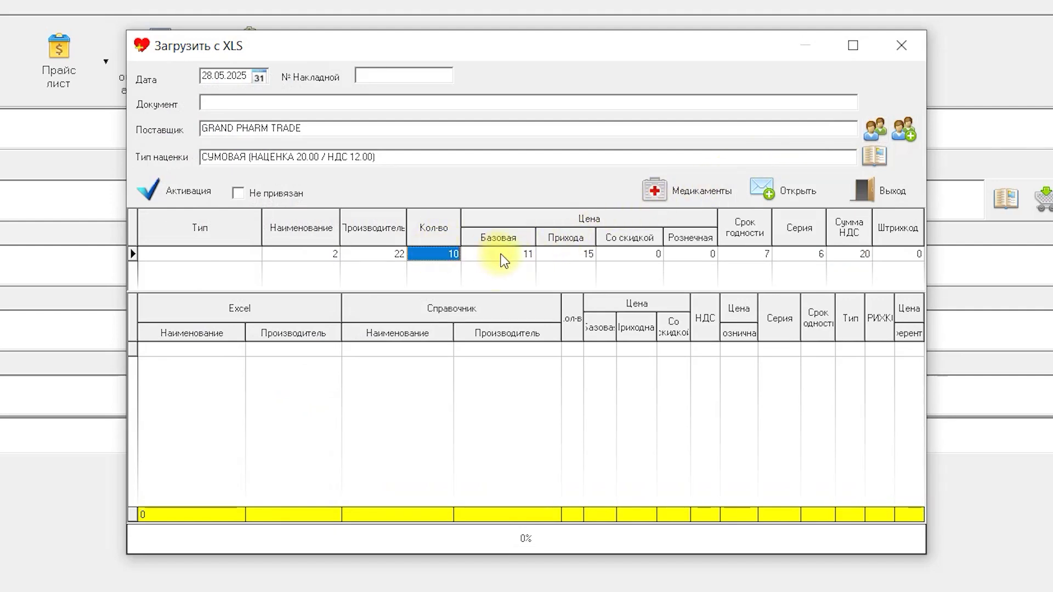
- Switch to the Excel invoice and start saving a copy of it on the desktop
left_click(77, 572)
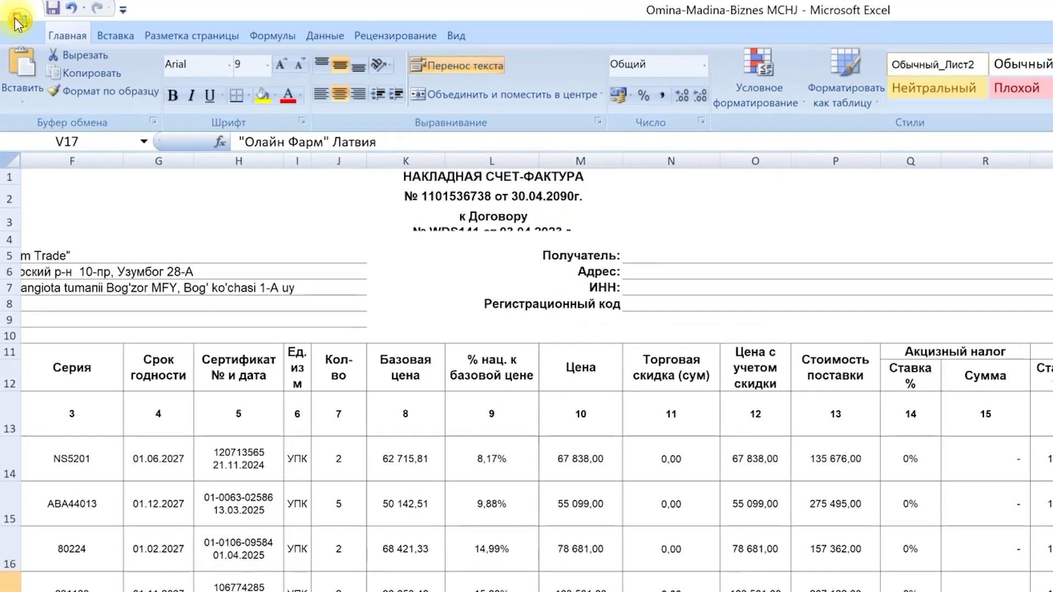
left_click(19, 21)
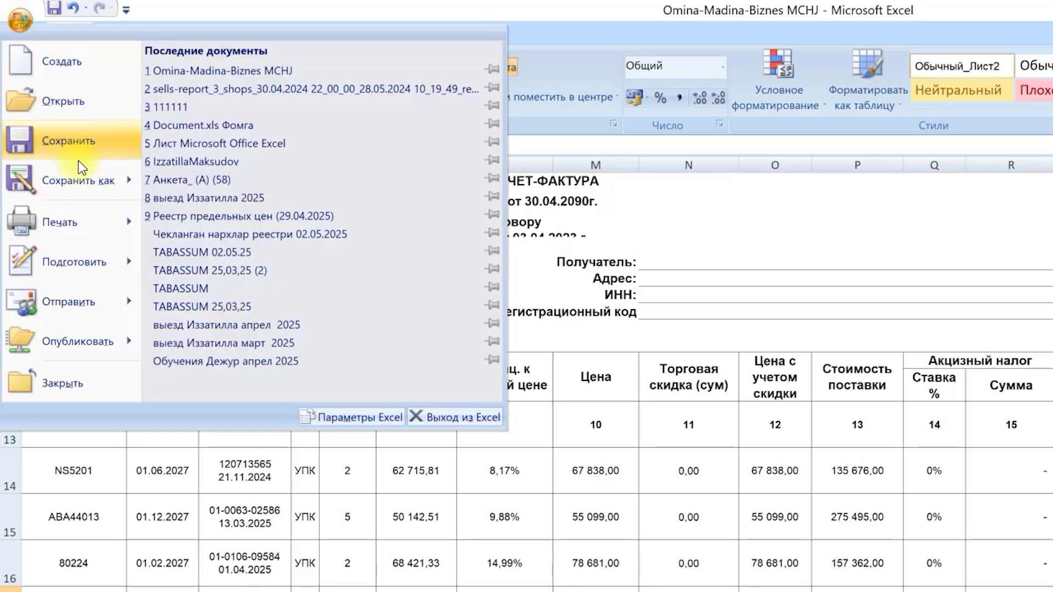
key("Escape")
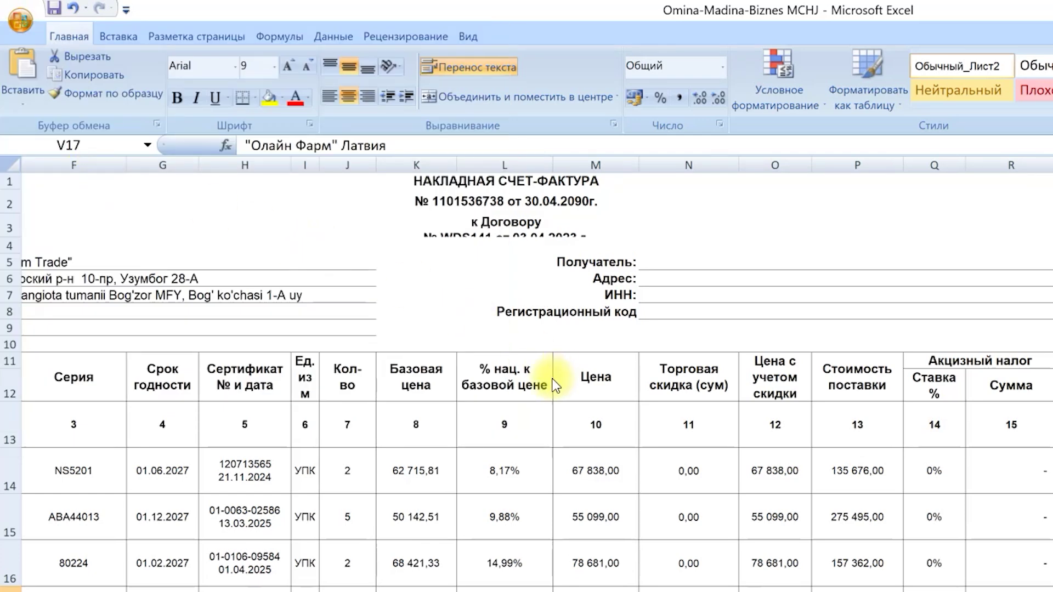
key("F12")
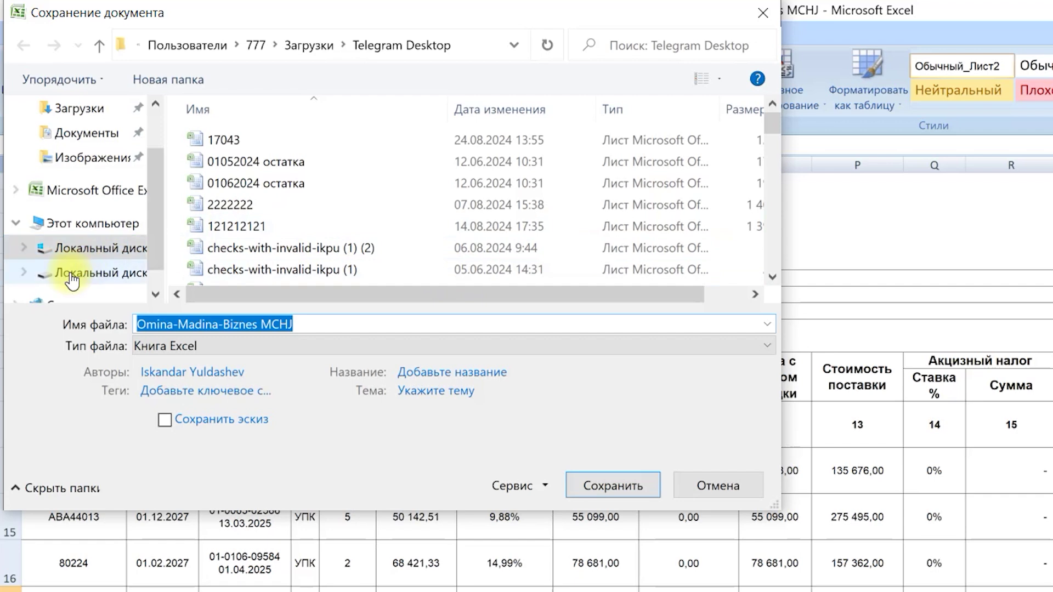
left_click_drag(153, 213, 153, 160)
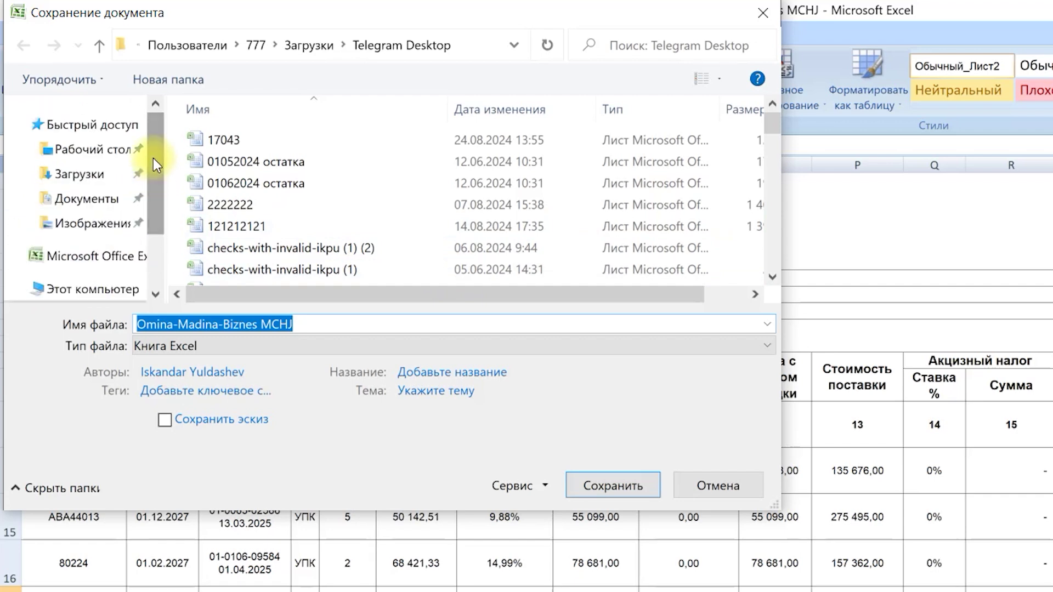
left_click(97, 156)
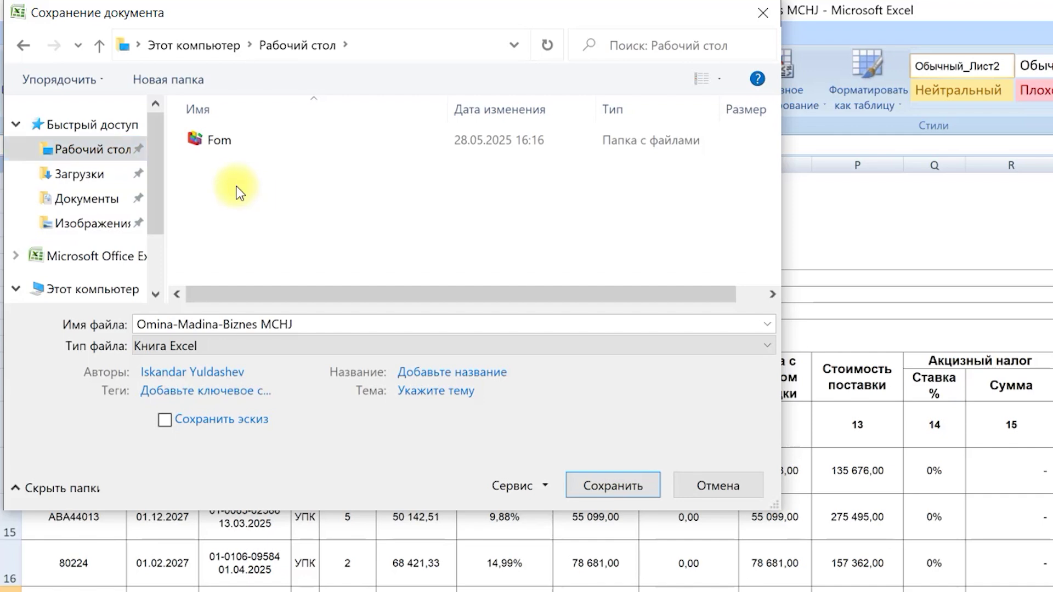
- Create a folder named приход экзел on the desktop for the saved invoice
right_click(236, 188)
mouse_move(362, 373)
mouse_move(389, 405)
left_click(534, 407)
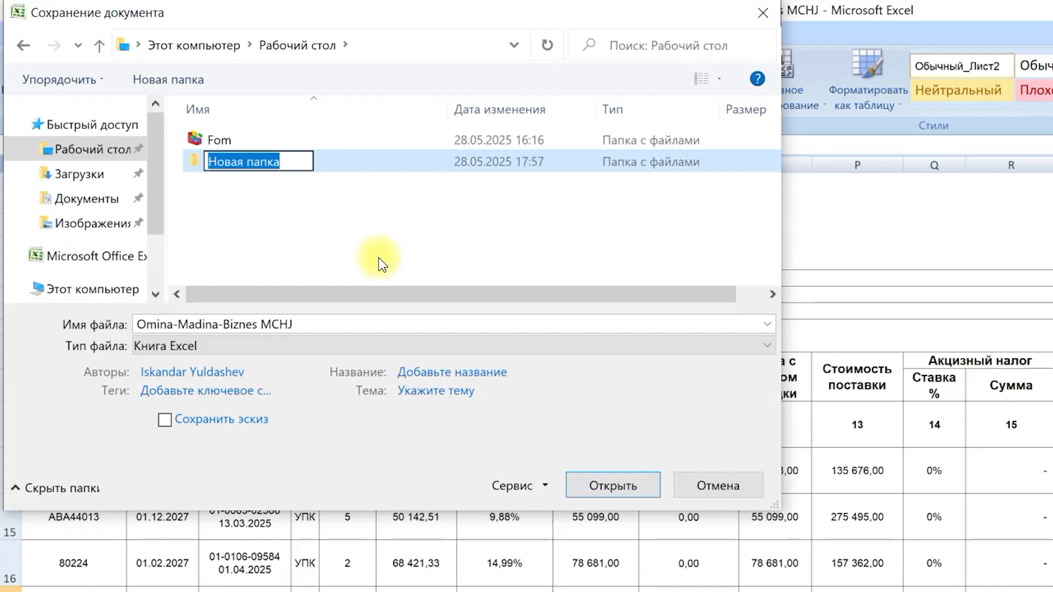
key("BackSpace")
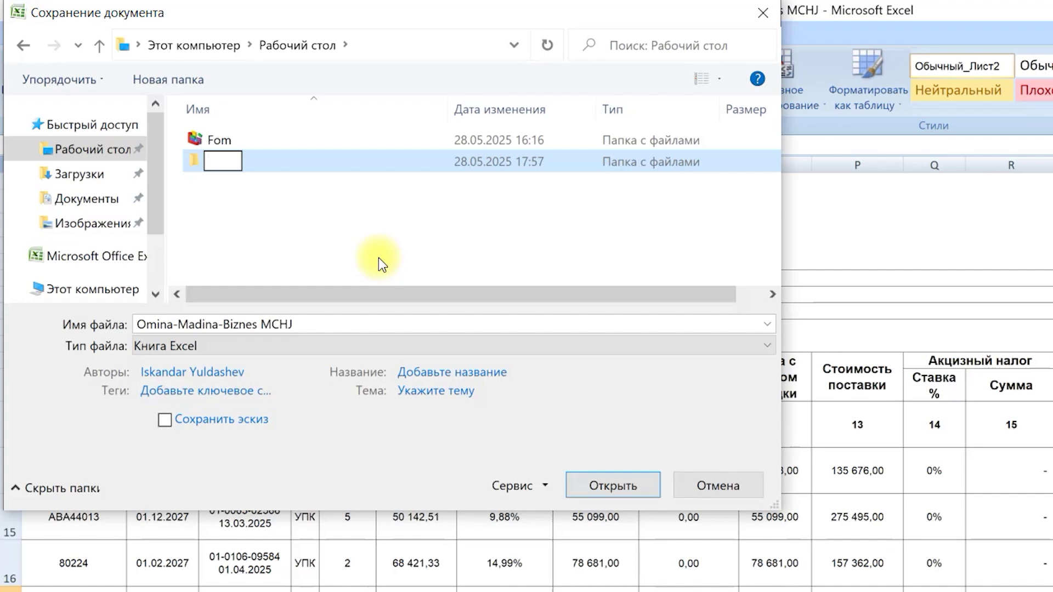
type("прих")
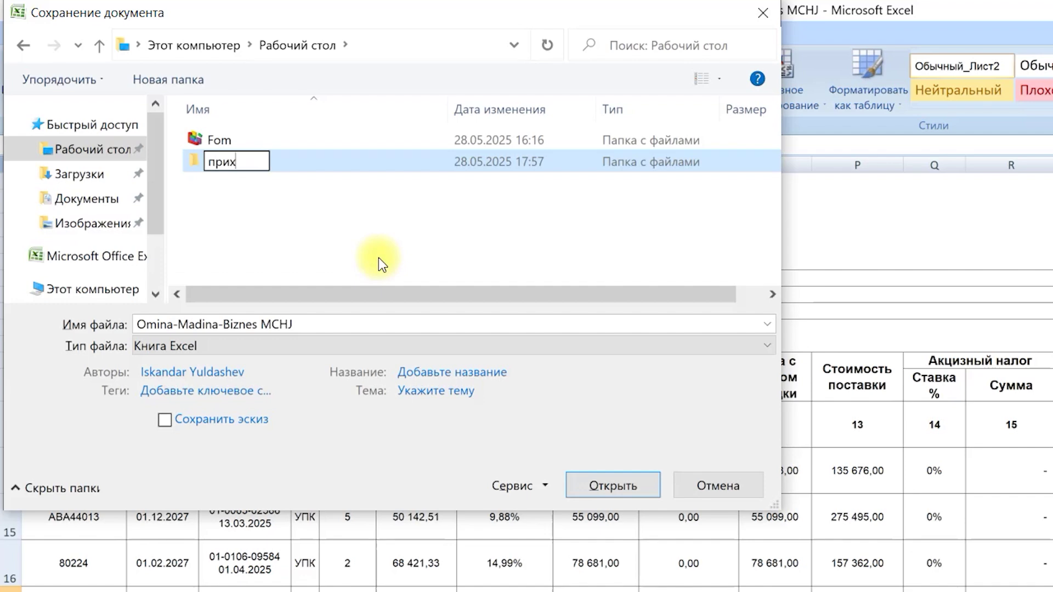
type("од эк")
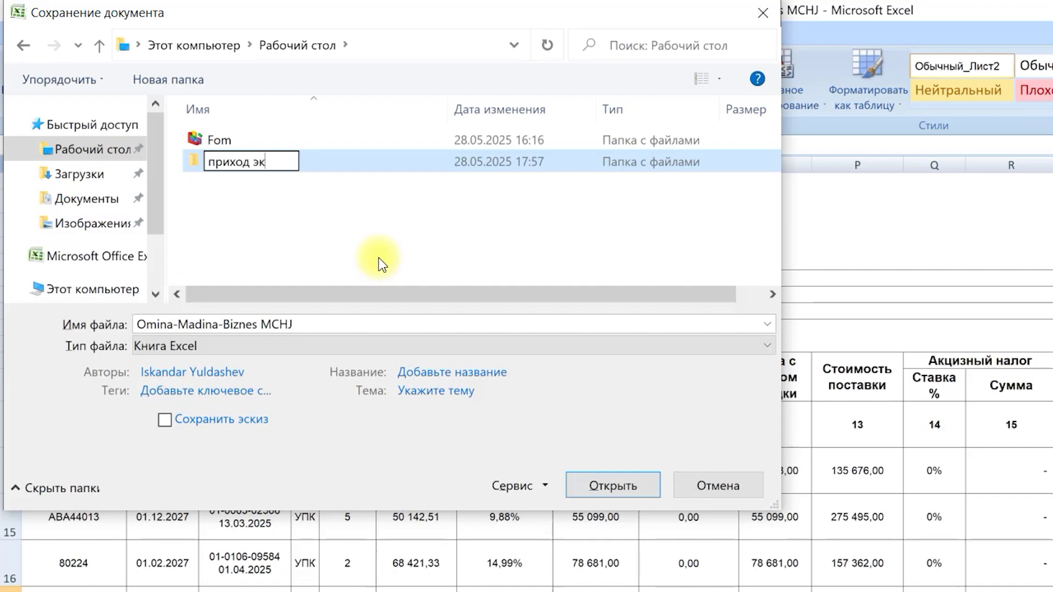
type("зел")
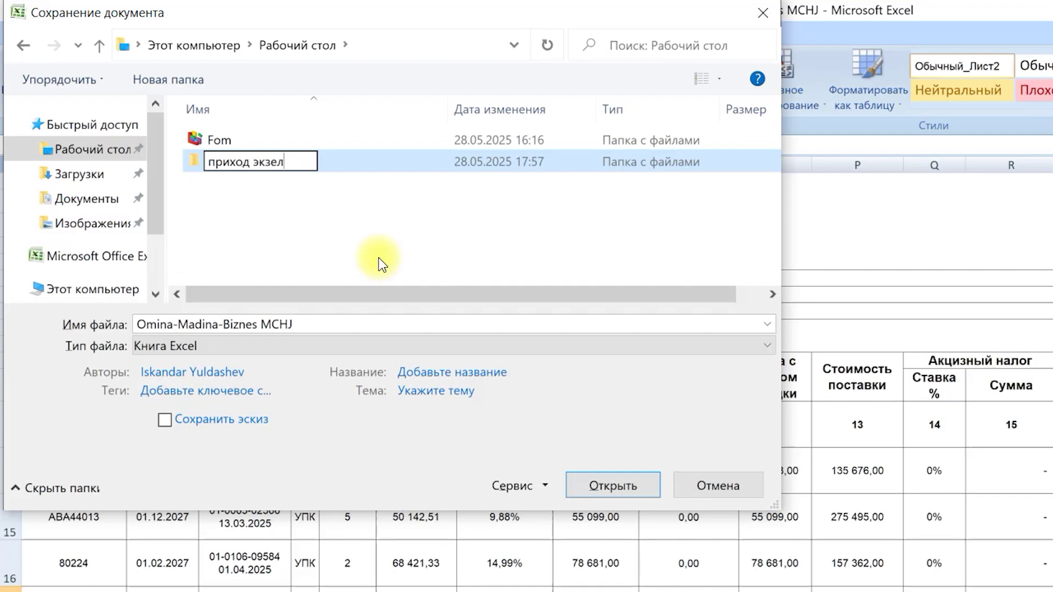
left_click(347, 215)
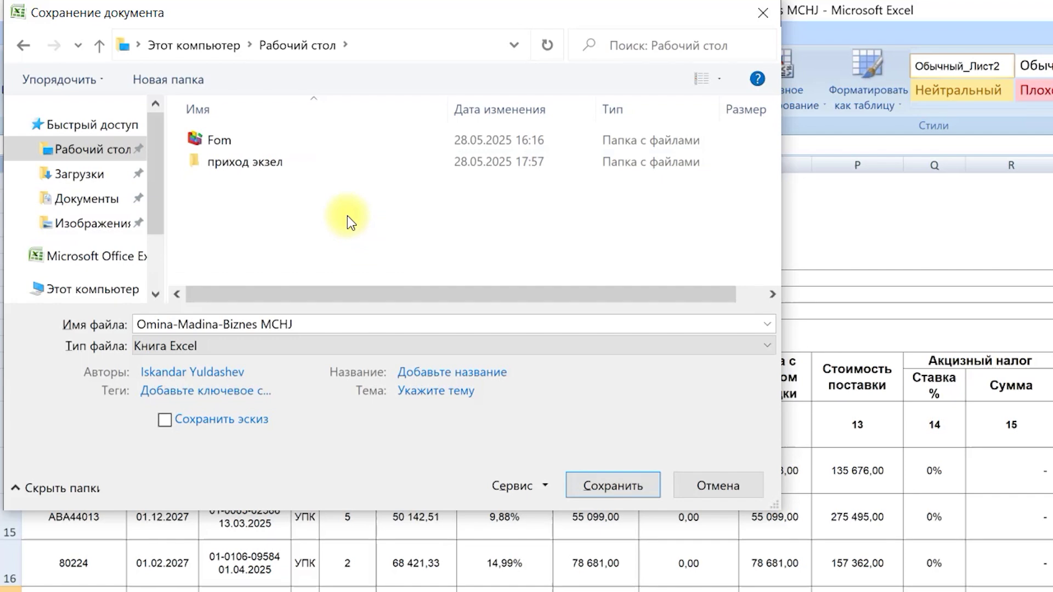
- Save the invoice workbook as гранд фарм 28,05 in the приход экзел folder
double_click(223, 165)
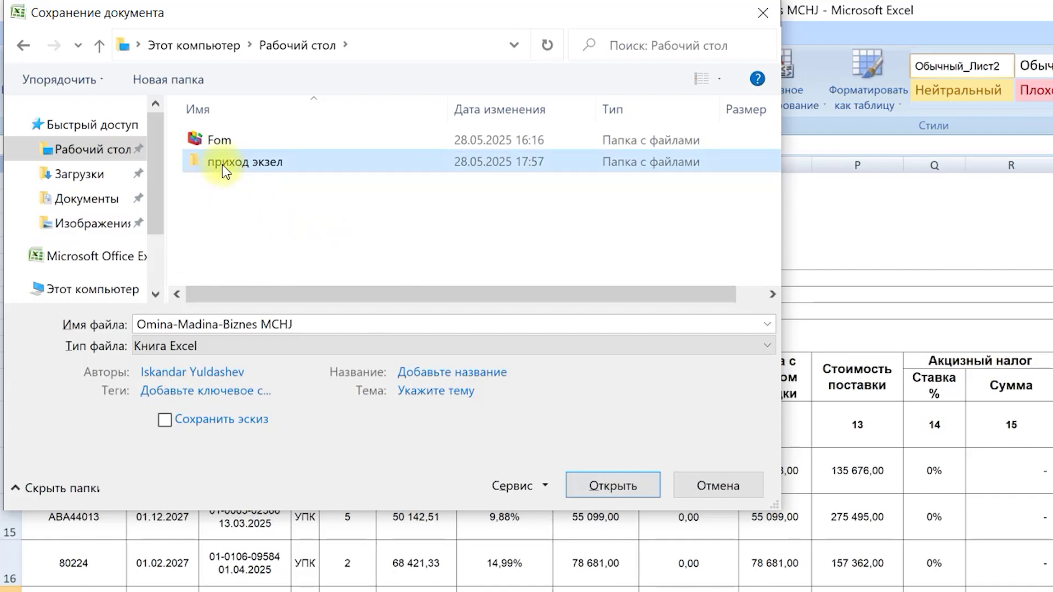
left_click(311, 326)
key("BackSpace")
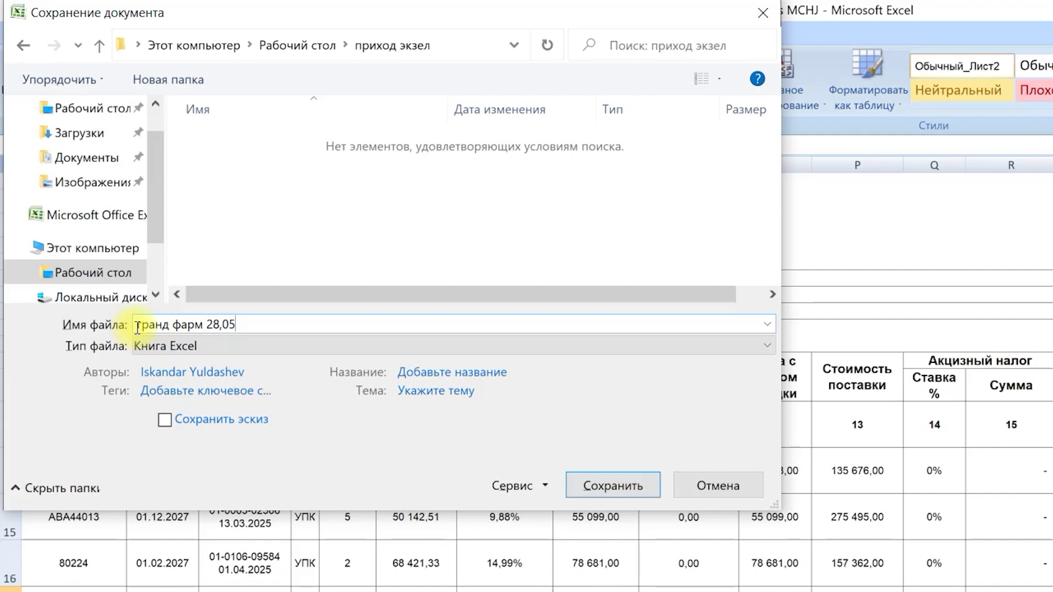
double_click(235, 326)
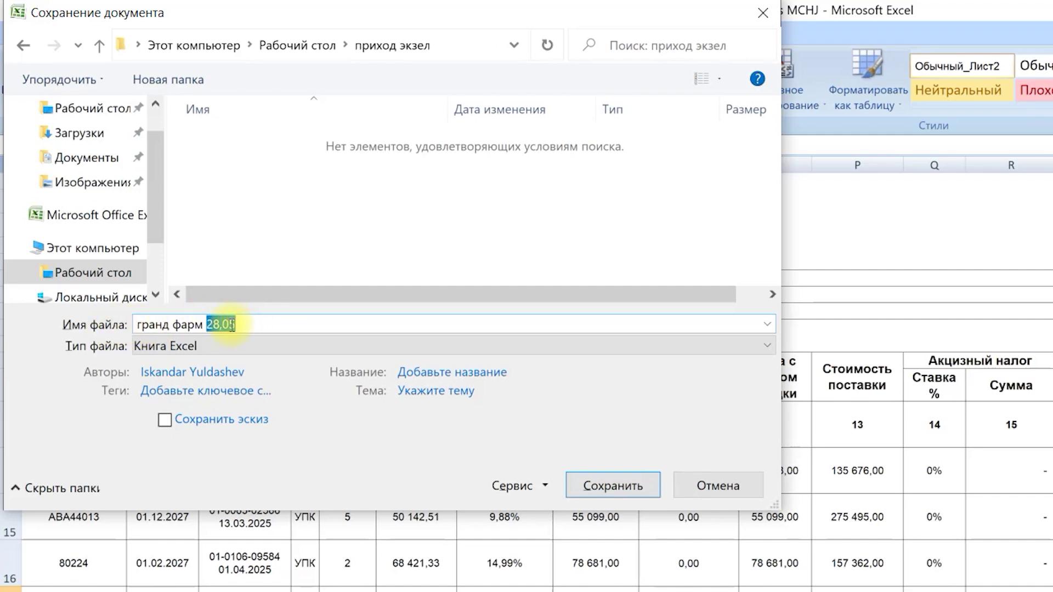
left_click(617, 485)
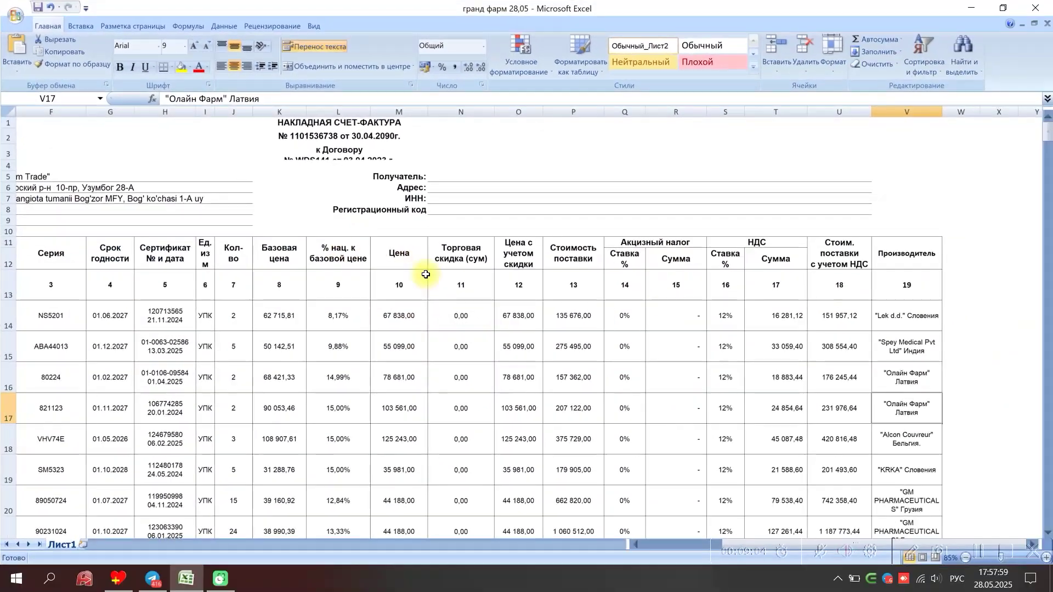
- Switch to F-Аптека and load the гранд фарм 28,05 file from the desktop folder приход экзел into the XLS loading window
left_click(425, 274)
mouse_move(116, 578)
left_click(124, 519)
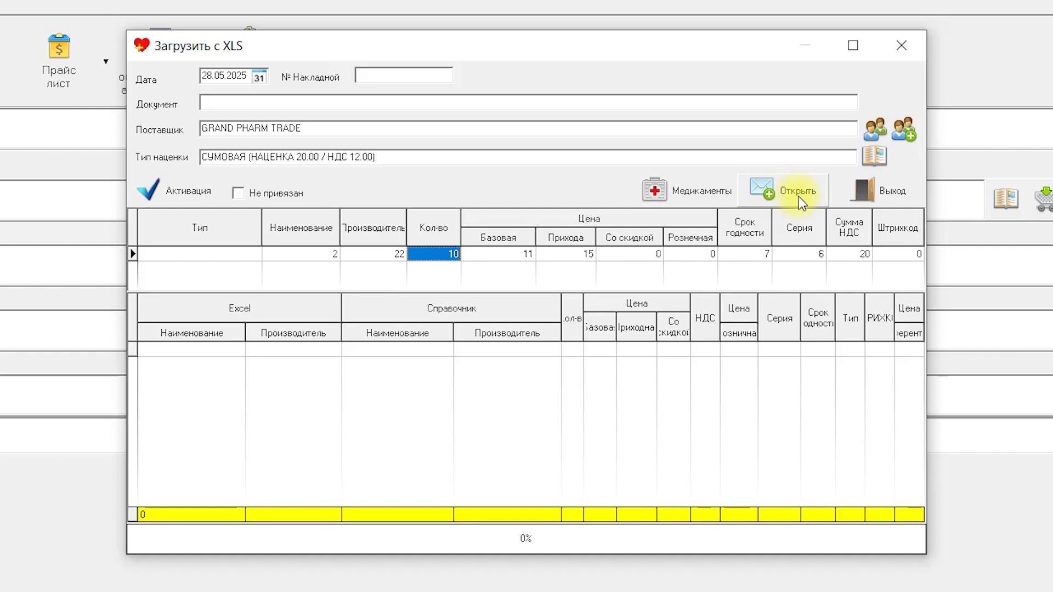
left_click(794, 192)
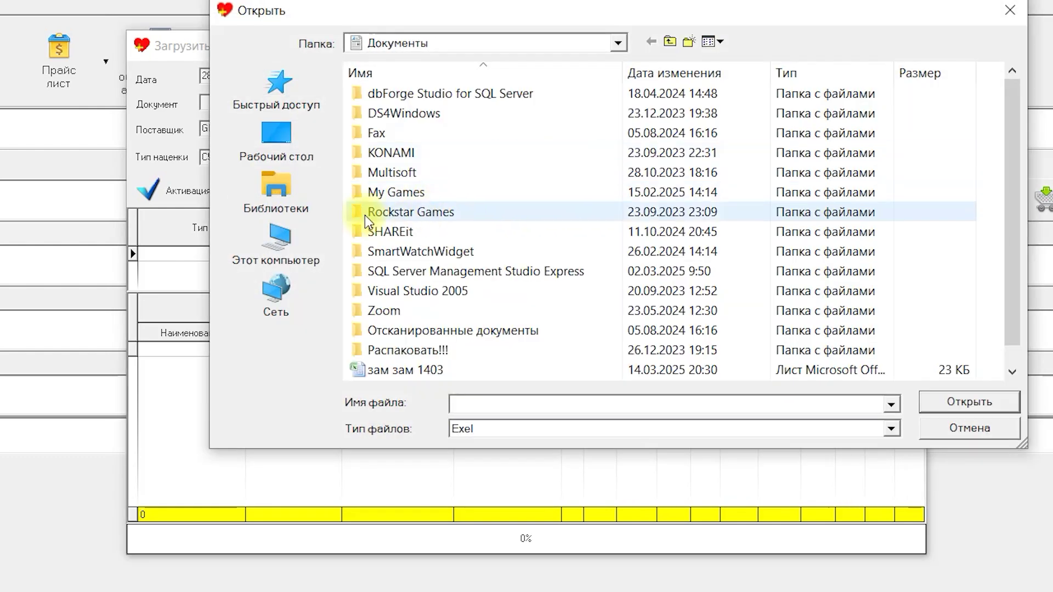
left_click(281, 140)
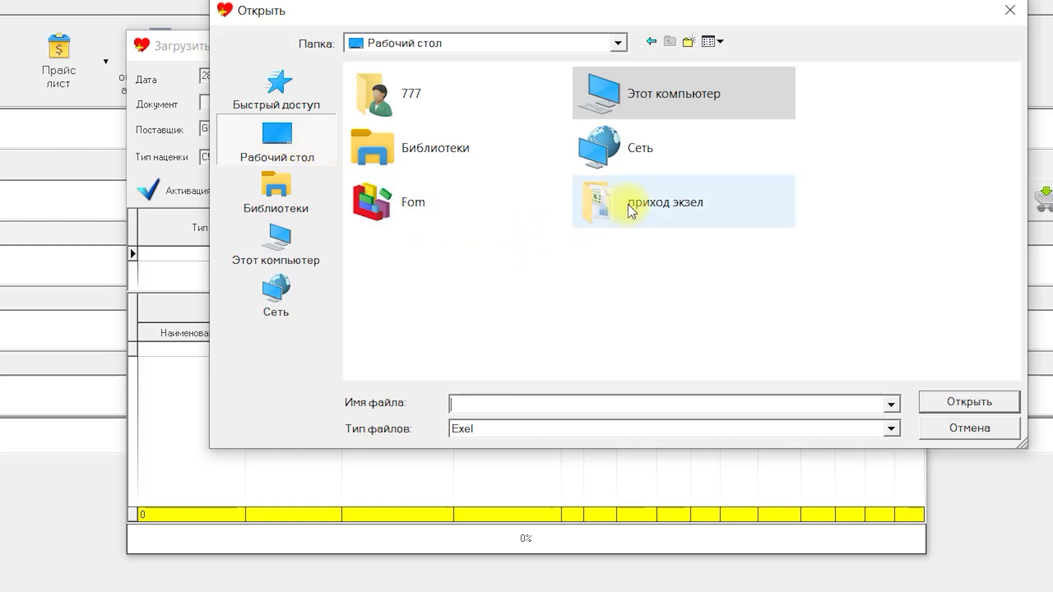
double_click(632, 205)
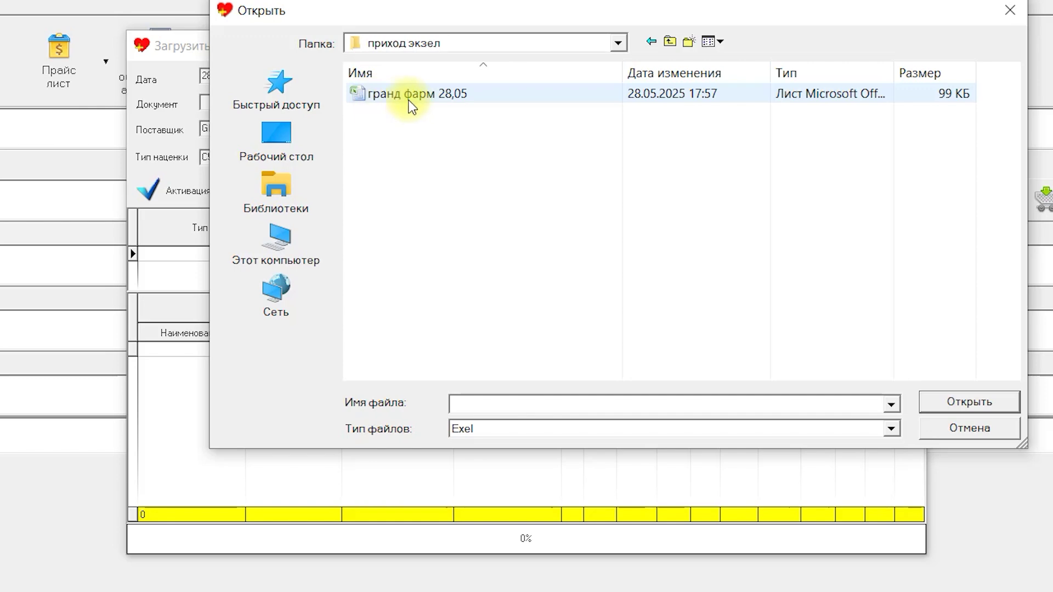
left_click(378, 99)
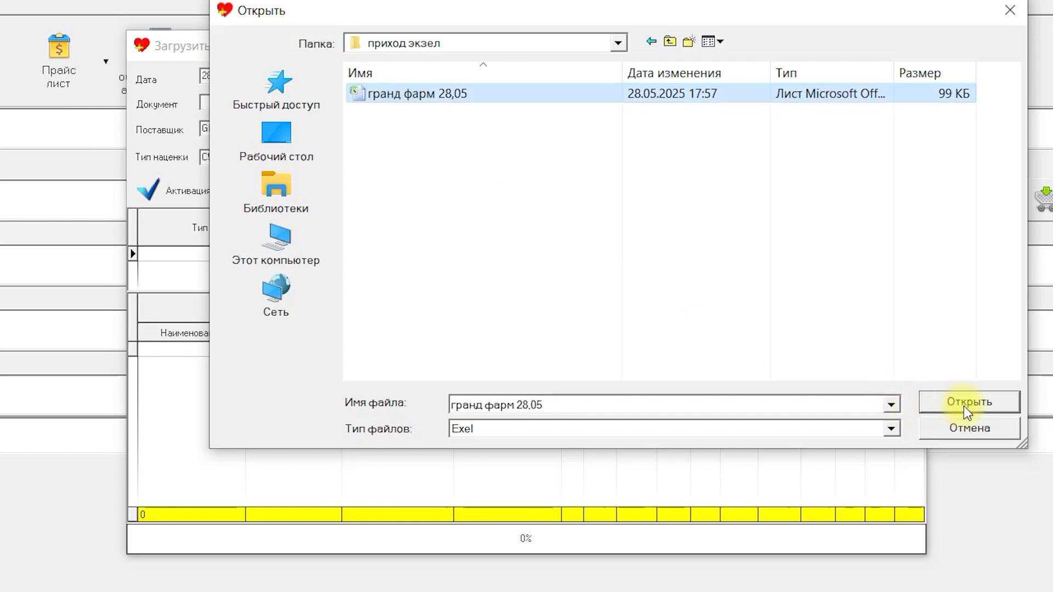
double_click(386, 98)
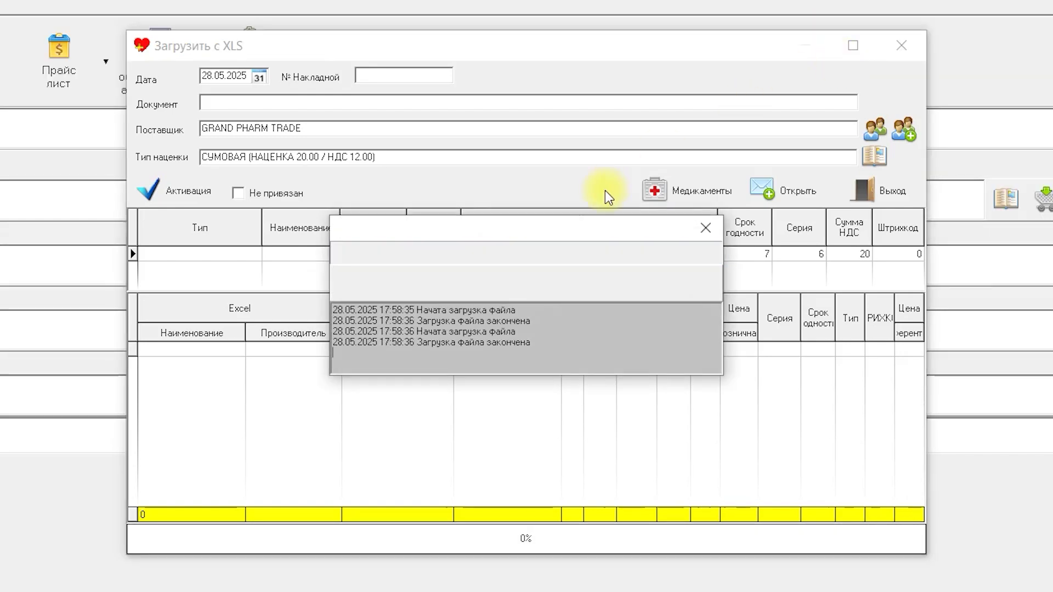
- Maximize the XLS loading window and compare the Excel names and manufacturers with the matching directory entries in the first rows
left_click(853, 45)
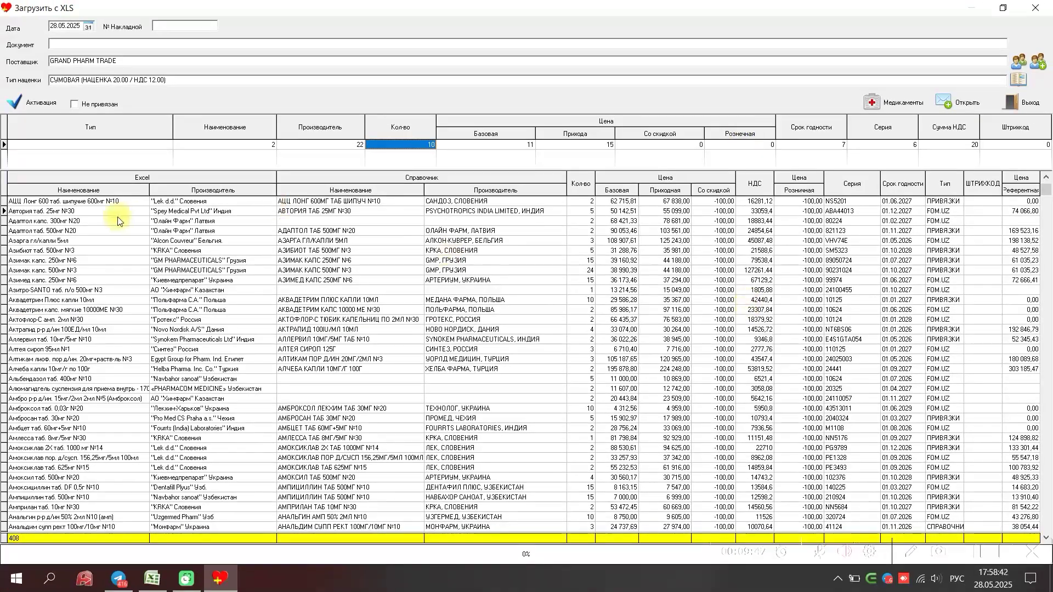
left_click(135, 201)
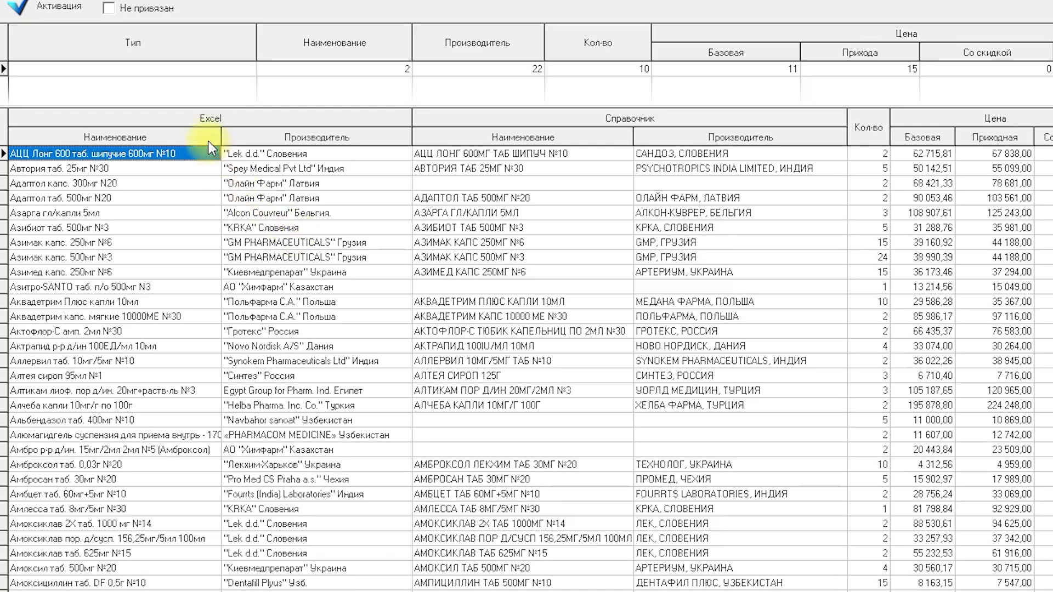
left_click(167, 166)
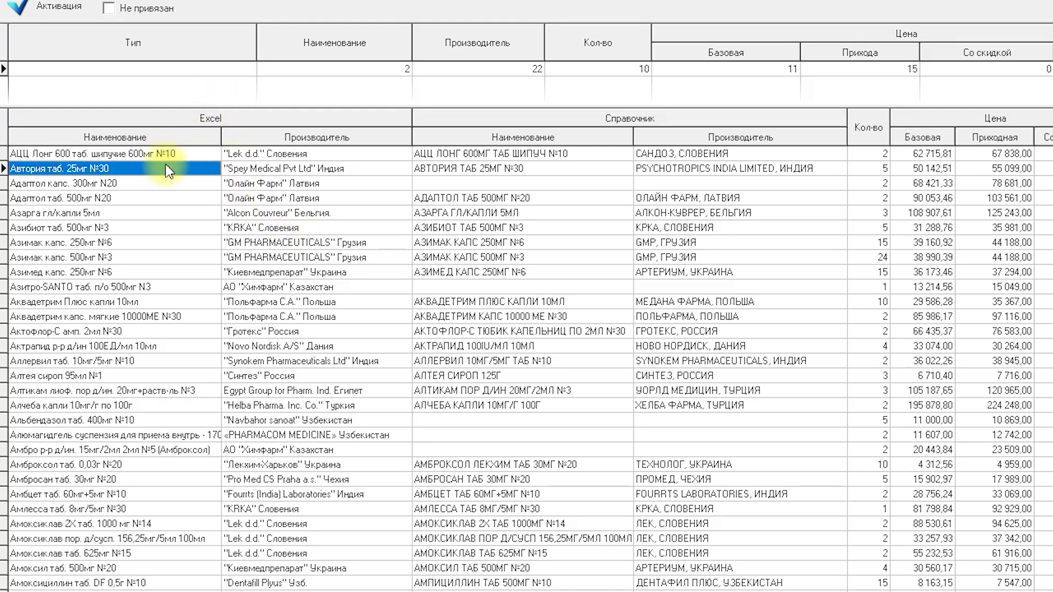
left_click(98, 215)
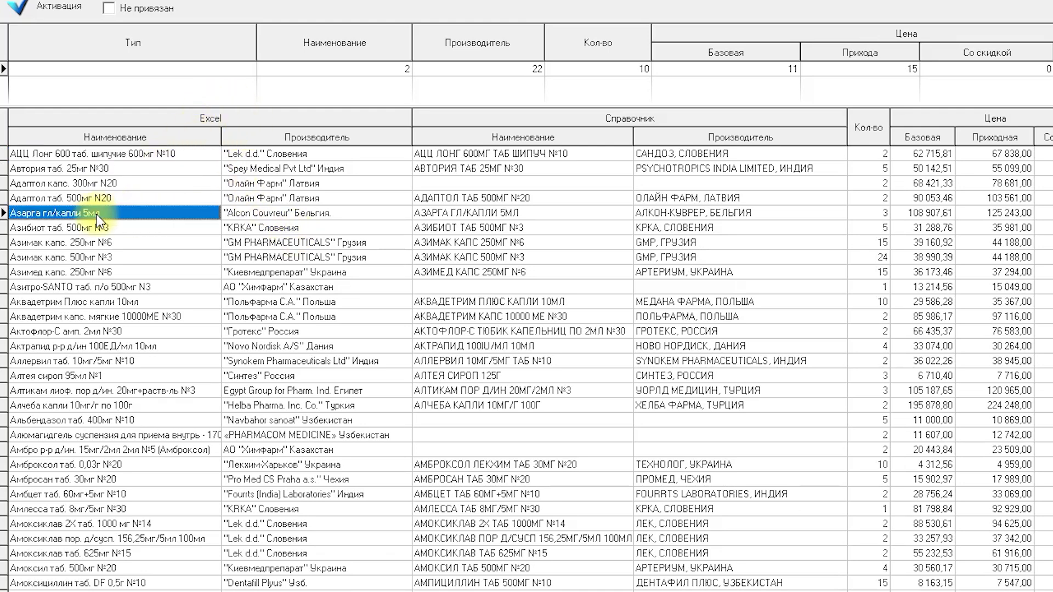
left_click(290, 228)
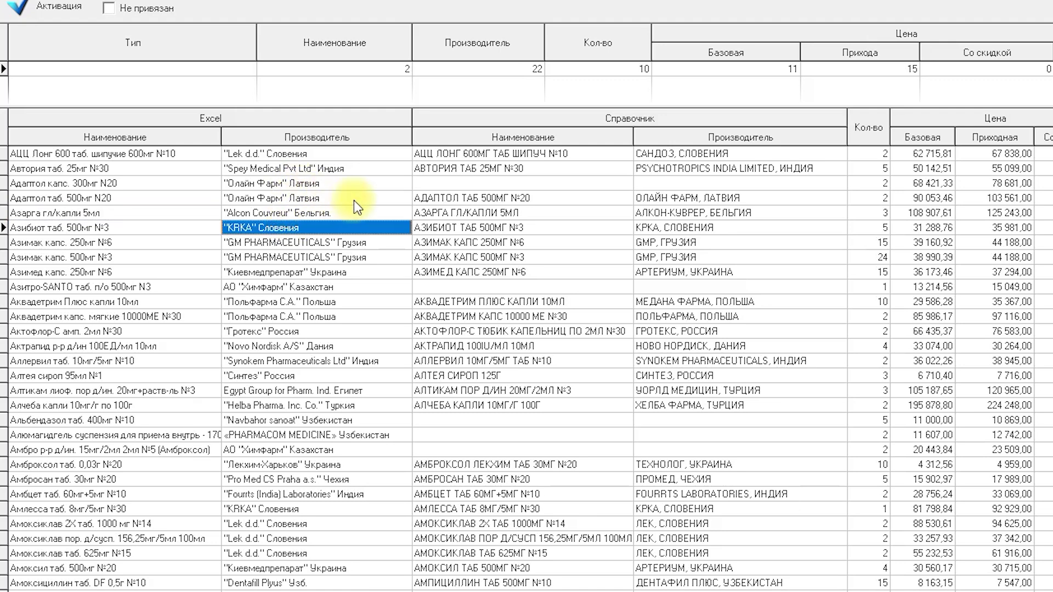
left_click(524, 169)
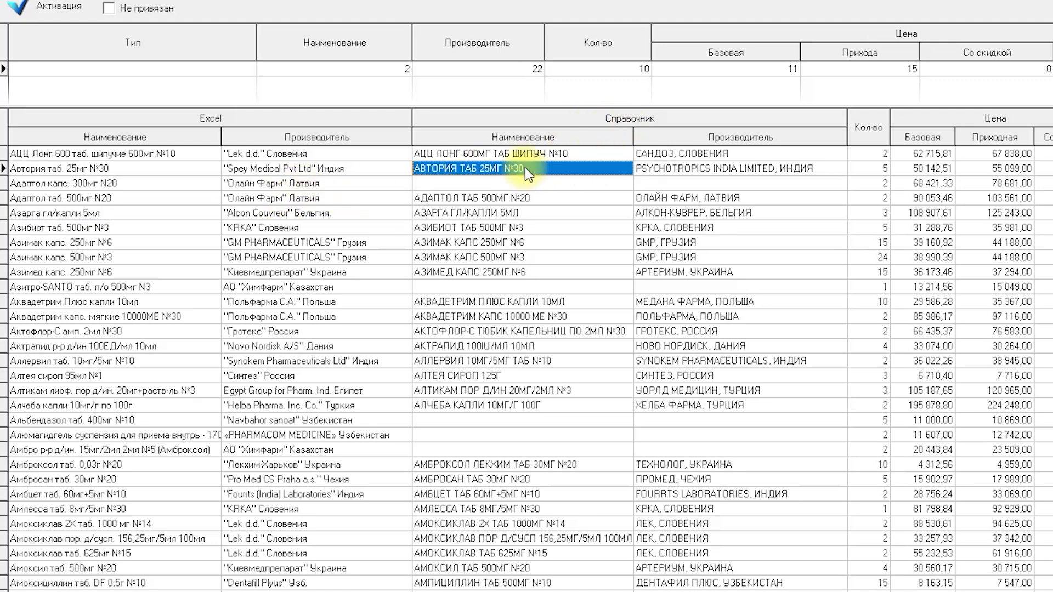
left_click(512, 156)
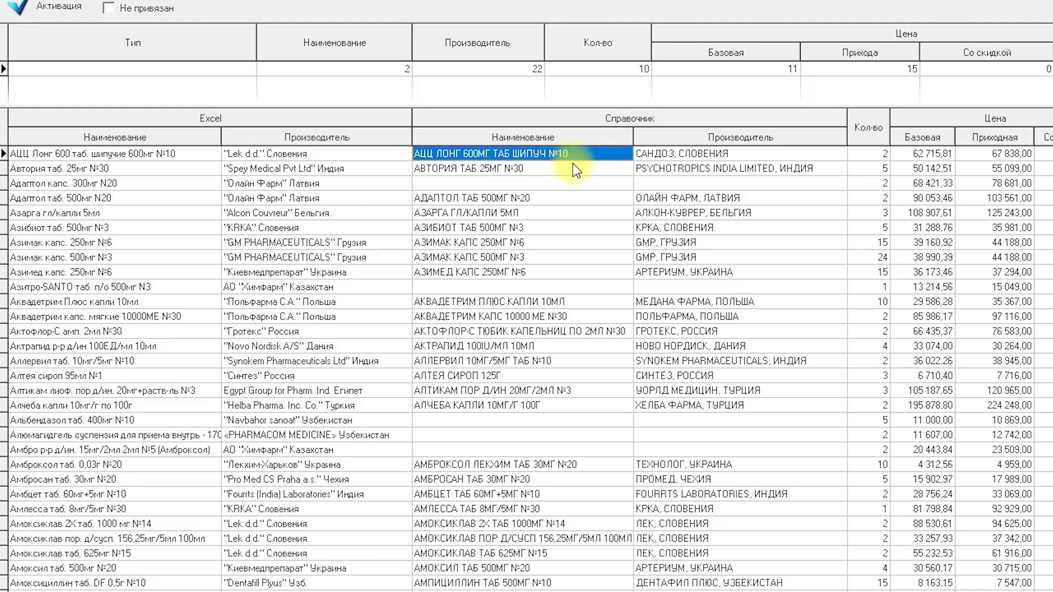
left_click(681, 156)
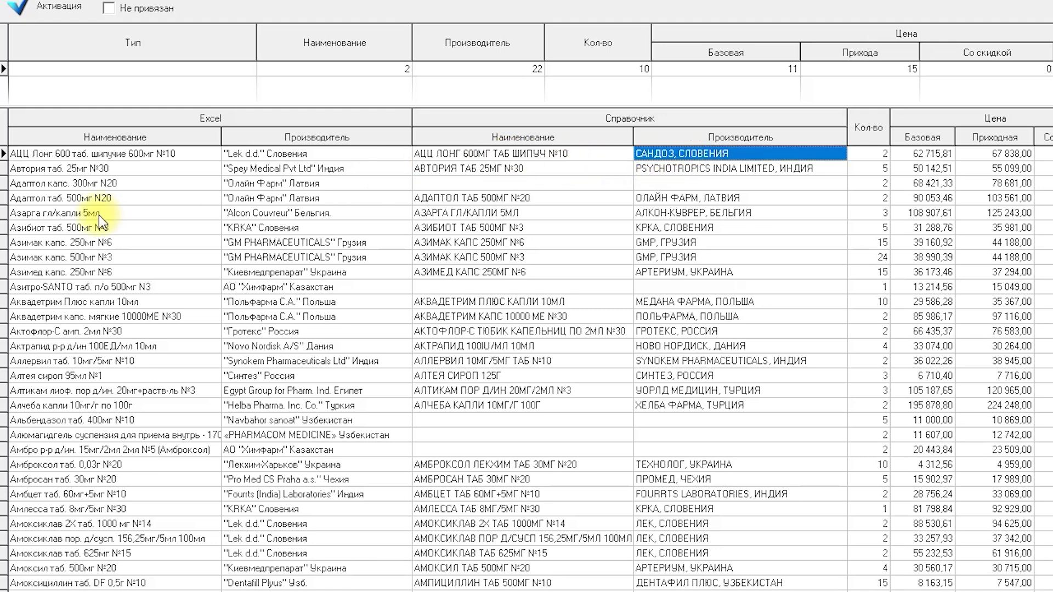
- Compare the Excel names and manufacturers with the directory entries for АЦЦ Лонг 600 таб. шипучие 600мг №10 and Автория таб. 25мг №30
left_click(56, 156)
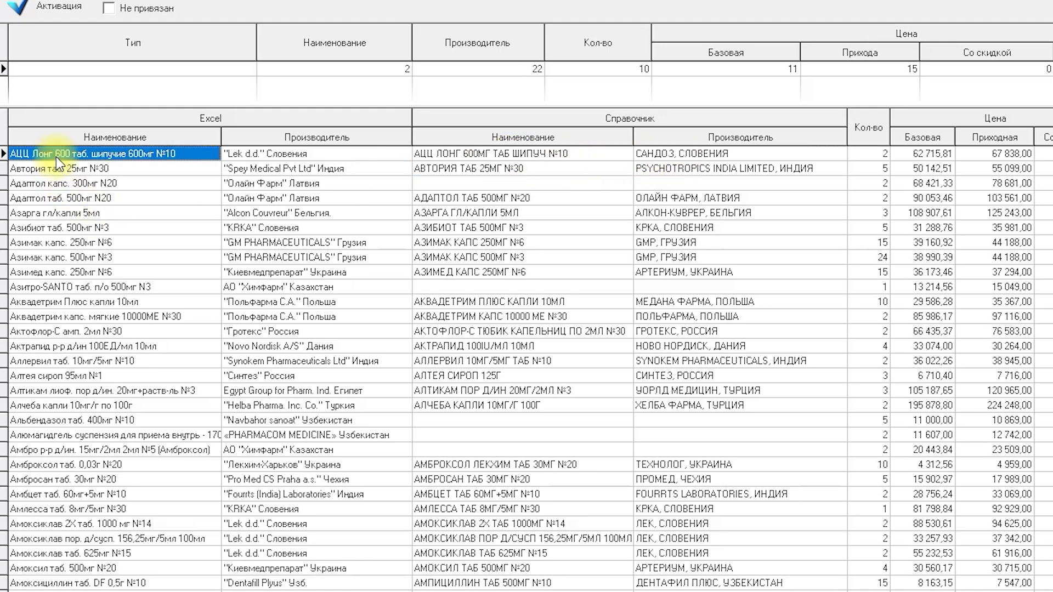
left_click(258, 157)
left_click(172, 155)
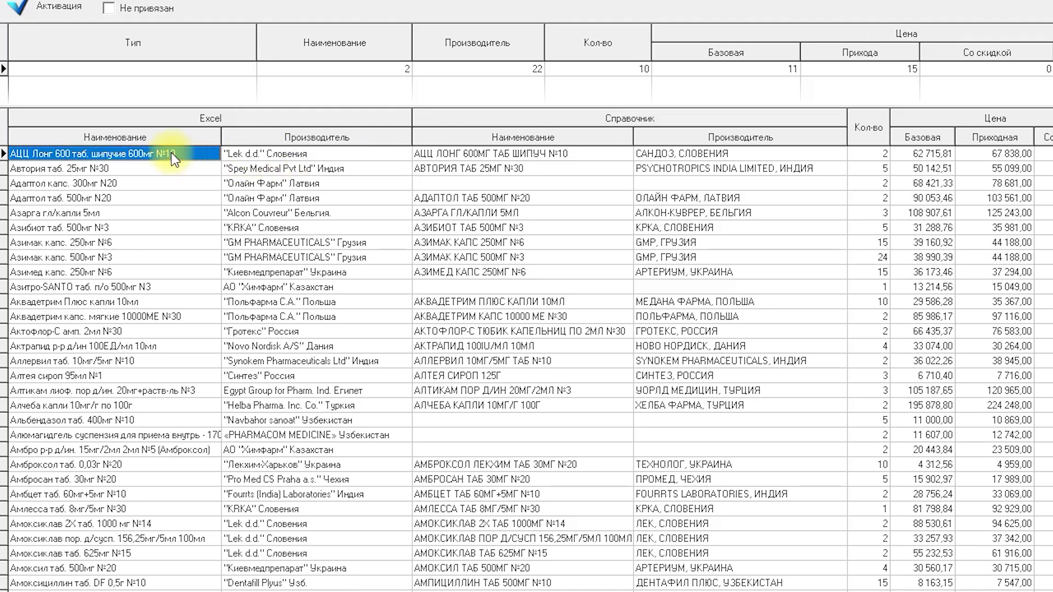
left_click(470, 156)
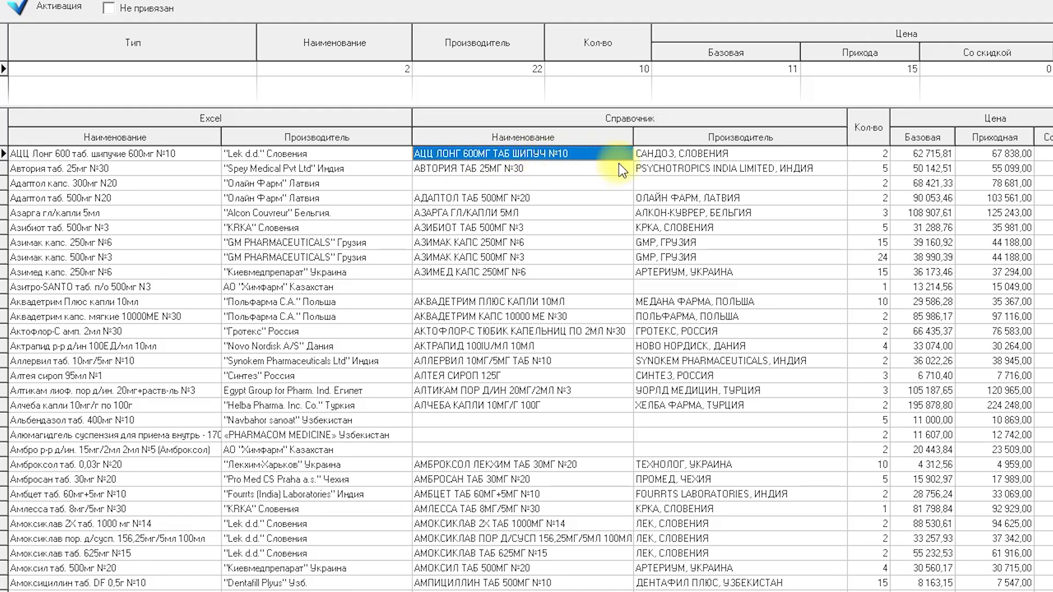
left_click(689, 155)
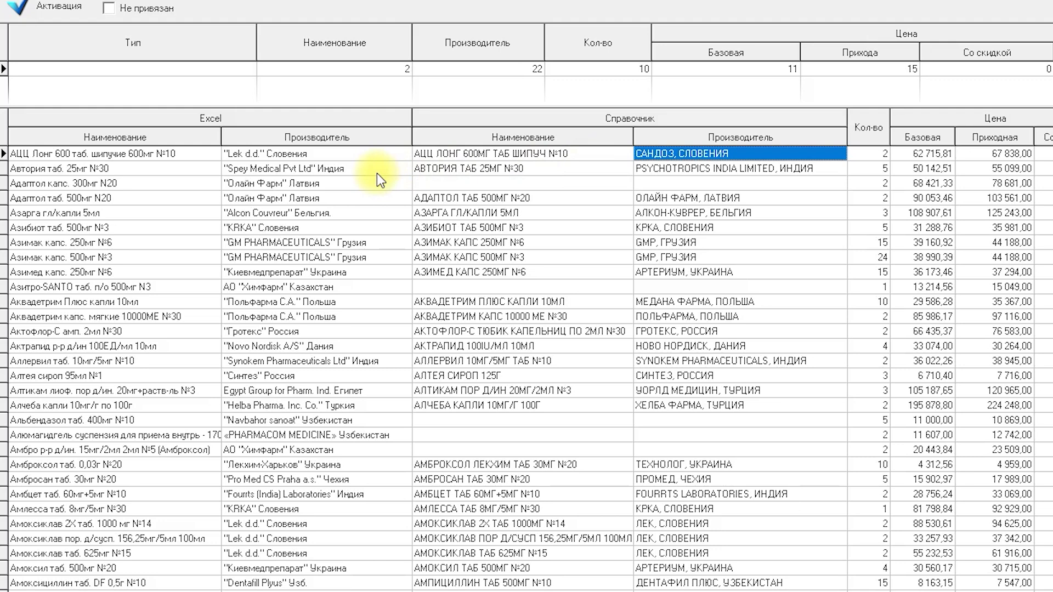
left_click(109, 169)
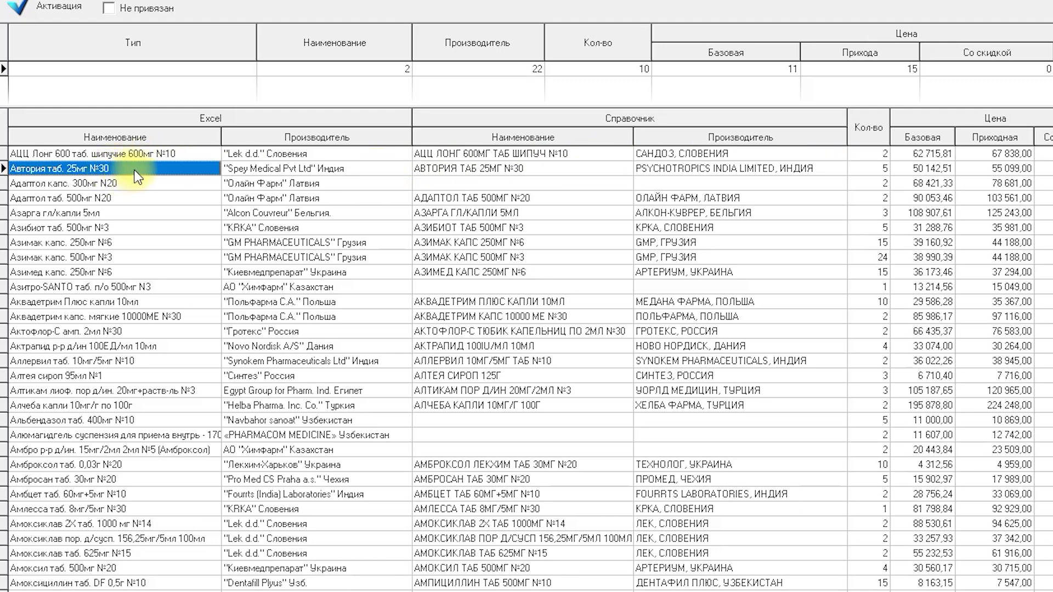
left_click(271, 174)
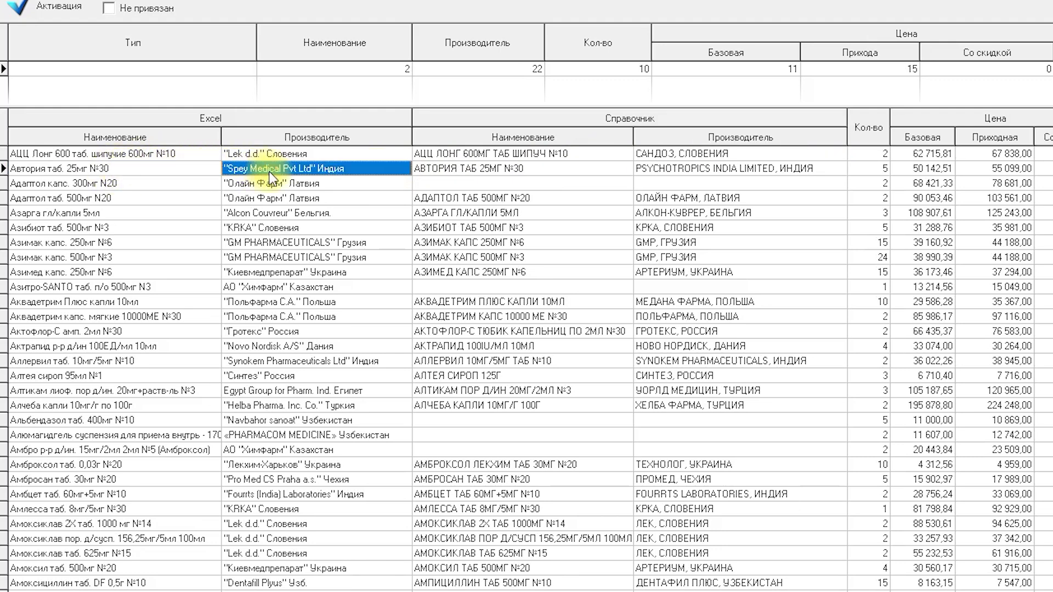
left_click(469, 171)
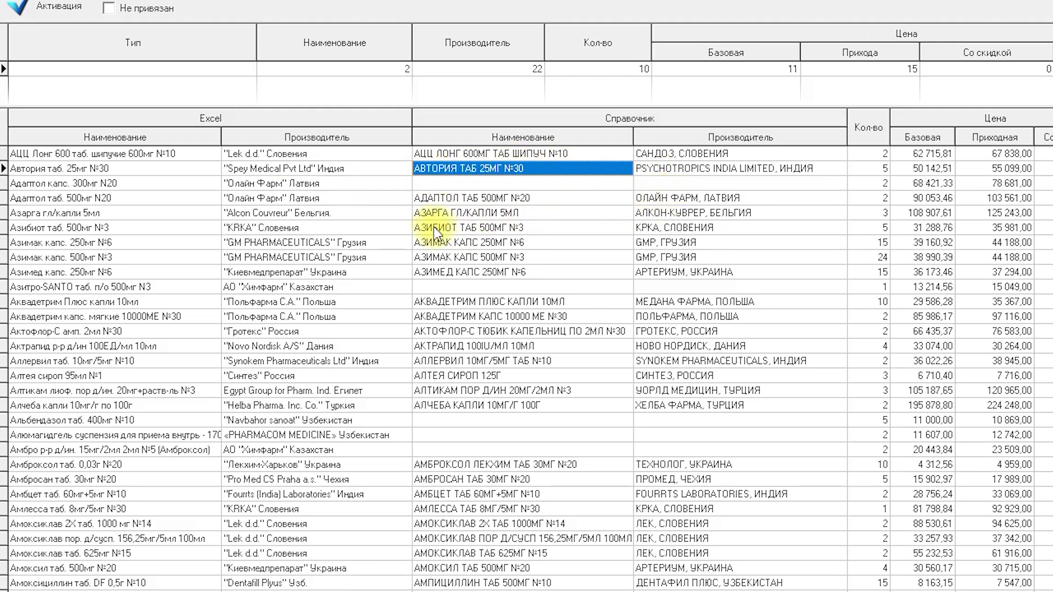
- Compare the Excel name and manufacturer of Адаптол таб. 500мг N20 with its linked directory entry
key("Down")
key("Down")
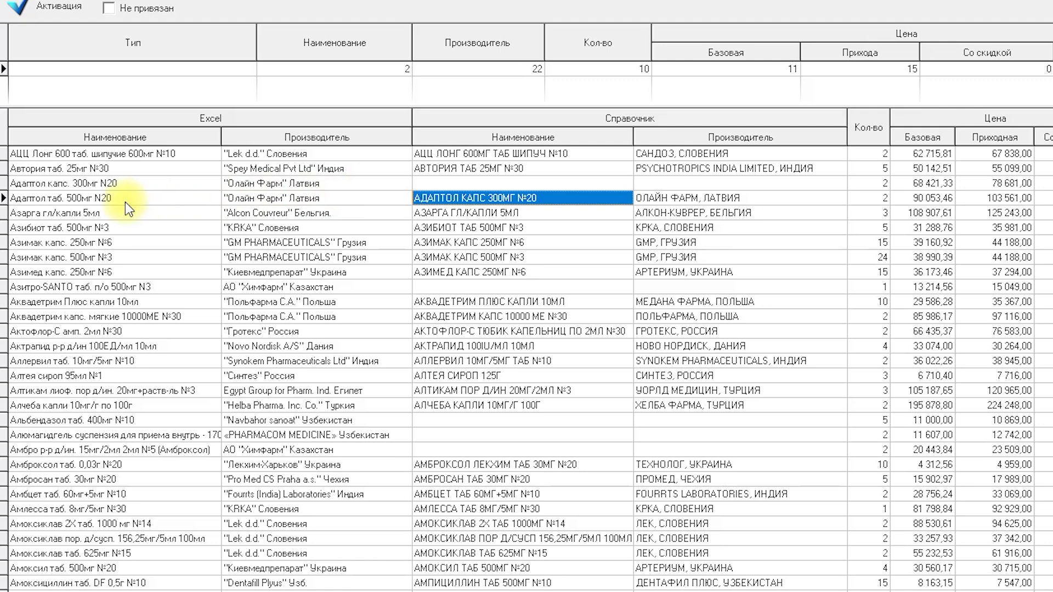
left_click(47, 199)
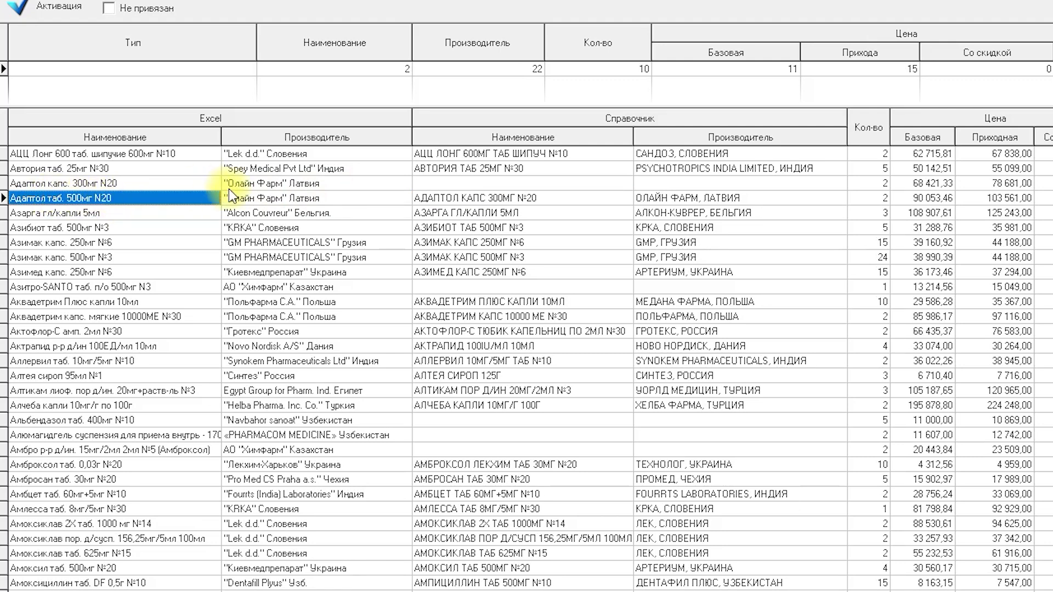
left_click(263, 198)
left_click(120, 199)
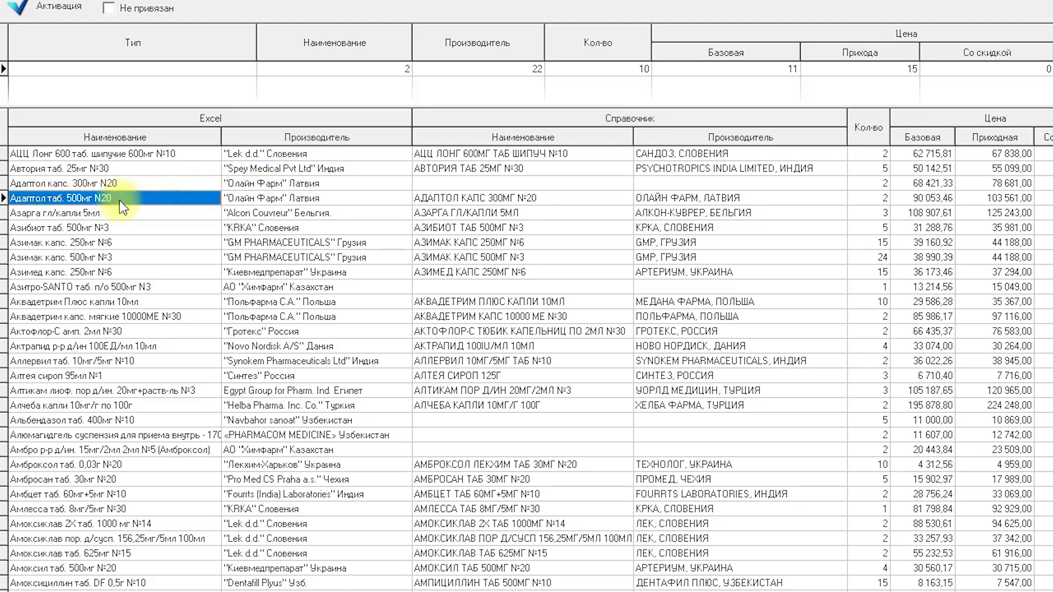
left_click(505, 203)
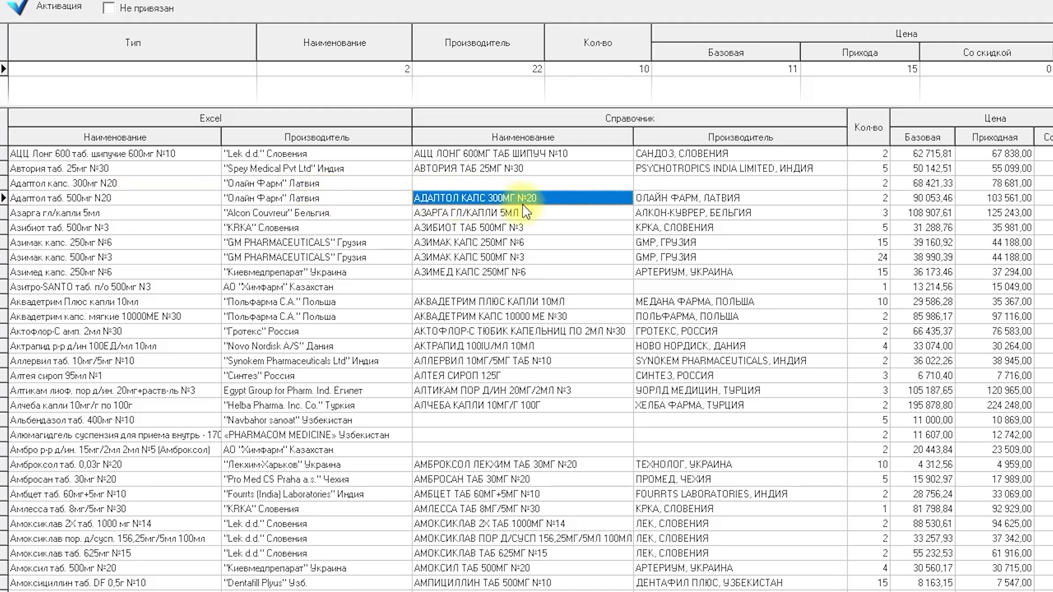
left_click(674, 198)
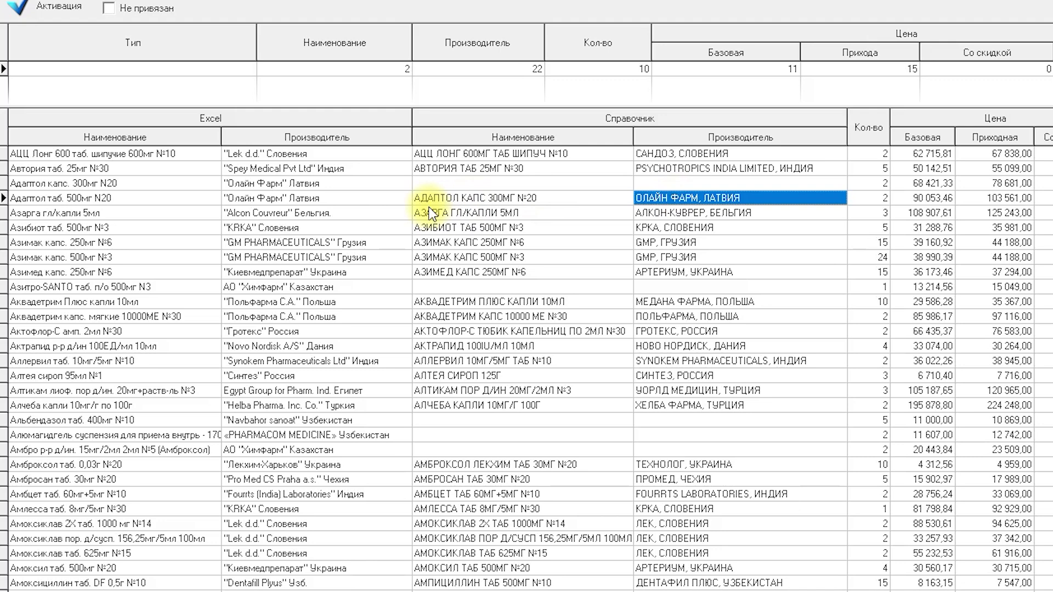
left_click(428, 199)
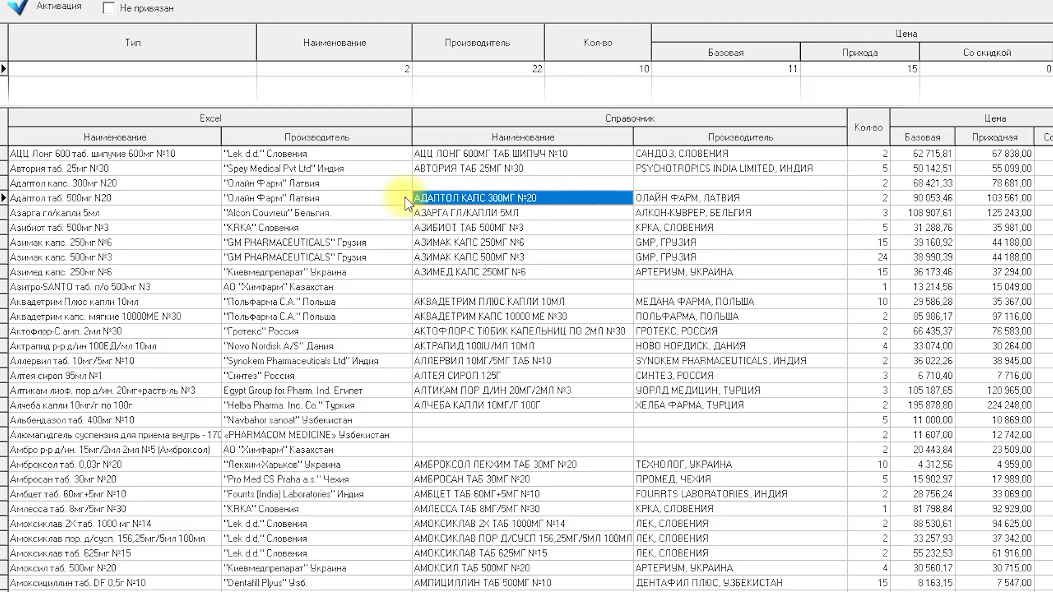
left_click(99, 203)
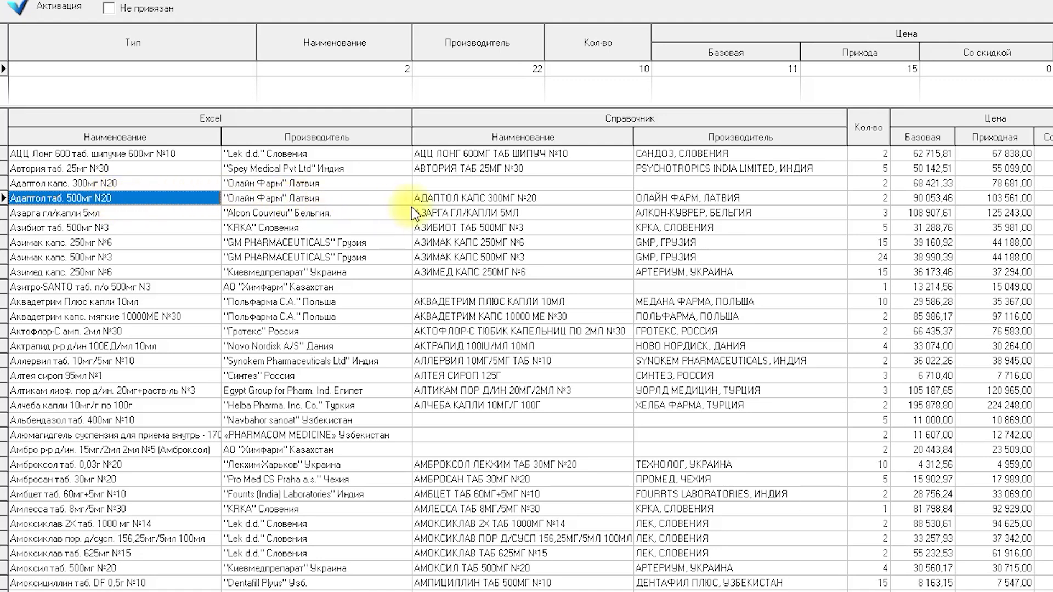
left_click(460, 205)
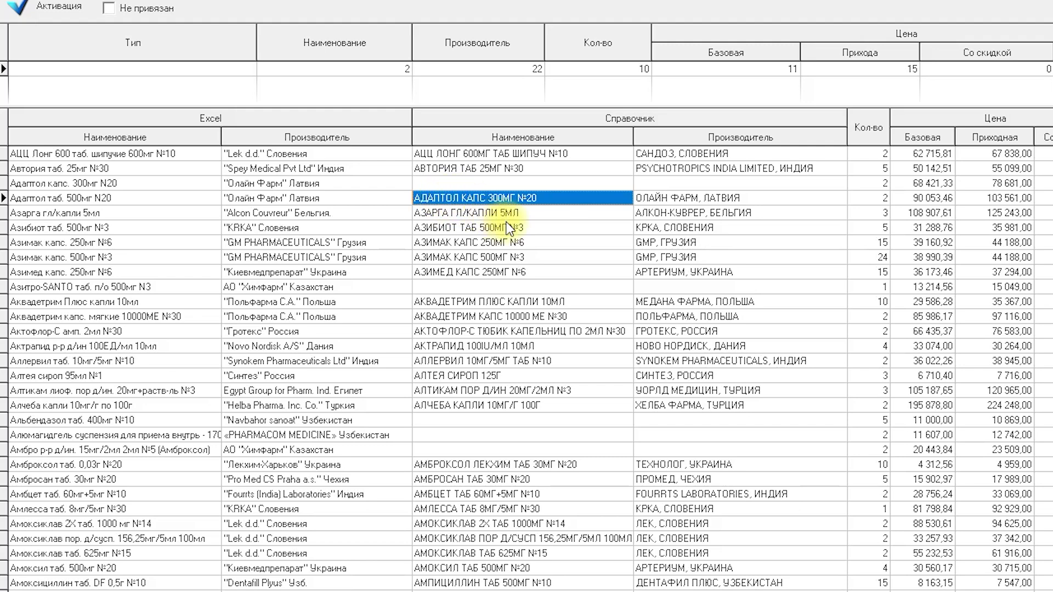
- Relink the Excel item Адаптол таб. 500мг N20 to the directory entry АДАПТОЛ ТАБ 500МГ №20 (ОЛАЙН ФАРМ, ЛАТВИЯ) and check the match
key("Return")
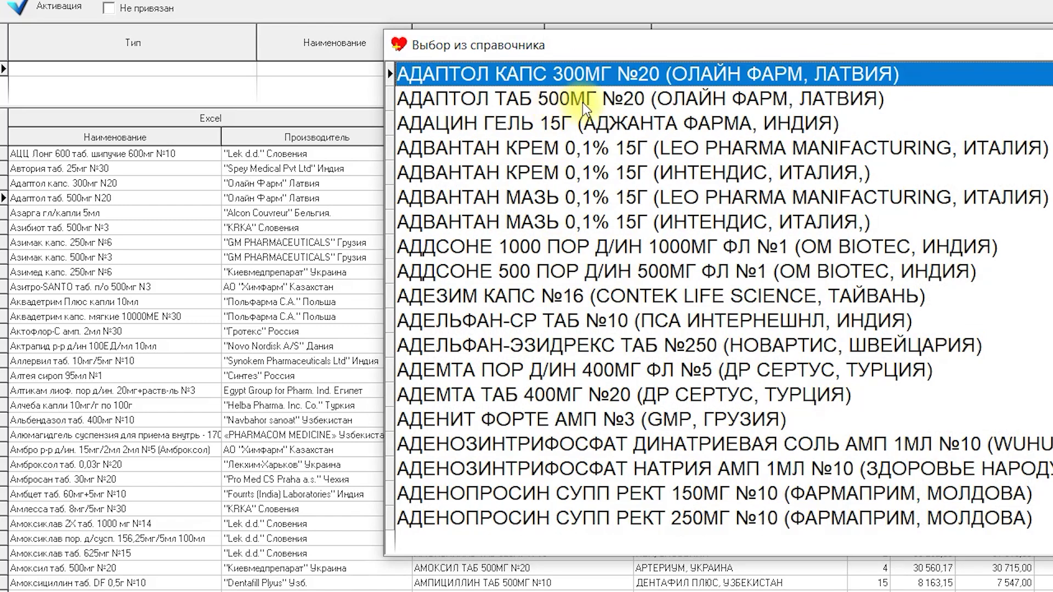
left_click(582, 102)
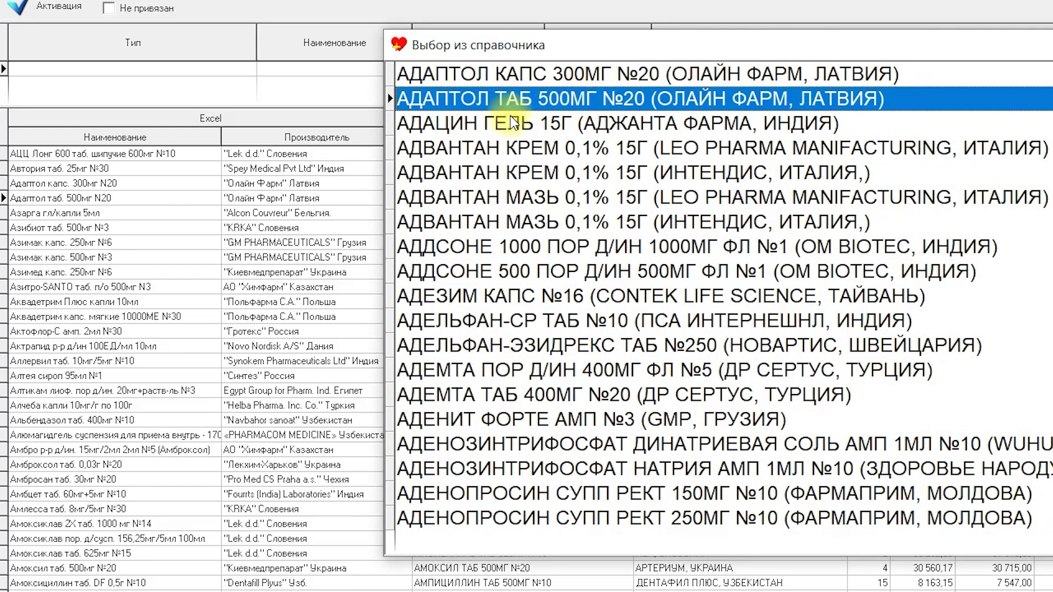
left_click(470, 81)
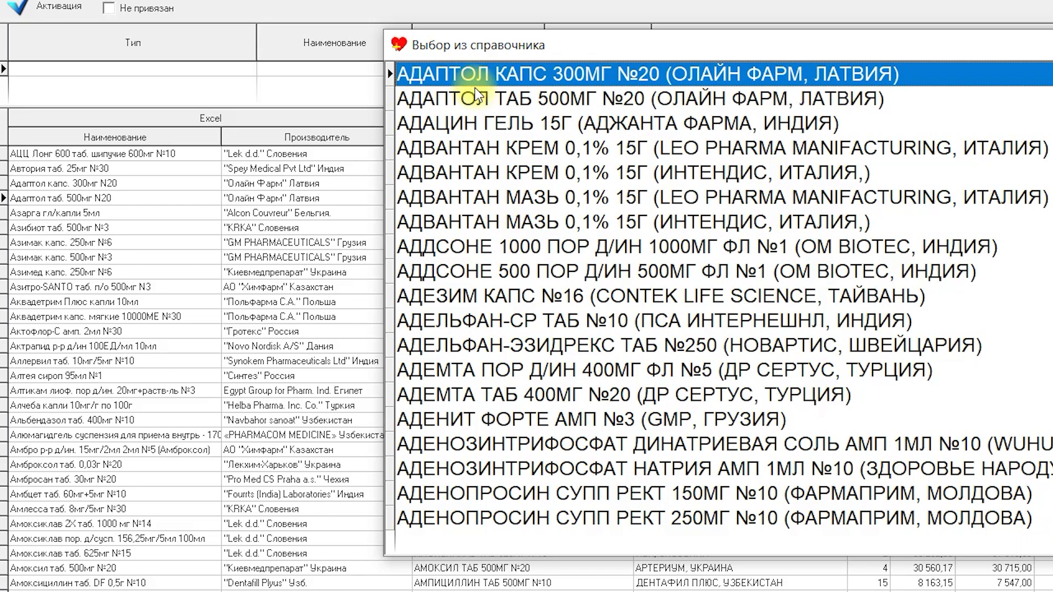
left_click(484, 101)
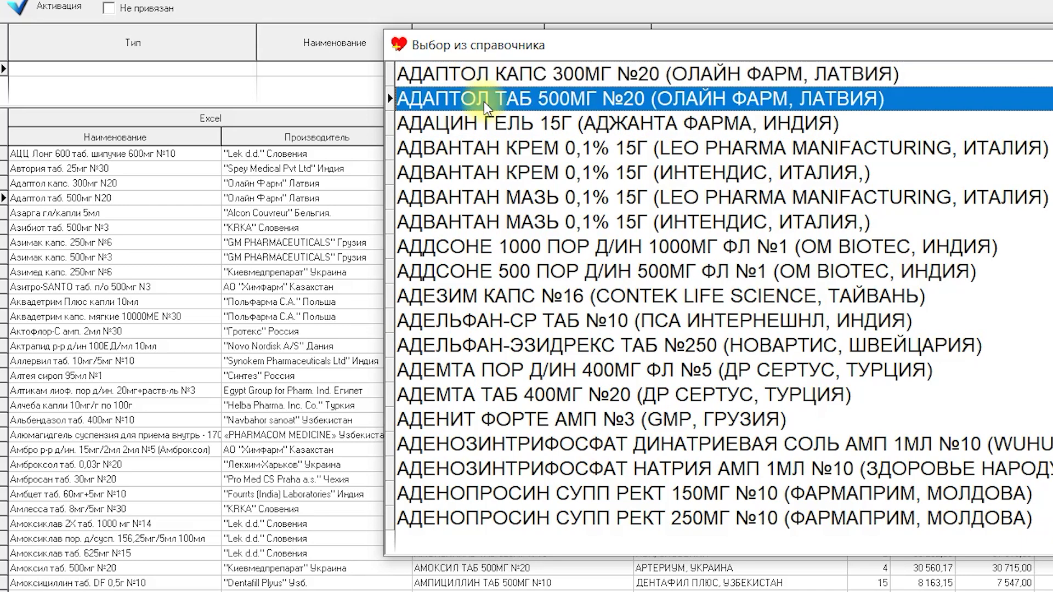
double_click(484, 101)
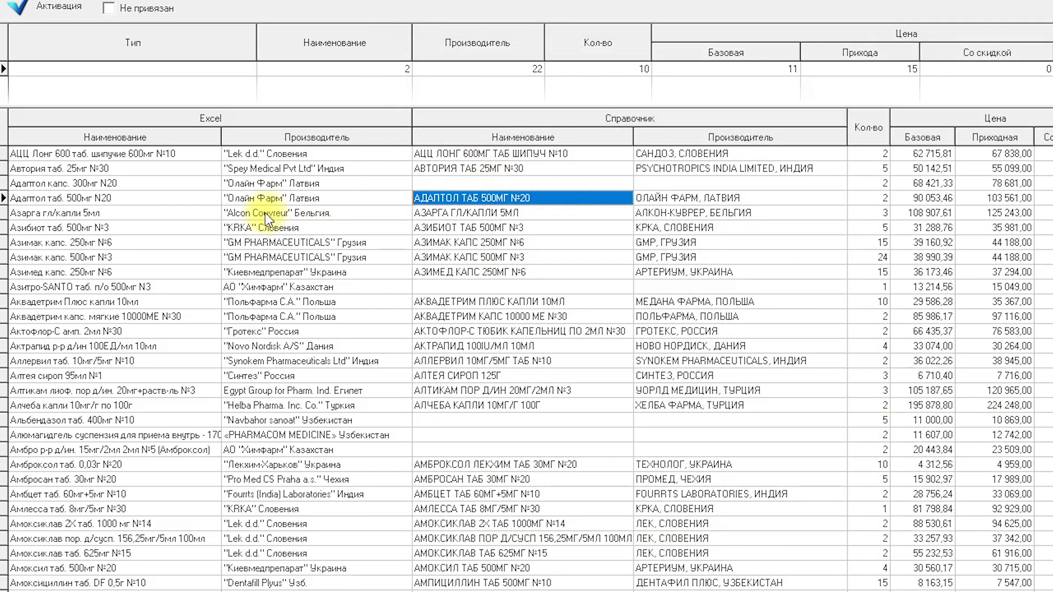
left_click(117, 203)
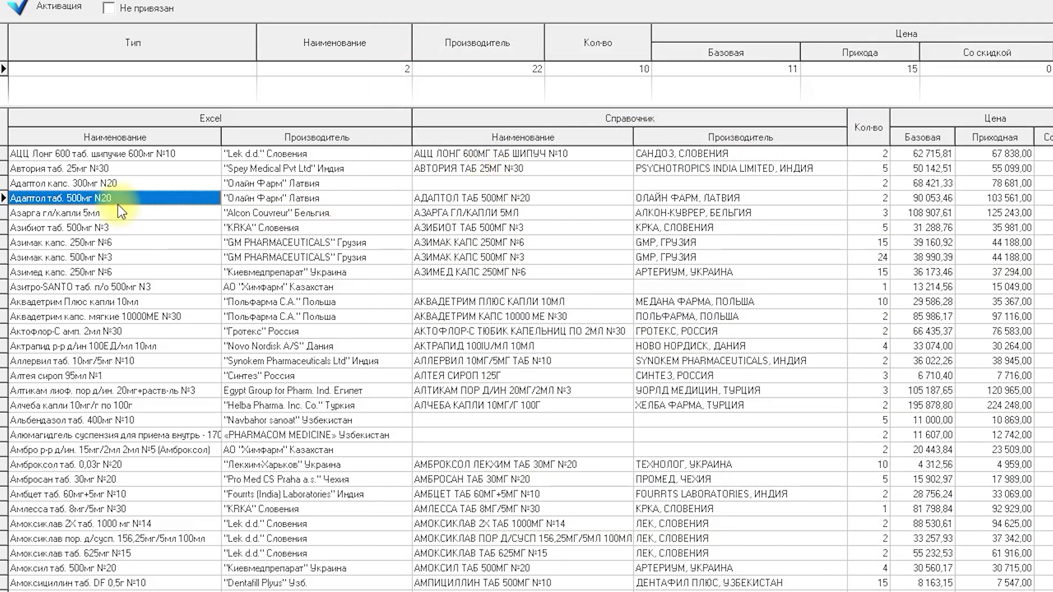
left_click(460, 193)
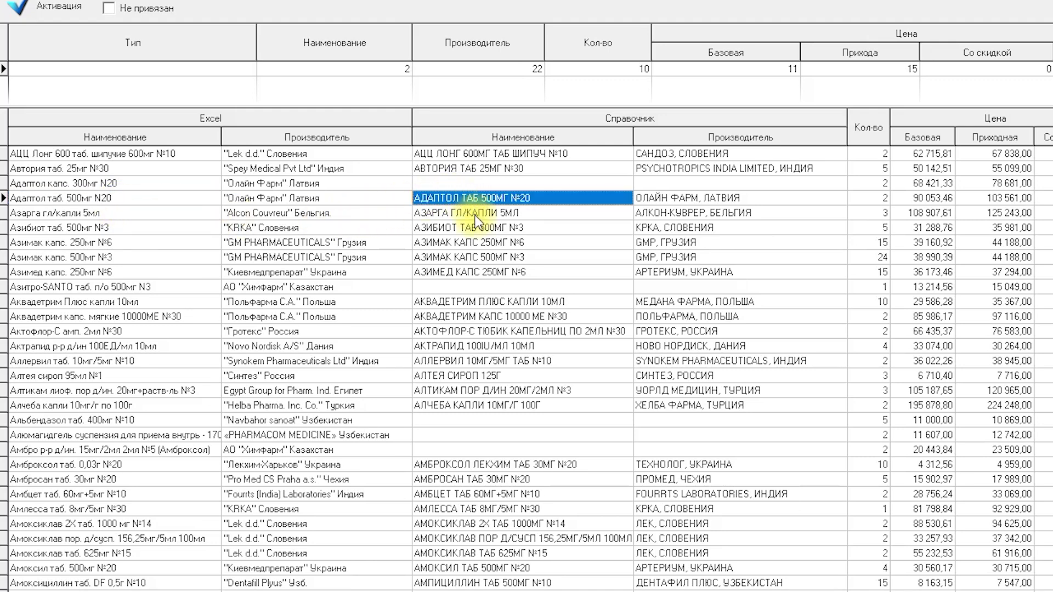
- Look through the directory matches of the rows below Адаптол таб. 500мг N20 for mismatched items
scroll(367, 212, "down", 9)
scroll(364, 213, "up", 2)
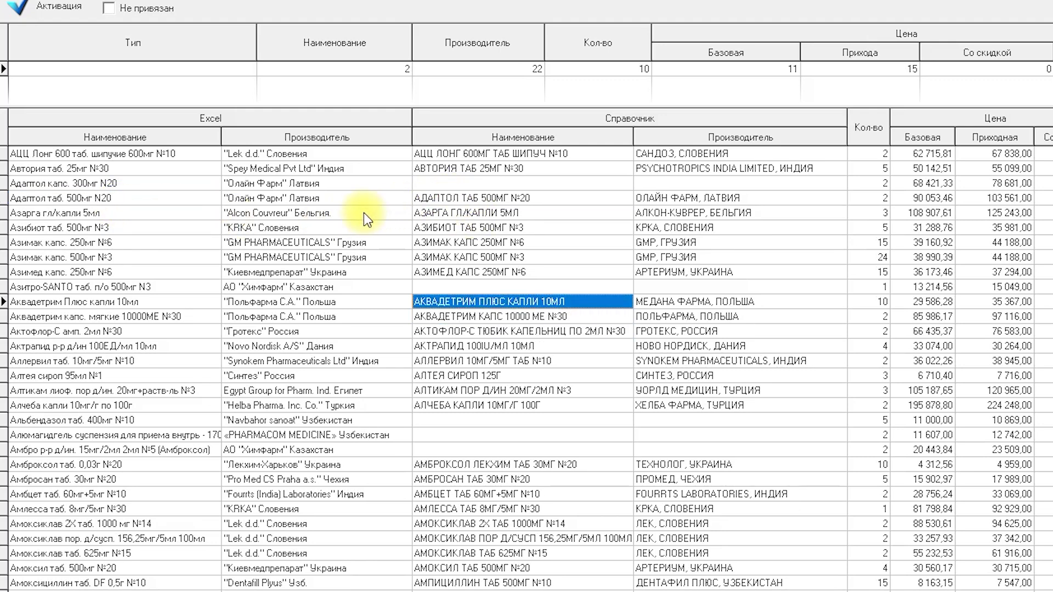
scroll(364, 212, "up", 4)
key("Left")
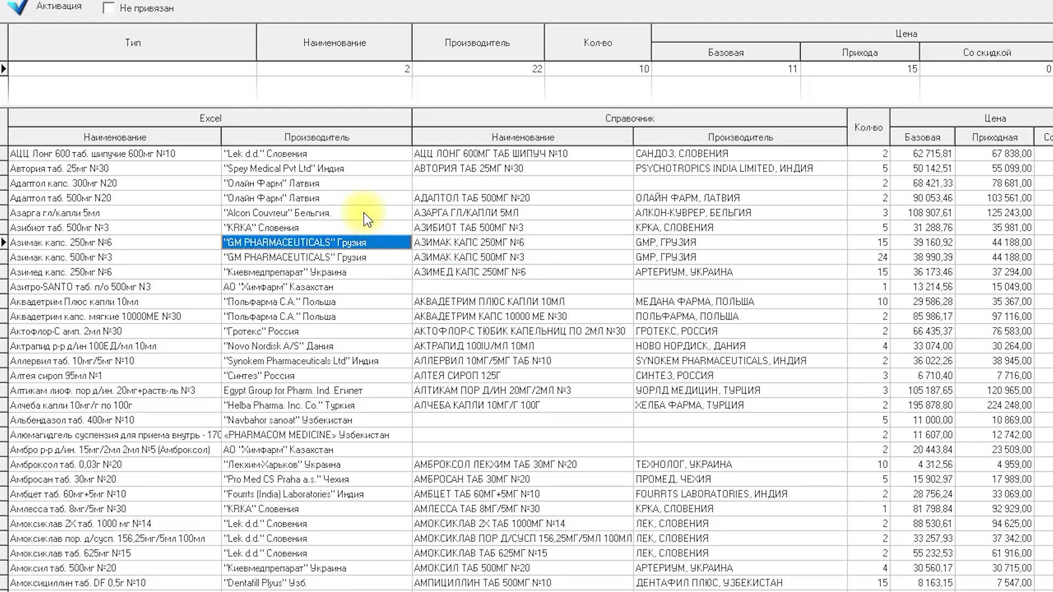
key("Right")
key("Down")
key("Down")
key("Down")
scroll(364, 213, "up", 1)
scroll(363, 213, "down", 4)
scroll(364, 213, "up", 9)
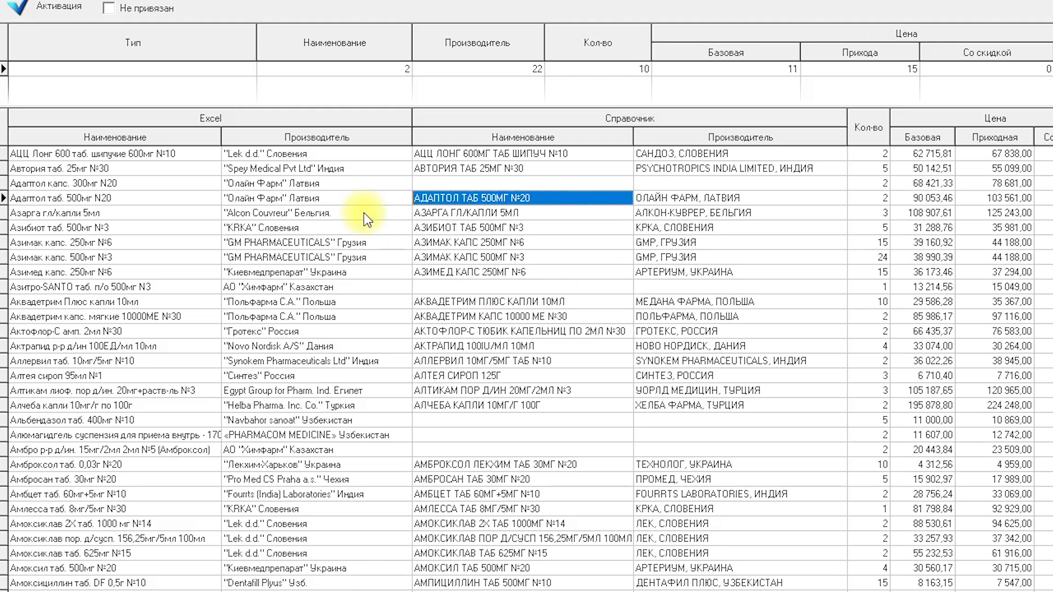
- Link the unmatched Excel item Адаптол капс. 300мг N20 to the directory entry АДАПТОЛ КАПС 300МГ №20 (ОЛАЙН ФАРМ, ЛАТВИЯ) and check the match
left_click(139, 185)
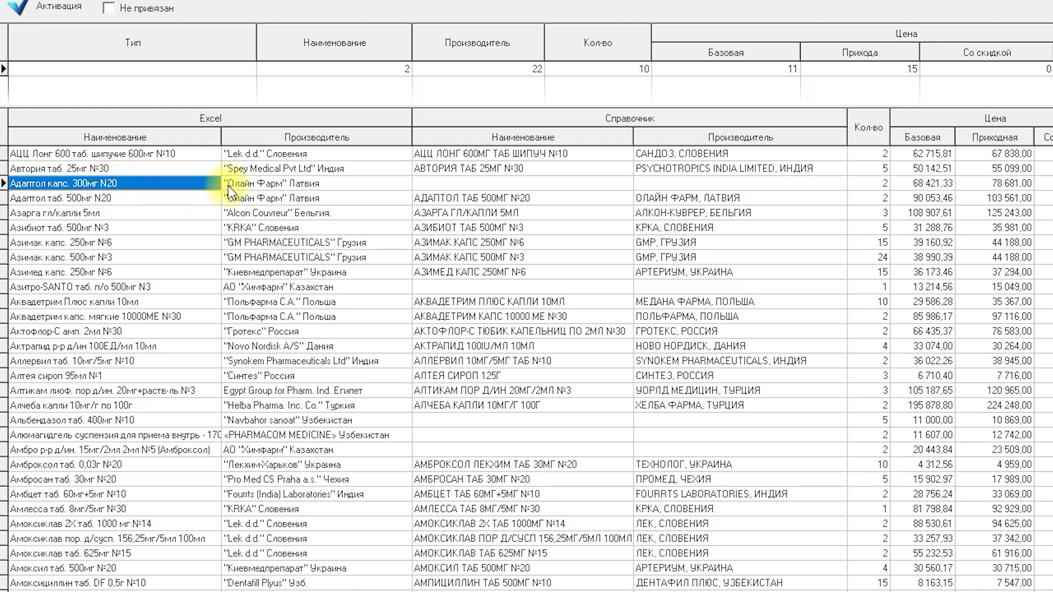
left_click(255, 186)
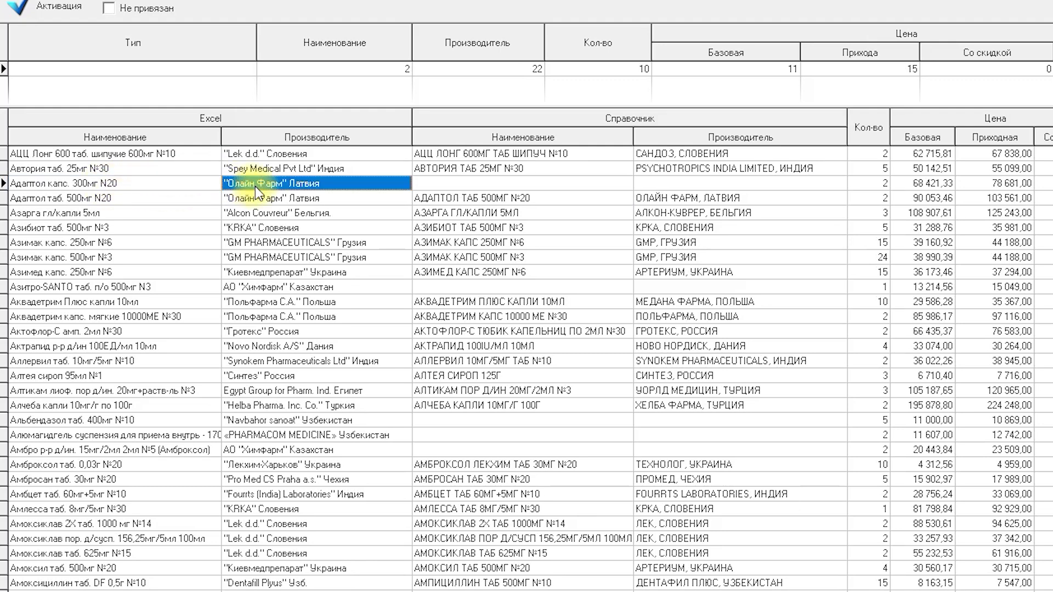
left_click(469, 183)
left_click(671, 190)
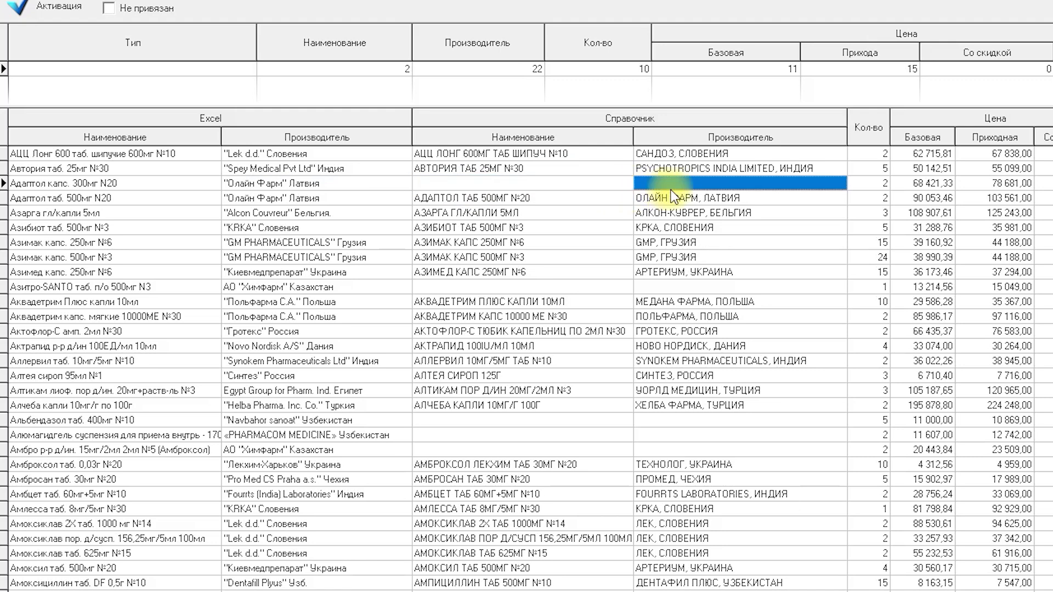
left_click(513, 182)
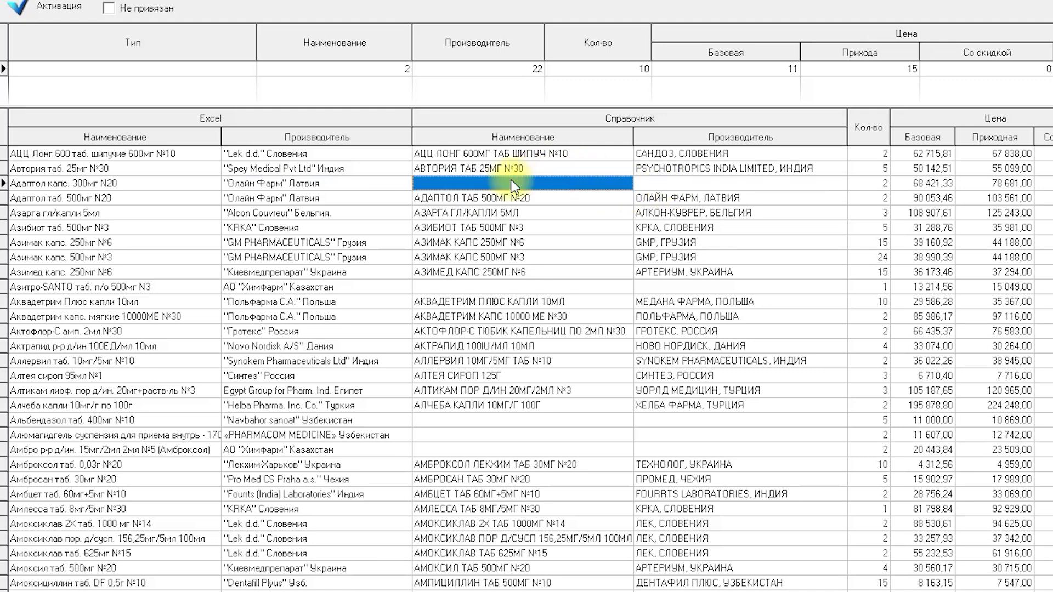
double_click(465, 184)
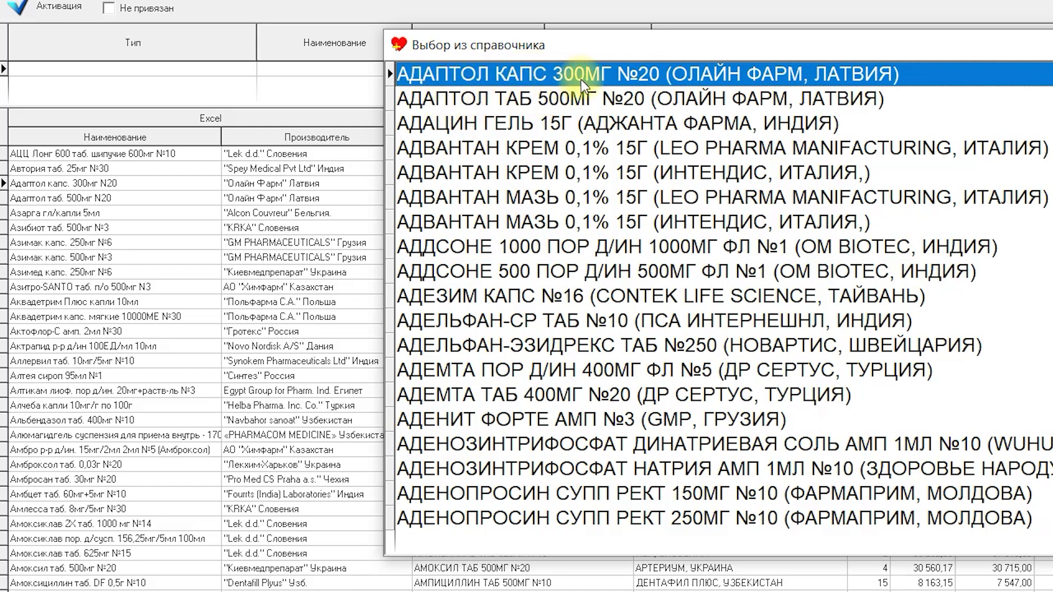
double_click(529, 77)
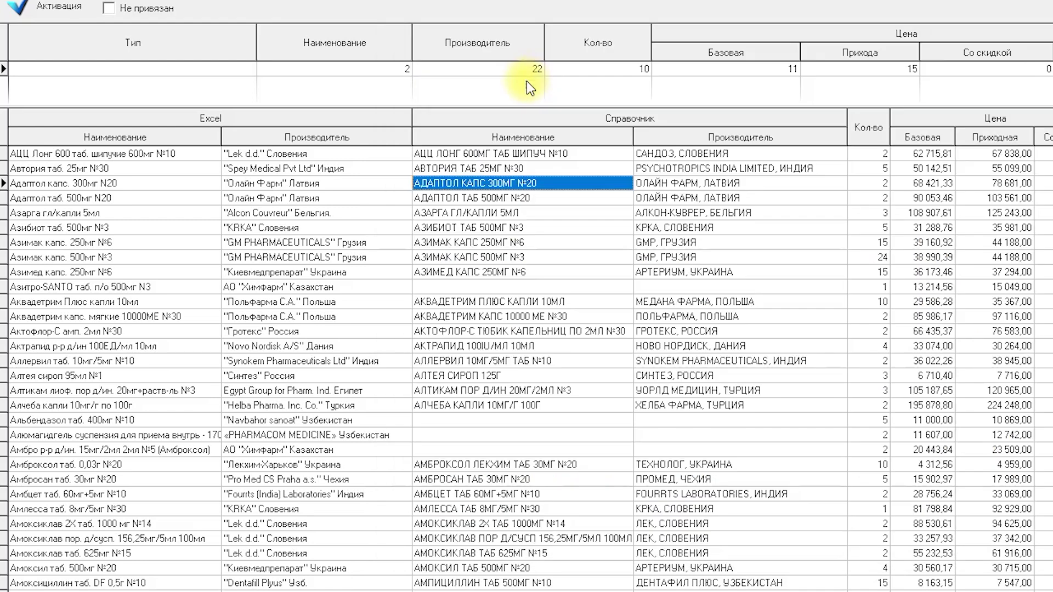
left_click(87, 185)
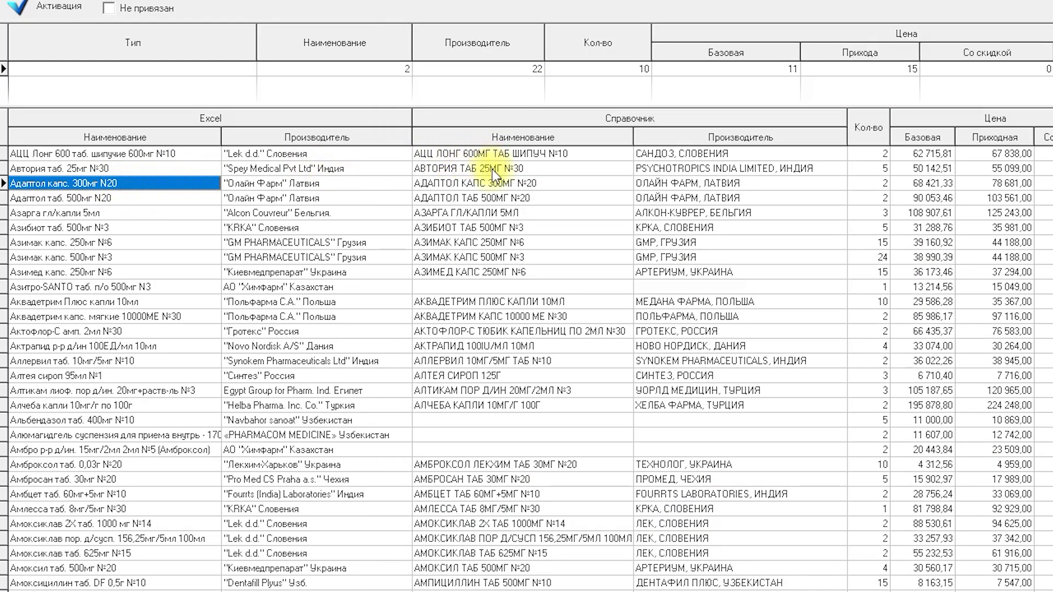
left_click(502, 183)
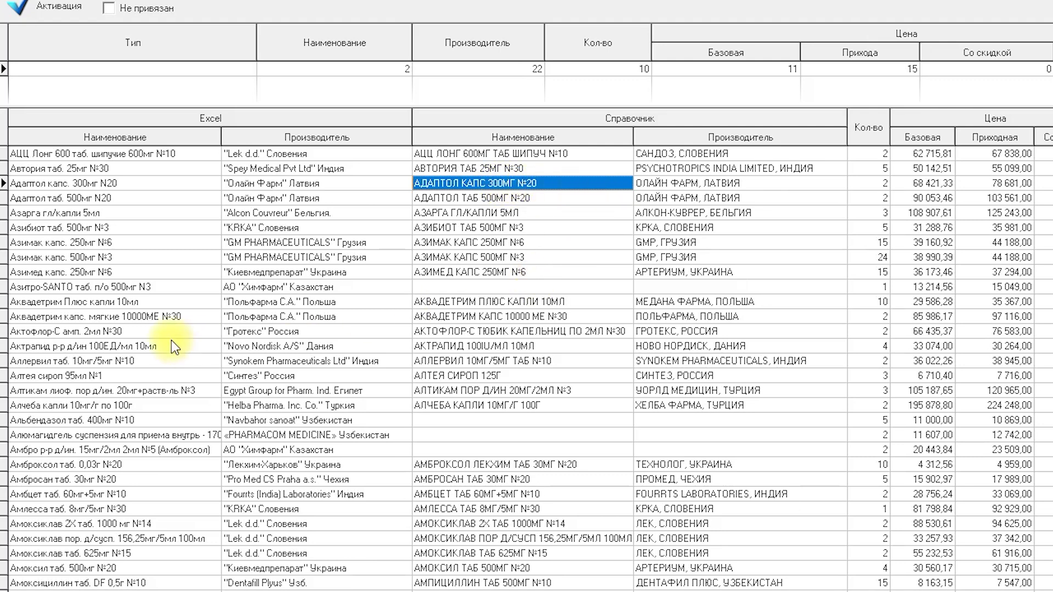
- Link the unmatched Excel item Азитро-SANTO таб. п/о 500мг N3 to the directory entry АЗИТРО-САНТО ТАБ 500МГ №3 (ХИМФАРМ, КАЗАХСТАН)
left_click(59, 287)
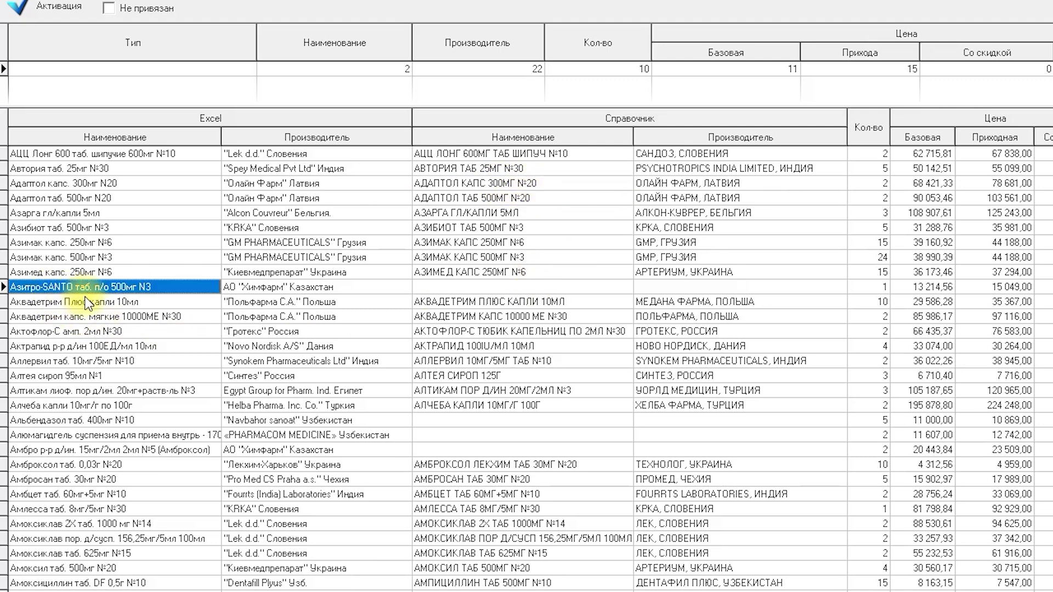
left_click(272, 291)
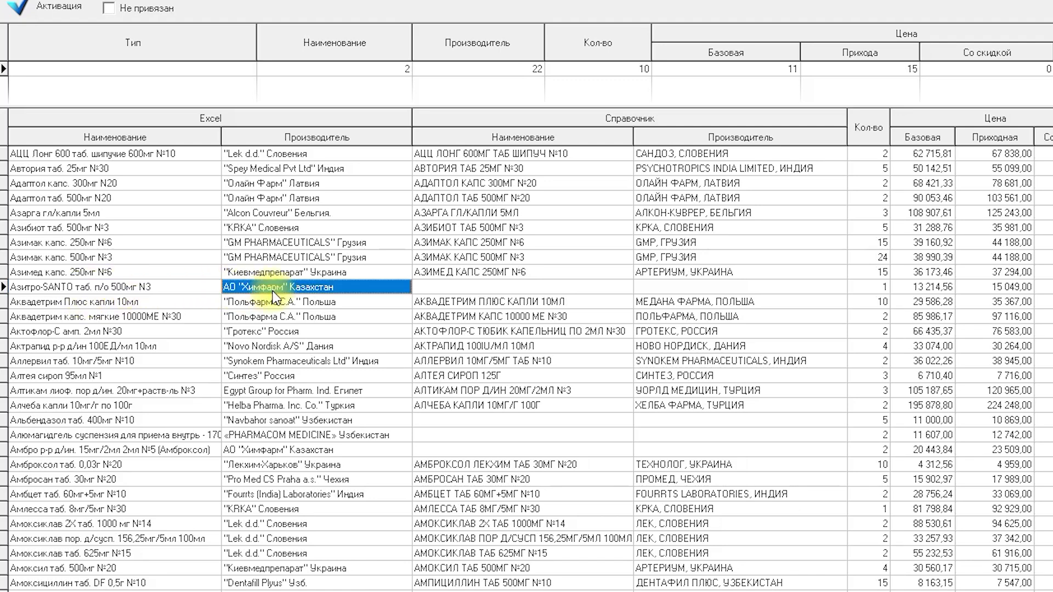
left_click(440, 287)
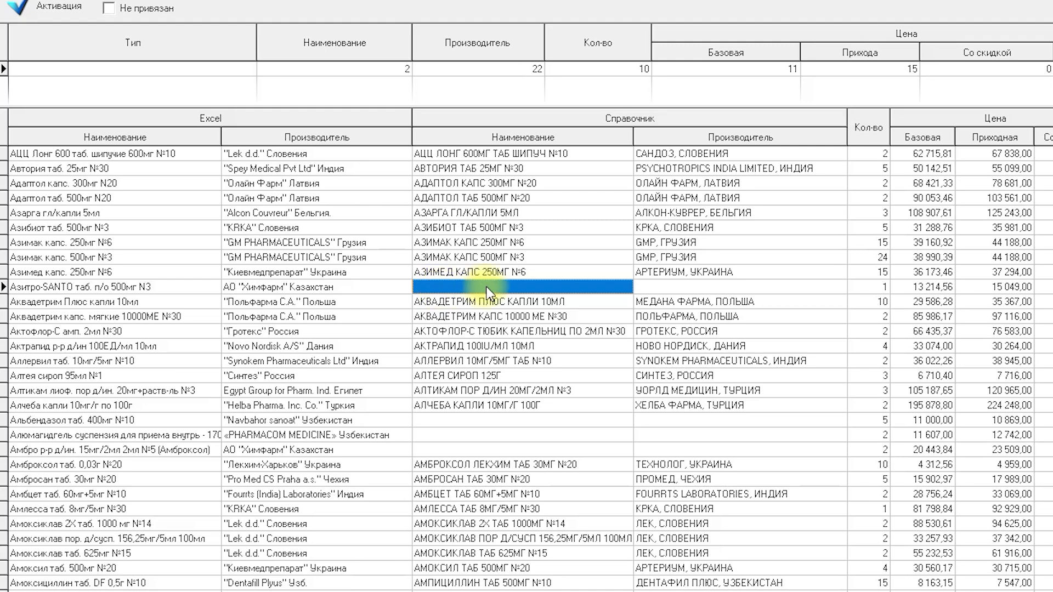
double_click(620, 287)
left_click(683, 174)
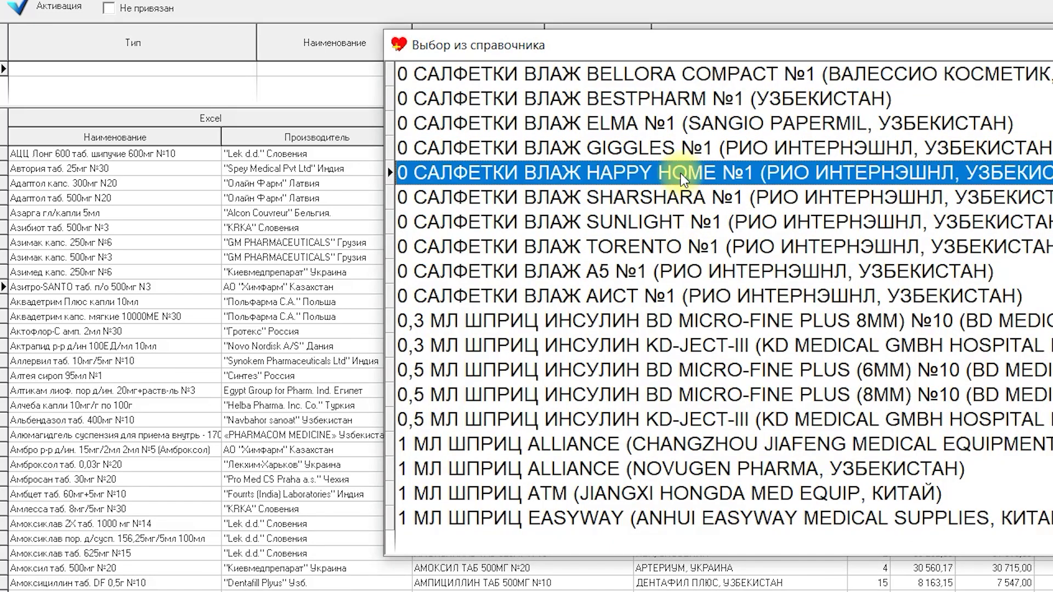
type("азитро")
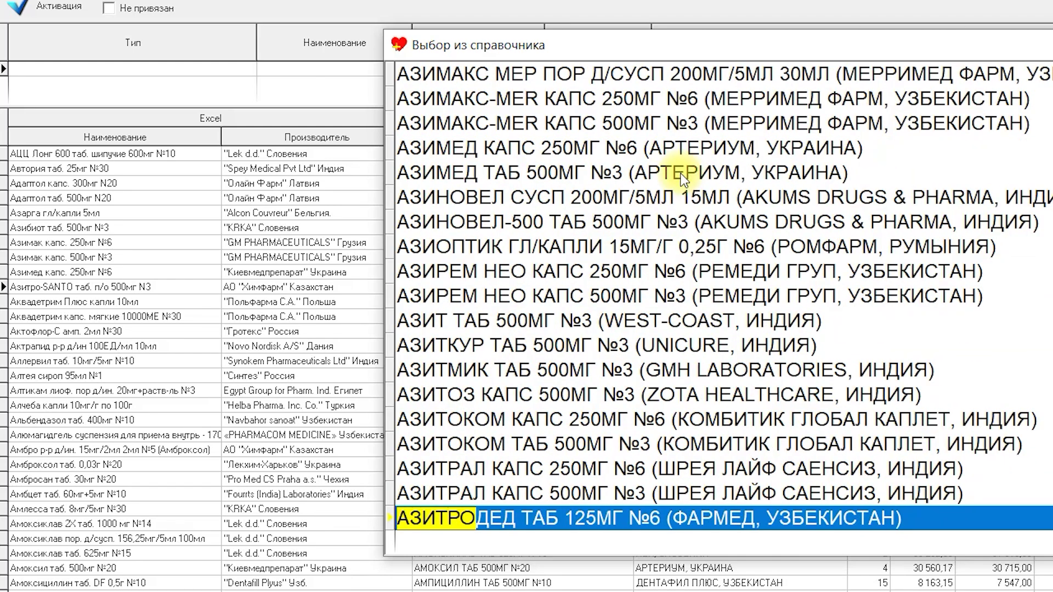
key("Down")
key("Down")
key("Down")
key("Down")
key("Down")
key("Down")
key("Down")
key("Down")
key("Down")
key("Down")
key("Down")
key("Down")
key("Down")
key("Down")
key("Down")
key("Down")
key("Down")
key("Down")
key("Down")
key("Down")
key("Down")
key("Down")
key("Down")
key("Down")
key("Down")
key("Down")
key("Down")
key("Down")
key("Down")
key("Down")
key("Down")
key("Down")
key("Down")
key("Down")
key("Up")
key("Up")
key("Up")
key("Up")
key("Up")
key("Up")
key("Up")
key("Up")
key("Up")
key("Up")
key("Up")
key("Up")
key("Up")
key("Up")
key("Up")
key("Up")
key("Down")
key("Down")
key("Down")
key("Down")
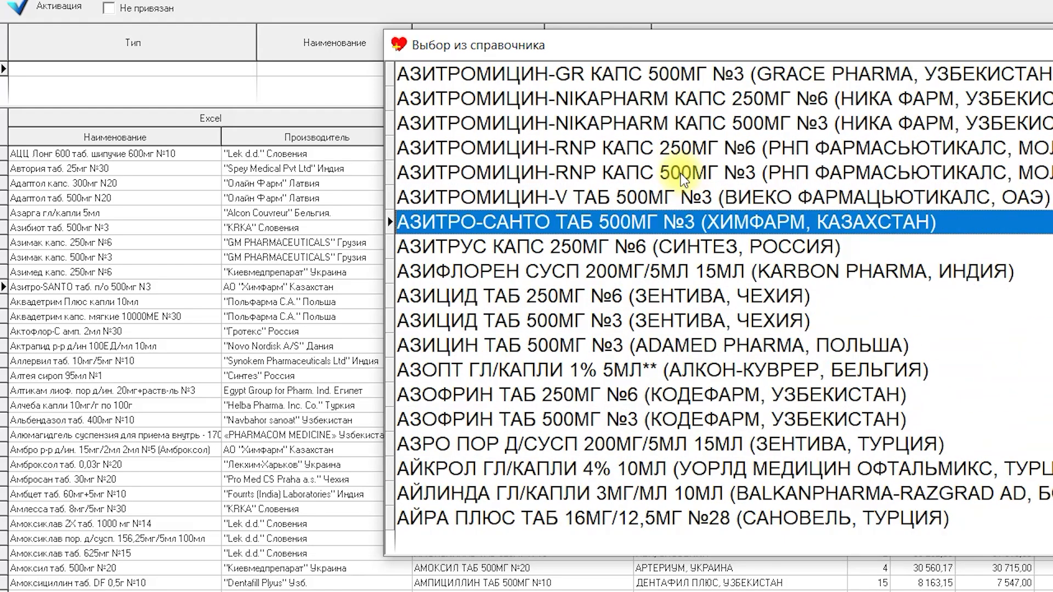
key("Return")
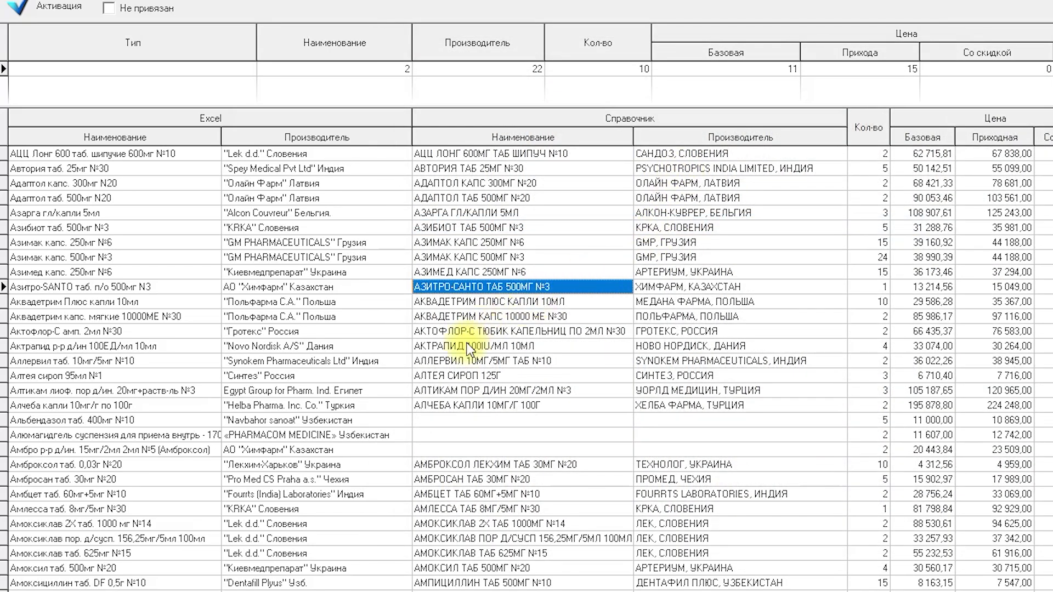
- Check the directory and the Excel name of the unmatched item Амбро р-р д/ин. 15мг/2мл 2мл №5 (Амброксол)
double_click(249, 450)
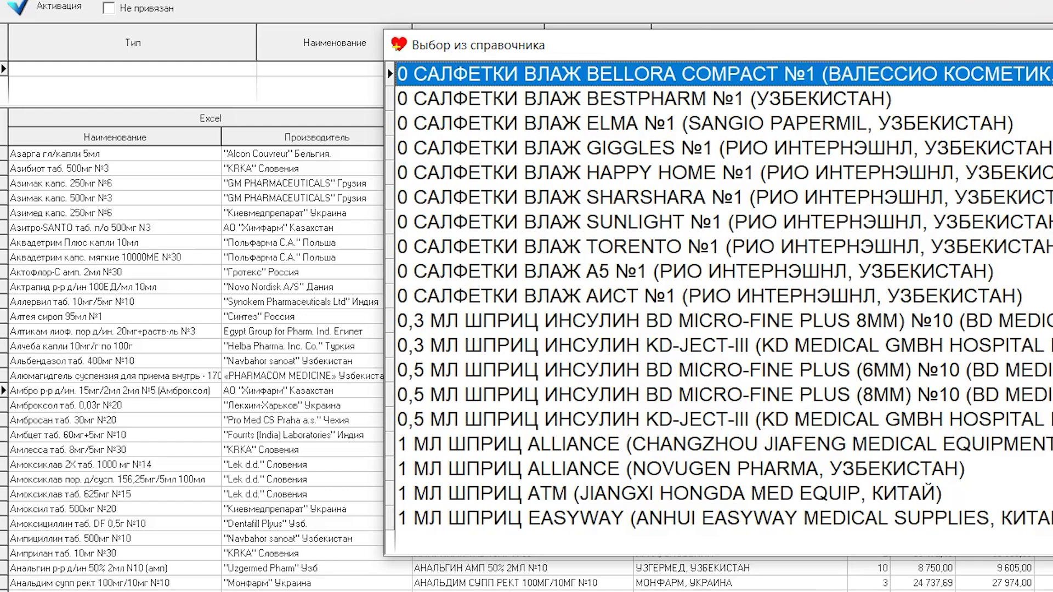
key("Escape")
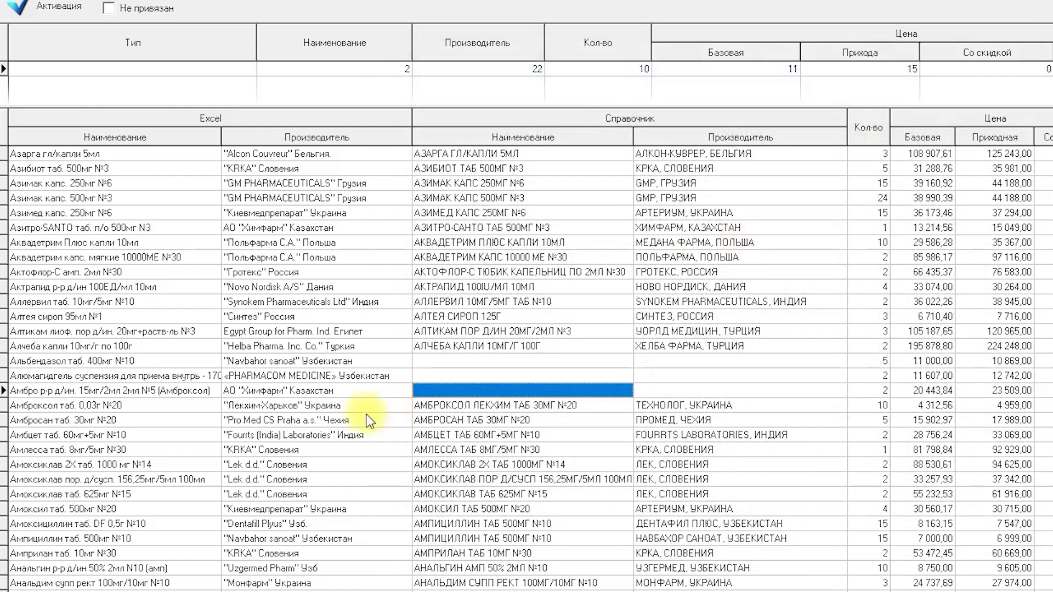
left_click(148, 390)
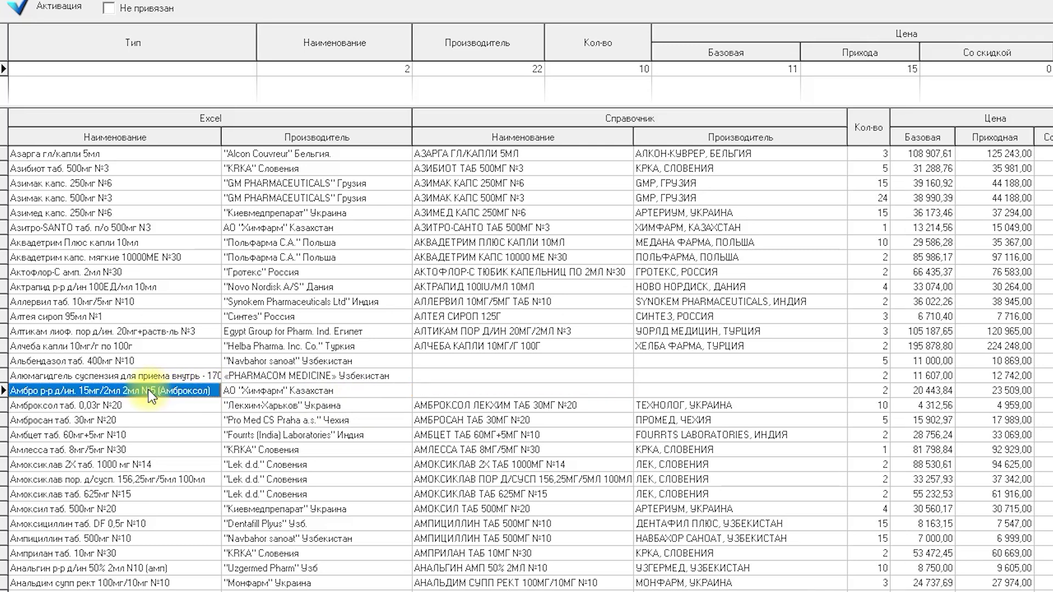
left_click(268, 405)
left_click(137, 391)
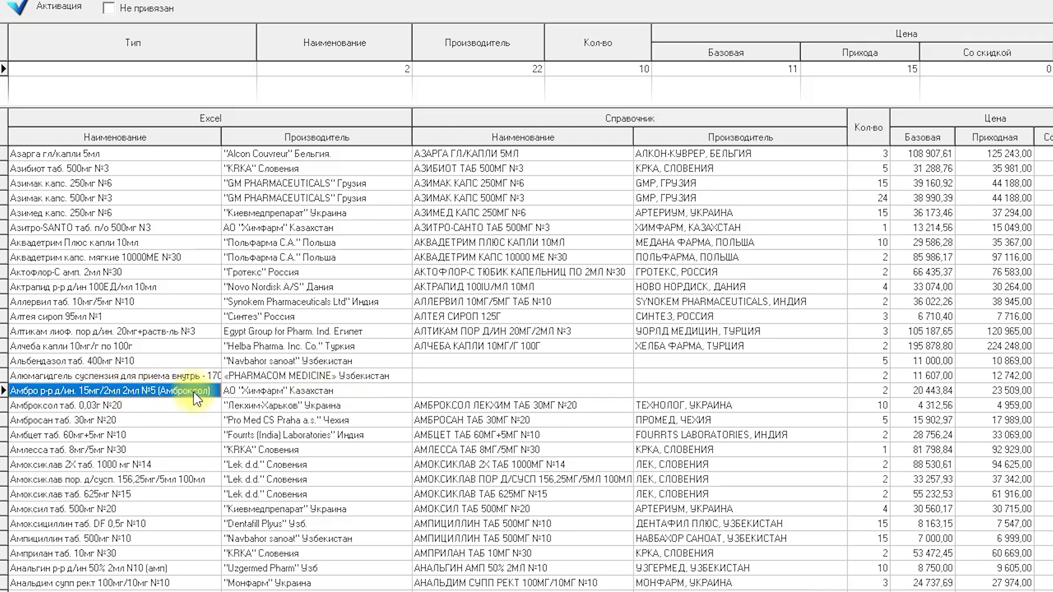
- Create a new product from the unmatched Амбро row, naming it Амбро р-р д/ин. 15мг/2мл 2мл №5 with 5 units per pack
right_click(464, 391)
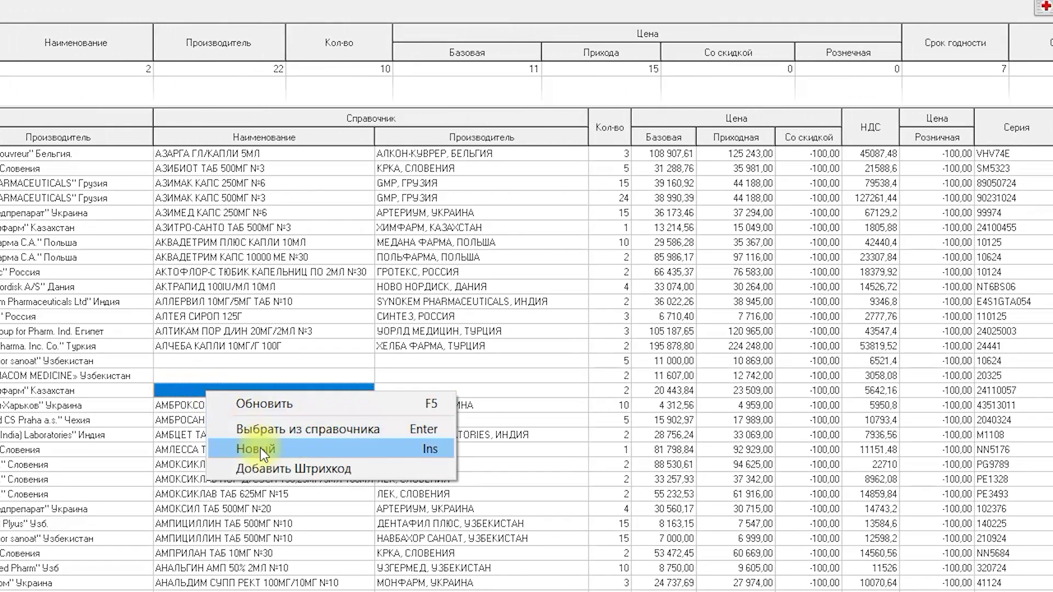
left_click(262, 455)
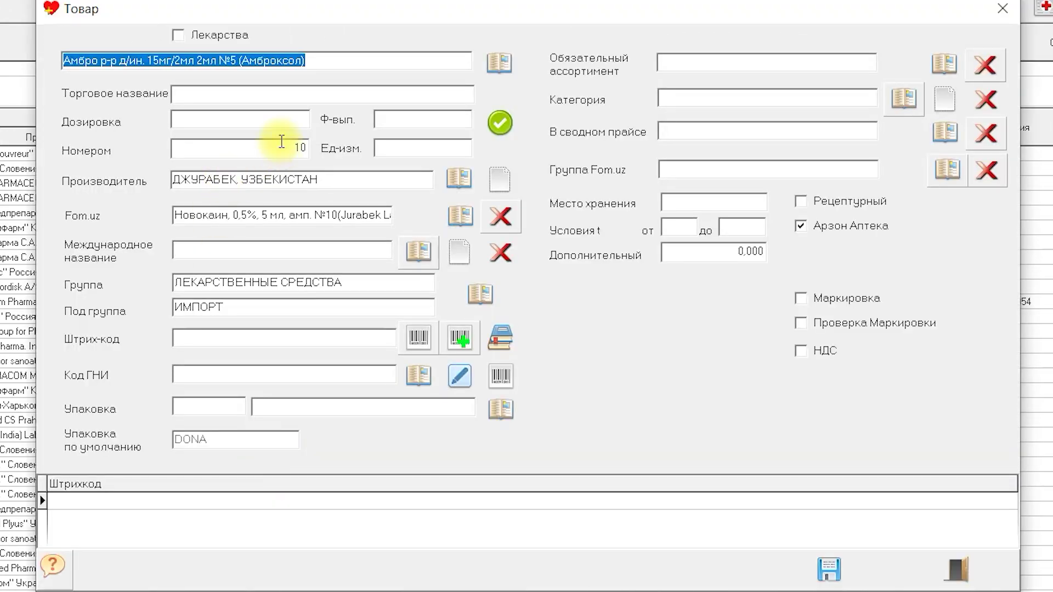
left_click(313, 61)
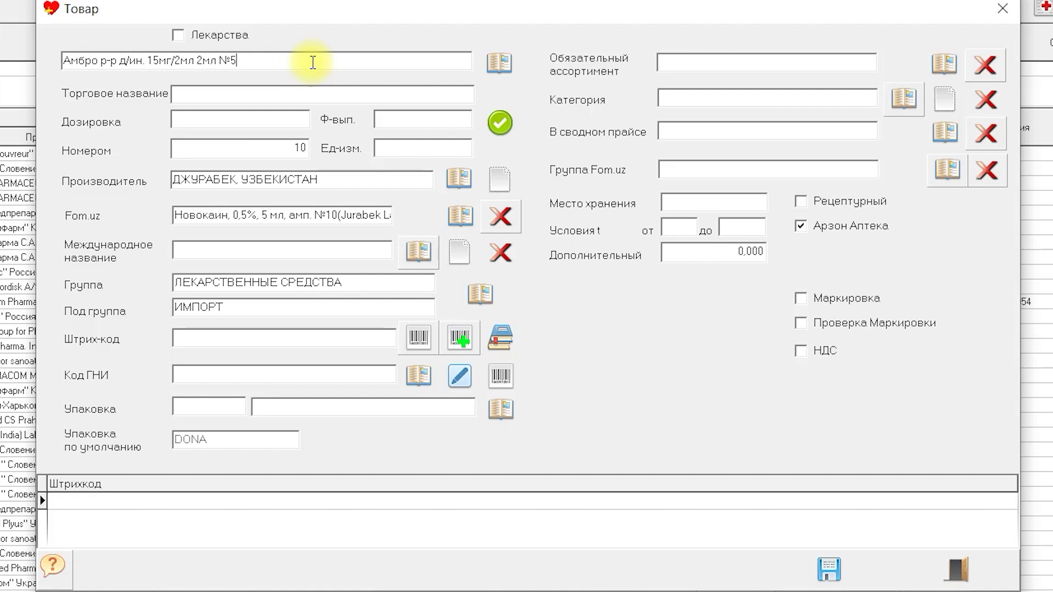
left_click(210, 153)
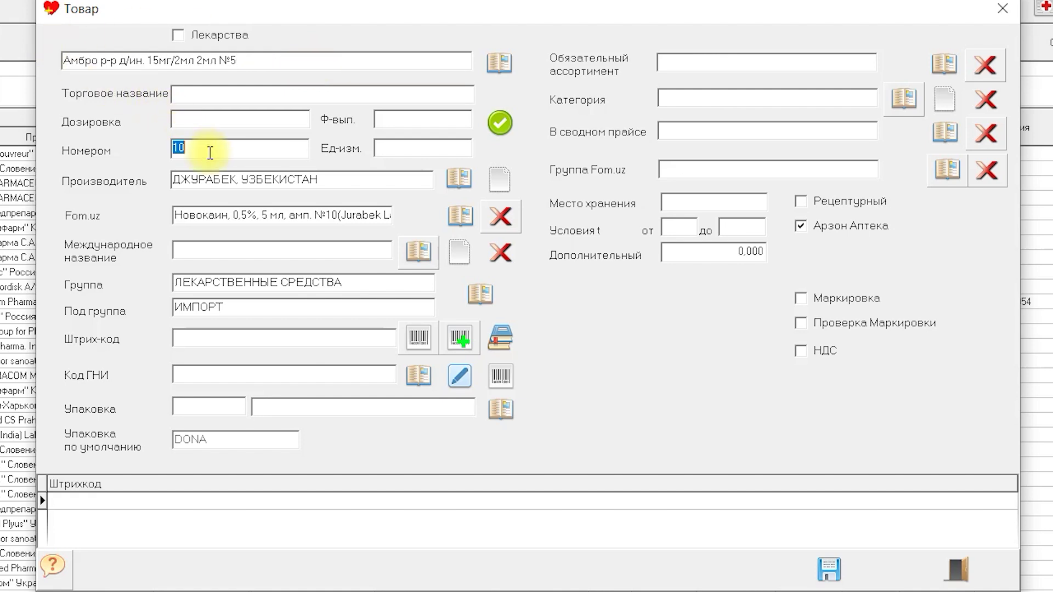
type("5")
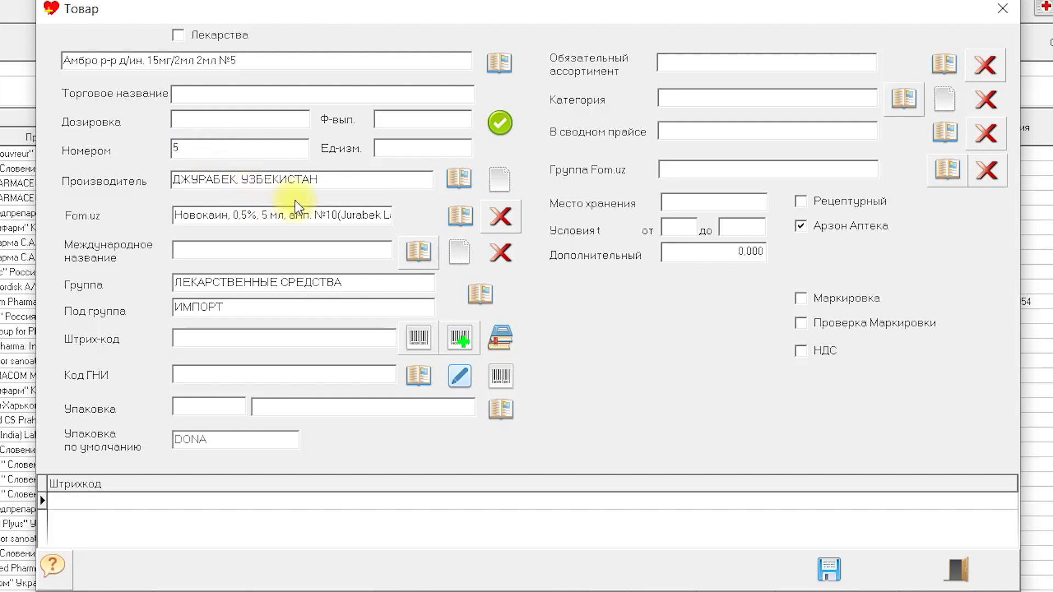
- Filter the manufacturer directory by "хим" and set the new product's manufacturer to ХИМФАРМ, КАЗАХСТАН
left_click(447, 180)
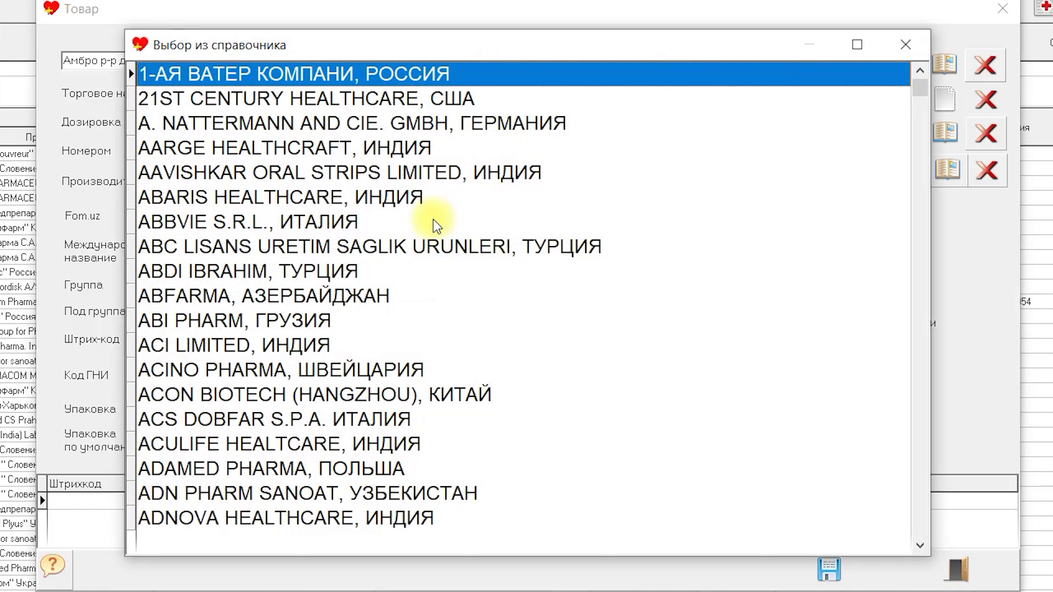
type("а")
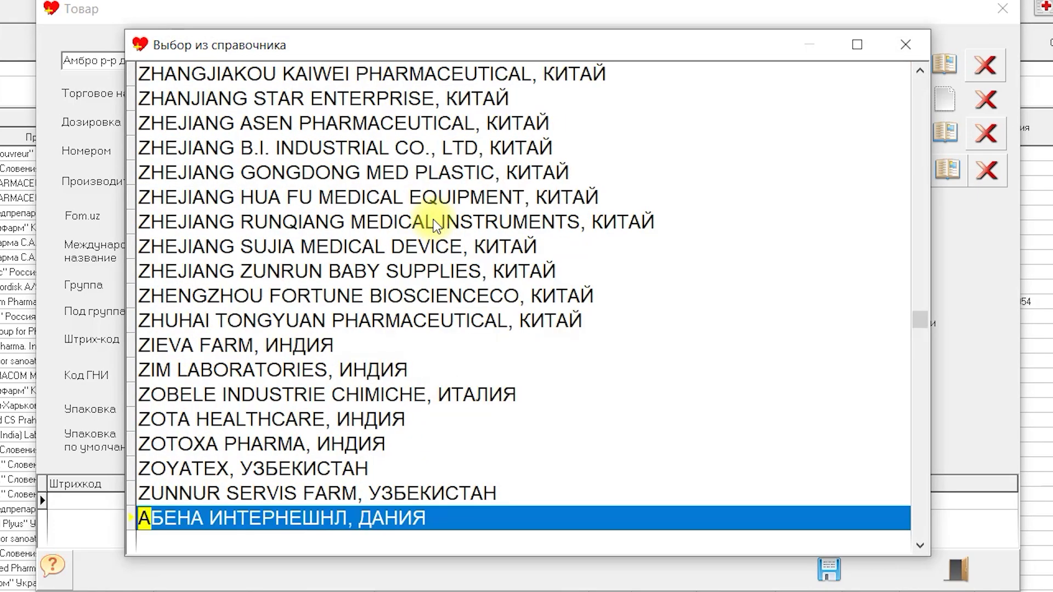
right_click(209, 193)
left_click(243, 206)
type("хим")
key("Return")
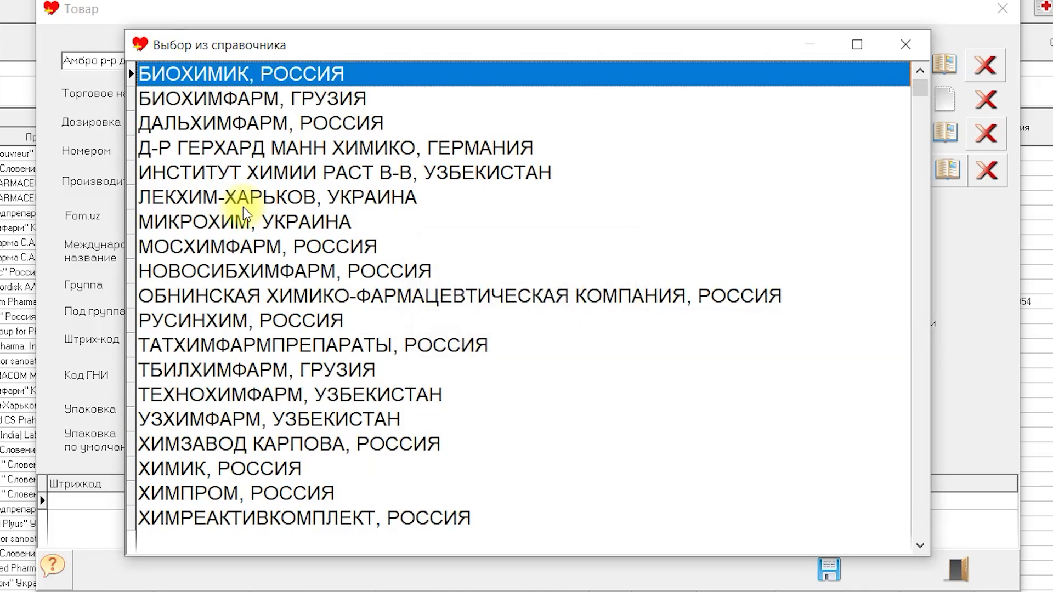
left_click(294, 230)
key("Down")
key("End")
key("Up")
key("Down")
key("Up")
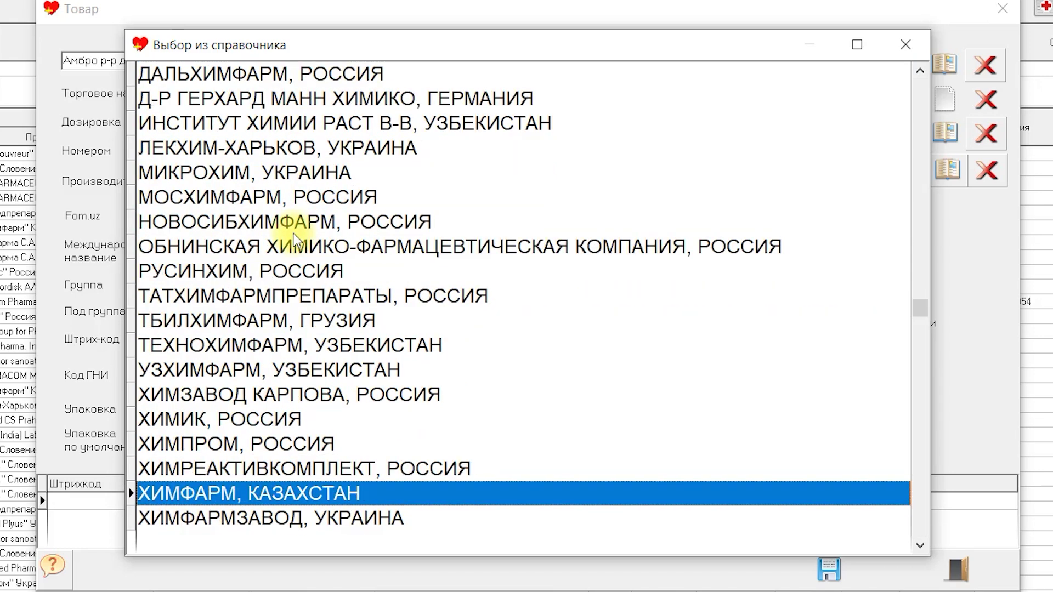
key("Return")
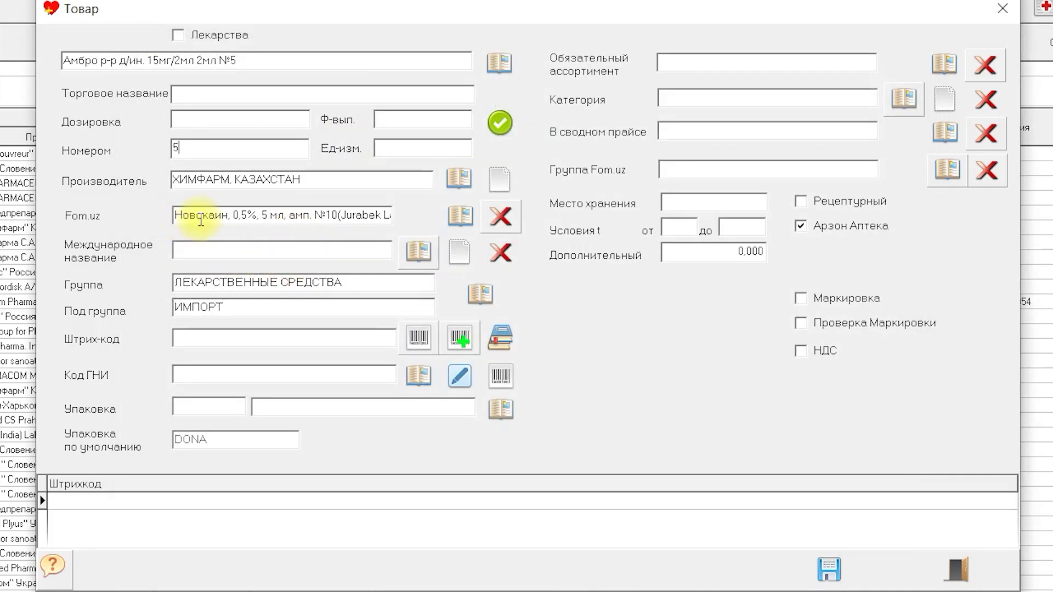
- Link the new product to the Fom.uz entry Амбро, 15 мг/2 мл, 2 мл, амп. №5 by Химфарм, АО
left_click(465, 216)
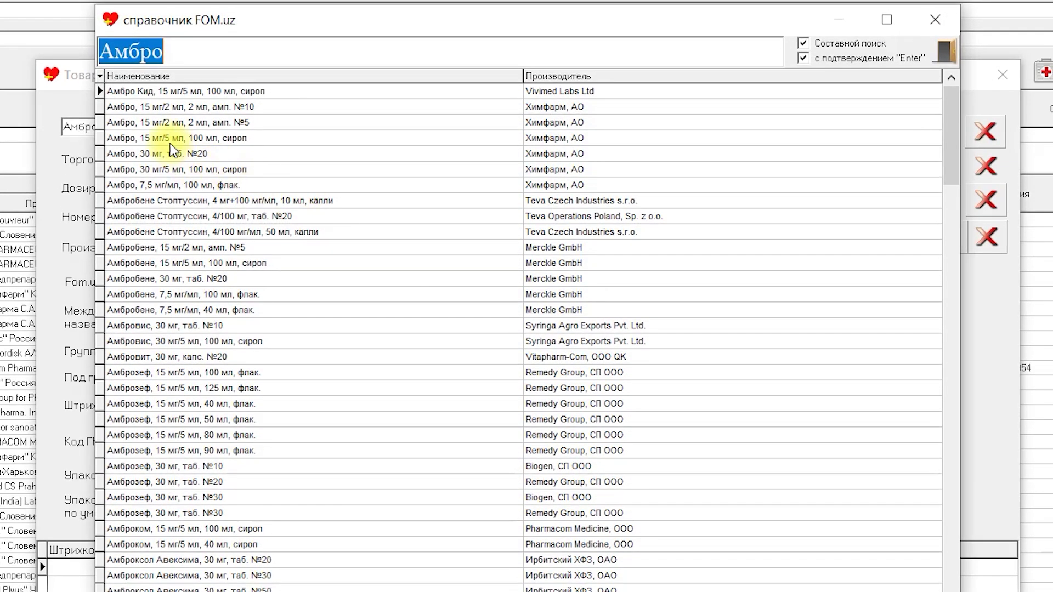
left_click(178, 123)
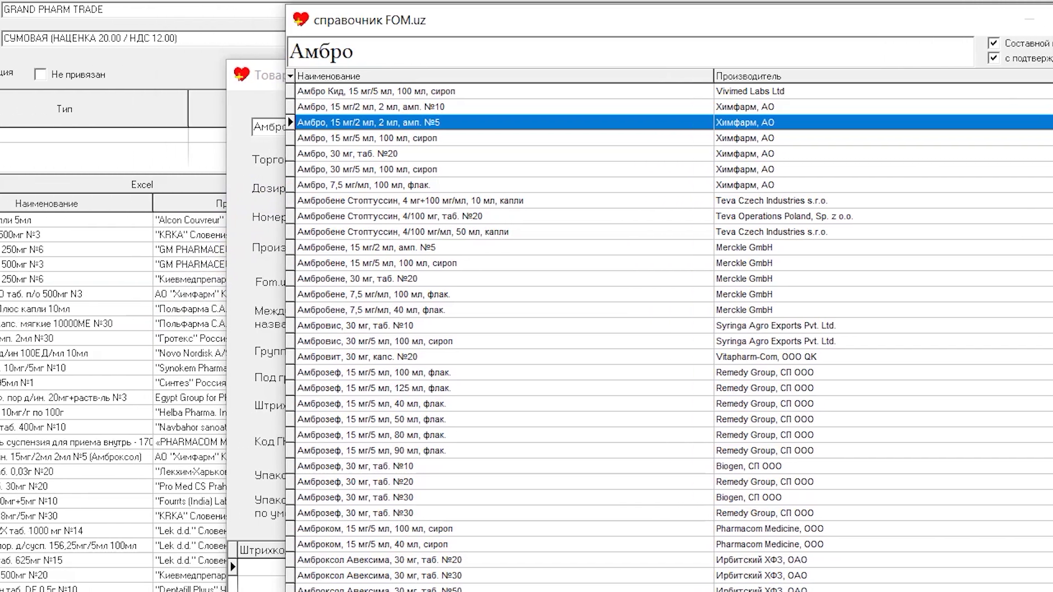
left_click(1, 459)
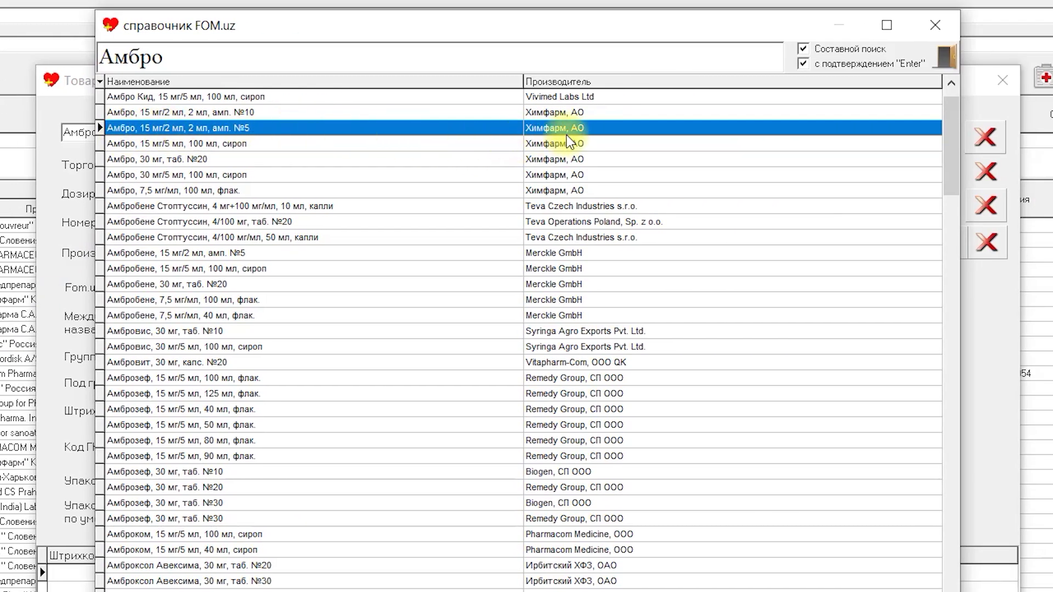
double_click(226, 130)
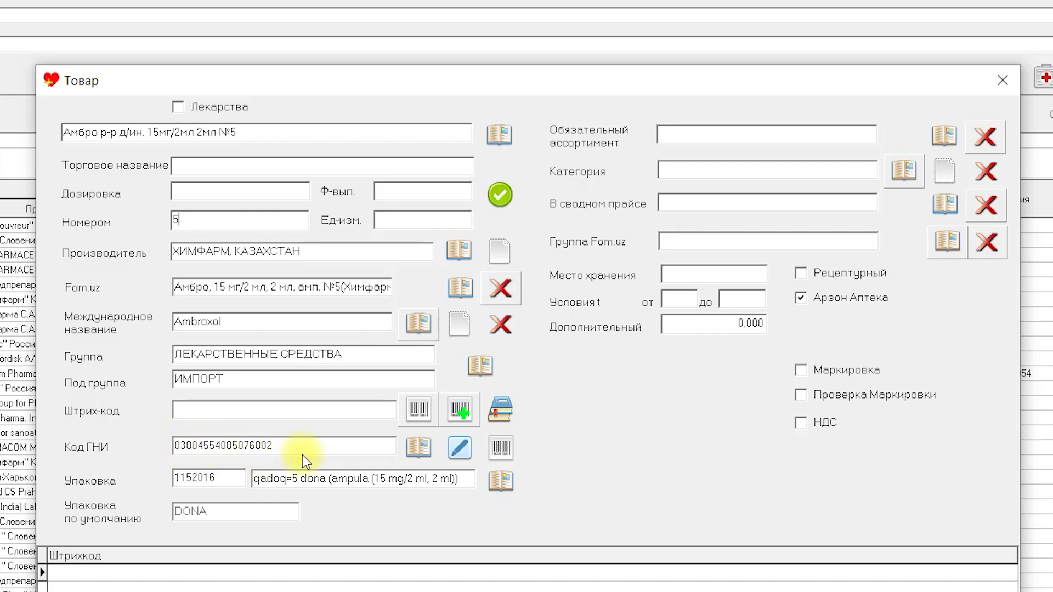
left_click(220, 415)
type("4780049870128")
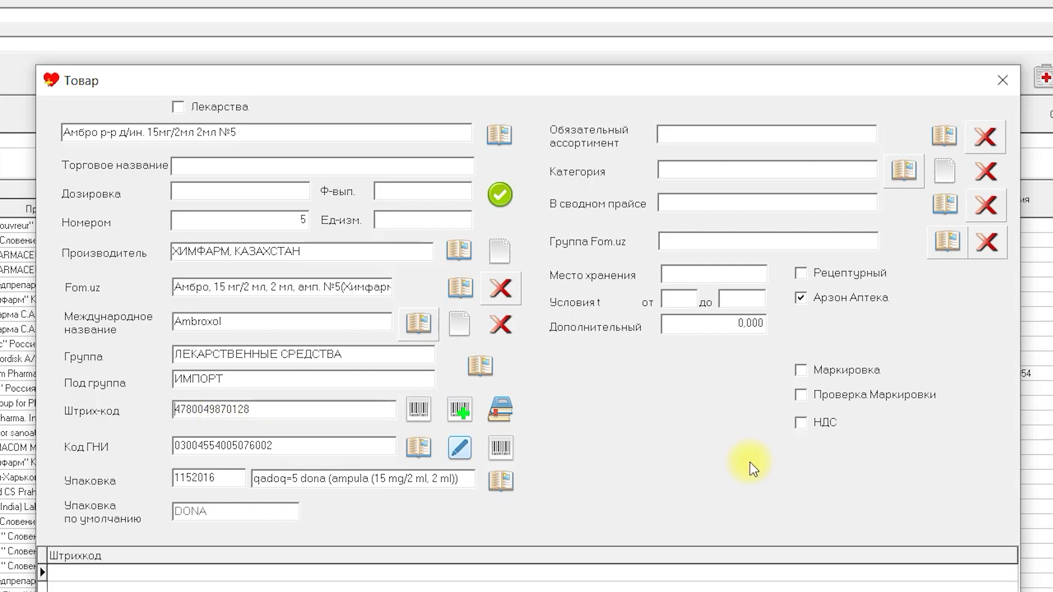
left_click(815, 430)
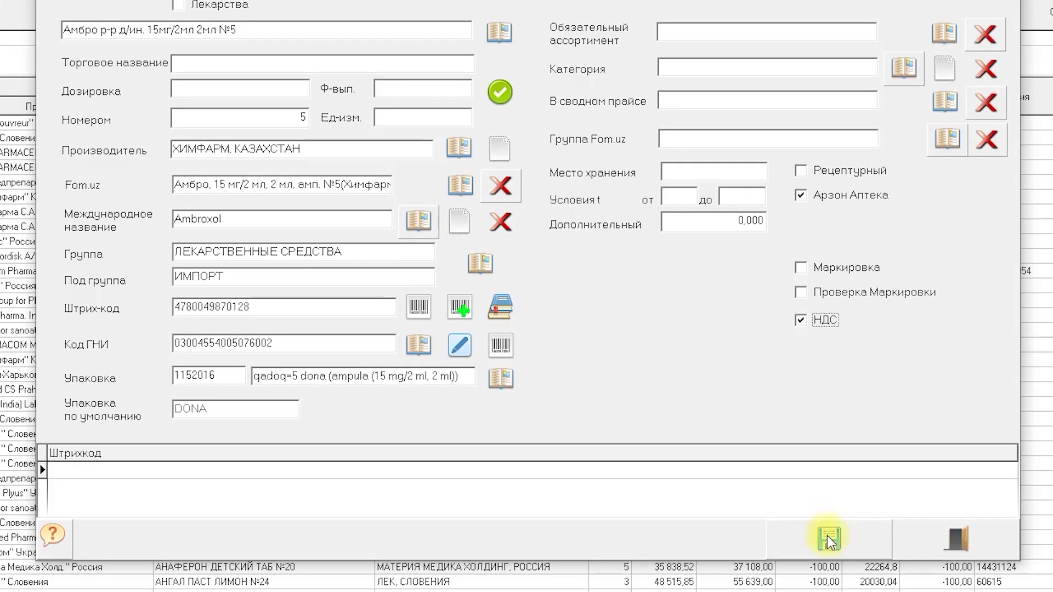
left_click(827, 536)
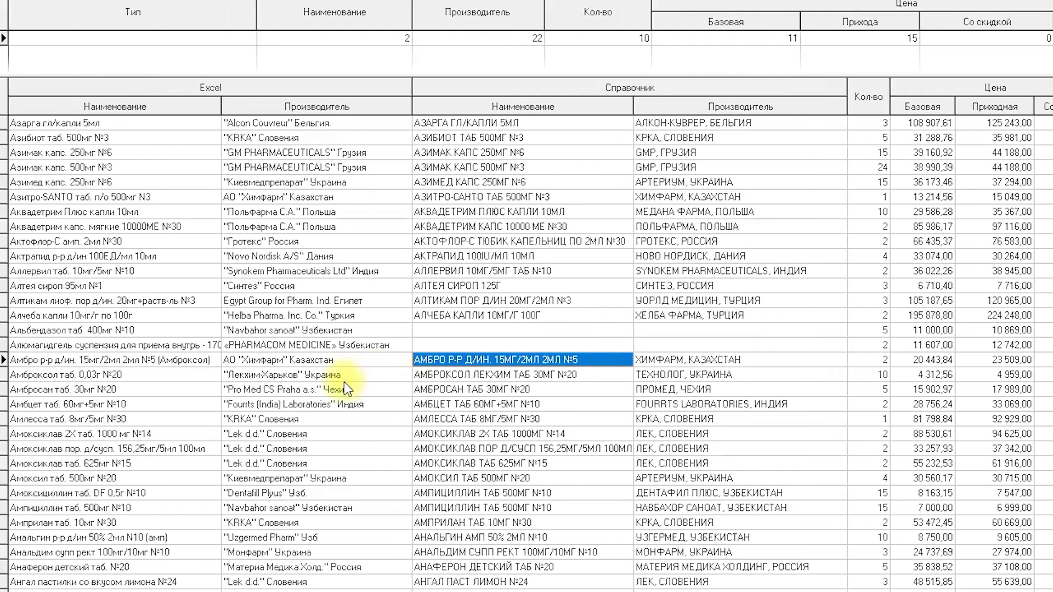
- Compare the Excel name of Амбро р-р д/ин. 15мг/2мл 2мл №5 with its linked directory entry and manufacturer
left_click(85, 360)
left_click(163, 365)
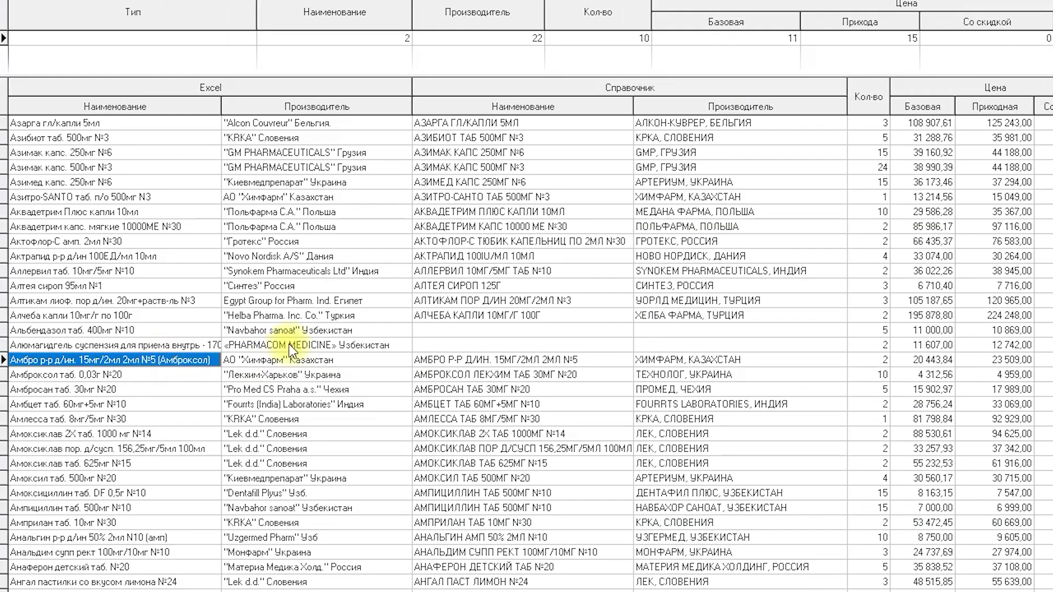
left_click(456, 360)
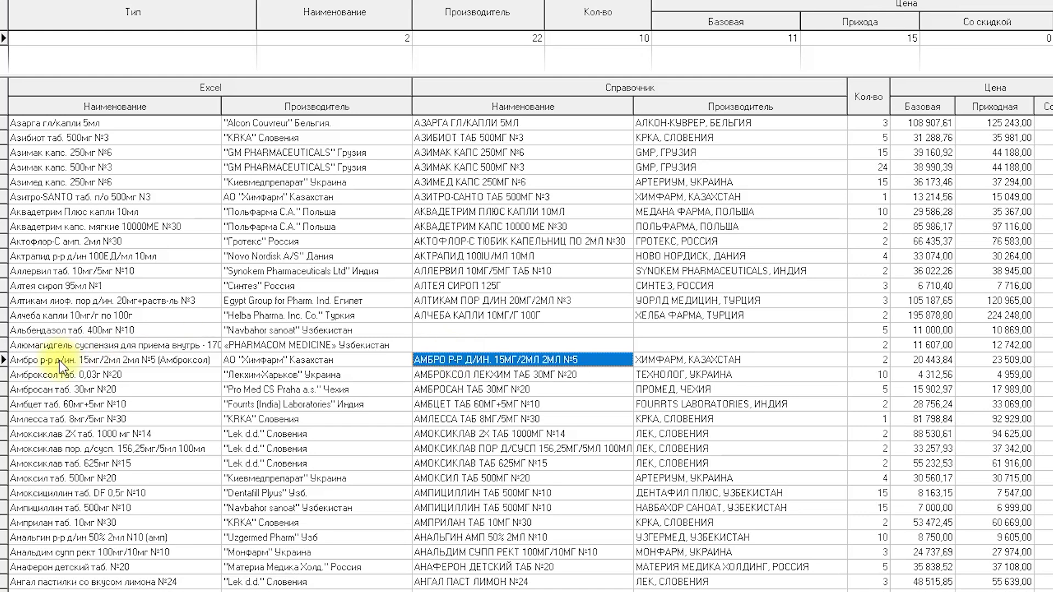
left_click(98, 360)
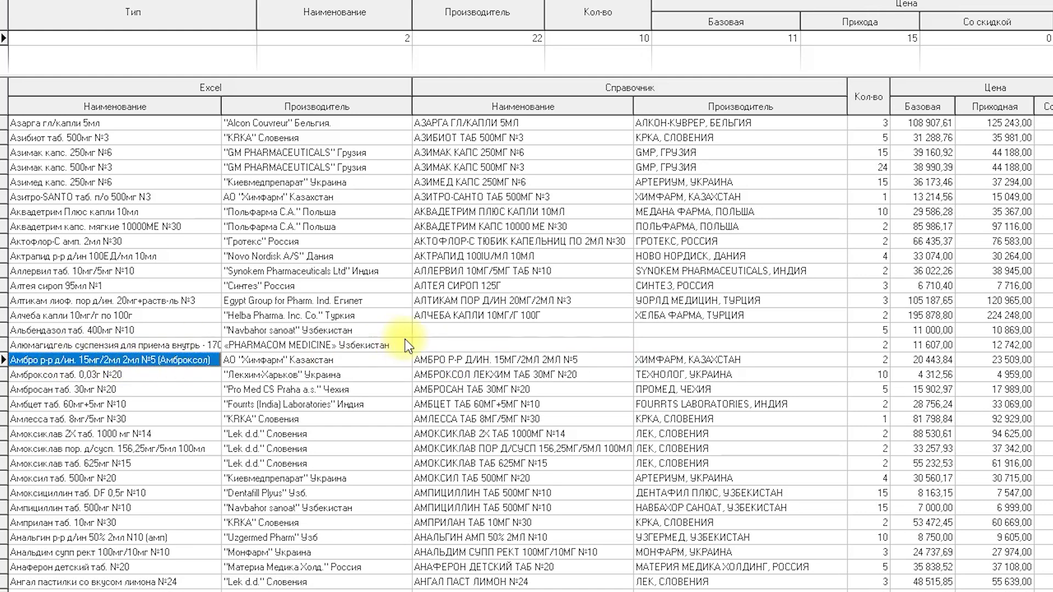
left_click(458, 363)
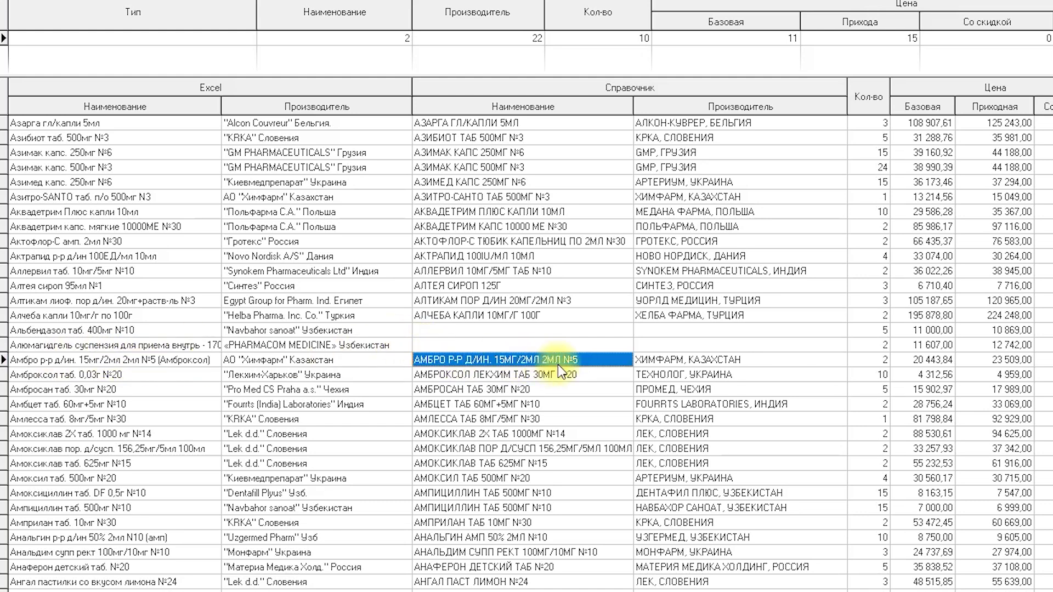
left_click(656, 362)
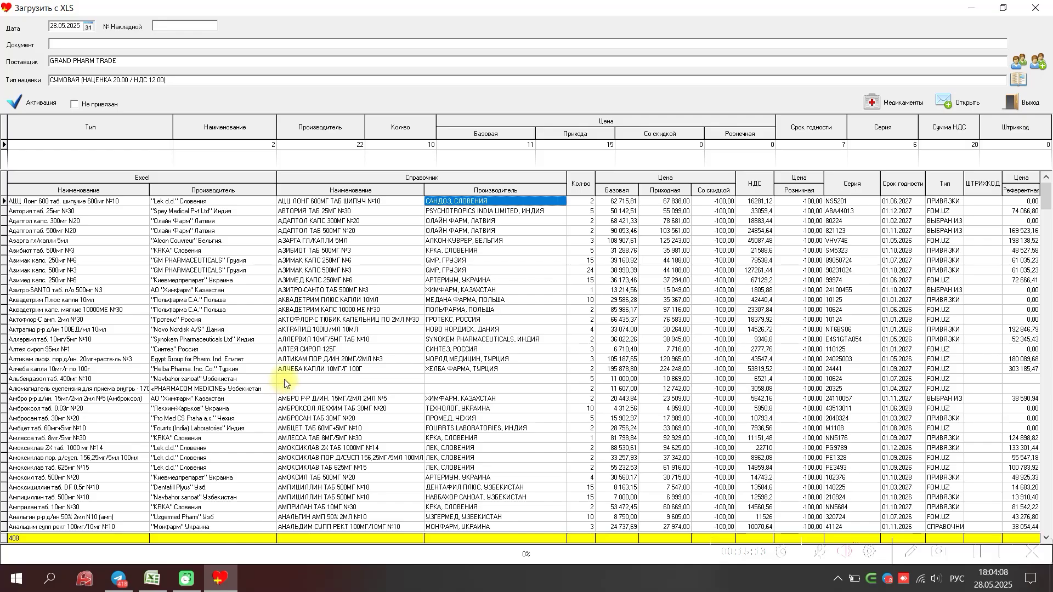
- Look up Альбендазол таб. 400мг №10 in the directory and check the rows still lacking a directory match
left_click(422, 391)
left_click(306, 389)
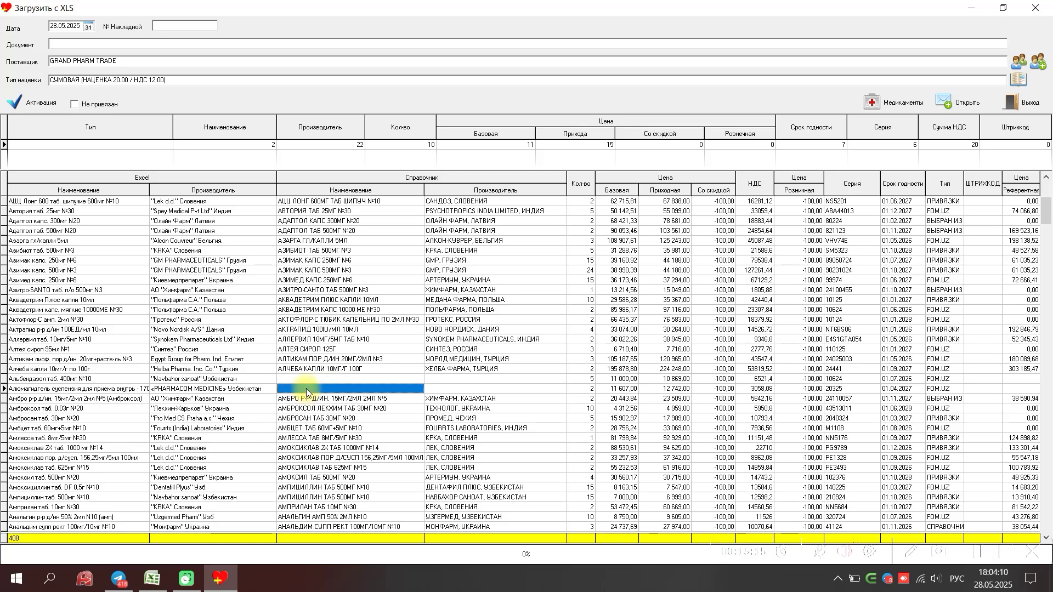
left_click(305, 381)
double_click(305, 384)
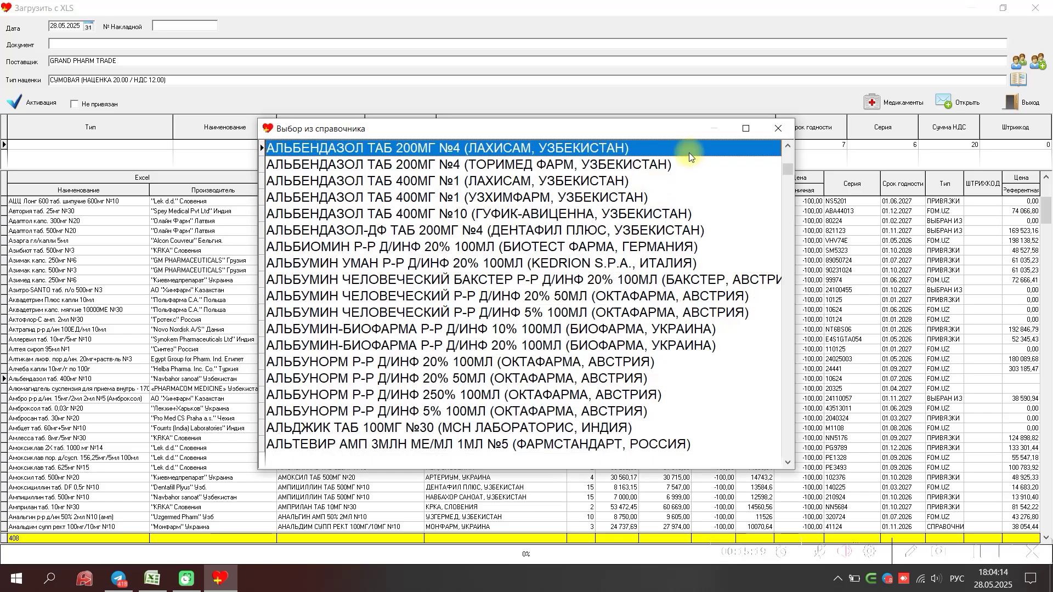
left_click(775, 129)
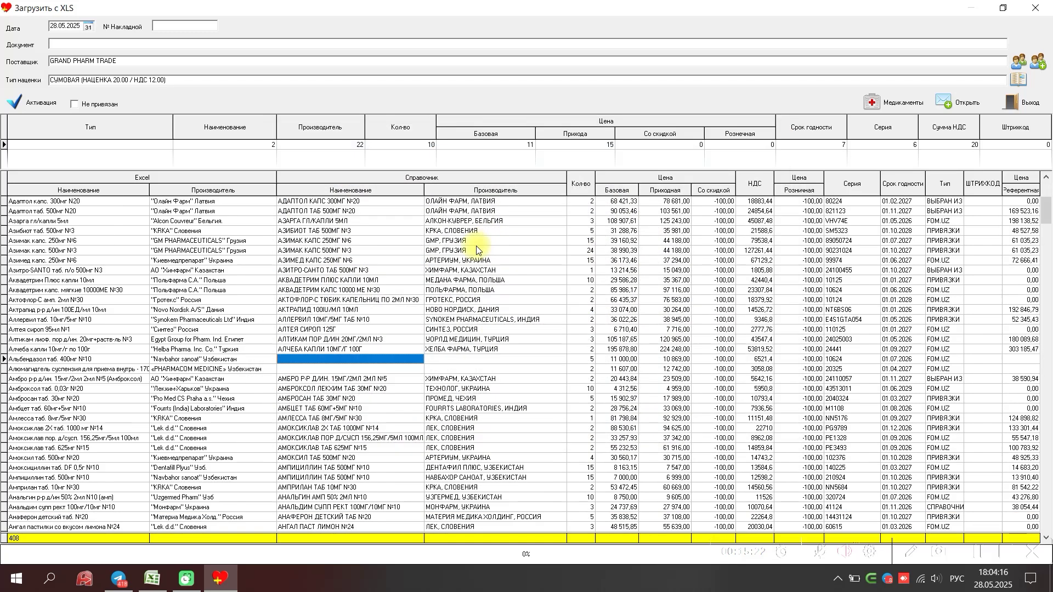
left_click(317, 362)
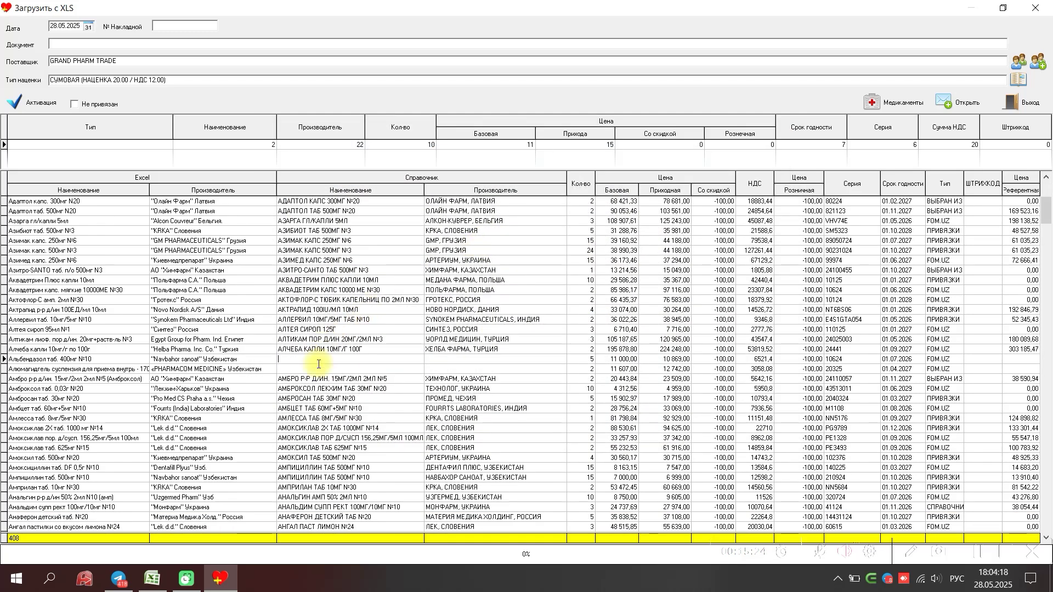
left_click(311, 367)
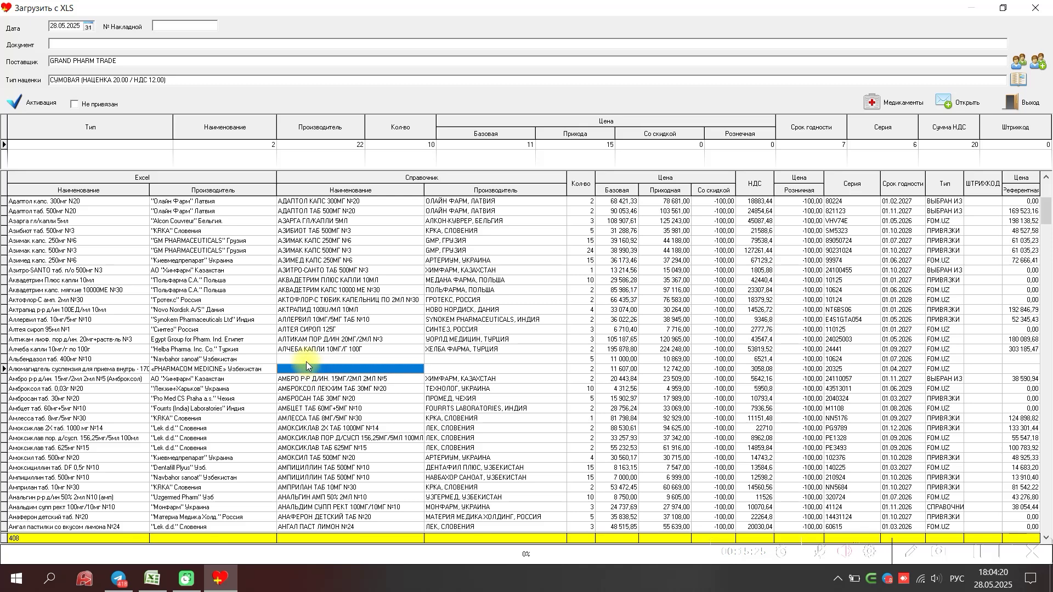
left_click(306, 361)
left_click(313, 370)
- Review the whole list of unlinked items using the Не привязан filter, and restore the full invoice list
left_click(77, 104)
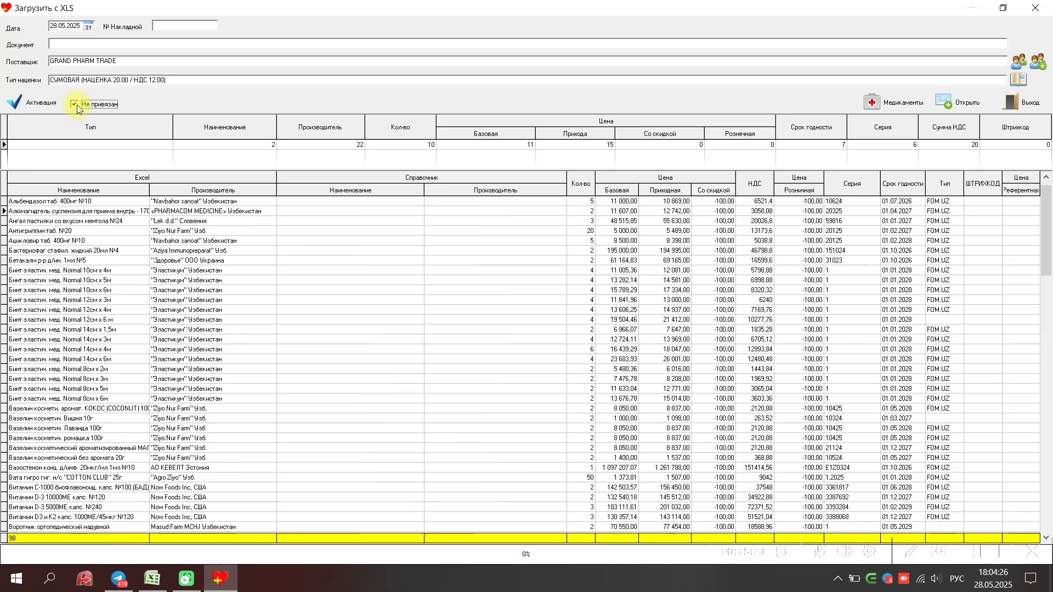
left_click(80, 233)
key("Down")
key("Down")
key("Down")
key("Down")
key("Down")
key("Down")
key("Down")
key("Down")
key("Down")
key("Down")
key("Down")
key("Down")
key("Down")
key("Down")
key("Down")
key("Down")
key("Down")
key("Down")
key("Down")
key("Down")
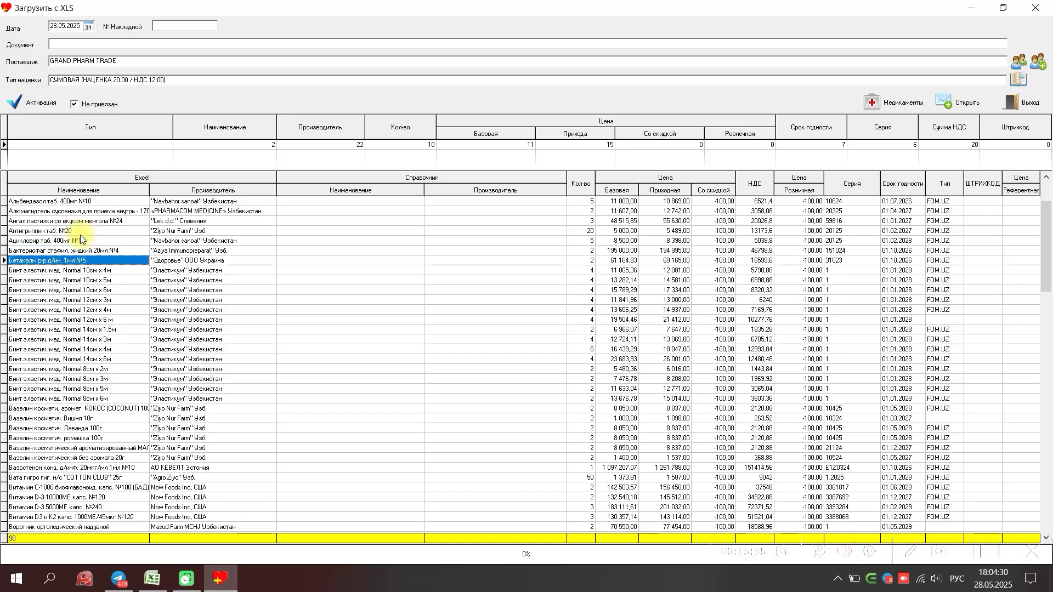
key("Down")
key("Down")
key("Down")
key("Down")
key("Down")
key("Down")
key("Down")
key("Down")
key("Down")
key("Down")
key("Down")
key("Down")
key("Down")
key("Down")
key("Down")
key("Down")
key("Down")
key("Down")
key("Down")
key("Down")
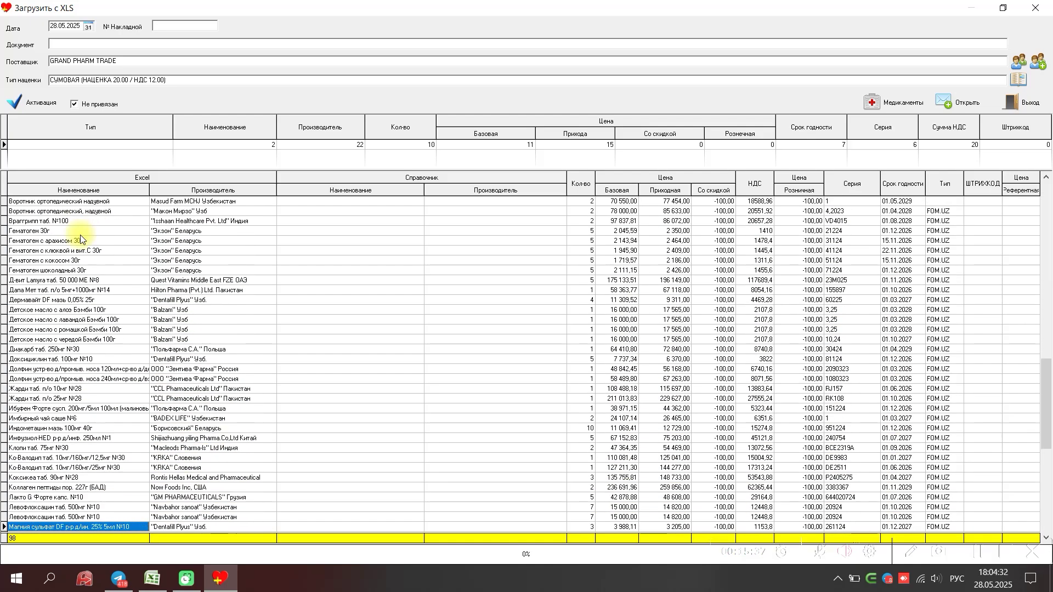
key("Up")
key("Up")
key("Up")
key("Up")
key("Up")
key("Up")
key("Up")
key("Up")
key("Up")
key("Up")
key("Up")
key("Up")
key("Up")
key("Up")
key("Up")
key("Up")
key("Up")
key("Up")
key("Up")
key("Up")
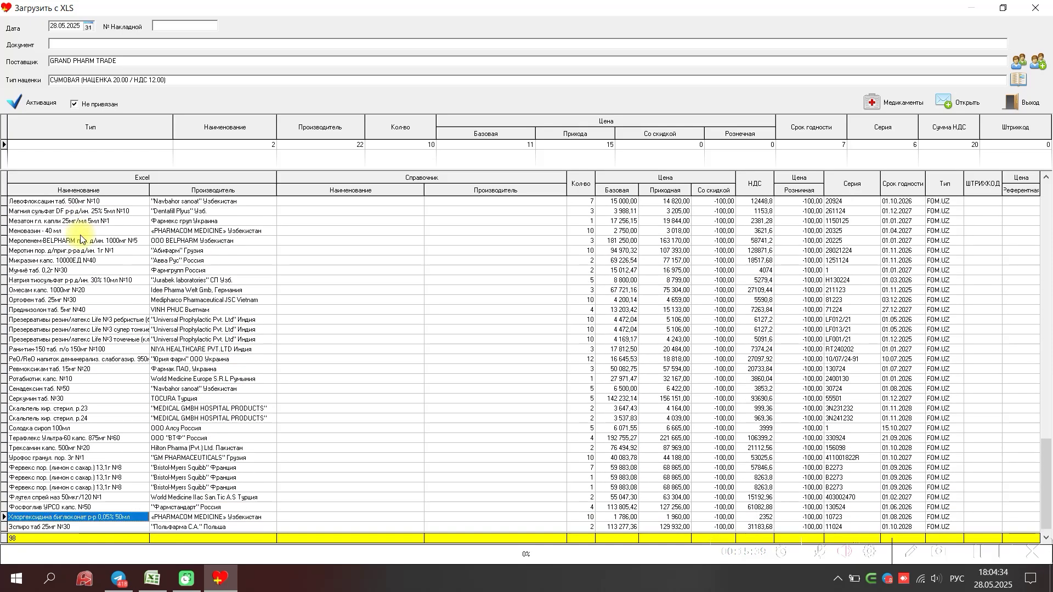
key("Up")
key("Up")
key("Up")
key("Up")
key("Up")
key("Up")
key("Up")
key("Up")
key("Up")
key("Up")
key("Up")
key("Up")
key("Up")
key("Up")
key("Up")
key("Up")
key("Up")
key("Up")
key("Up")
key("Up")
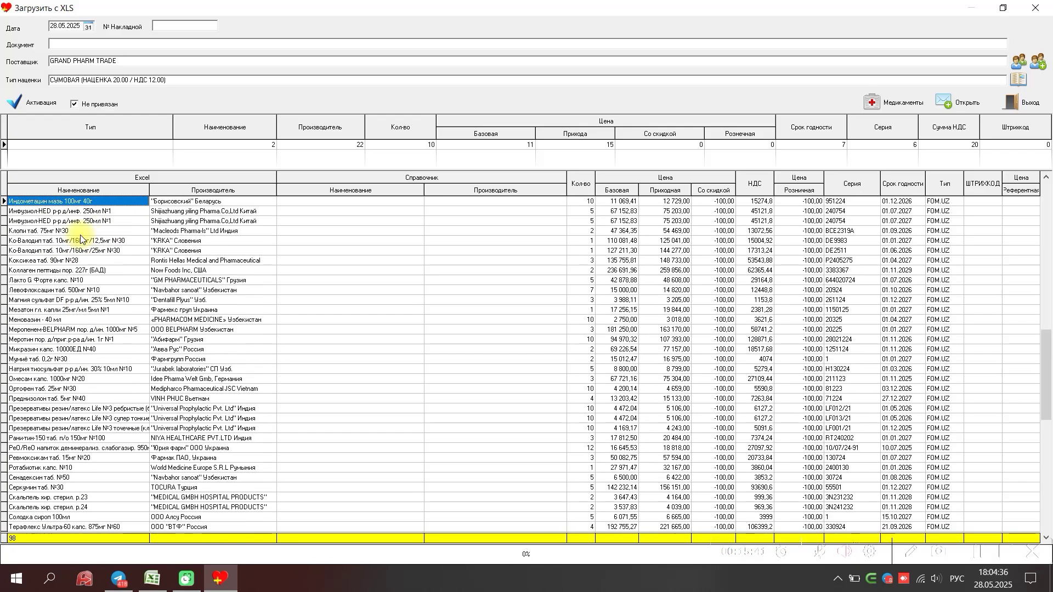
key("Up")
key("Up")
key("Up")
key("Up")
key("Up")
key("Up")
key("Up")
key("Up")
key("Up")
key("Up")
key("Up")
key("Up")
key("Up")
key("Up")
key("Up")
key("Up")
key("Up")
key("Up")
key("Up")
key("Up")
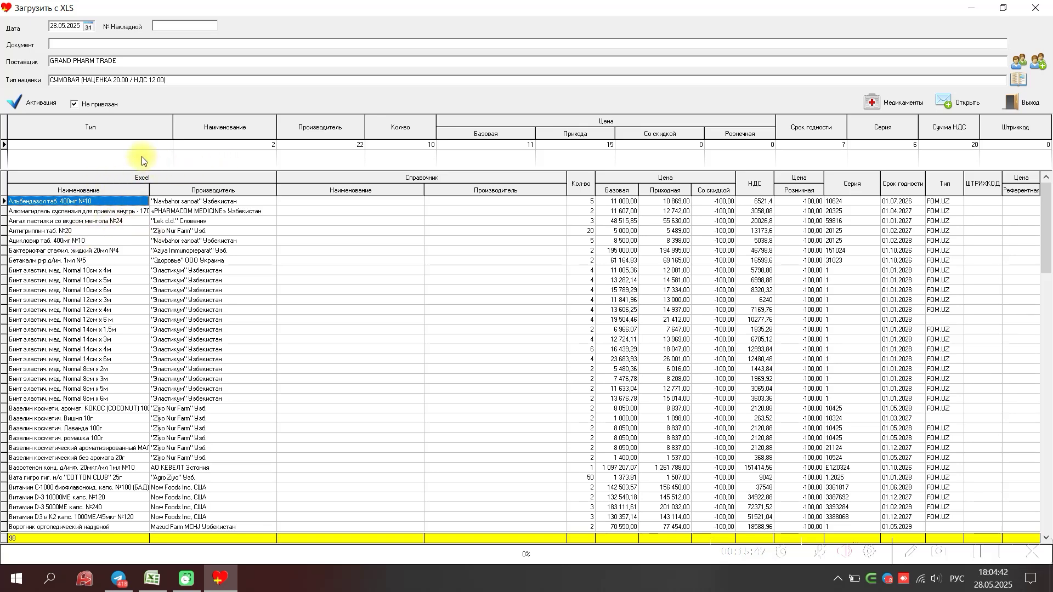
left_click(81, 106)
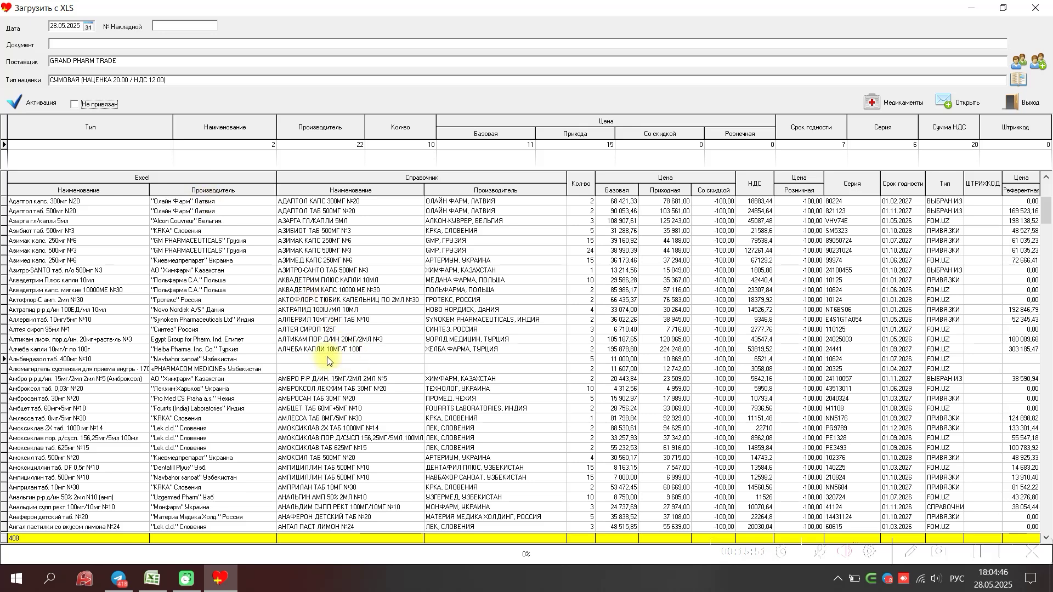
left_click(299, 360)
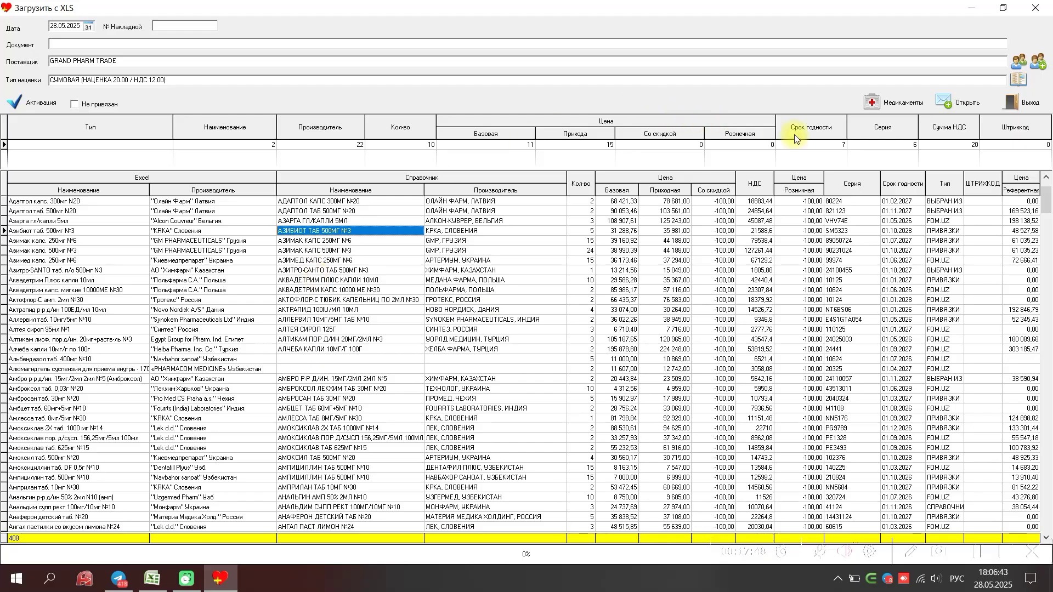
- Open the medicines directory with its linked supplier names and find "адаптол"
left_click(887, 107)
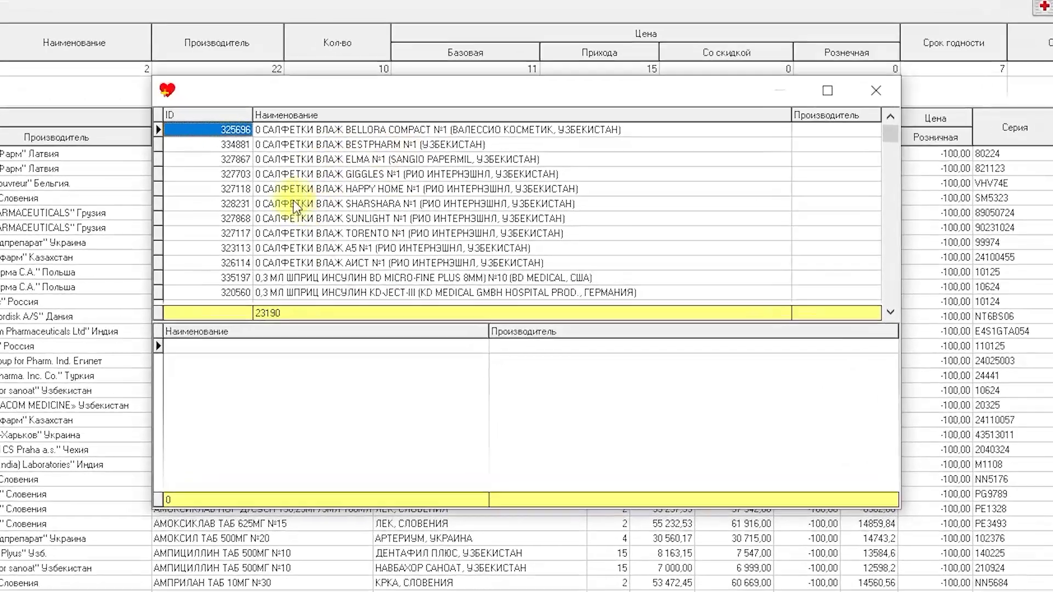
left_click(293, 204)
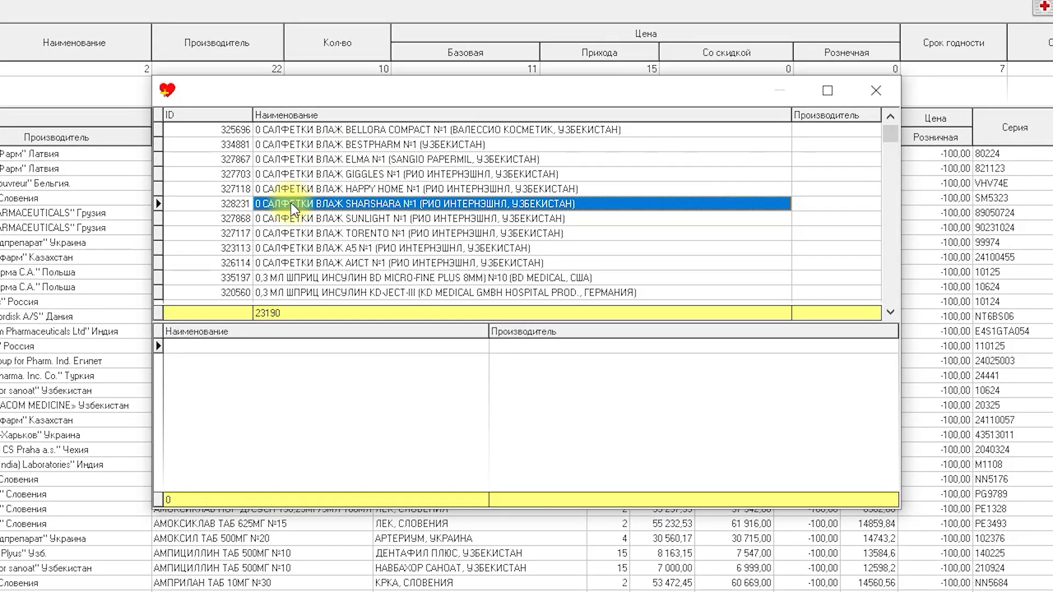
type("адап")
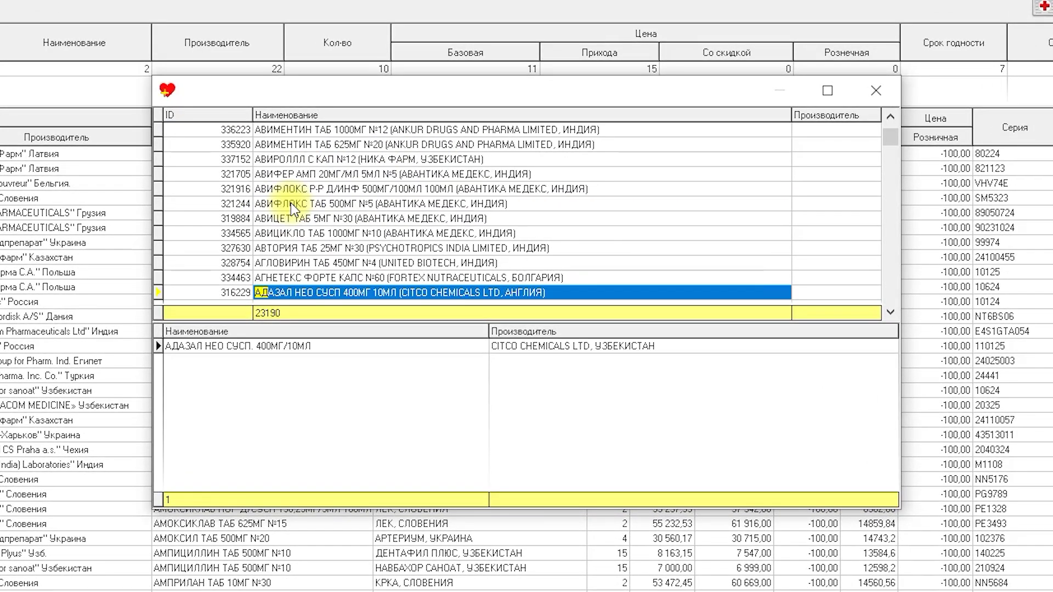
type("тол")
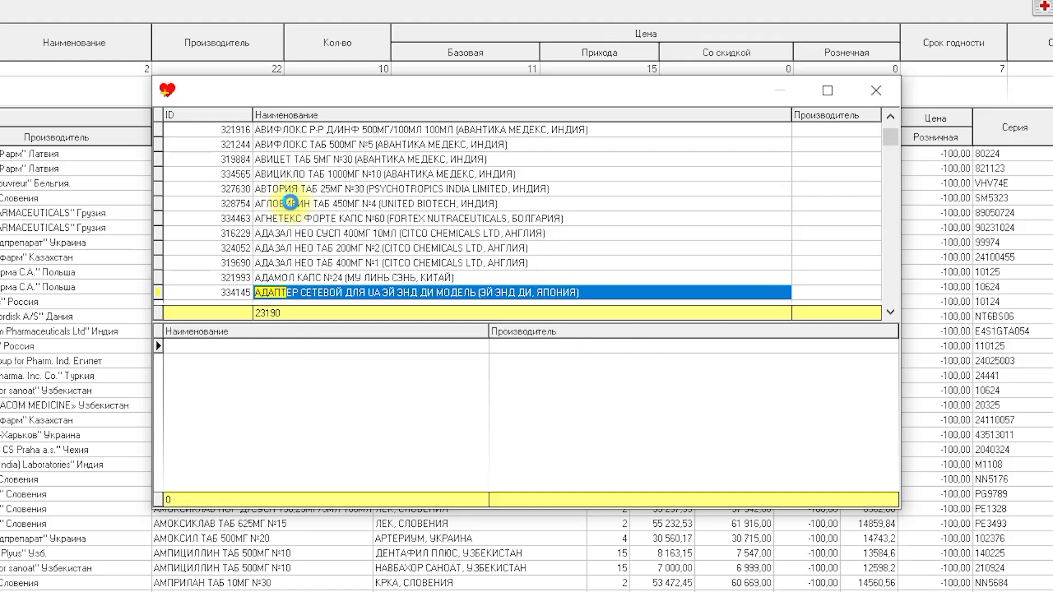
key("Escape")
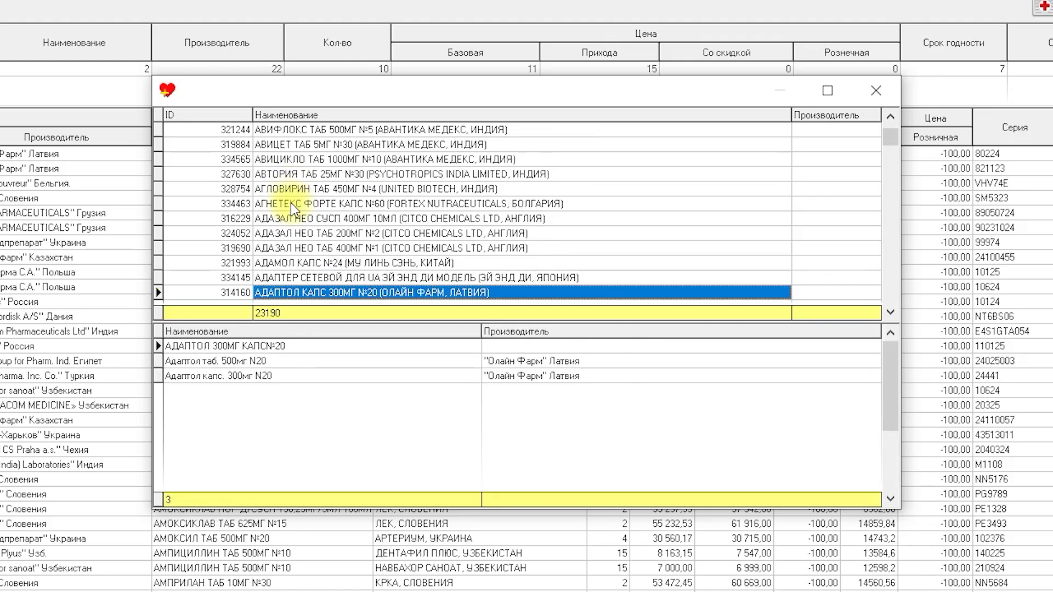
scroll(291, 203, "down", 1)
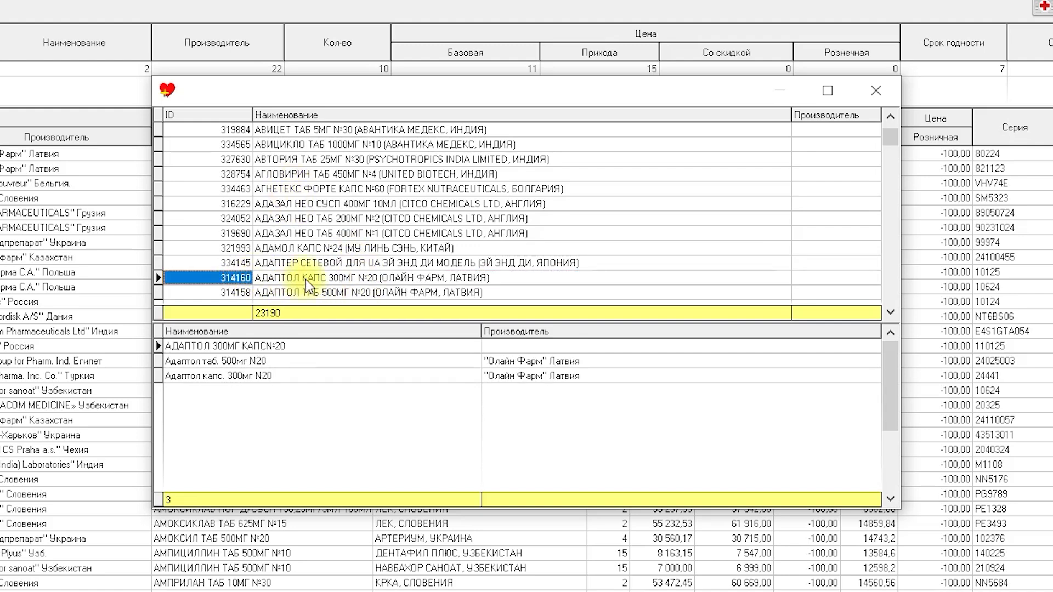
- Compare the supplier names linked to АДАПТОЛ КАПС 300МГ №20 with the directory name
left_click(247, 363)
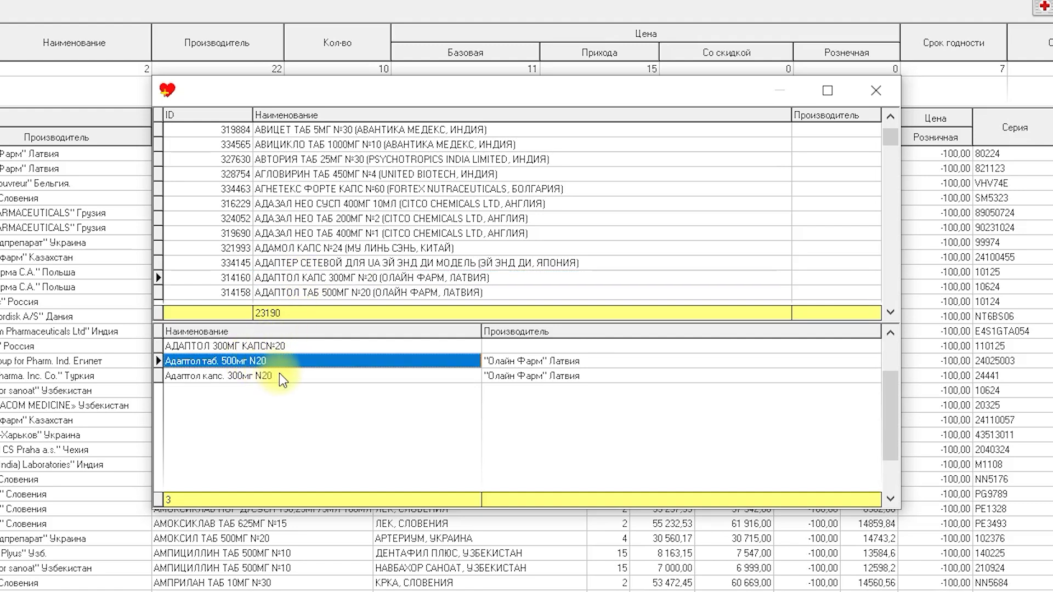
left_click(280, 374)
left_click(258, 361)
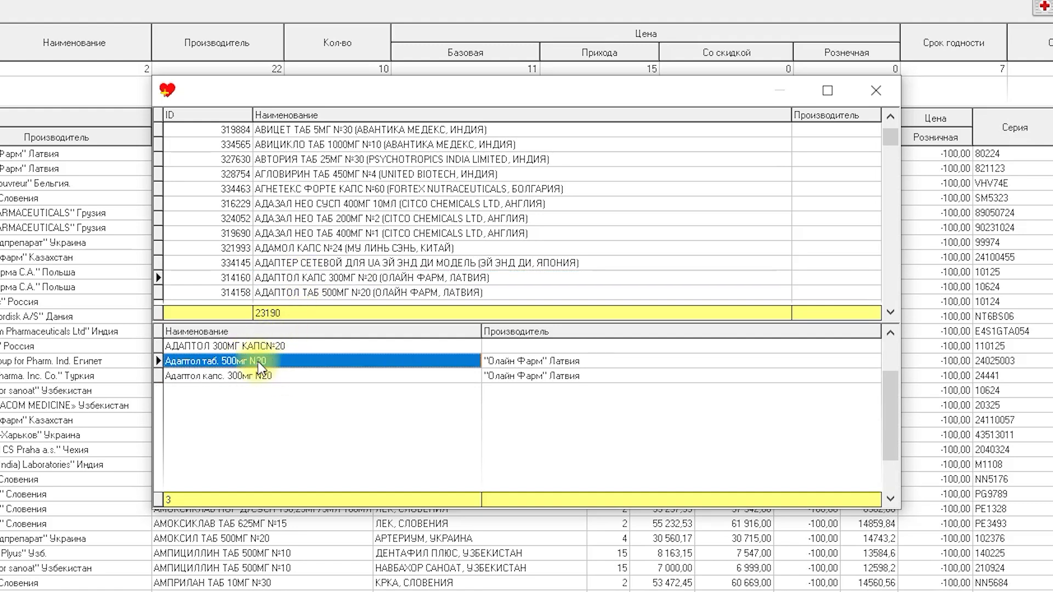
left_click_drag(292, 280, 513, 279)
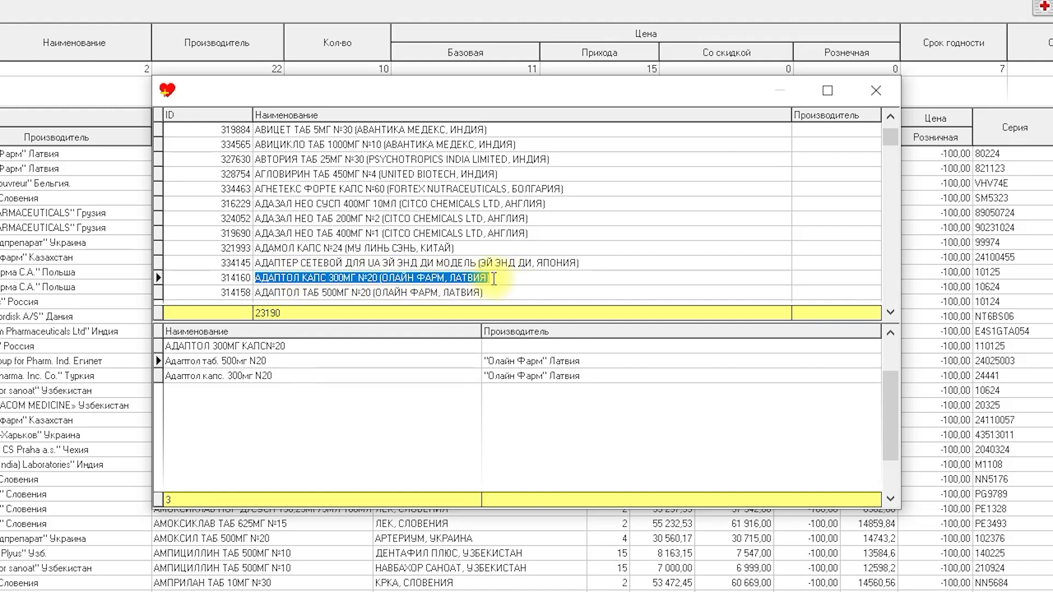
- Delete the wrong link Адаптол таб. 500мг N20 from the directory product АДАПТОЛ КАПС 300МГ №20
left_click(225, 363)
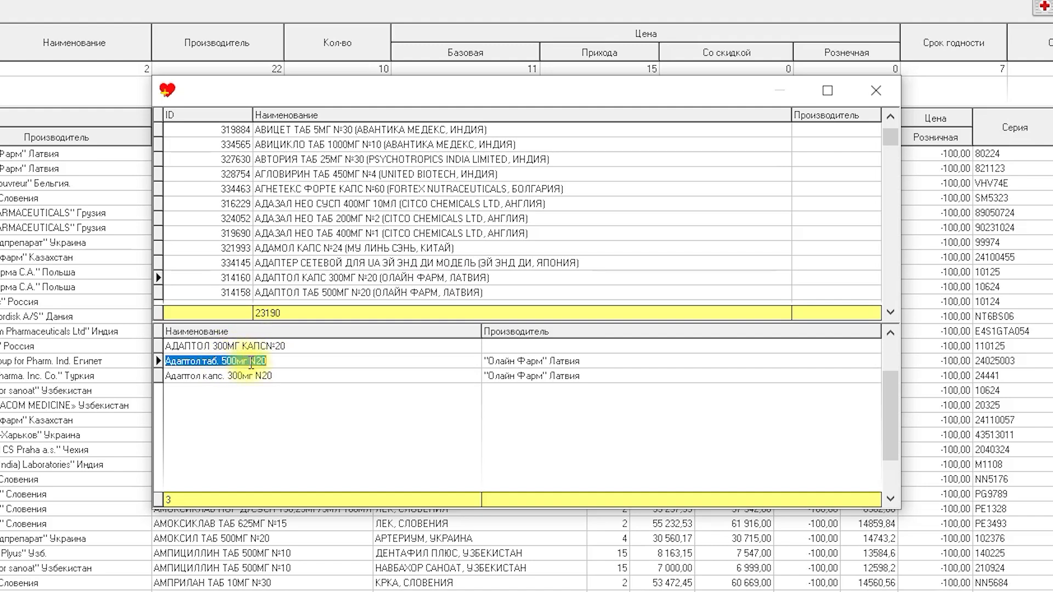
left_click(221, 345)
left_click(225, 363)
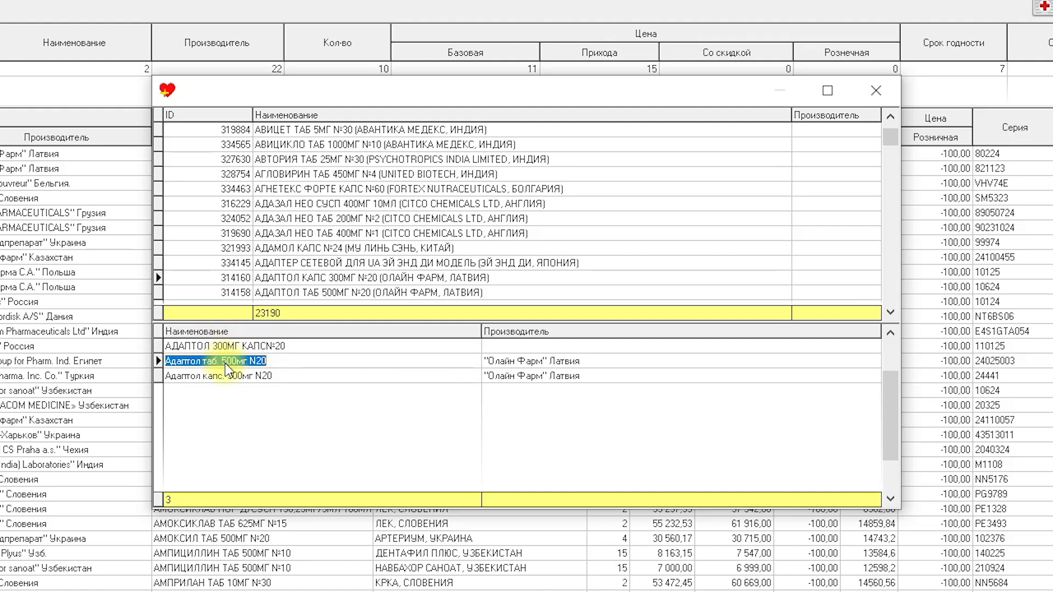
right_click(226, 365)
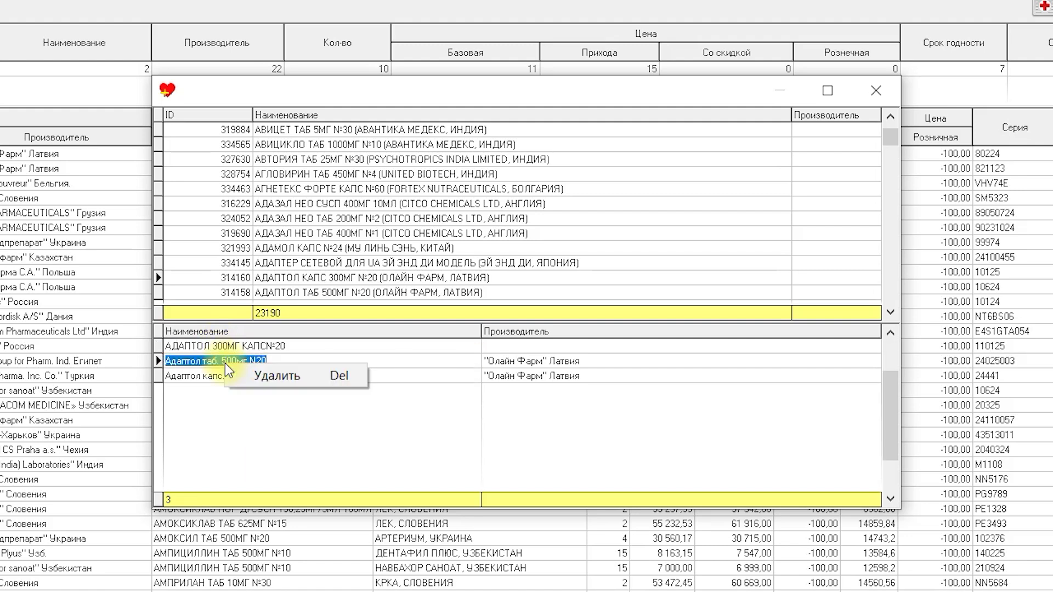
left_click(262, 378)
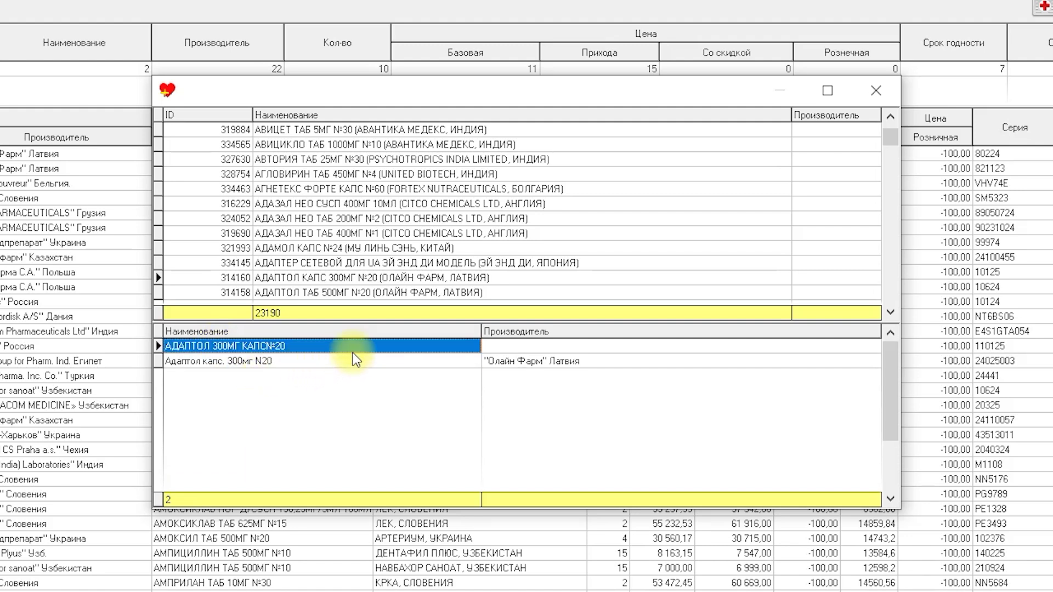
- Examine the supplier names and manufacturers linked to АДАПТОЛ ТАБ 500МГ №20
left_click(345, 279)
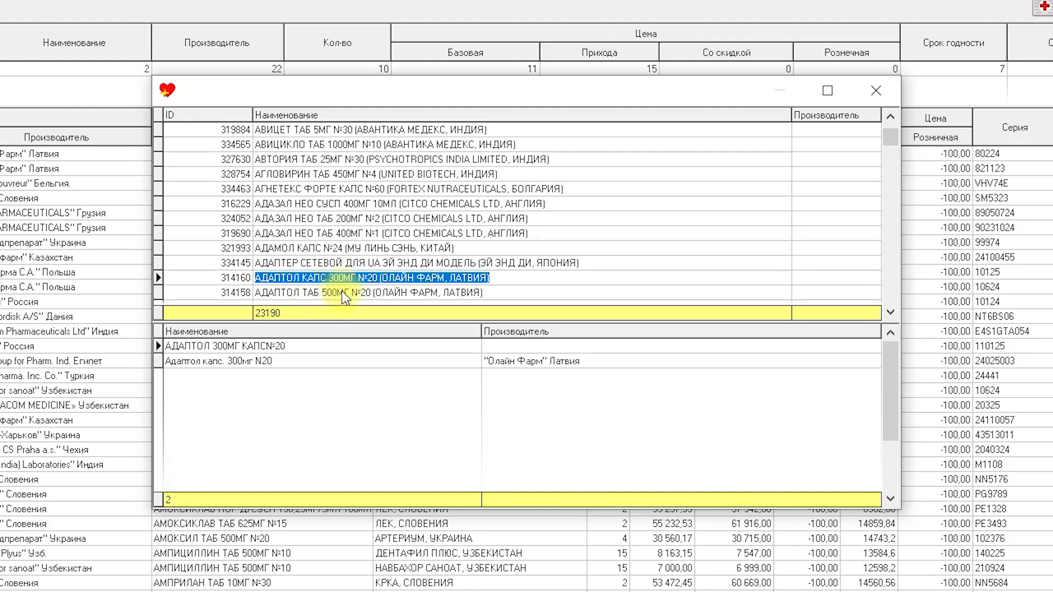
left_click(341, 291)
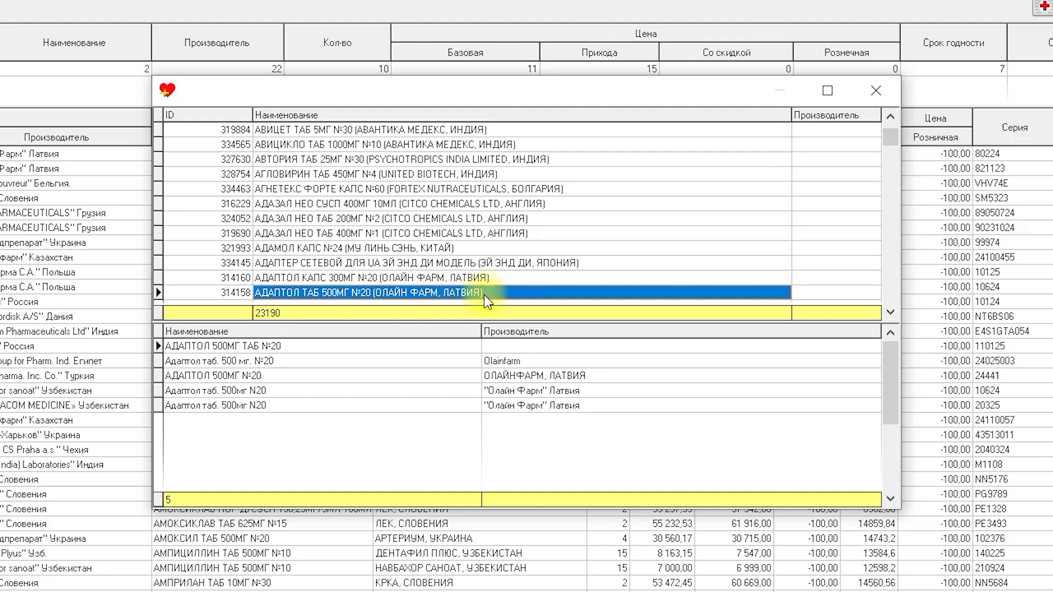
left_click(279, 349)
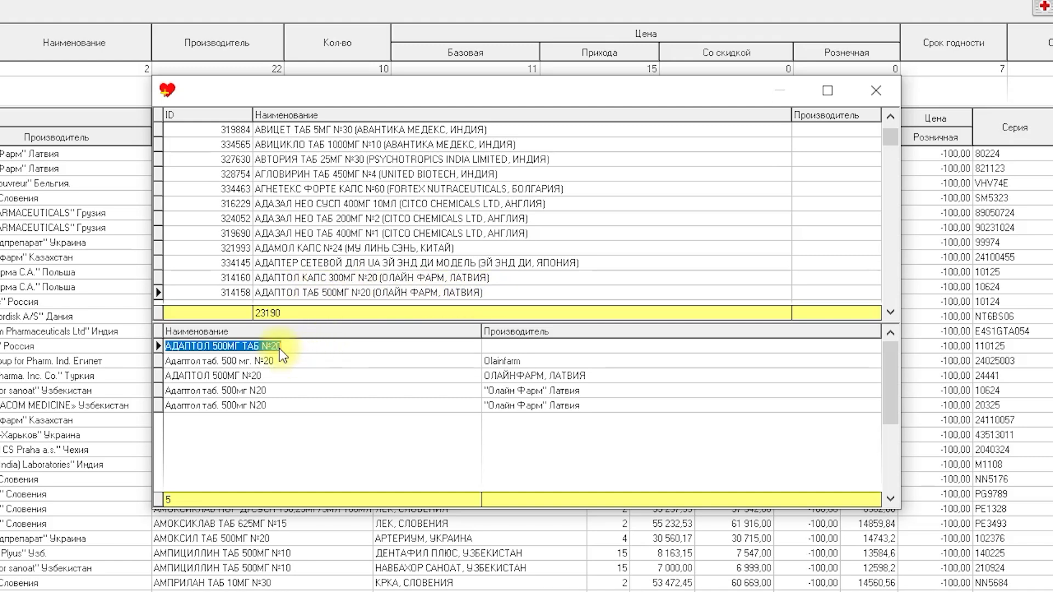
left_click(281, 357)
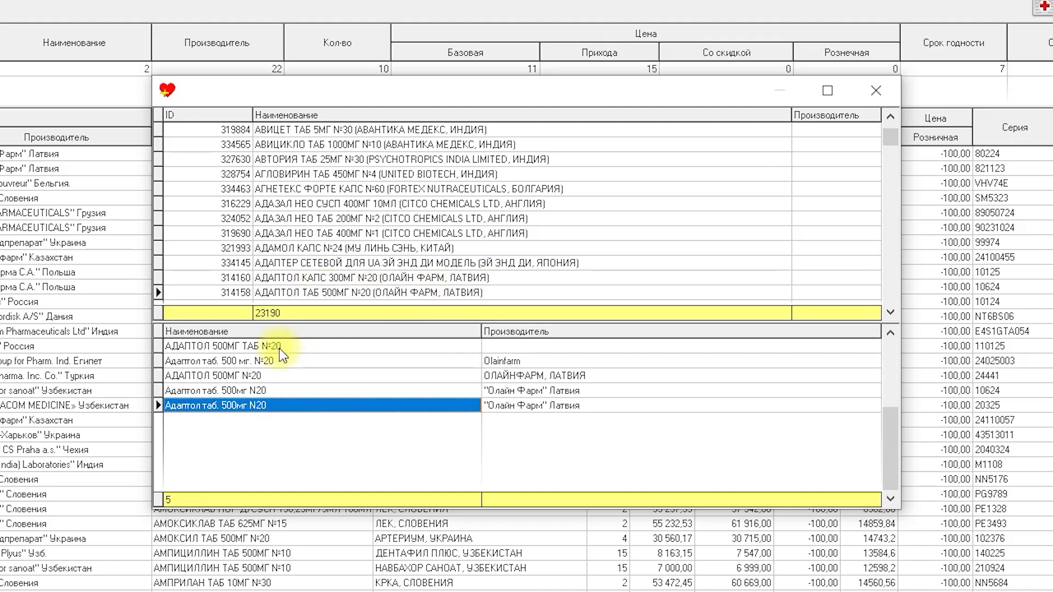
left_click(279, 348)
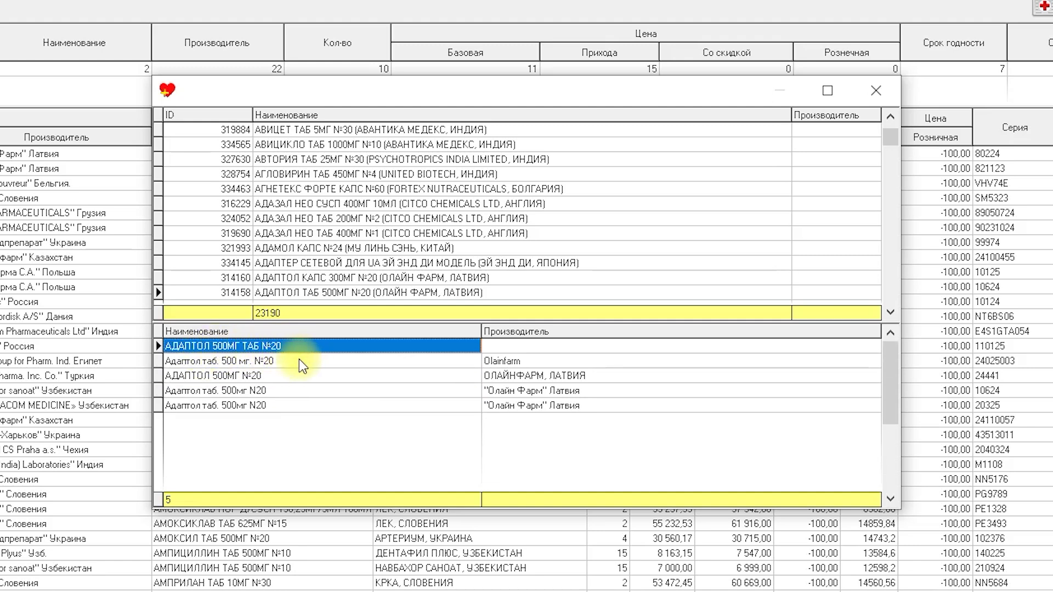
key("Down")
key("Down")
left_click(496, 361)
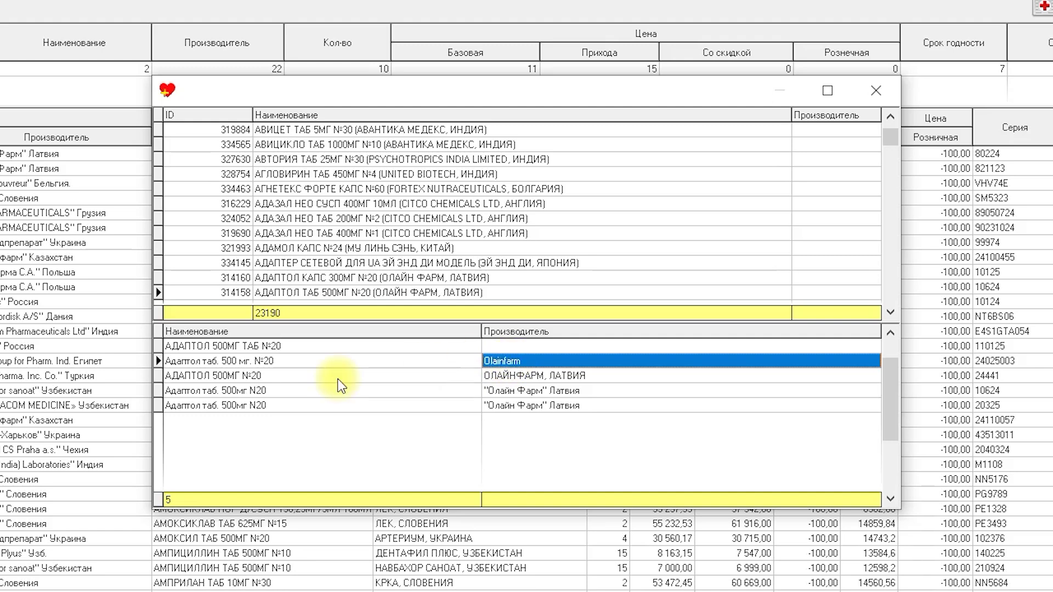
left_click(296, 377)
left_click(516, 376)
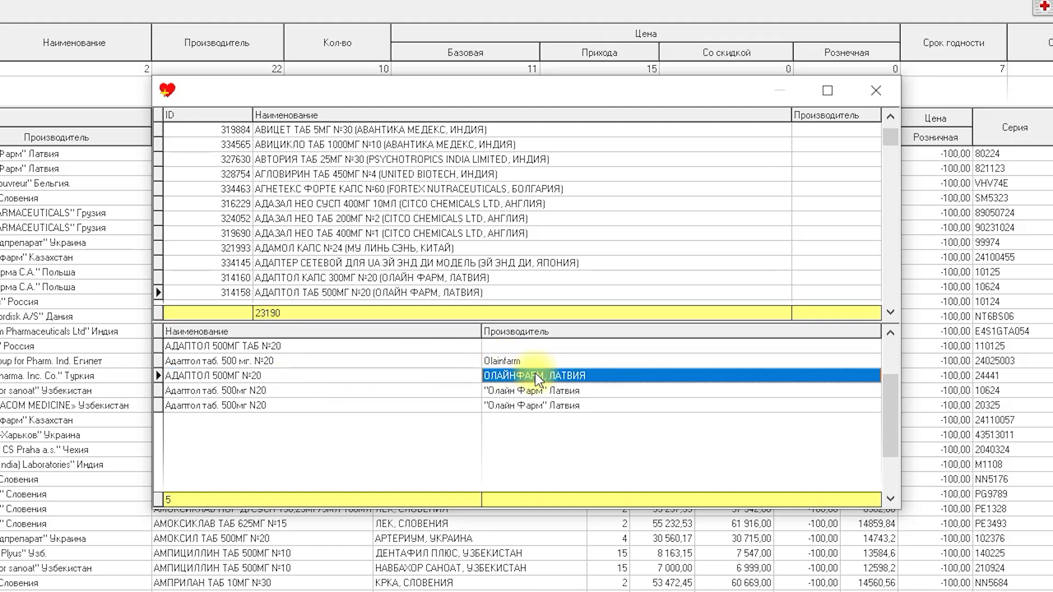
- Find the НО-ШПА products in the medicines directory and go to НО-ШПА АМП 2% 2МЛ №25
left_click(363, 219)
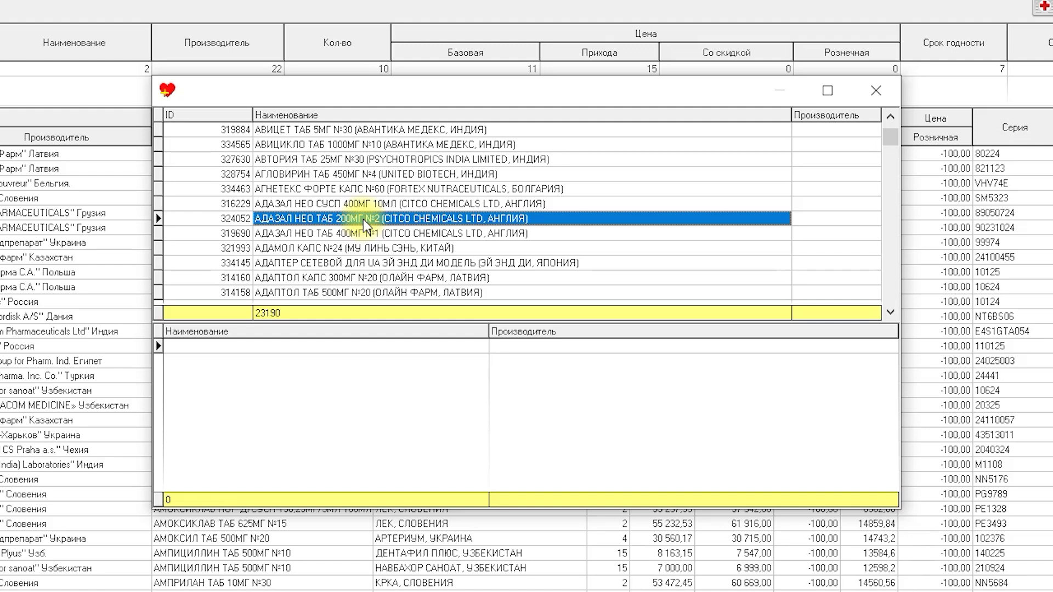
type("НОФАРМ, РОССИЯ)")
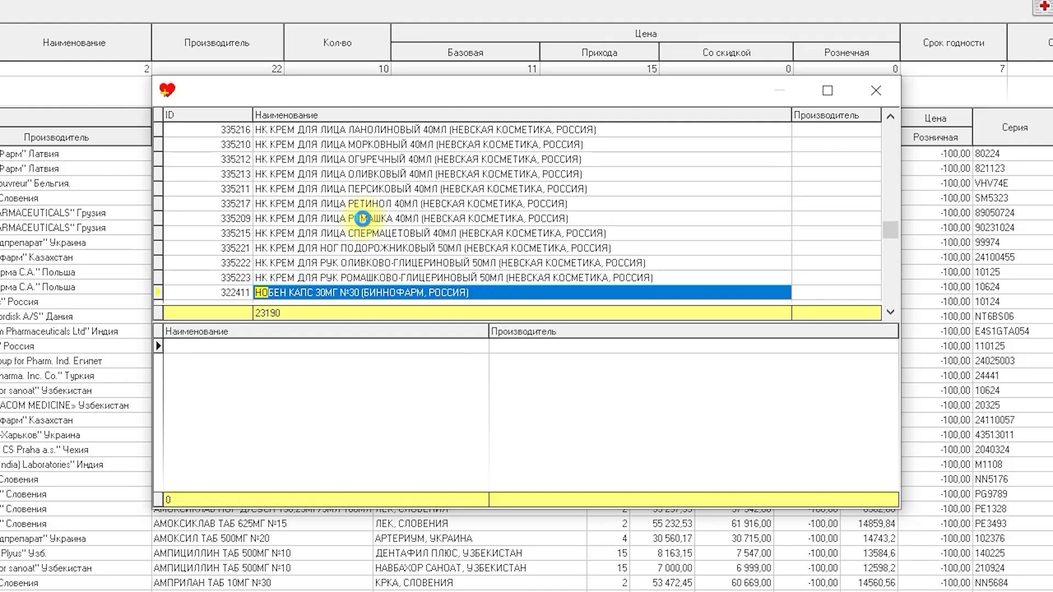
key("Down")
key("Down")
key("Down")
key("Down")
key("Down")
key("Down")
key("Down")
key("Down")
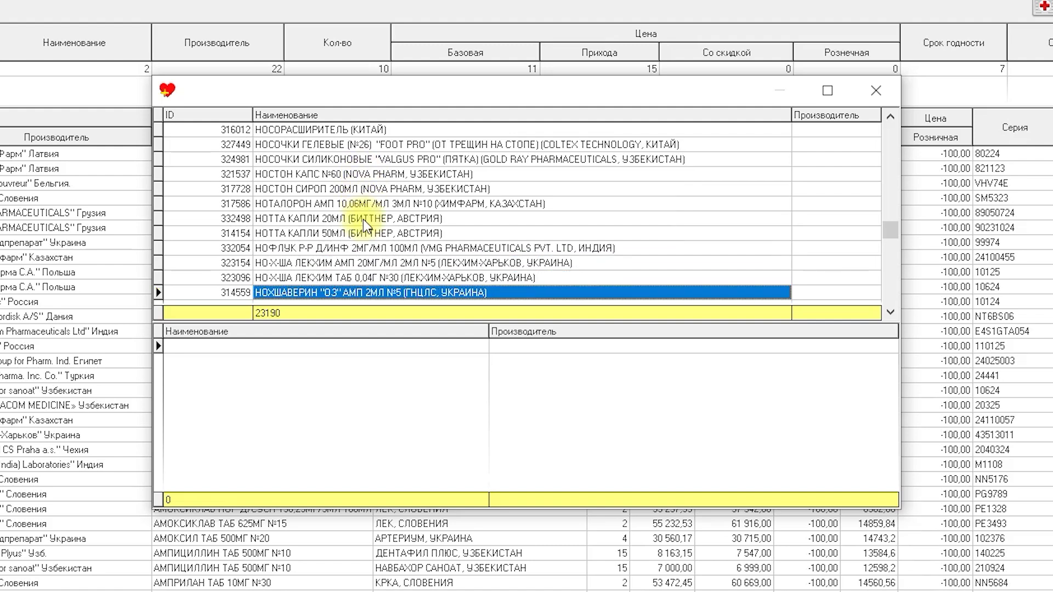
key("Down")
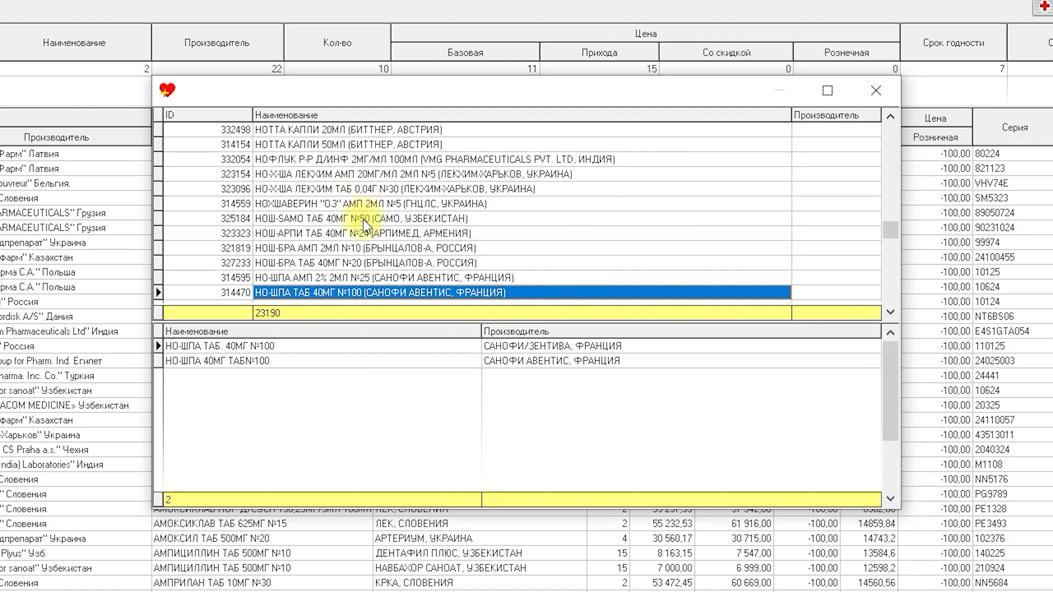
key("Down")
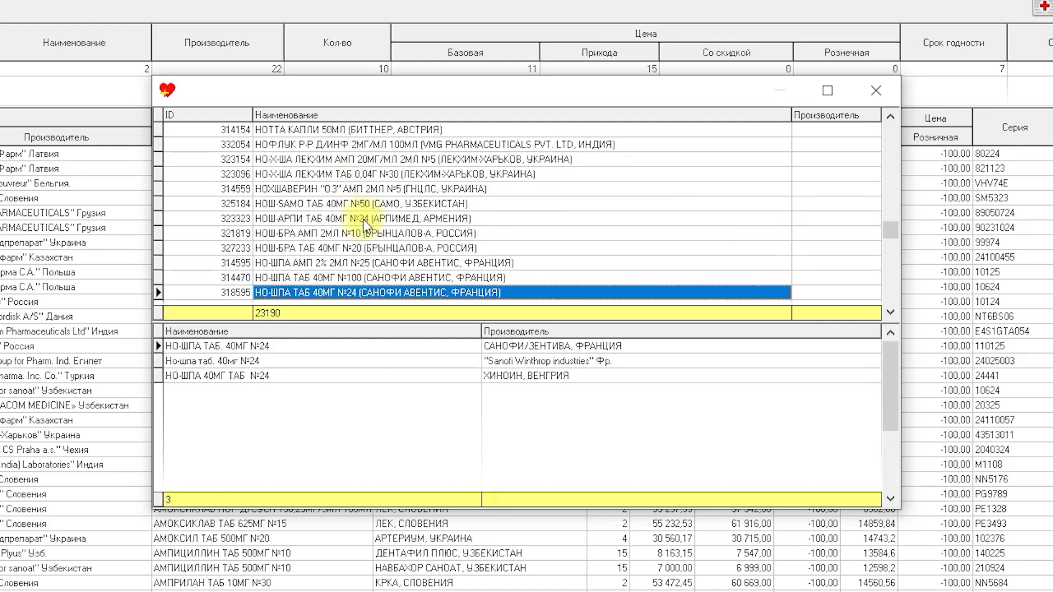
key("Up")
key("Up")
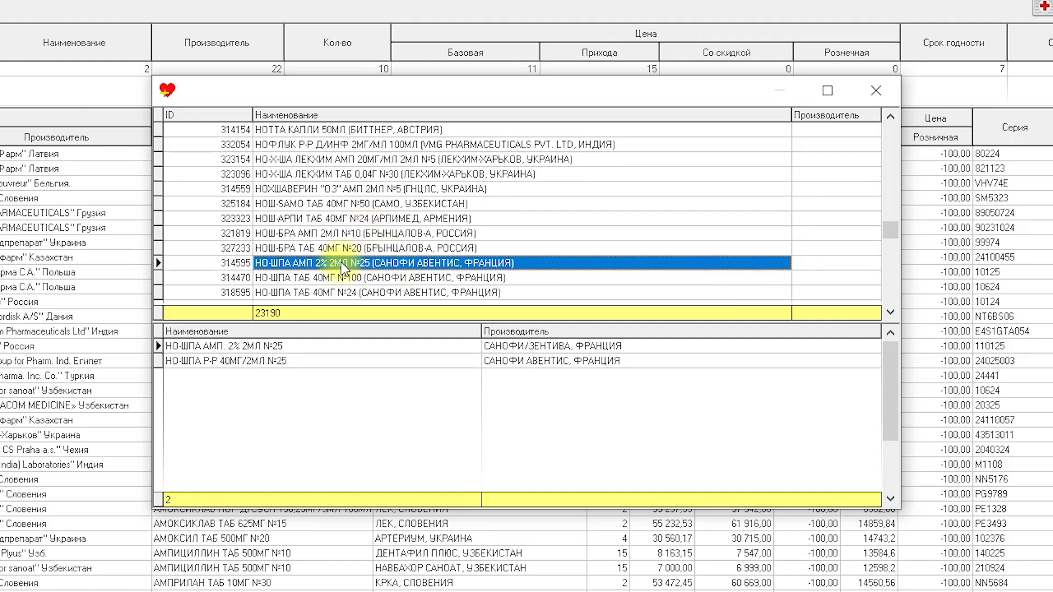
- Compare the supplier names and manufacturers linked to НО-ШПА АМП 2% 2МЛ №25, and close the directory
left_click(511, 347)
left_click(246, 346)
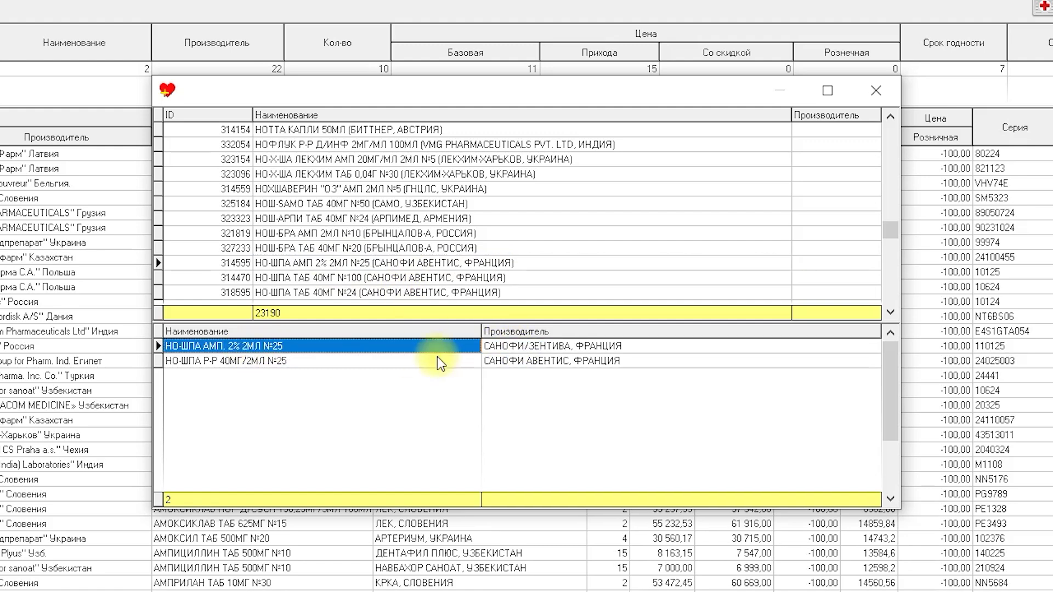
left_click(531, 360)
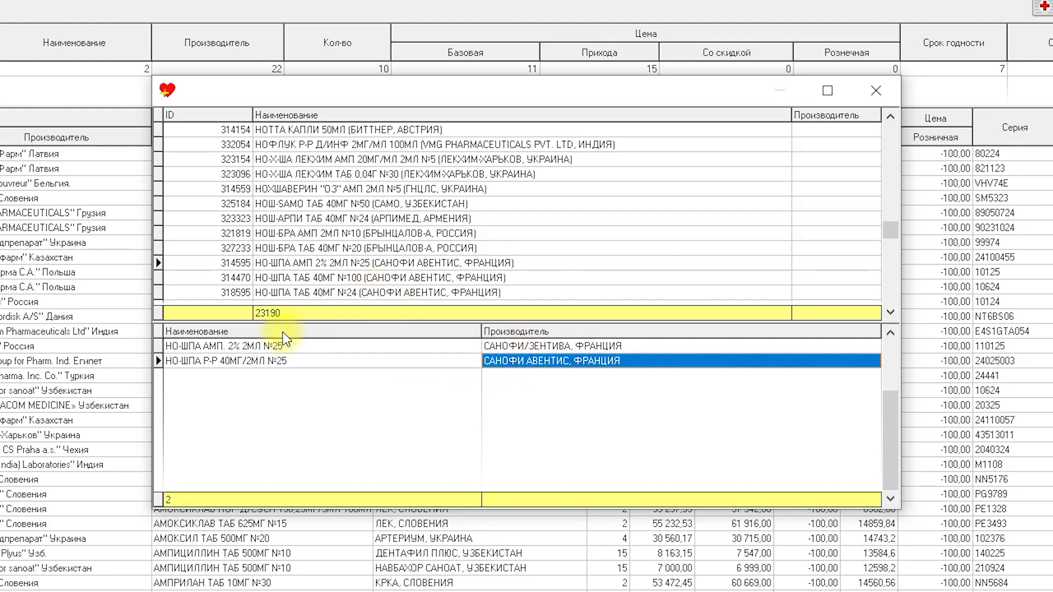
right_click(244, 351)
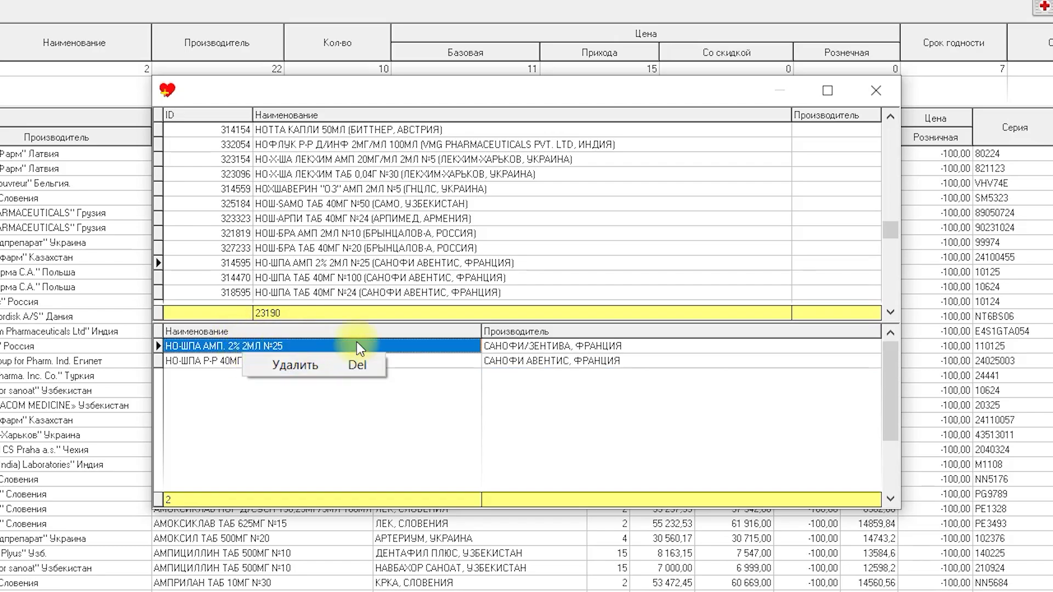
left_click(539, 357)
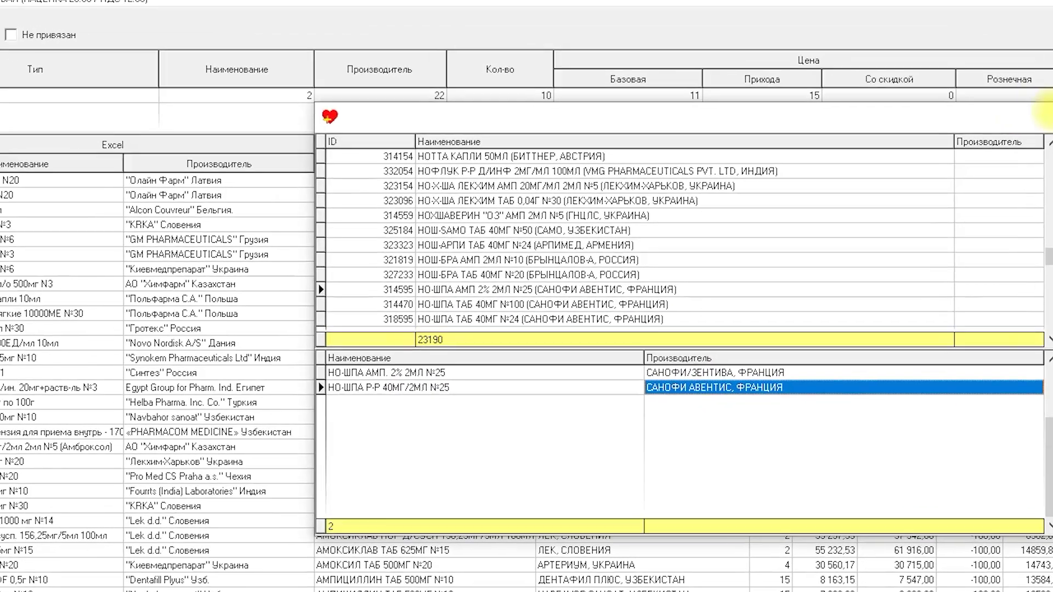
left_click(931, 94)
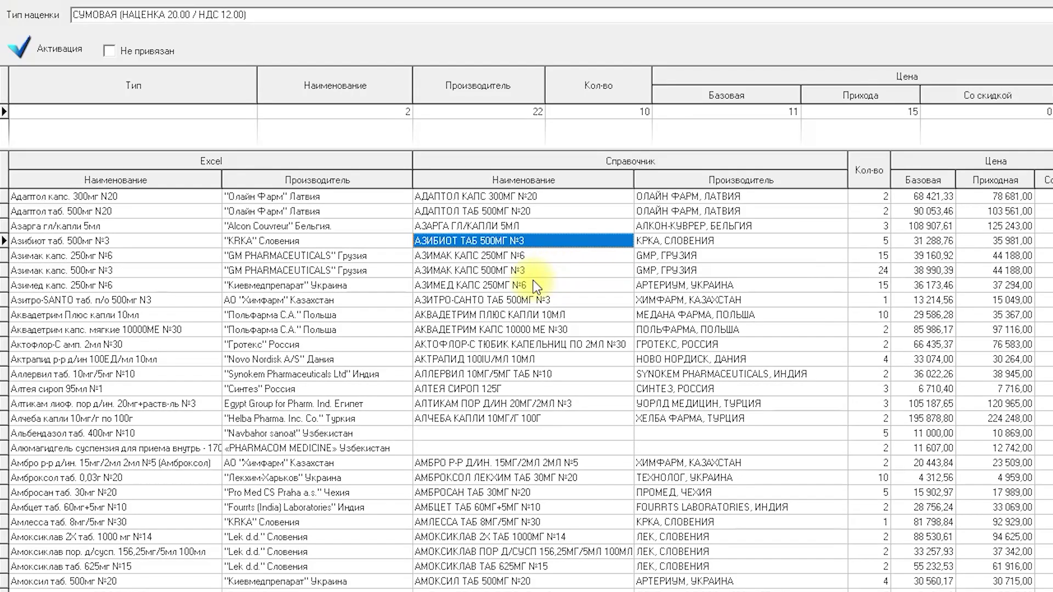
- Check the loaded lines down to the unlinked Ангал пастилки со вкусом ментола №24, and maximize the incoming invoice
scroll(536, 286, "down", 10)
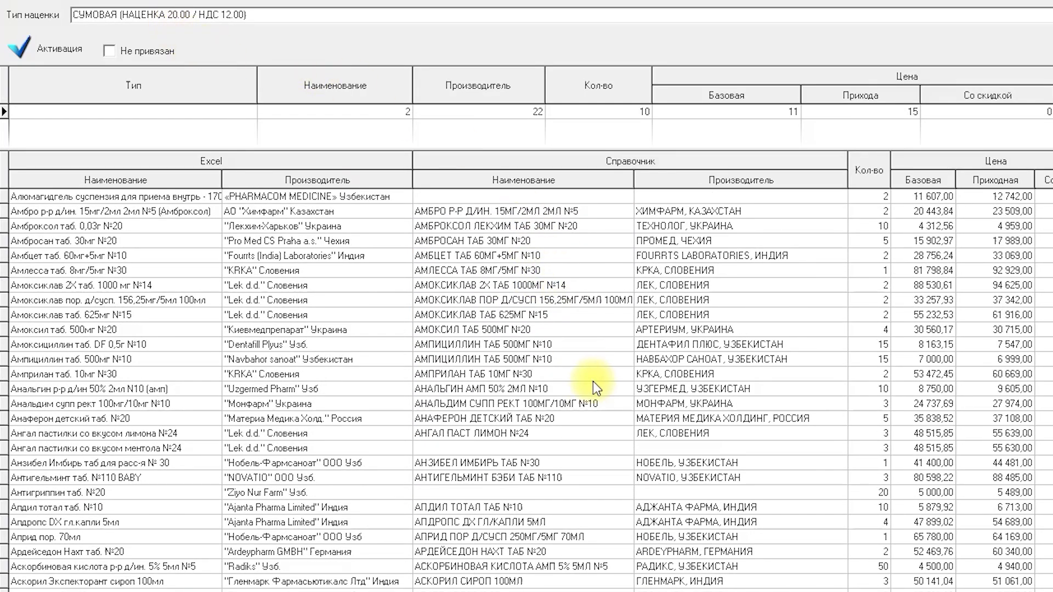
left_click(442, 447)
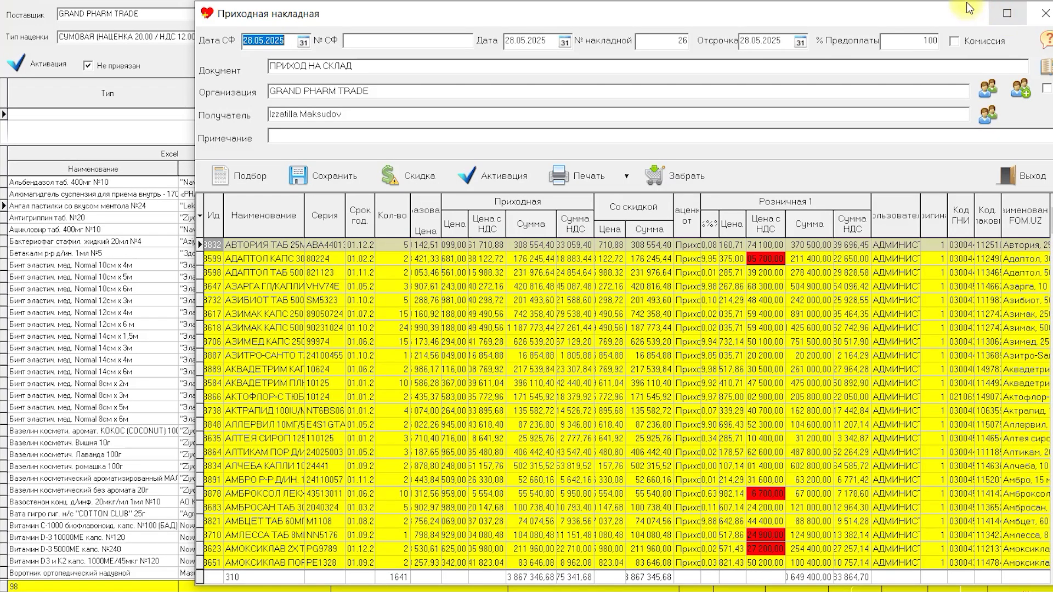
left_click(1005, 13)
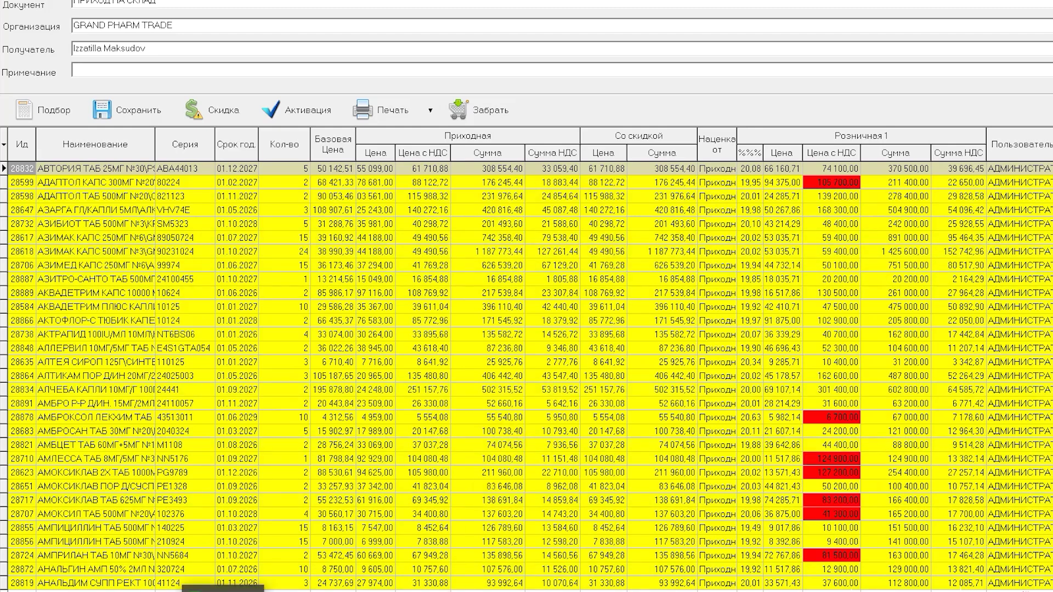
- Switch to the supplier's Excel invoice to view its prices and return to the incoming invoice in F-Аптека
mouse_move(197, 590)
left_click(181, 554)
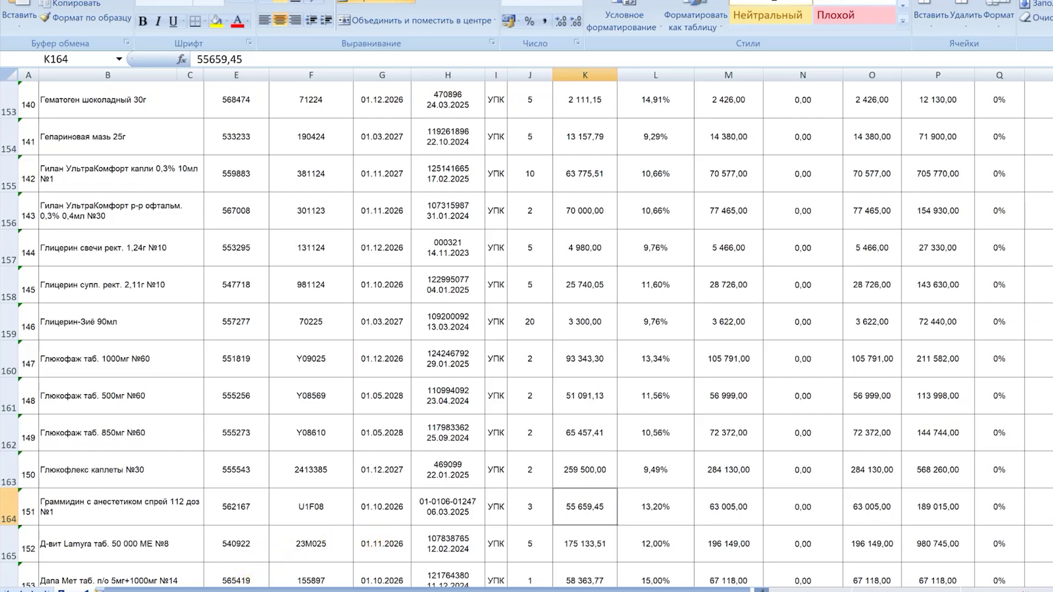
left_click(258, 543)
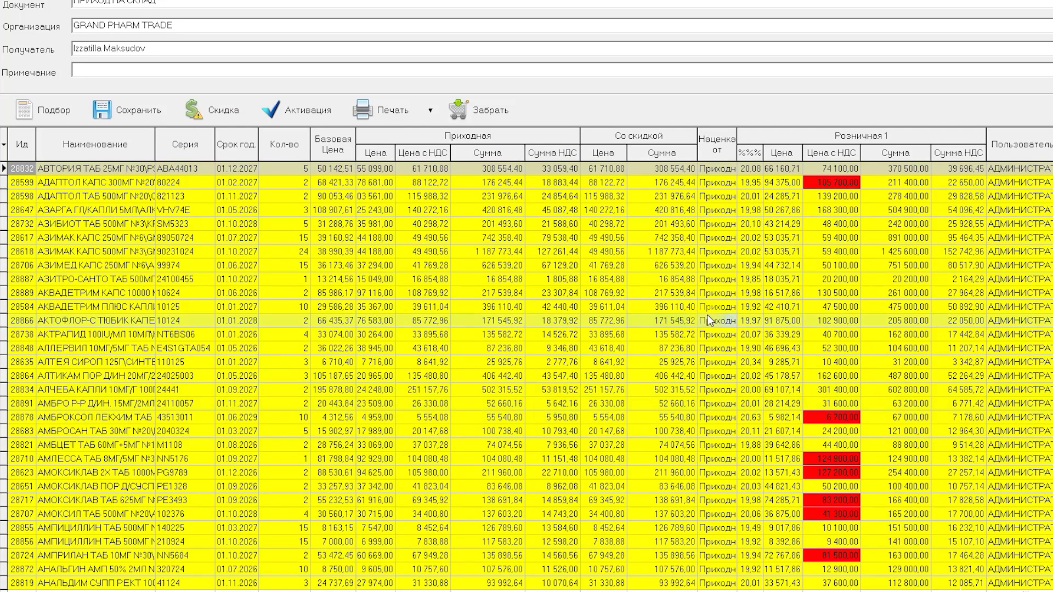
- Widen the retail markup column and compare the base prices and markups of the АВТОРИЯ and АДАПТОЛ КАПС lines
left_click_drag(761, 158, 773, 158)
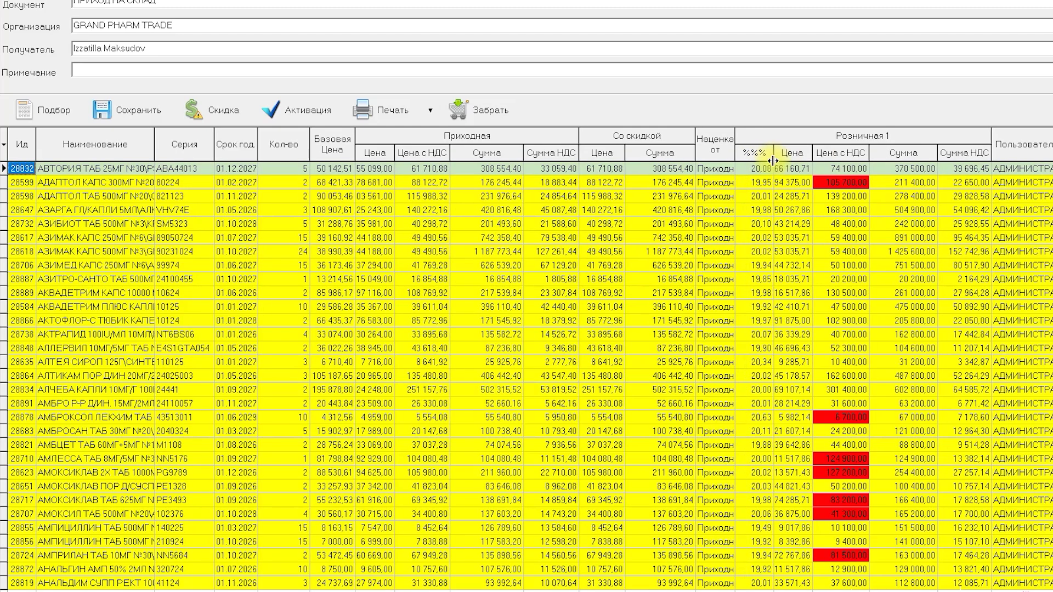
left_click(761, 180)
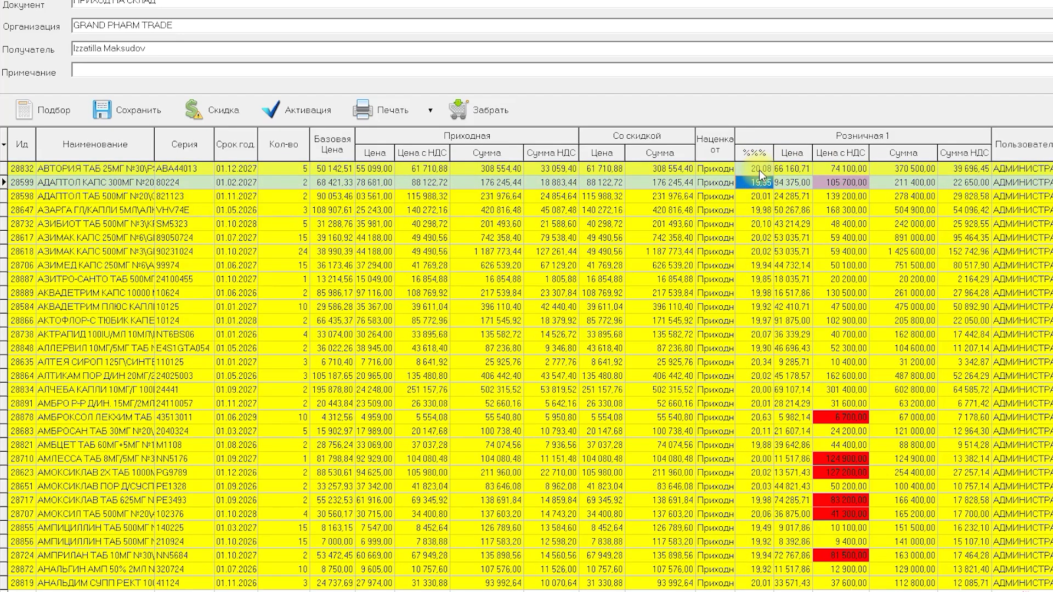
left_click(337, 172)
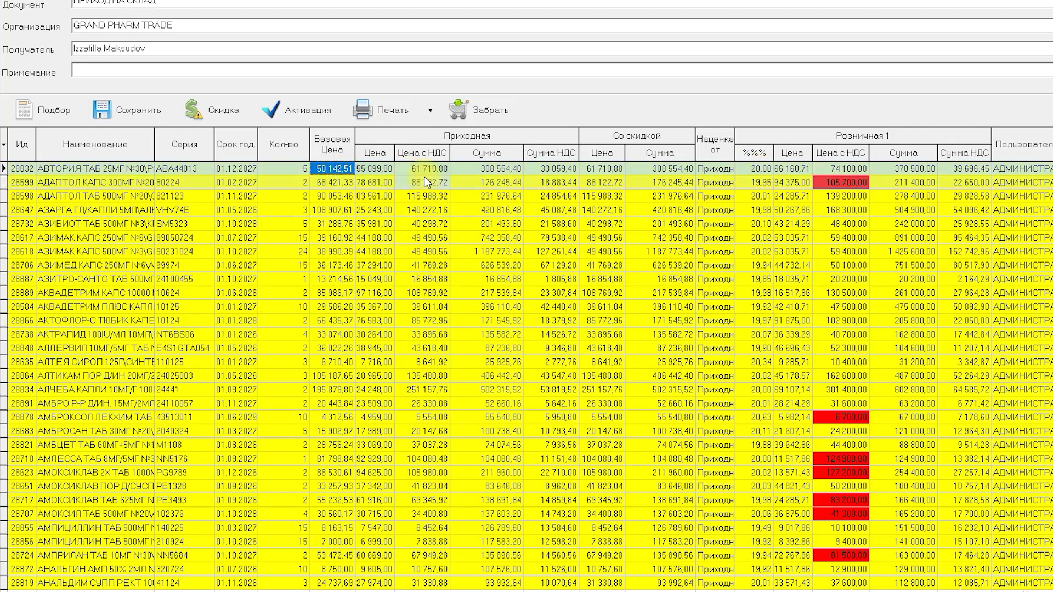
left_click(760, 183)
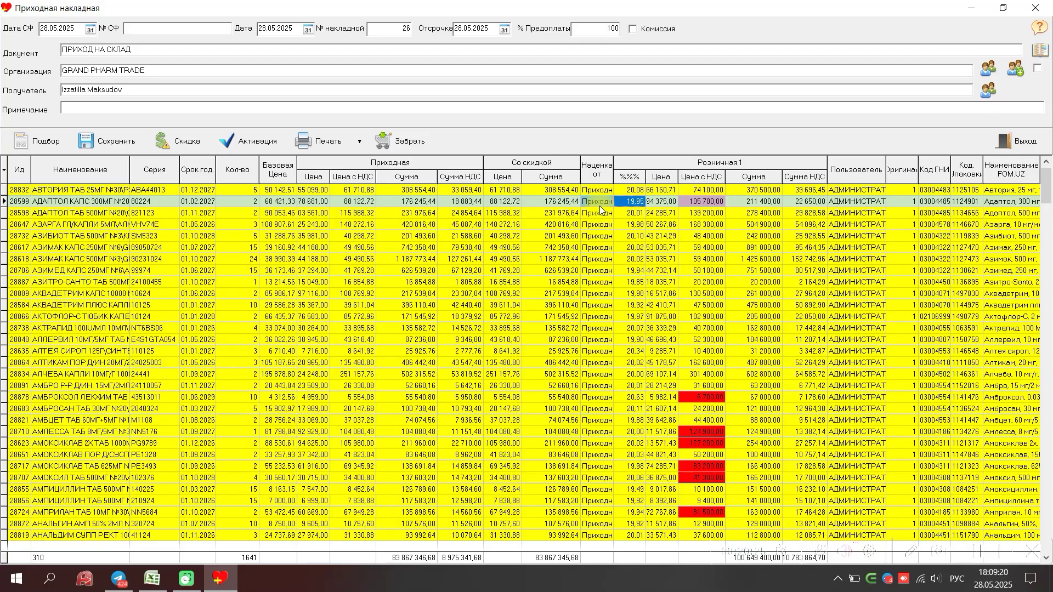
- Open the АЗАРГА ГЛ/КАПЛИ 5МЛ invoice line for editing and set its retail markup to 10%
left_click(633, 209)
double_click(93, 226)
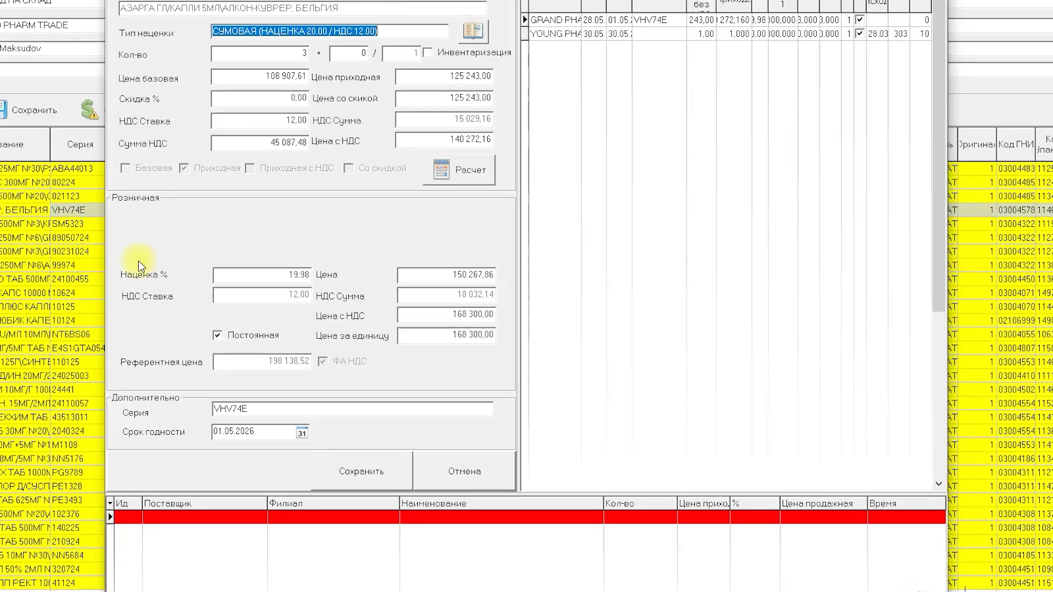
left_click(447, 317)
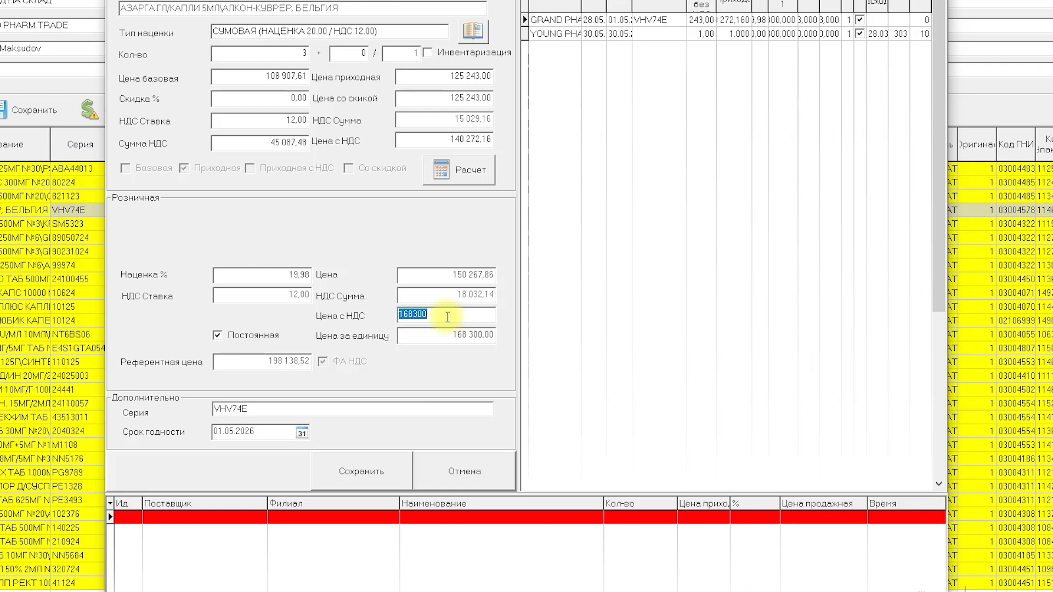
left_click(295, 275)
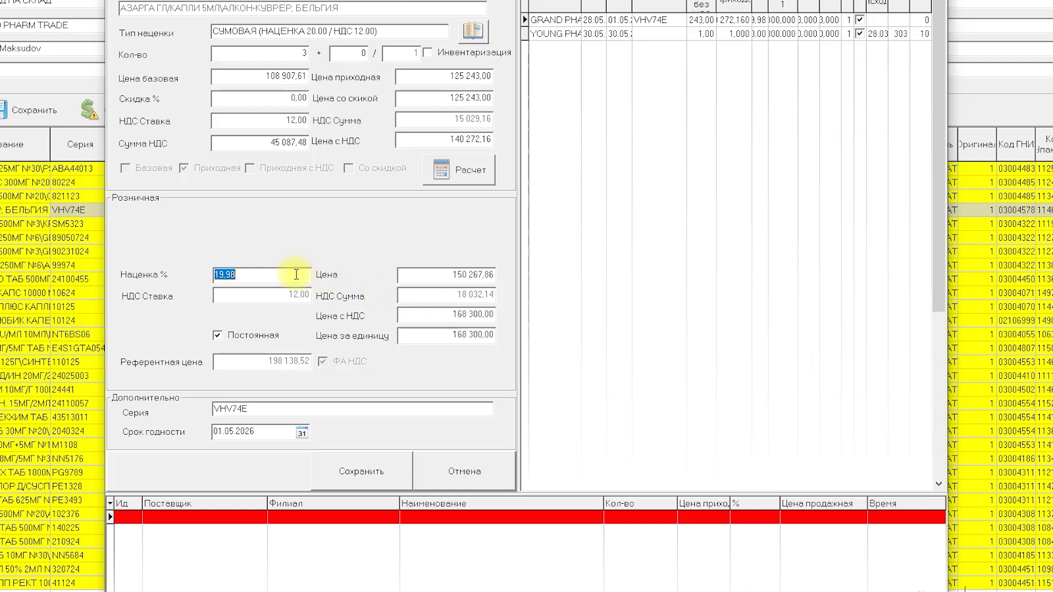
left_click(458, 314)
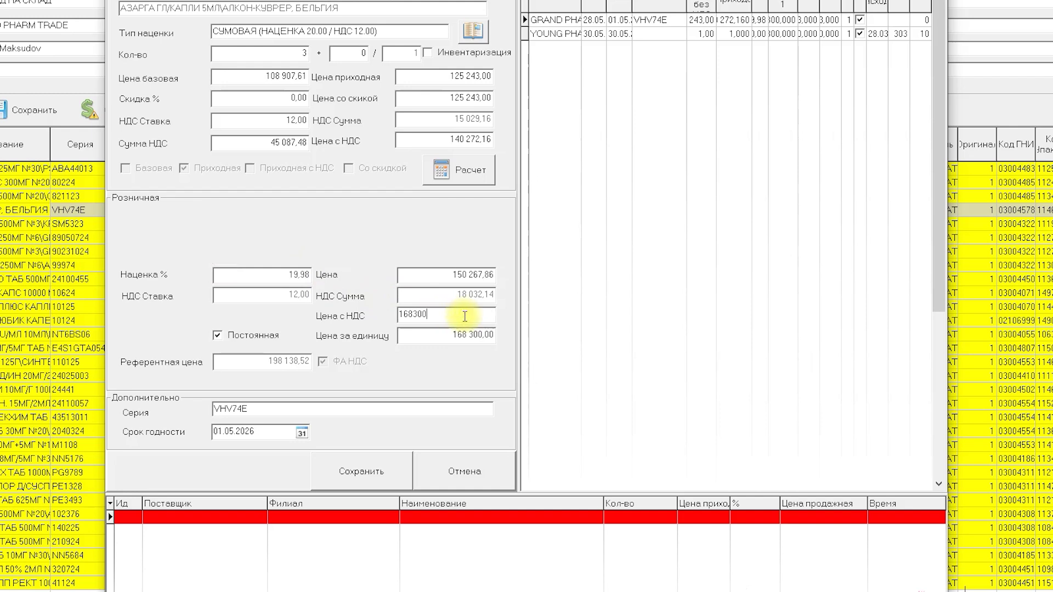
left_click(301, 279)
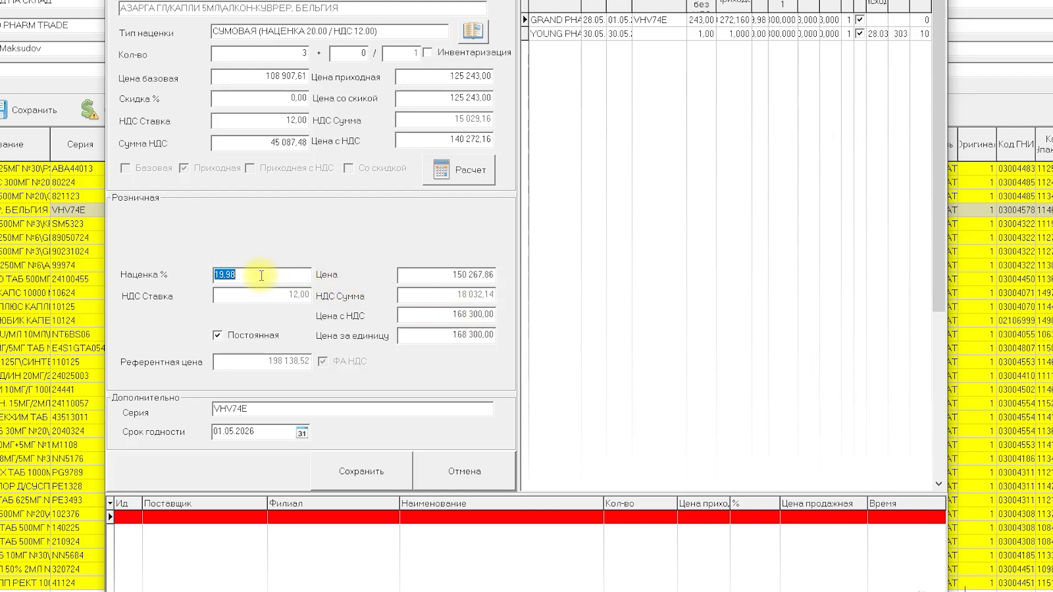
type("10")
- Set the retail price with VAT of АЗАРГА ГЛ/КАПЛИ 5МЛ to 155000 and save the line
left_click(466, 317)
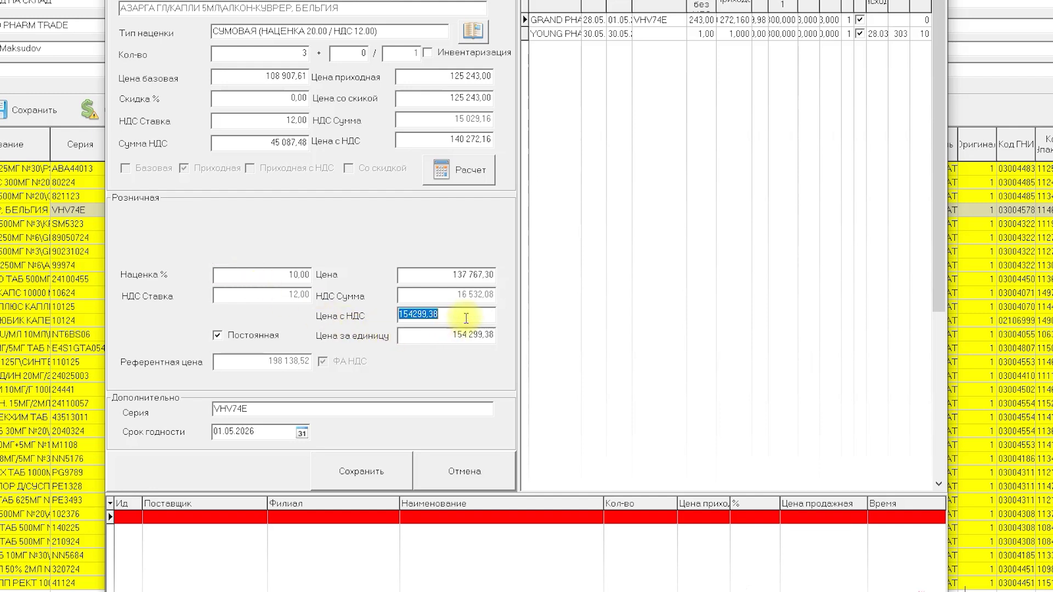
type("155000")
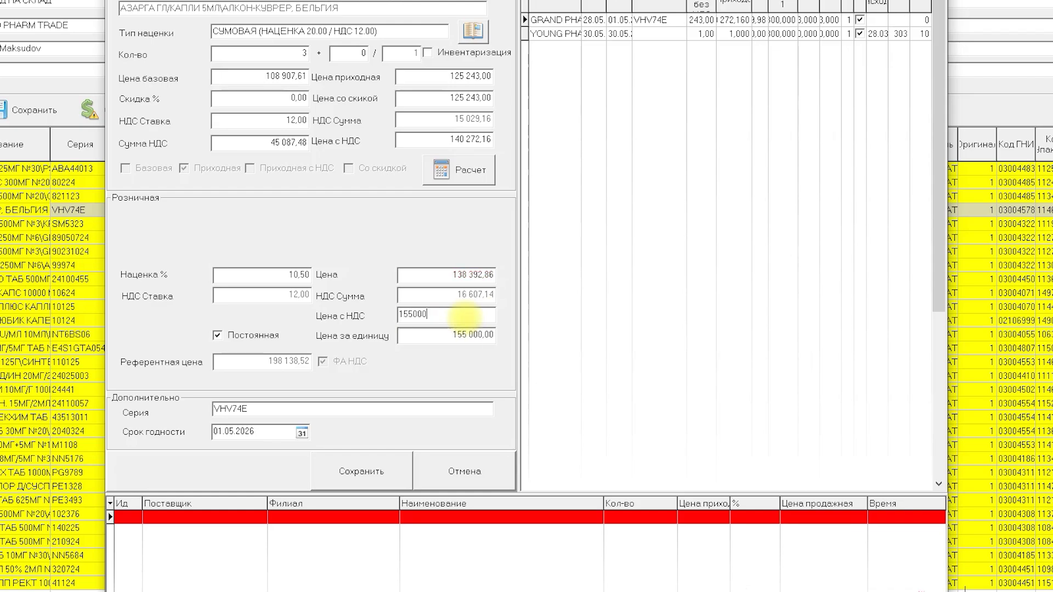
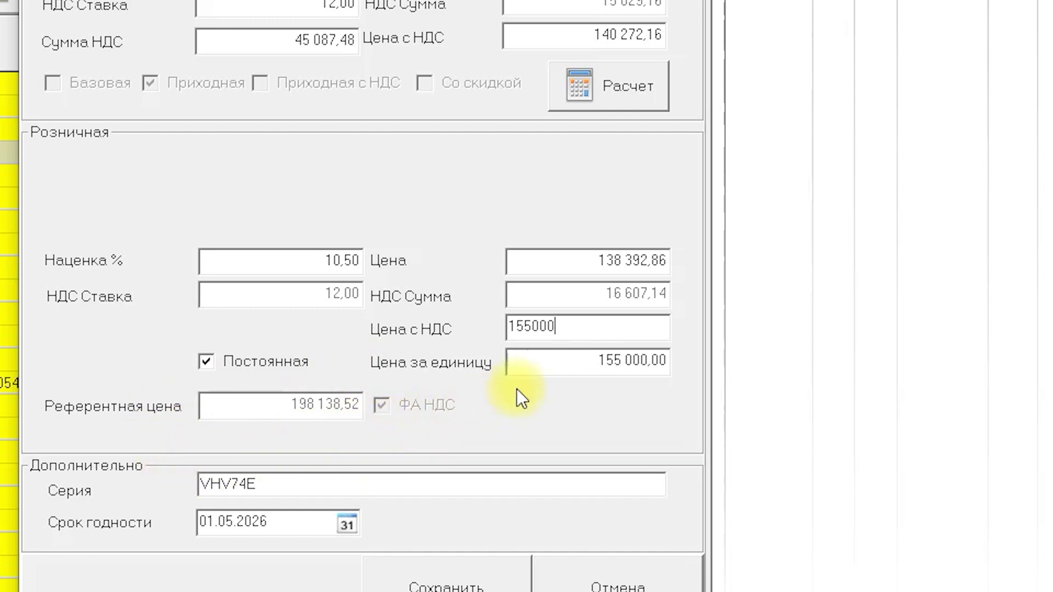
double_click(571, 334)
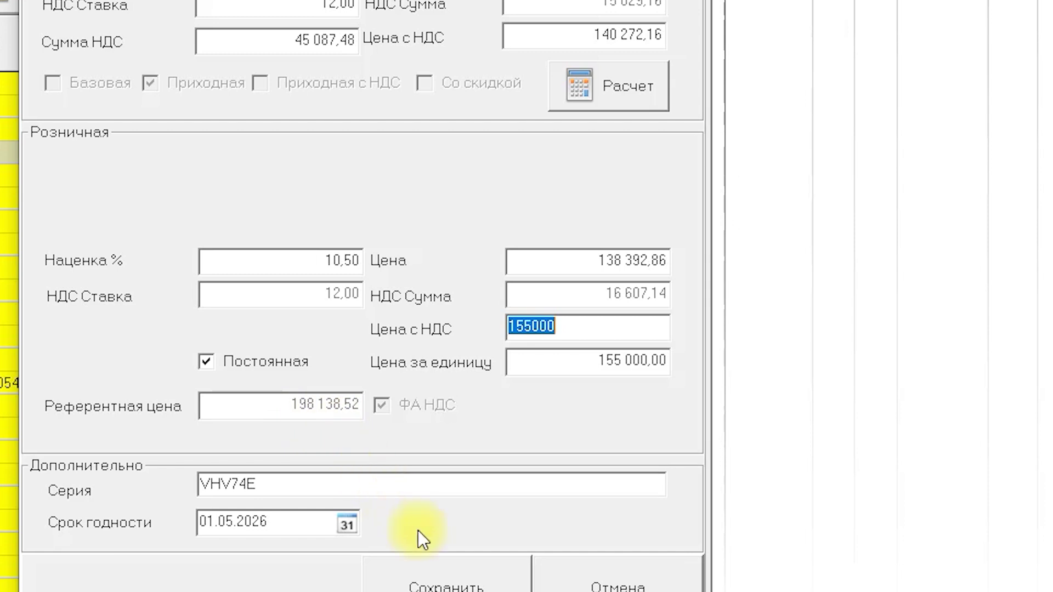
left_click(461, 579)
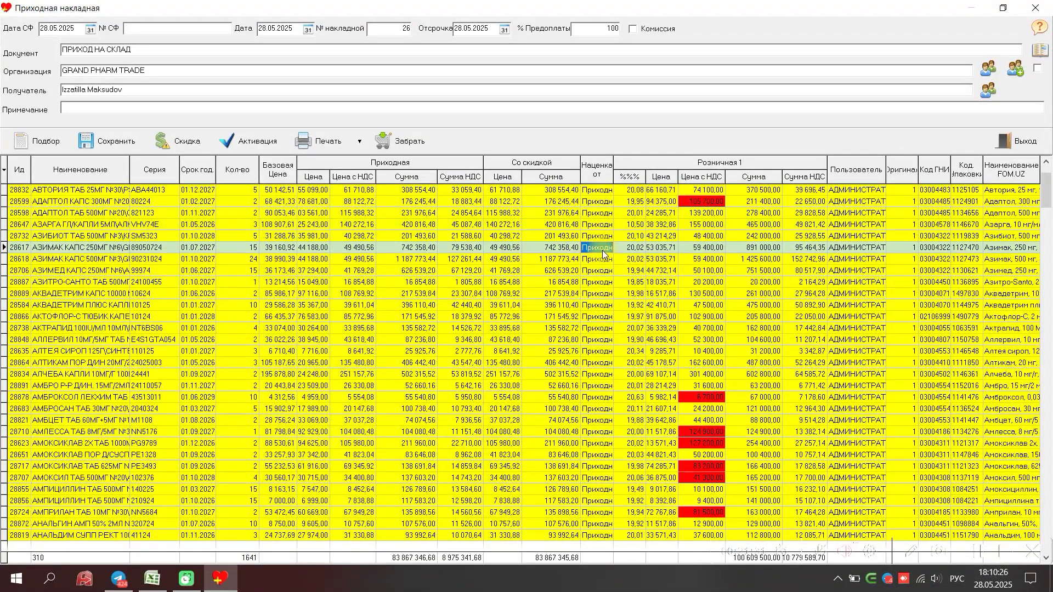
- Review the incoming invoice lines down to БУТЫЛОЧКА 250МЛ for prices, markups and highlighted cells
left_click(607, 283)
left_click(615, 318)
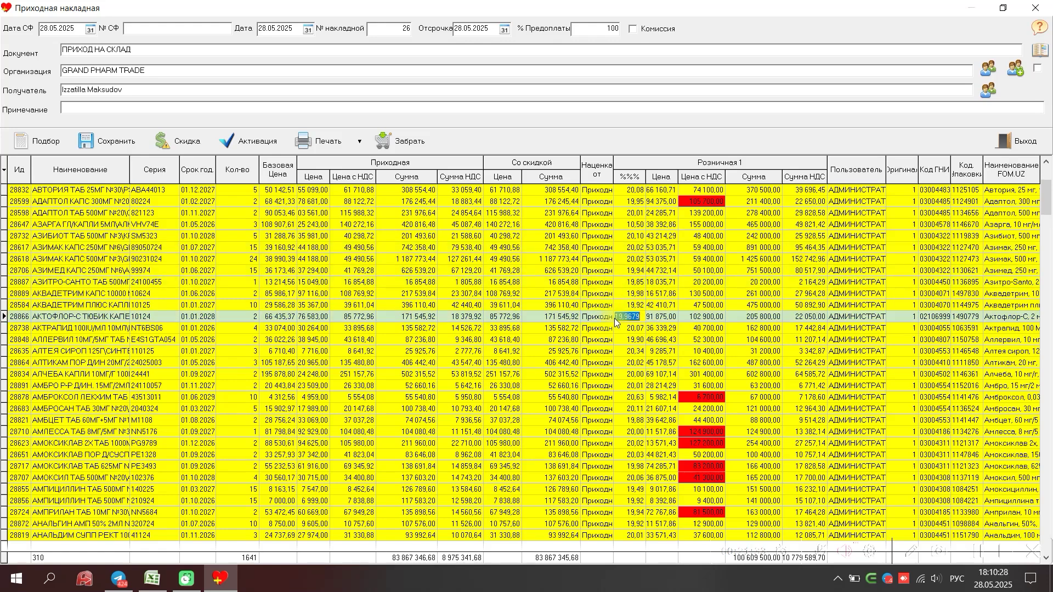
left_click(607, 340)
left_click(471, 364)
key("Down")
key("Down")
key("Down")
key("Down")
key("Down")
key("Down")
key("Down")
key("Down")
key("Down")
key("Down")
key("Down")
key("Down")
key("Down")
key("Down")
key("Down")
key("Down")
key("Down")
key("Down")
key("Down")
key("Down")
key("Down")
key("Down")
key("Down")
key("Down")
key("Down")
key("Down")
key("Down")
key("Down")
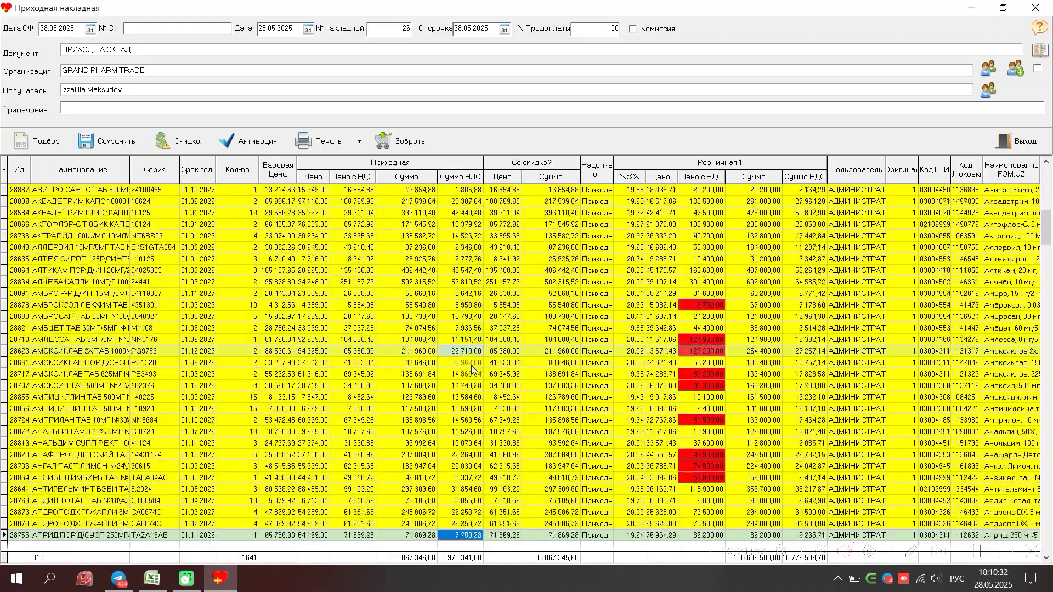
key("Down")
key("Down")
key("Down")
key("Down")
key("Down")
key("Down")
key("Down")
key("Down")
key("Down")
key("Down")
key("Down")
key("Down")
key("Down")
key("Down")
key("Down")
key("Down")
key("Down")
key("Down")
key("Down")
key("Down")
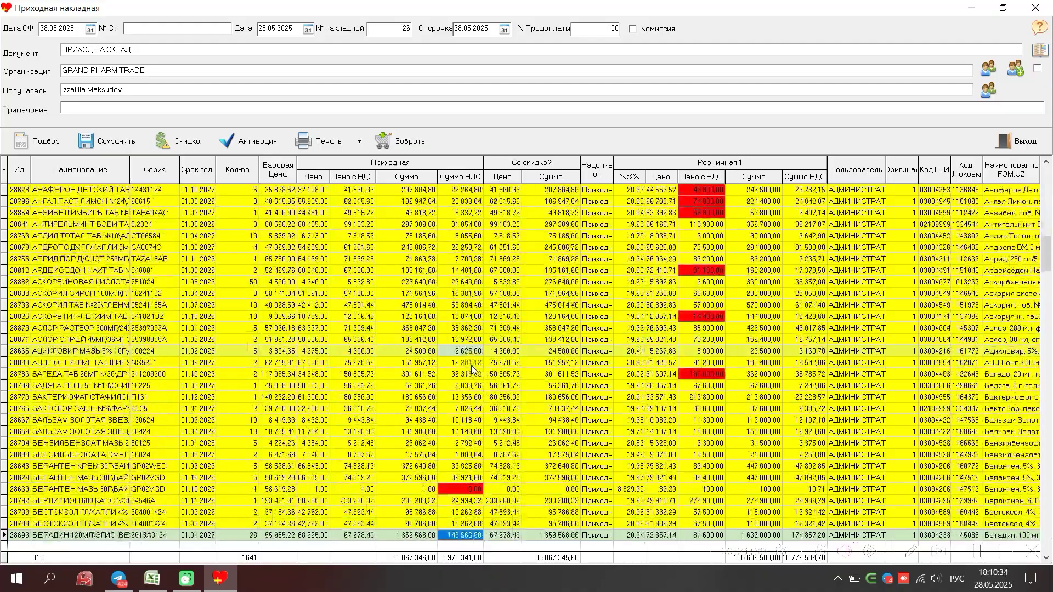
key("Down")
key("Down")
key("Down")
key("Down")
key("Down")
key("Down")
key("Down")
key("Down")
key("Down")
key("Down")
key("Down")
key("Down")
key("Down")
key("Down")
key("Down")
key("Down")
key("Down")
key("Down")
key("Down")
key("Down")
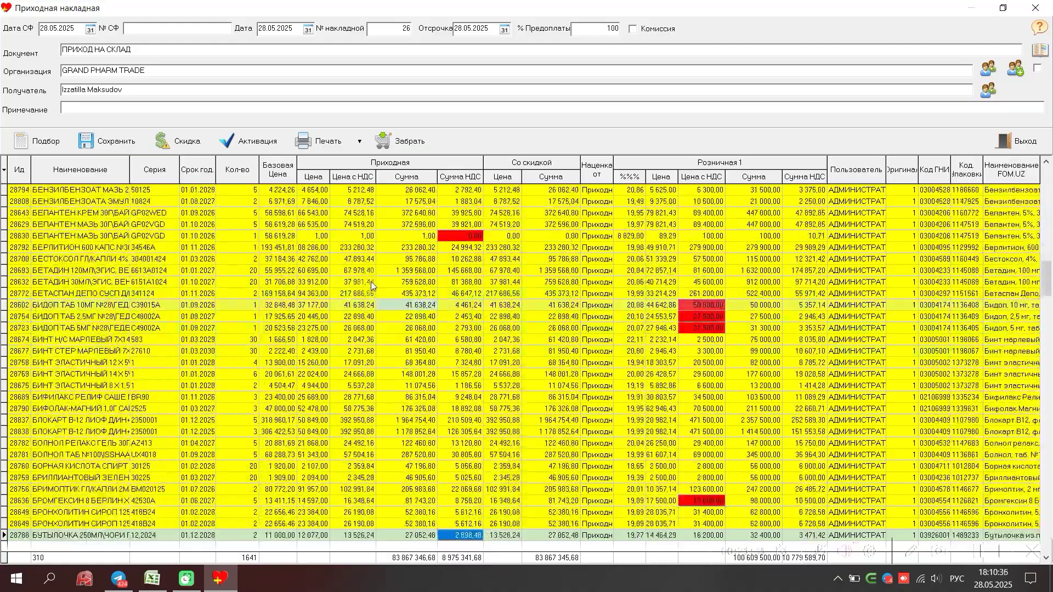
- Go back to the БЕПАНТЕН МАЗЬ 30Г line with series GP02VGD and quantity 1, and select its base price
key("Up")
key("Up")
key("Up")
key("Up")
key("Up")
key("Up")
key("Up")
key("Up")
key("Up")
key("Up")
key("Up")
key("Up")
key("Up")
key("Up")
key("Up")
key("Up")
key("Up")
key("Up")
key("Up")
key("Up")
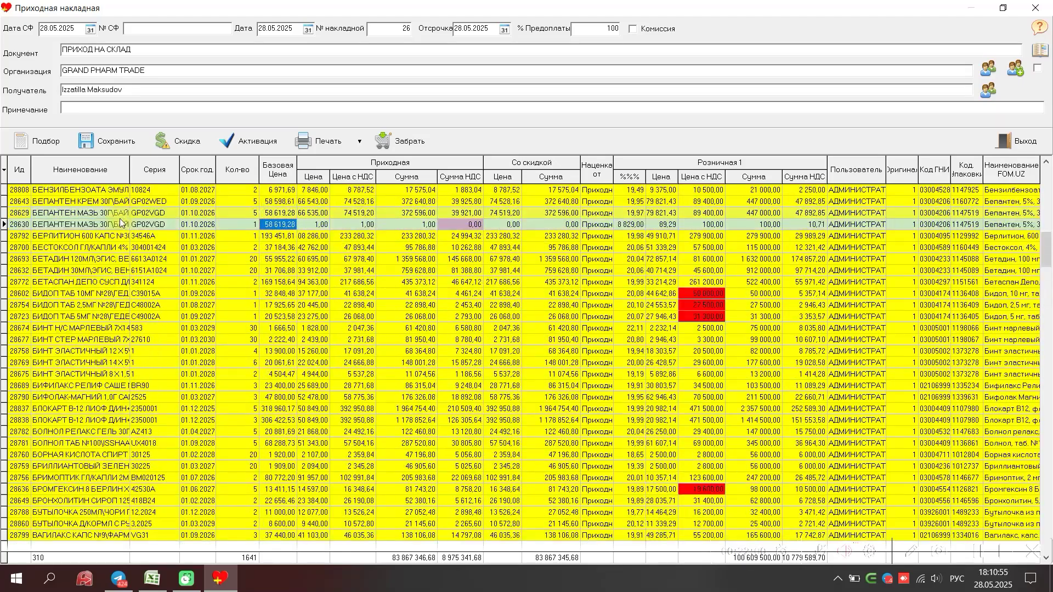
- Compare the two БЕПАНТЕН МАЗЬ 30Г lines with series GP02VGD by base price, quantity, incoming price and retail price with VAT
left_click(110, 217)
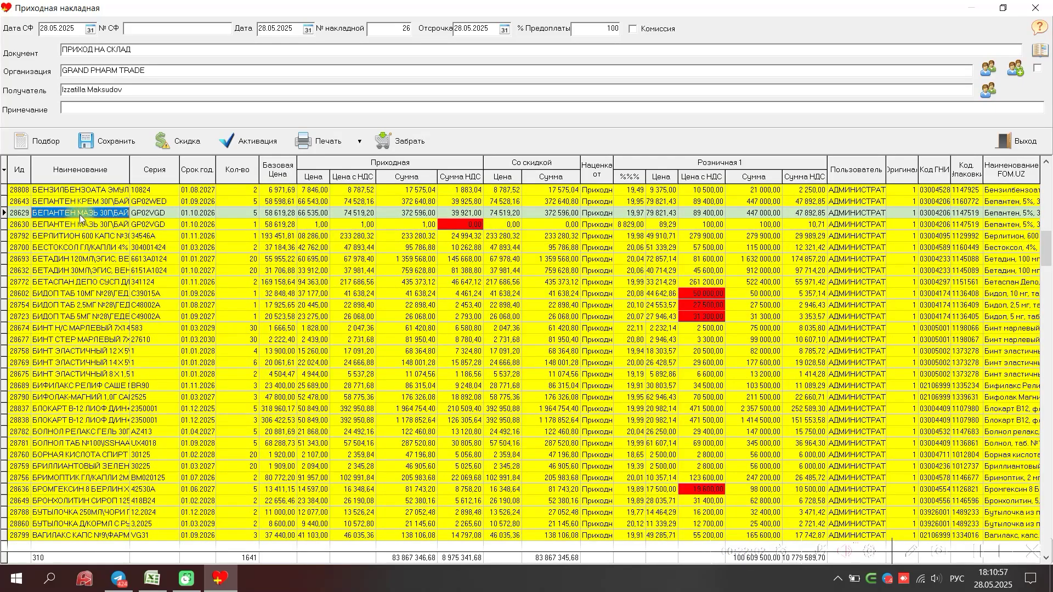
left_click(257, 215)
left_click(253, 224)
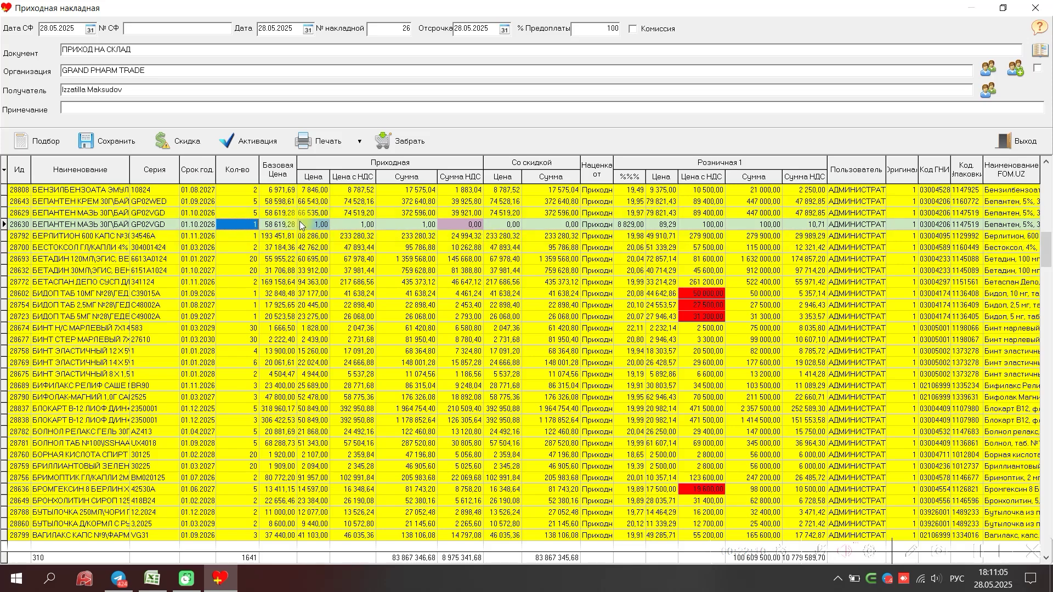
left_click(354, 225)
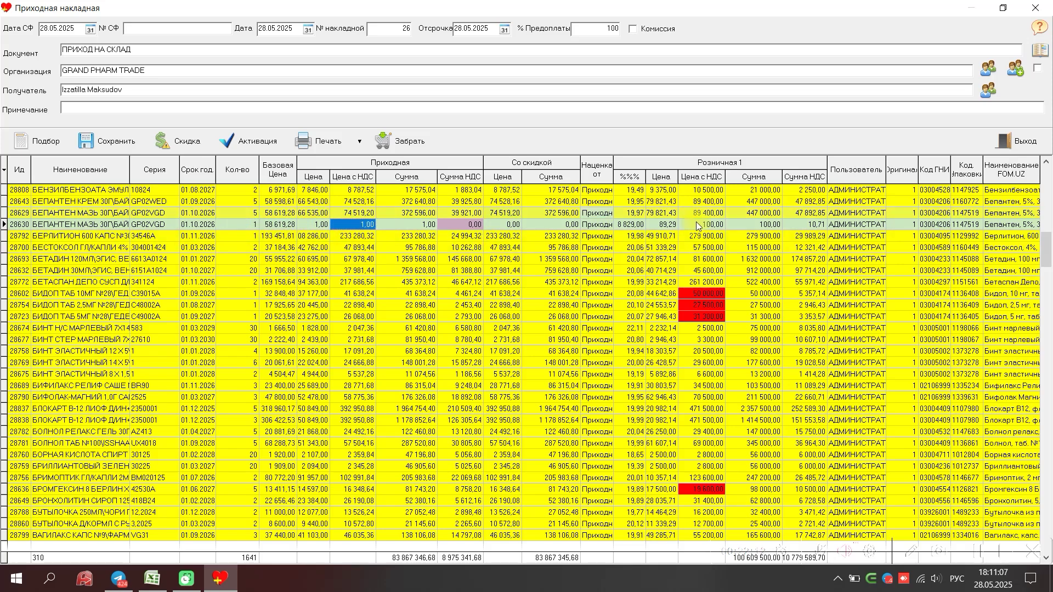
left_click(713, 225)
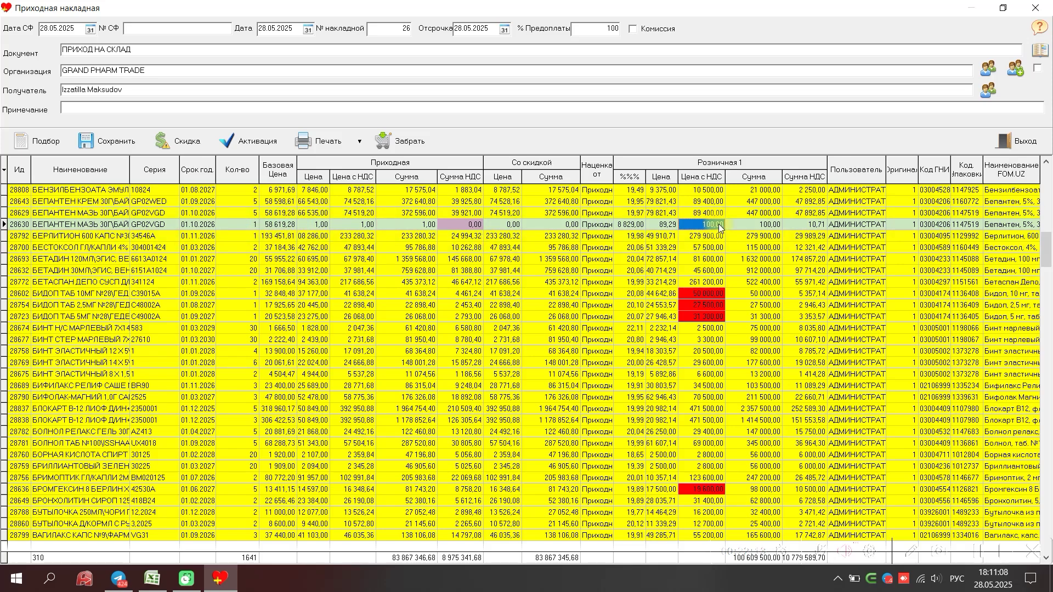
left_click(69, 225)
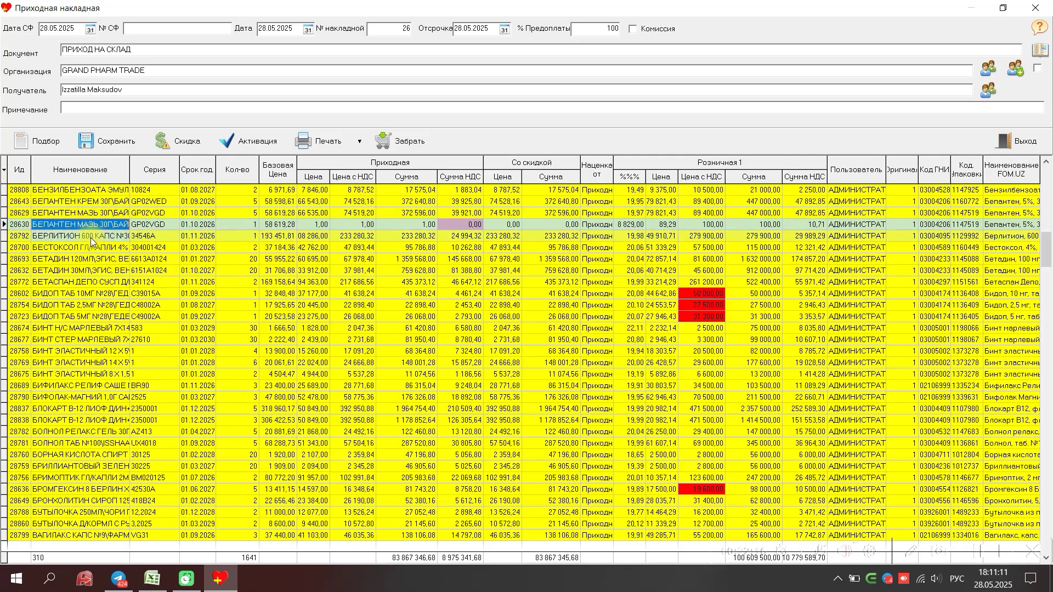
- Clear the discount on the БЕПАНТЕН МАЗЬ 30Г line with quantity 1, set its retail price with VAT to 56000 and save it
double_click(72, 224)
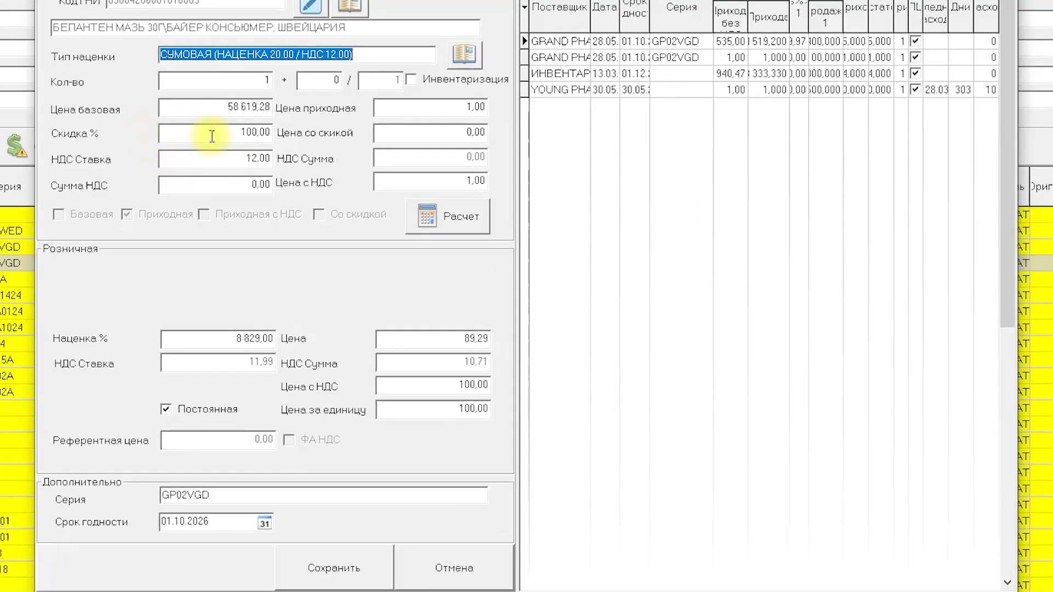
left_click(223, 138)
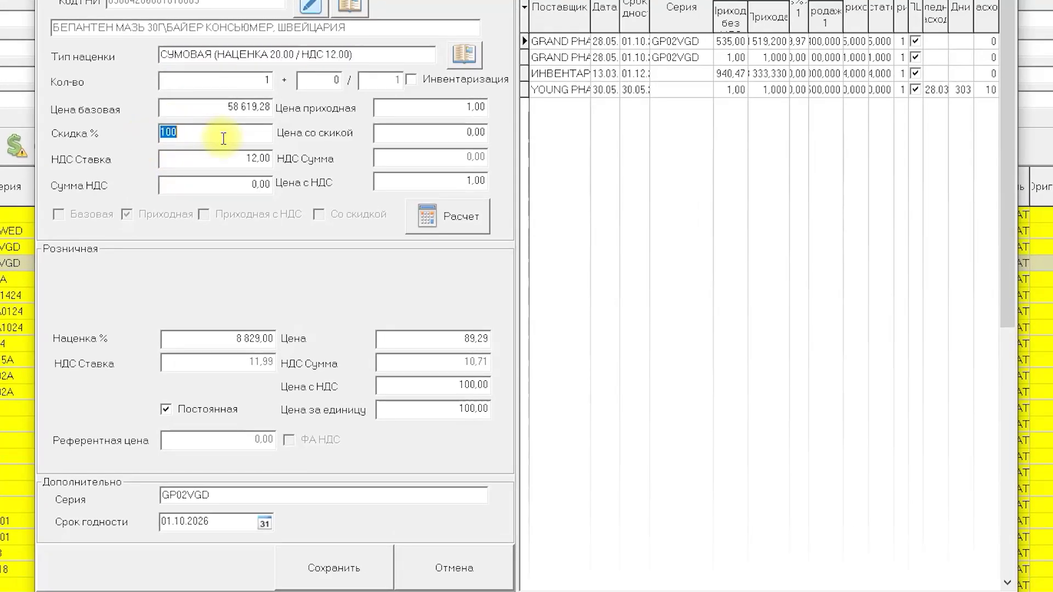
key("BackSpace")
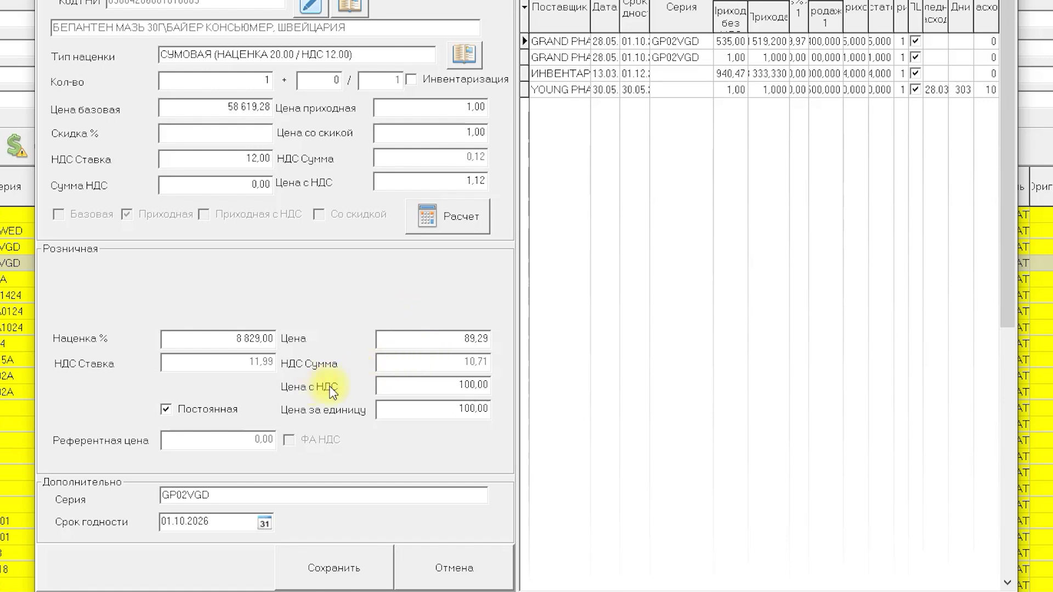
left_click(410, 390)
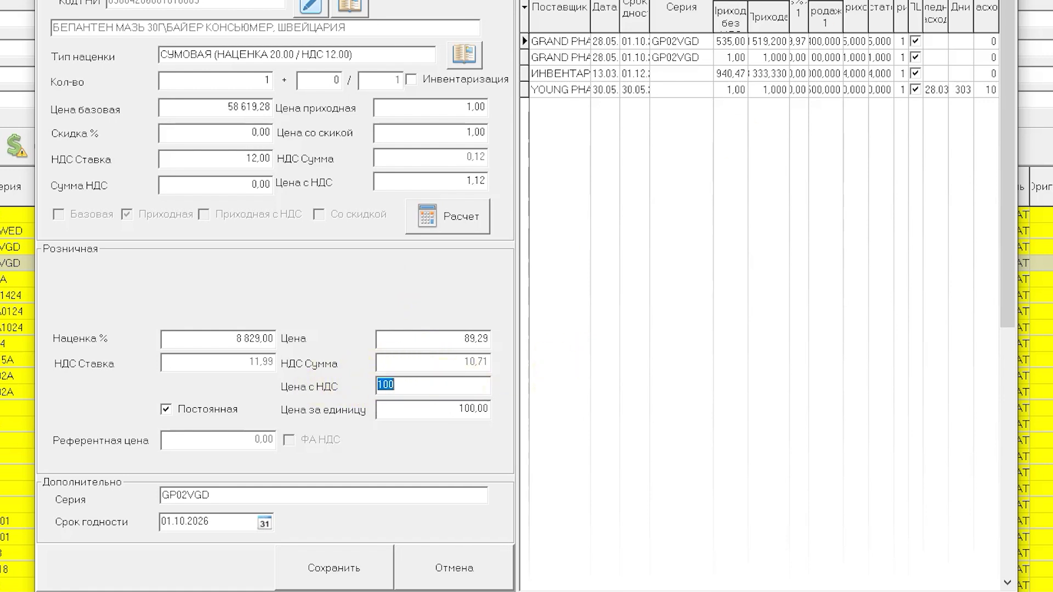
type("56000")
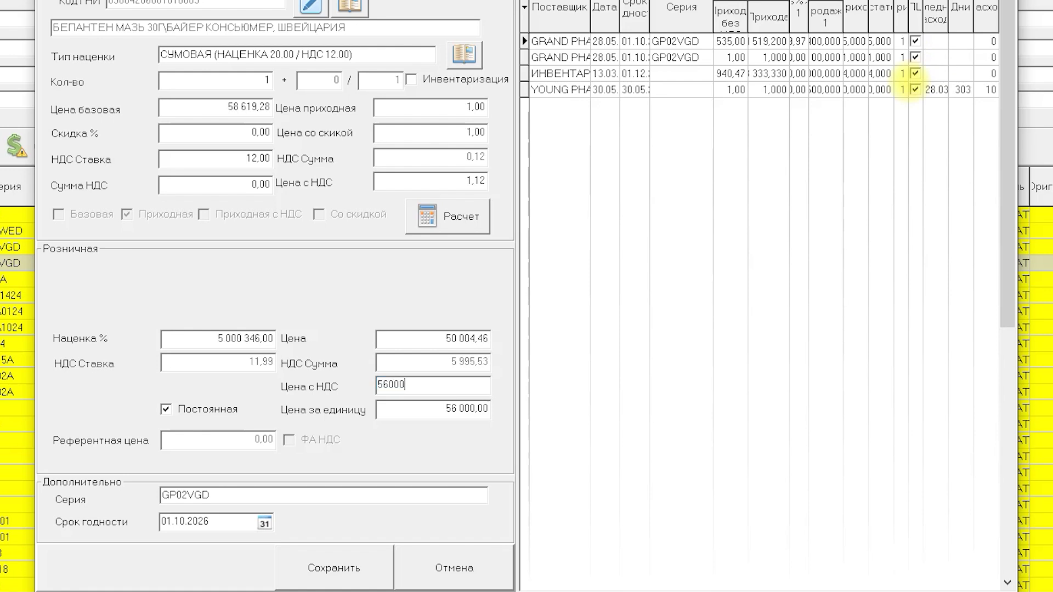
left_click(343, 570)
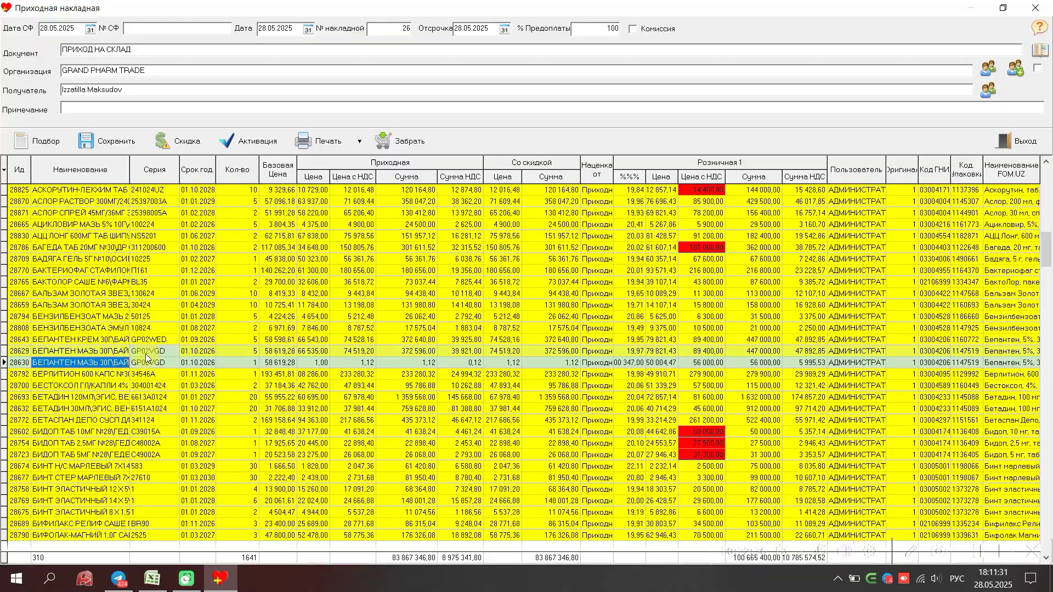
- Recheck both БЕПАНТЕН МАЗЬ 30Г lines, reopen the one with quantity 1 to inspect its discount, and save it
left_click(112, 352)
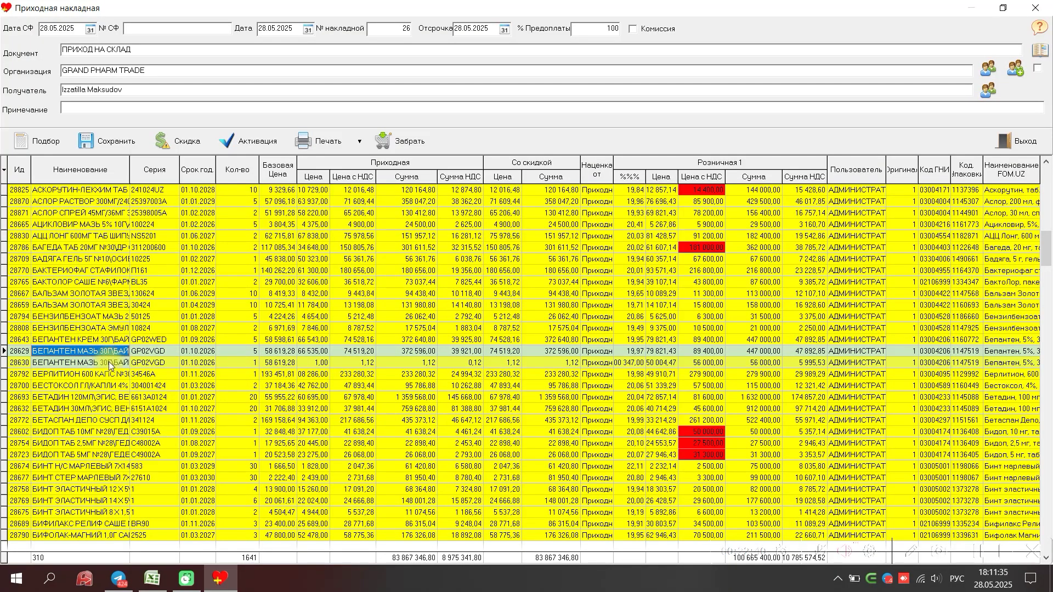
left_click(110, 364)
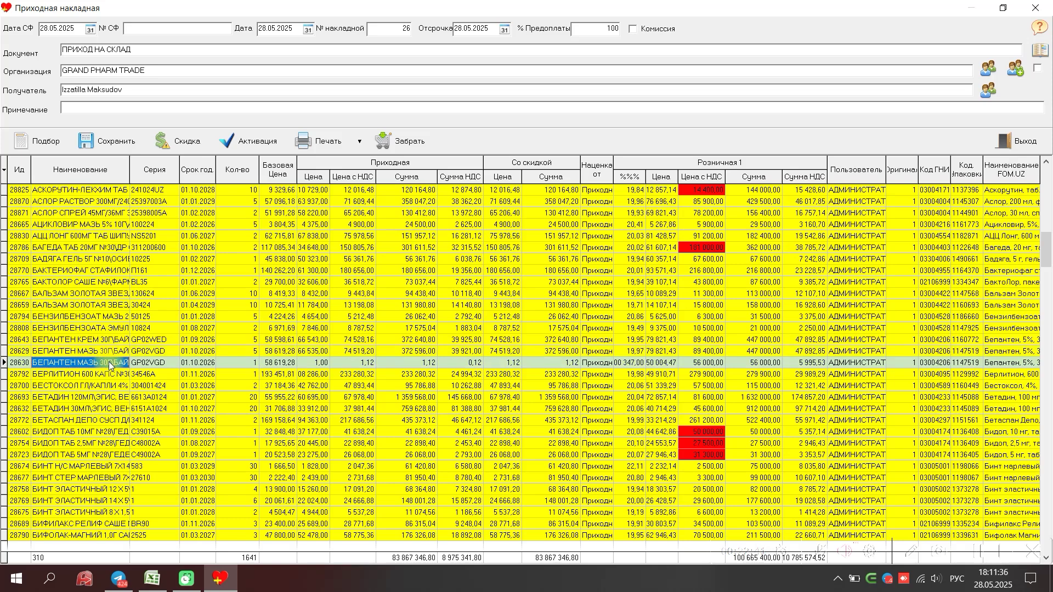
left_click(322, 362)
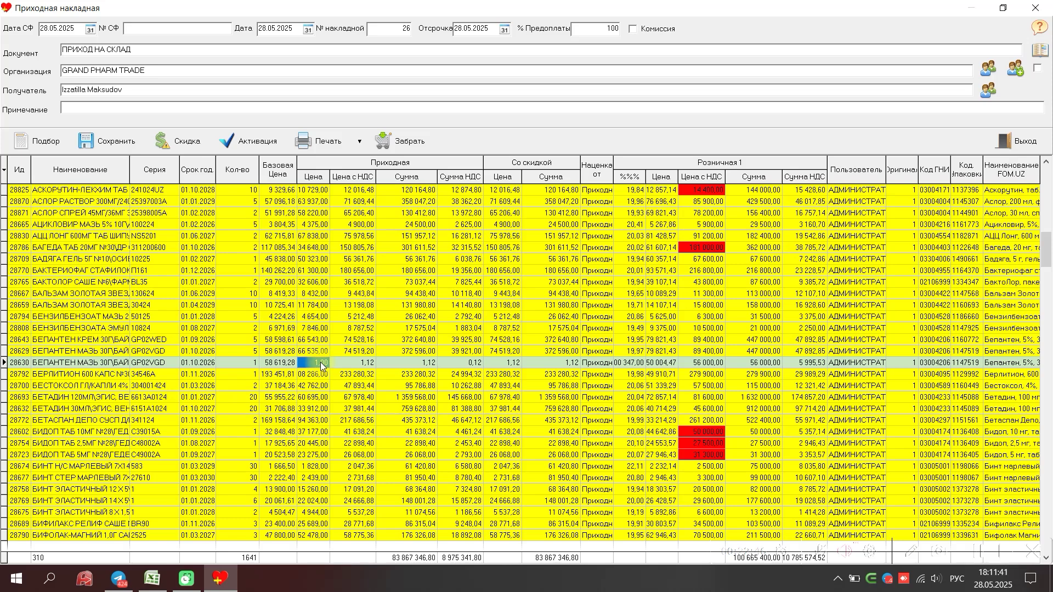
double_click(321, 364)
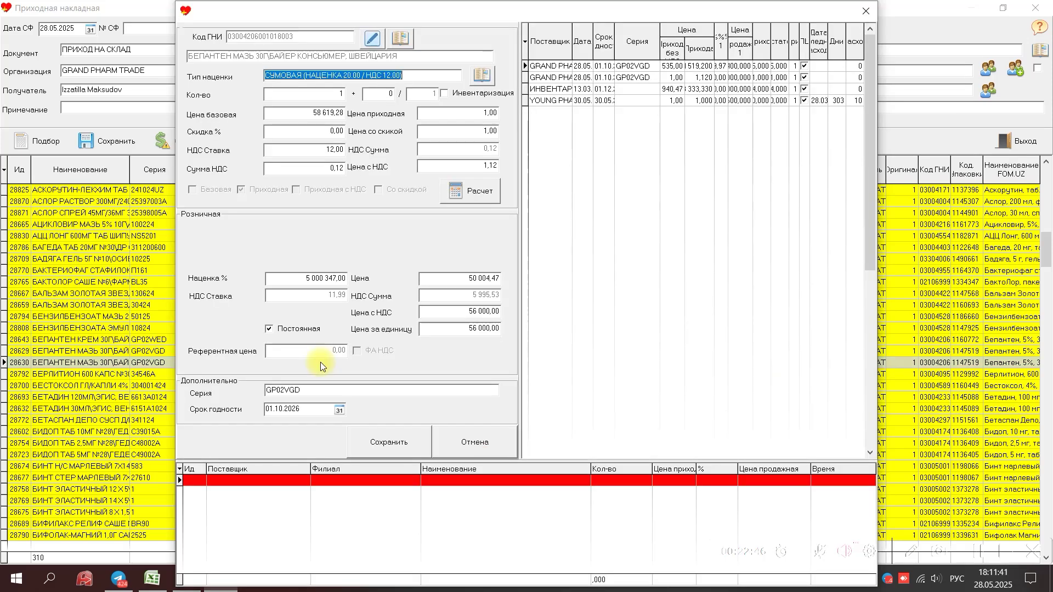
left_click(291, 134)
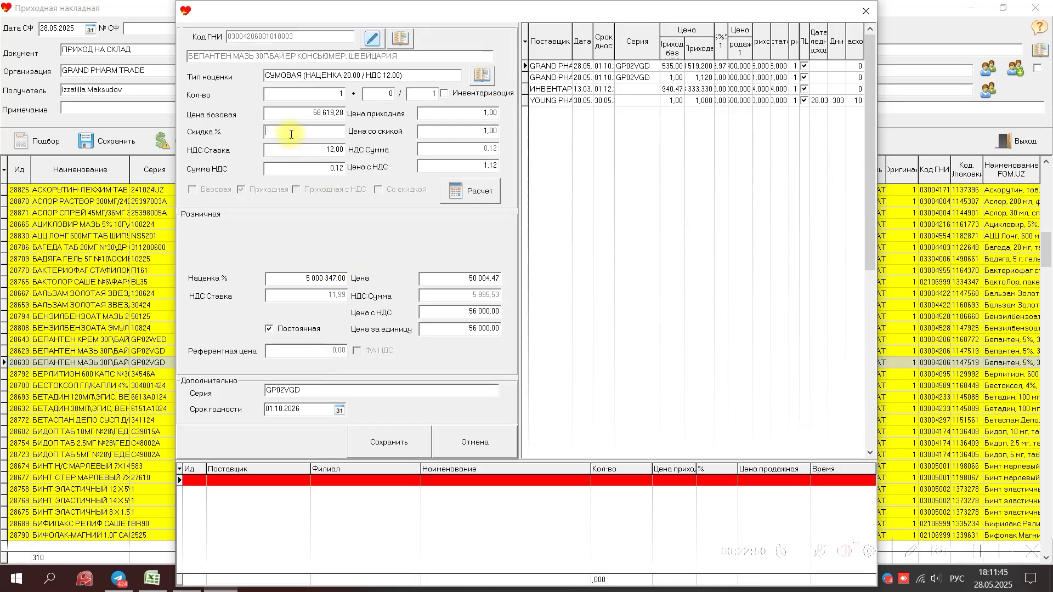
left_click(402, 438)
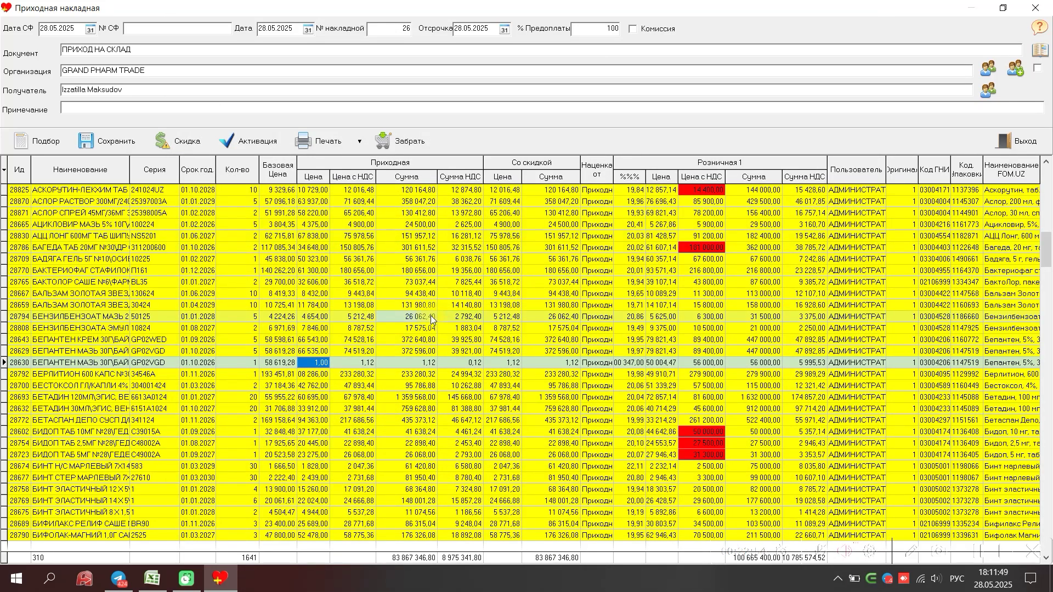
- Review the invoice lines from АСКОРУТИН down to ИЗОФРА СПРЕЙ for expiry dates, prices, markups and red-highlighted cells
left_click(705, 192)
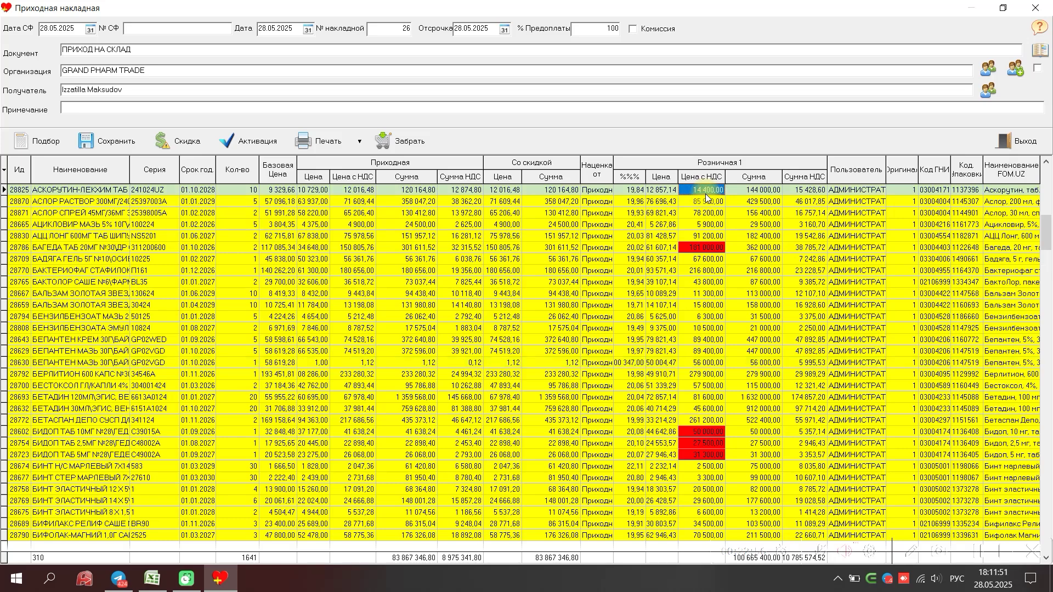
left_click(193, 251)
key("Down")
key("Down")
key("Down")
key("Down")
key("Down")
key("Down")
key("Down")
key("Down")
key("Down")
key("Down")
key("Down")
key("Down")
key("Down")
key("Down")
key("Down")
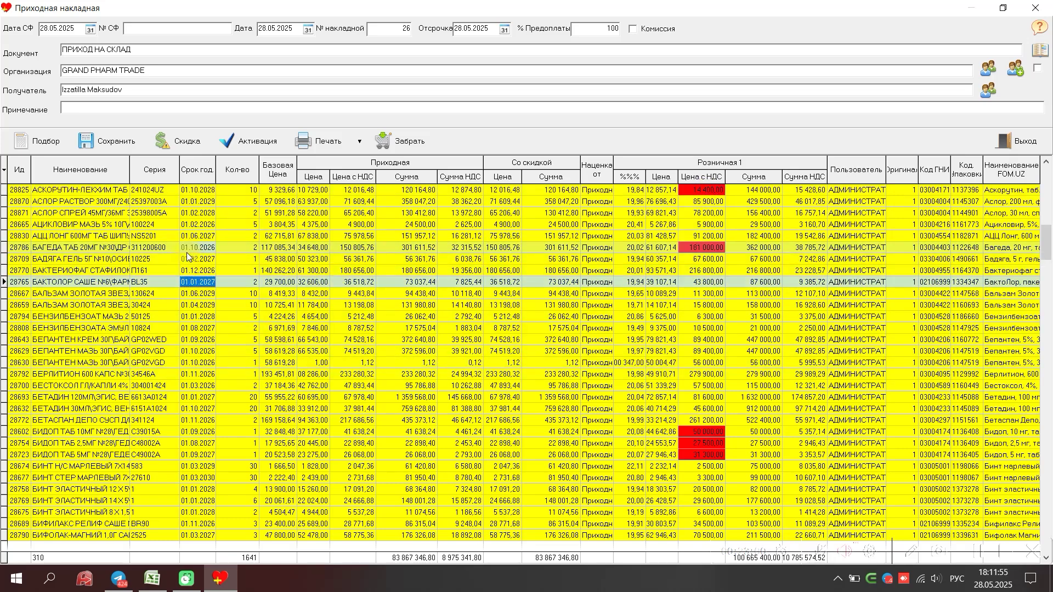
key("Down")
key("Down")
key("Down")
key("Down")
key("Down")
key("Down")
key("Down")
key("Down")
key("Down")
key("Down")
key("Down")
key("Down")
key("Down")
key("Down")
key("Down")
key("Down")
key("Down")
key("Down")
key("Down")
key("Down")
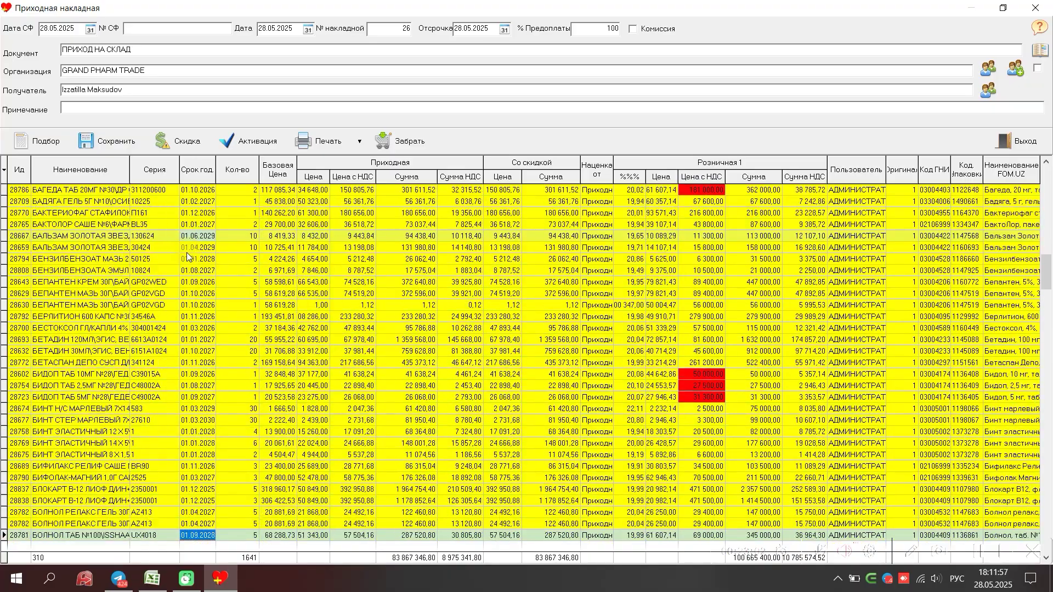
key("Down")
key("Down")
key("Down")
key("Down")
key("Down")
key("Down")
key("Down")
key("Down")
key("Down")
key("Down")
key("Down")
key("Down")
key("Down")
key("Down")
key("Down")
key("Down")
key("Down")
key("Down")
key("Down")
key("Down")
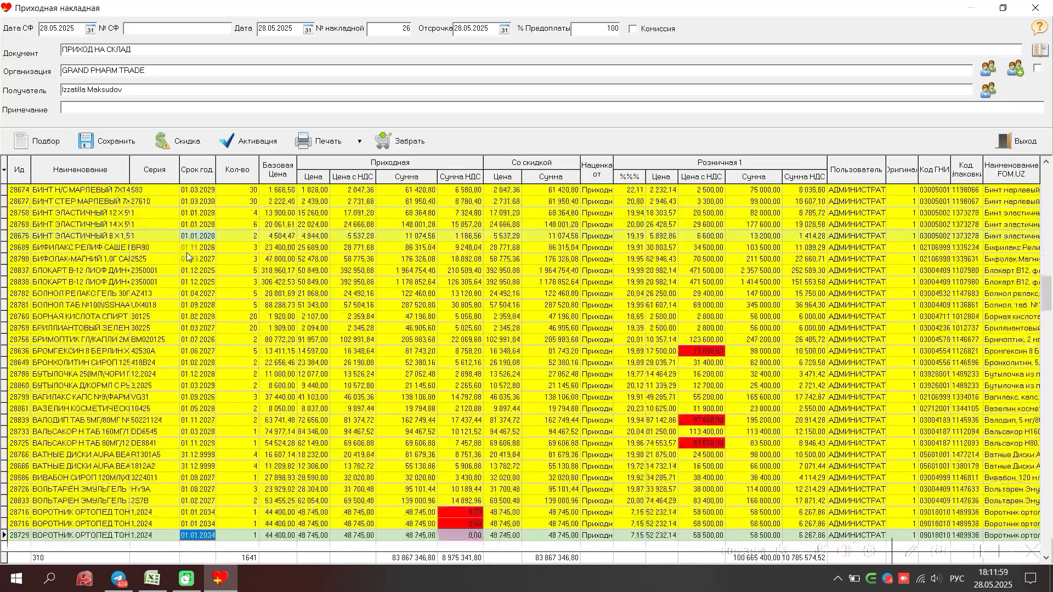
key("Down")
key("Down")
key("Down")
key("Down")
key("Down")
key("Down")
key("Down")
key("Down")
key("Down")
key("Down")
key("Down")
key("Down")
key("Down")
key("Down")
key("Down")
key("Down")
key("Down")
key("Down")
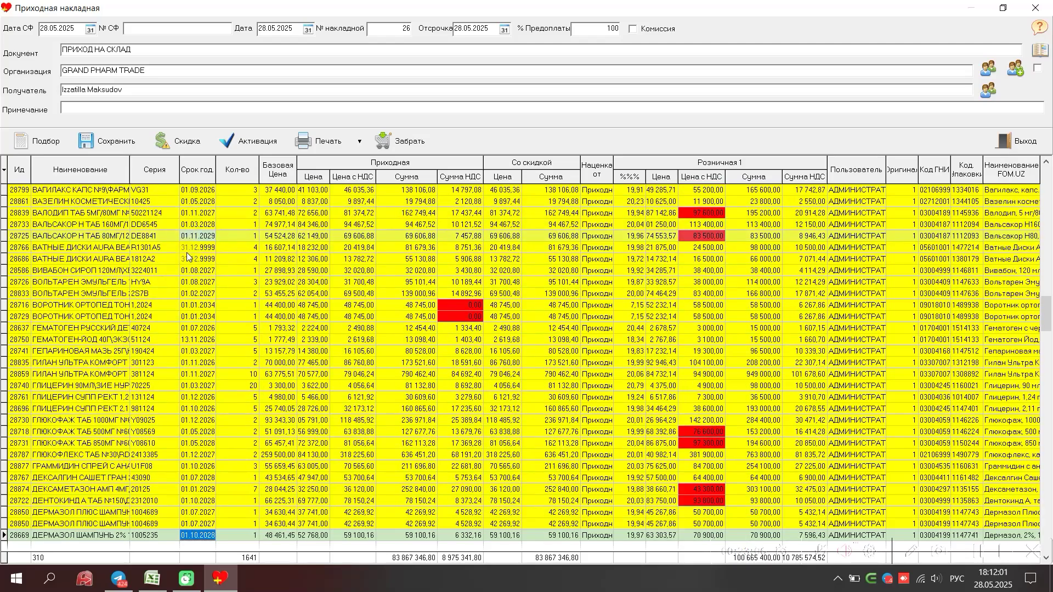
key("Down")
key("Down")
key("Down")
key("Down")
key("Down")
key("Down")
key("Down")
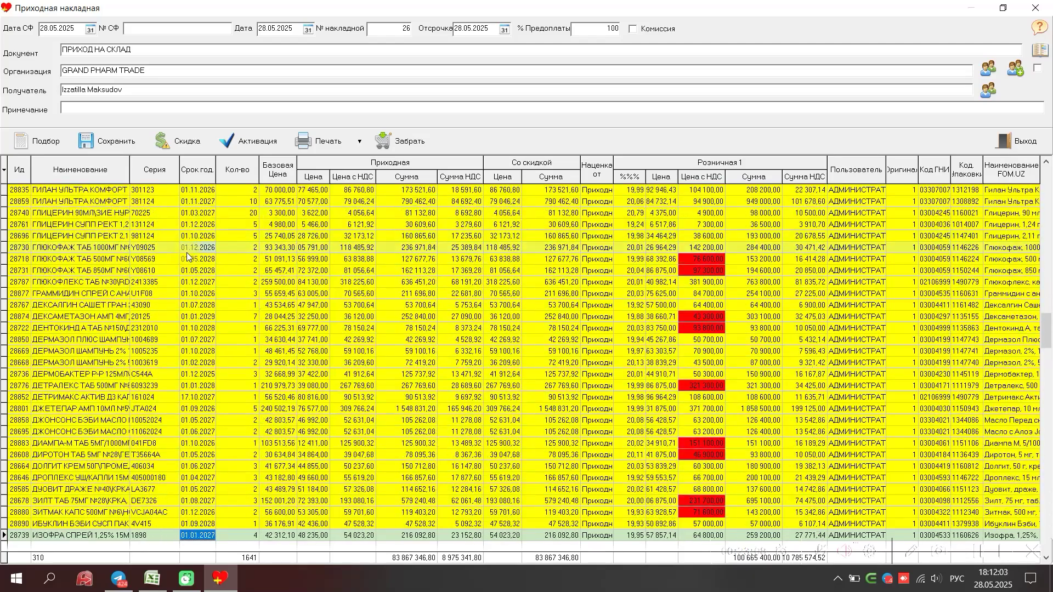
- Go back up to the ДИАМПА-М ТАБ 5МГ/1000МГ №28 invoice line and open it for editing
key("Right")
key("Right")
key("Up")
key("Up")
key("Up")
key("Up")
key("Up")
key("Up")
key("Up")
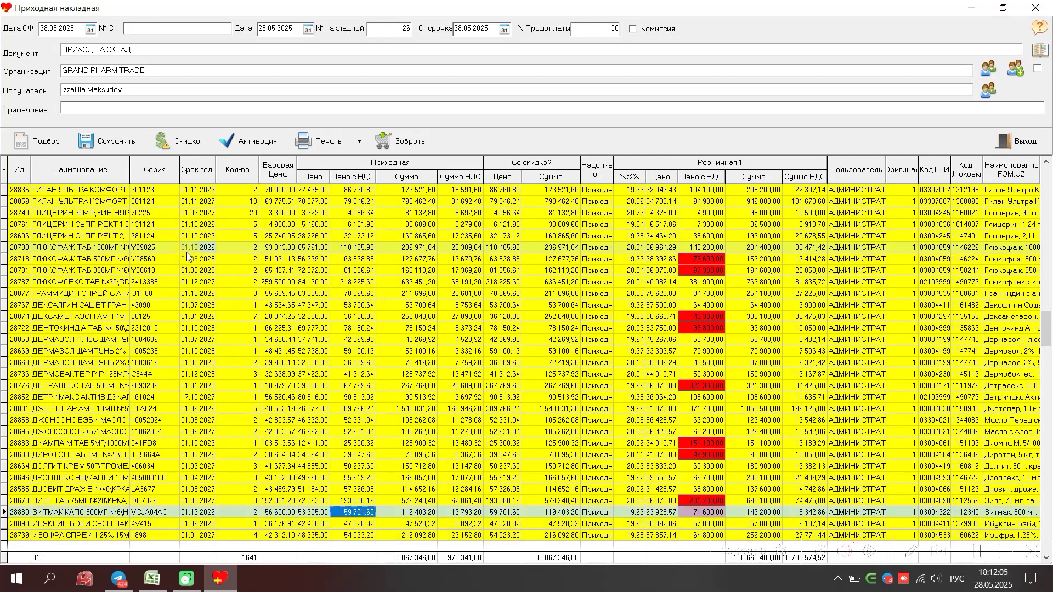
key("Right")
key("Right")
key("Right")
key("Right")
key("Right")
key("Right")
key("Right")
key("Right")
key("Right")
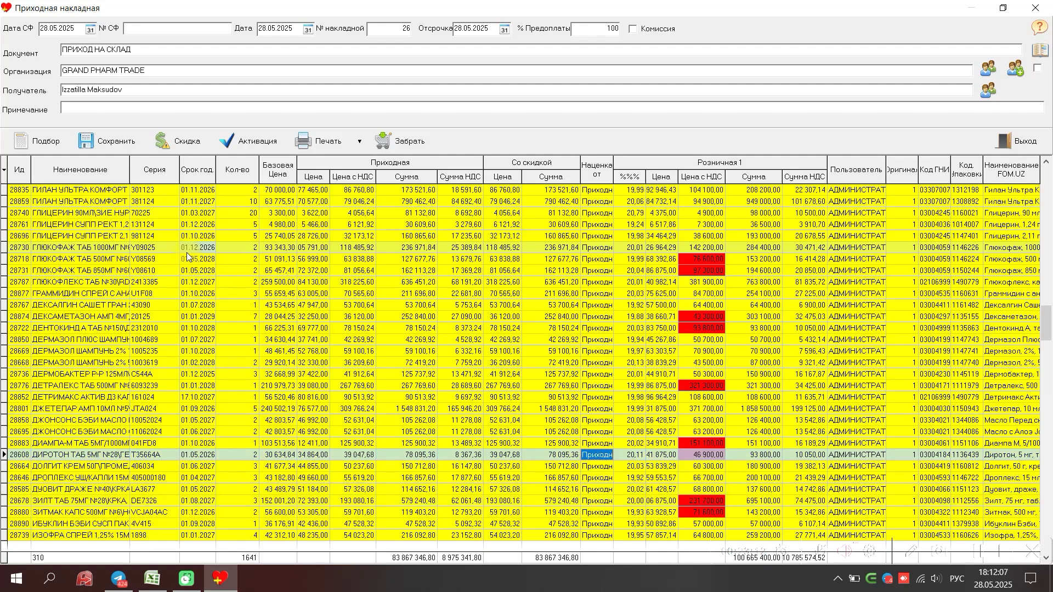
key("Up")
key("Left")
key("Return")
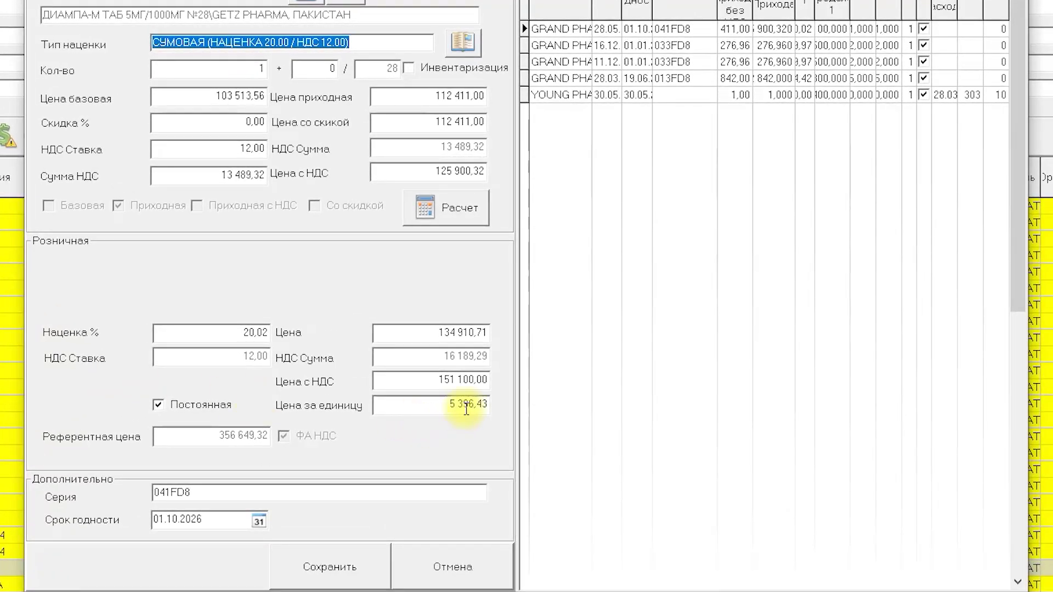
- Set the retail price per unit of ДИАМПА-М ТАБ 5МГ/1000МГ №28 to 5300 and save the line
left_click(466, 409)
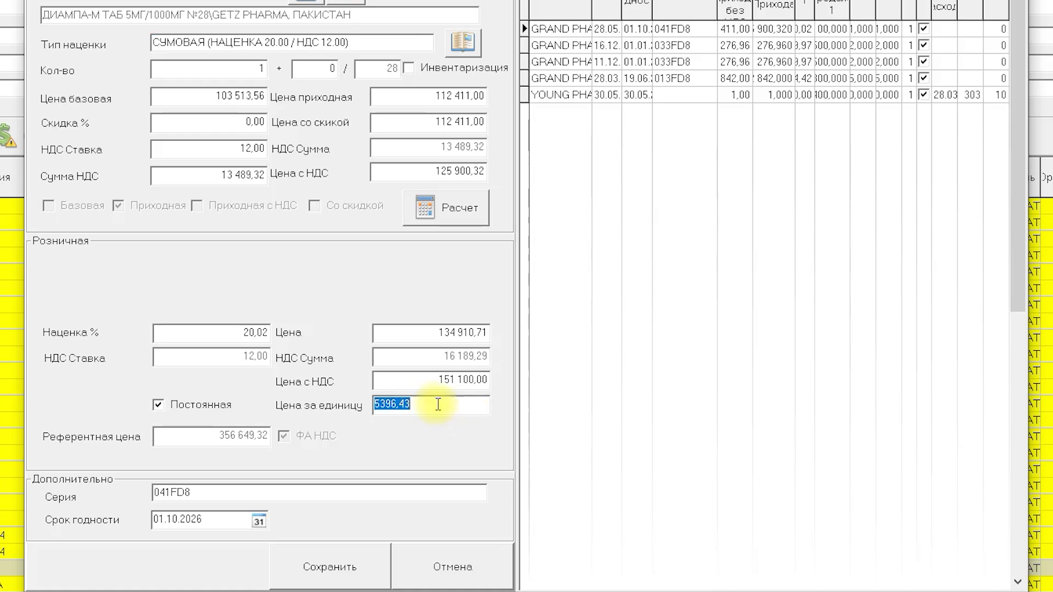
left_click(433, 384)
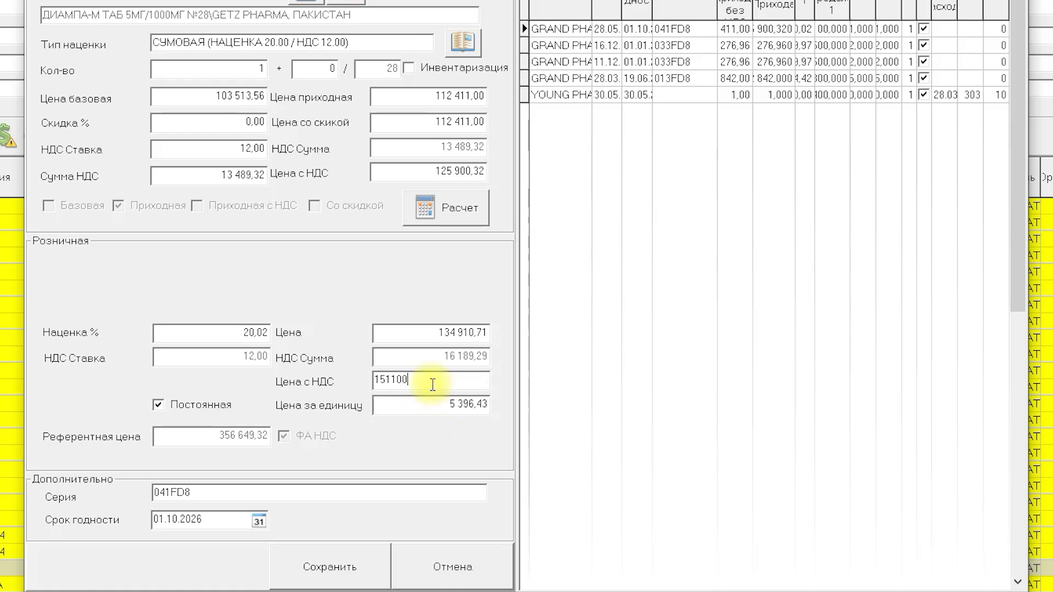
left_click(455, 404)
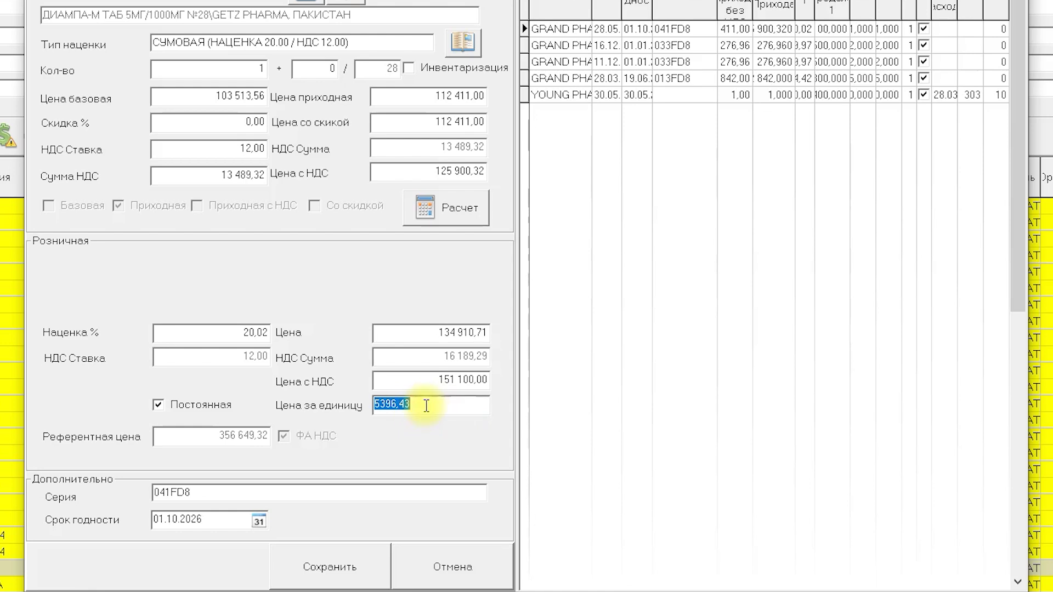
type("5300")
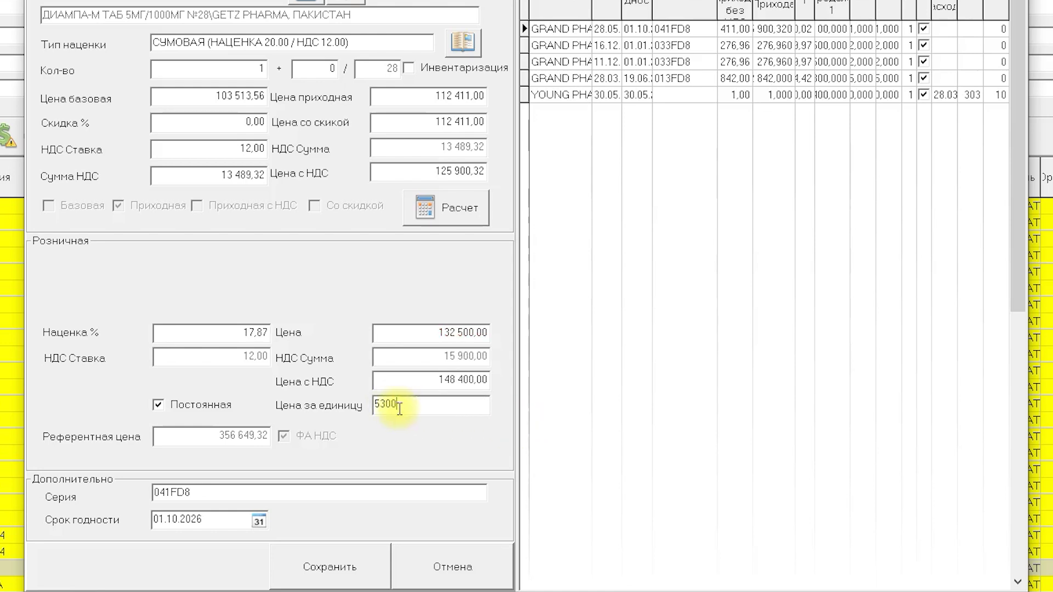
left_click(349, 566)
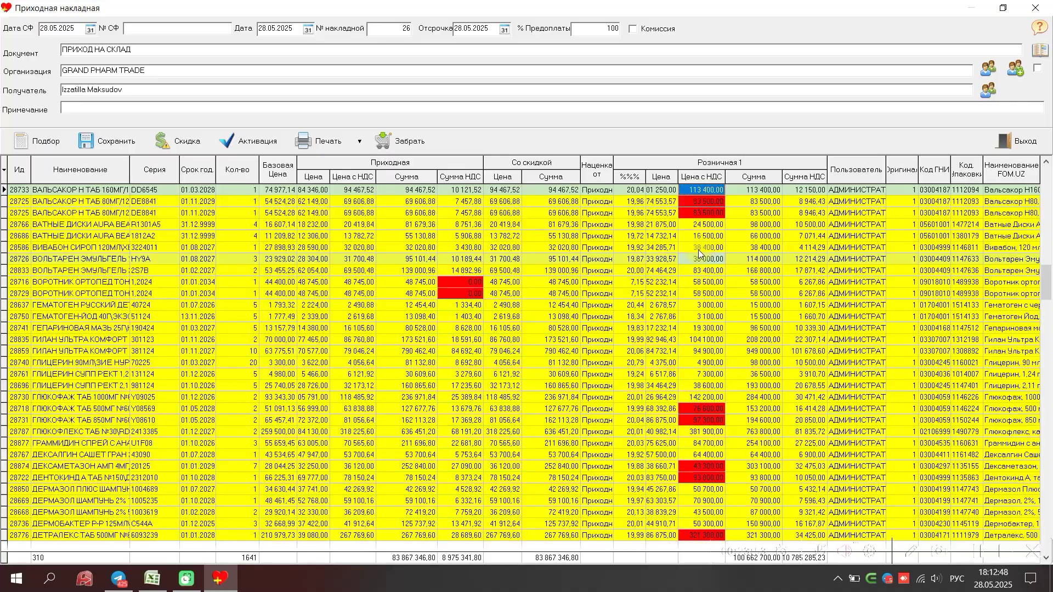
- Look back up through the invoice lines to БИДОП ТАБ 10МГ №28, checking the highlighted retail prices
scroll(773, 290, "up", 5)
scroll(699, 249, "up", 11)
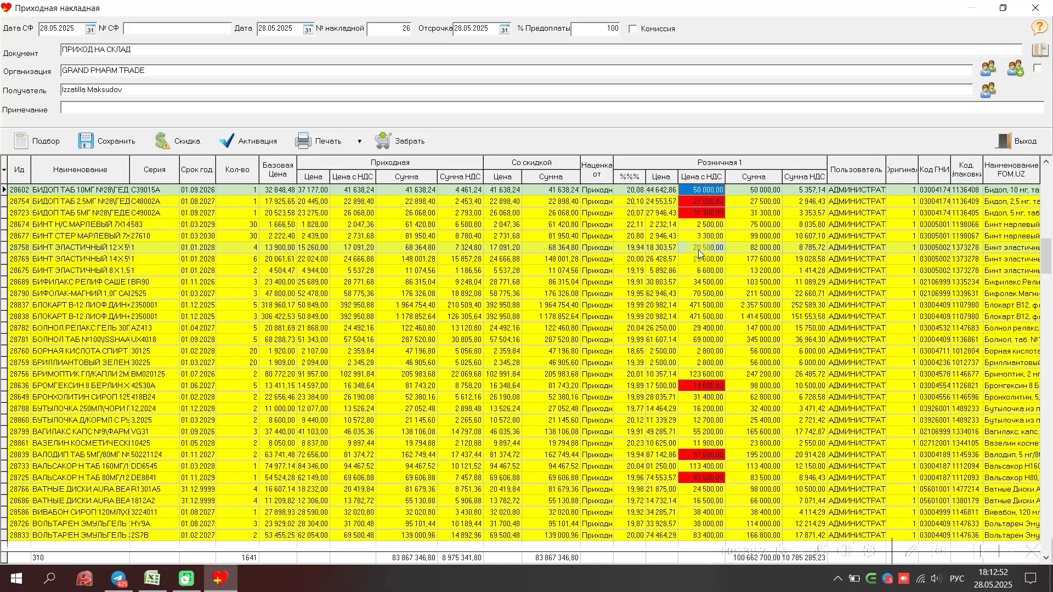
- Try to activate the incoming invoice and dismiss the resulting message
scroll(406, 236, "up", 10)
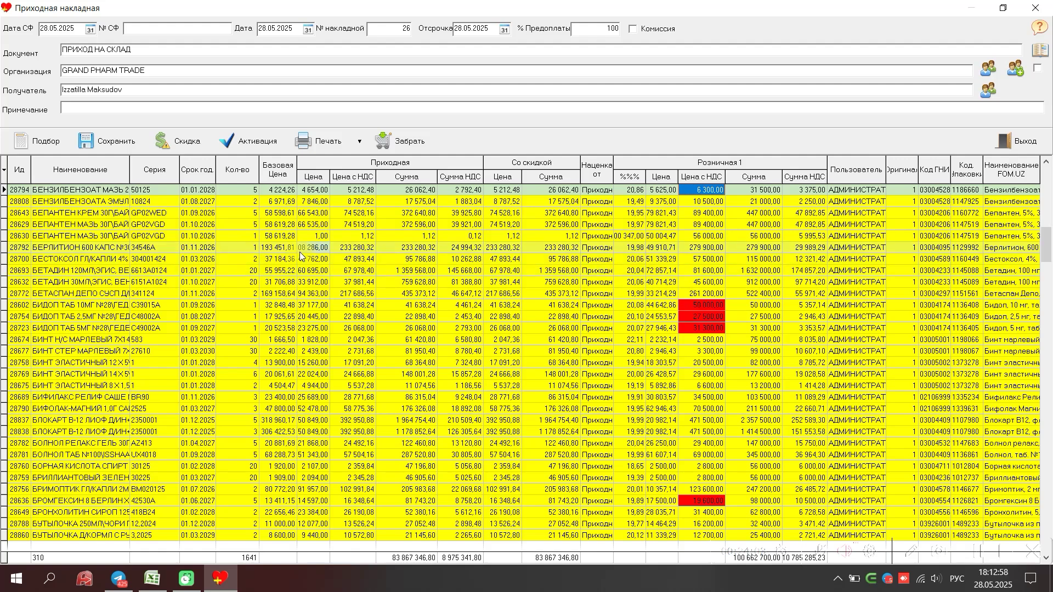
left_click(233, 144)
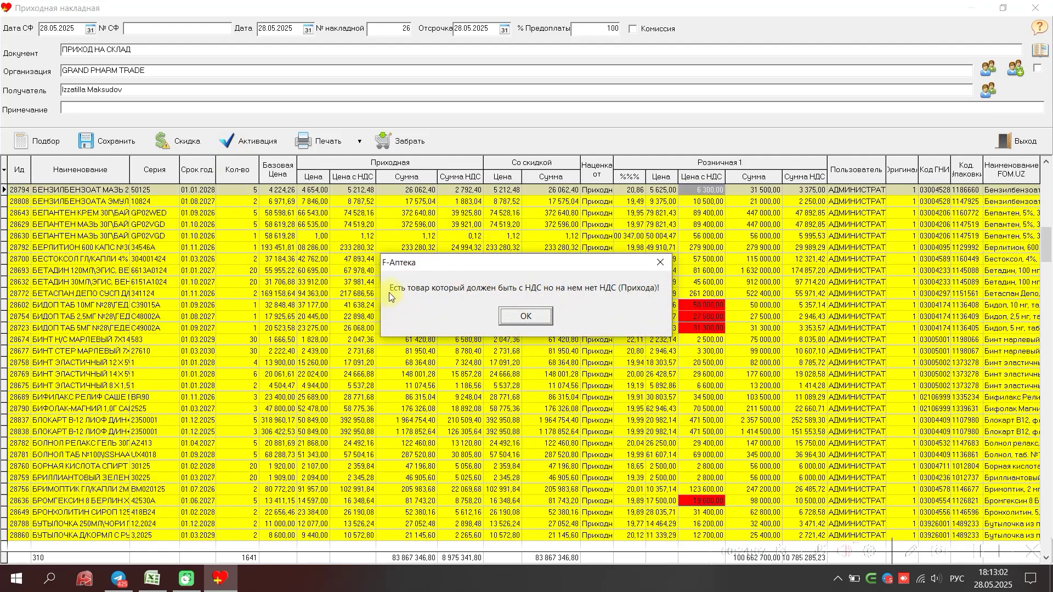
left_click(537, 317)
- Look through the incoming Сумма НДС values of all invoice rows for items with zero VAT
left_click(454, 271)
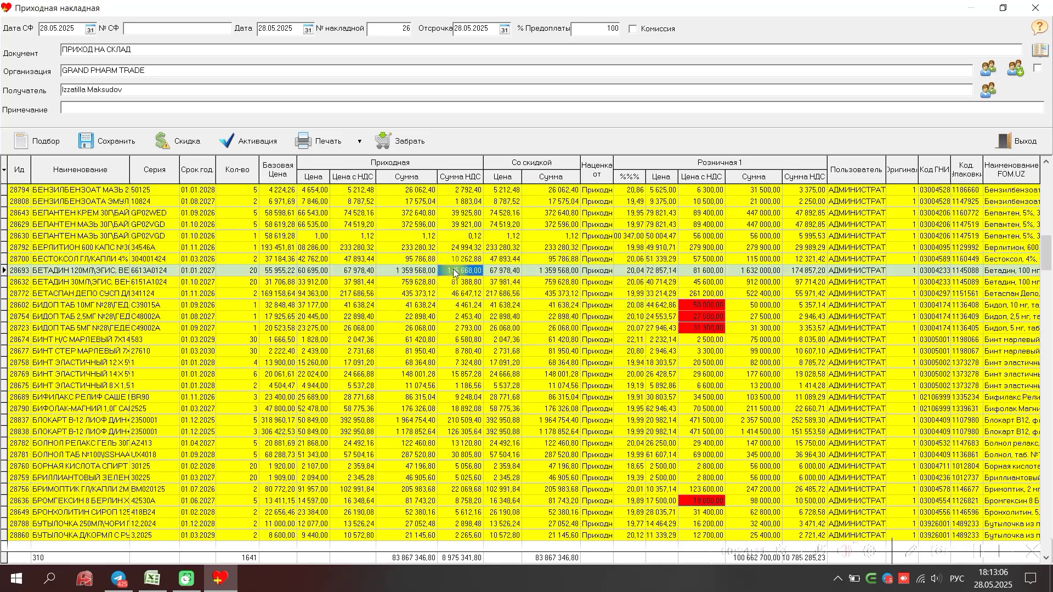
scroll(453, 268, "up", 12)
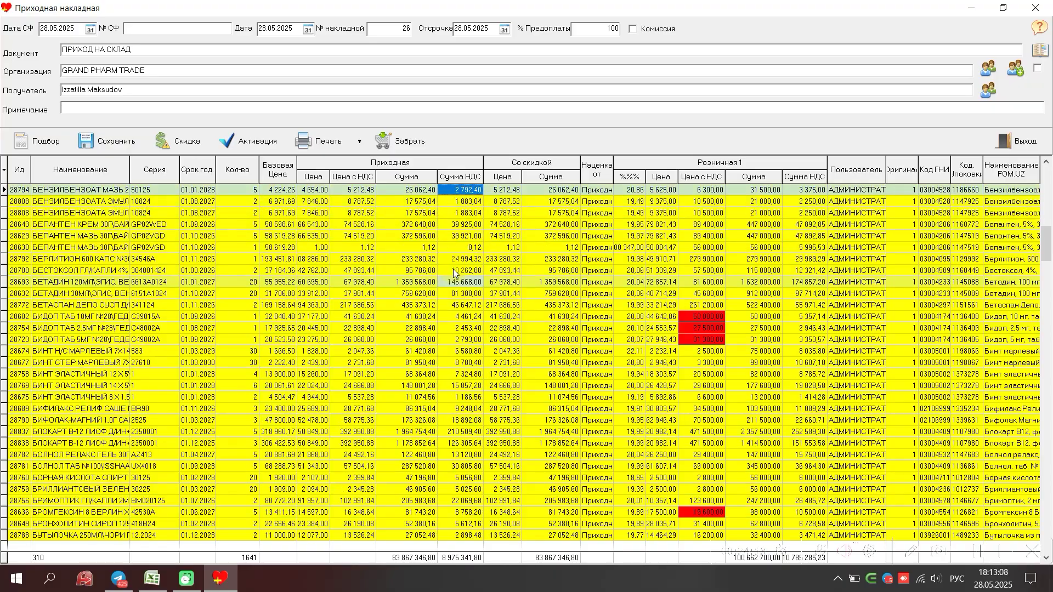
scroll(453, 269, "up", 17)
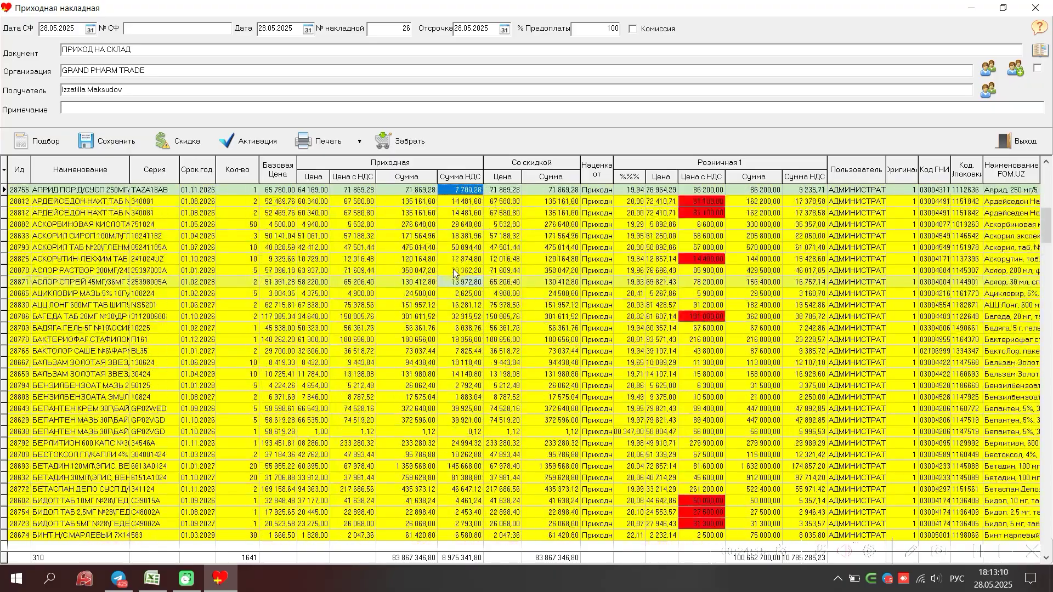
scroll(453, 269, "up", 17)
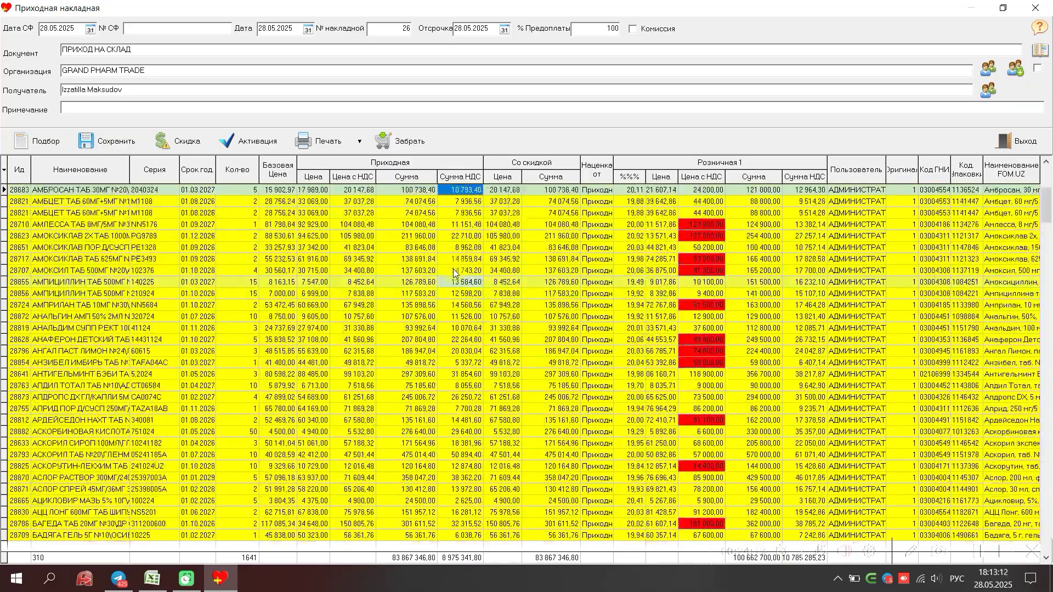
scroll(453, 268, "up", 15)
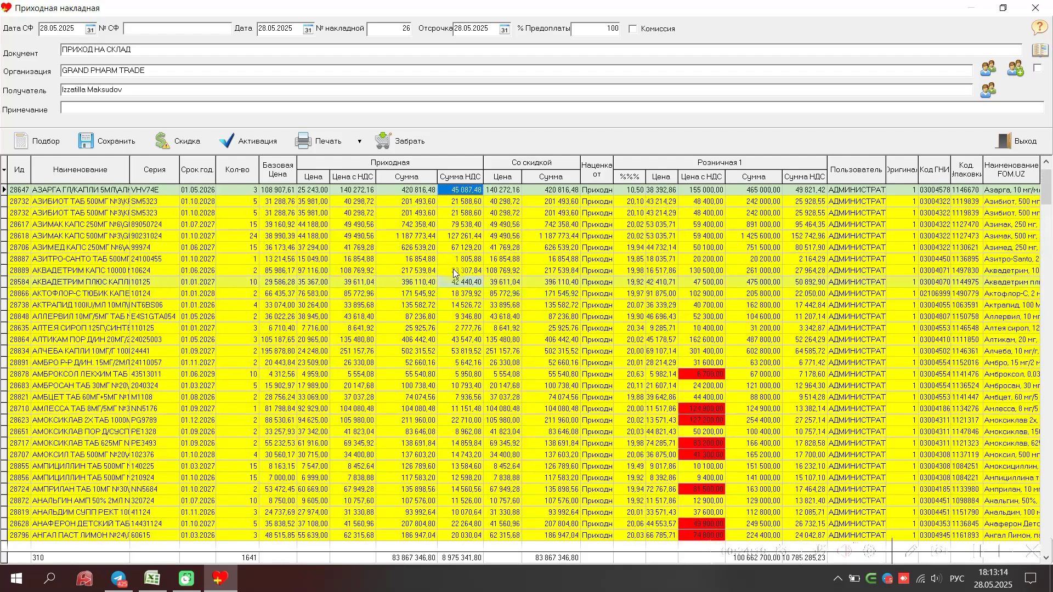
scroll(453, 269, "down", 12)
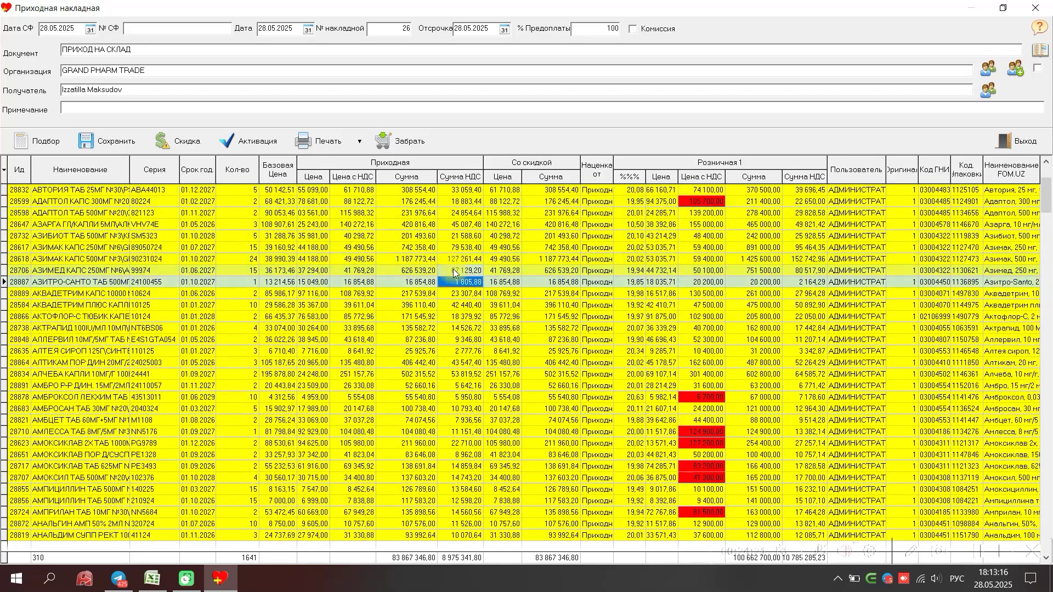
scroll(453, 269, "down", 20)
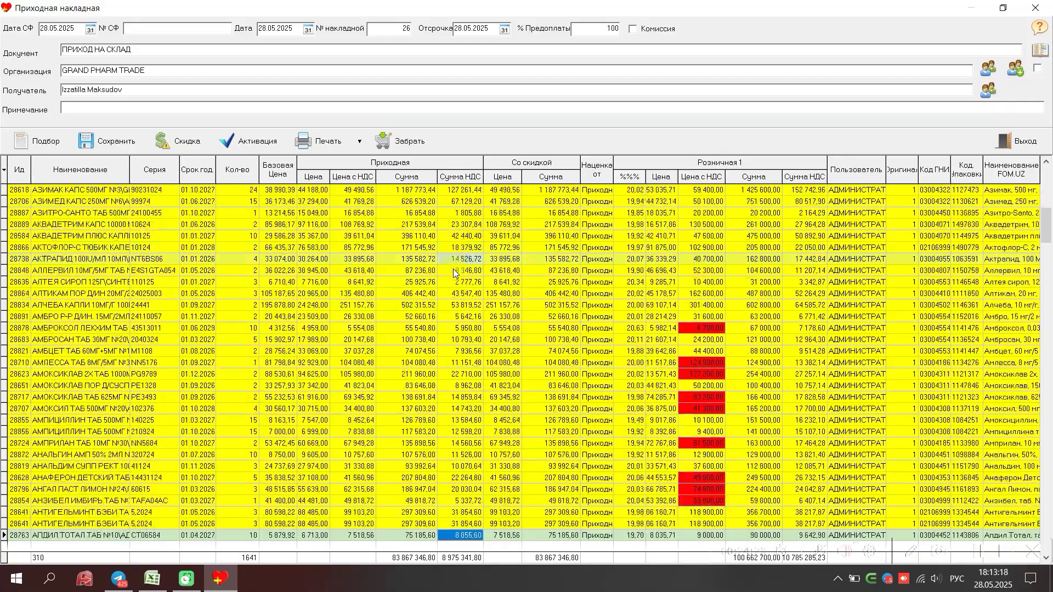
scroll(453, 269, "down", 20)
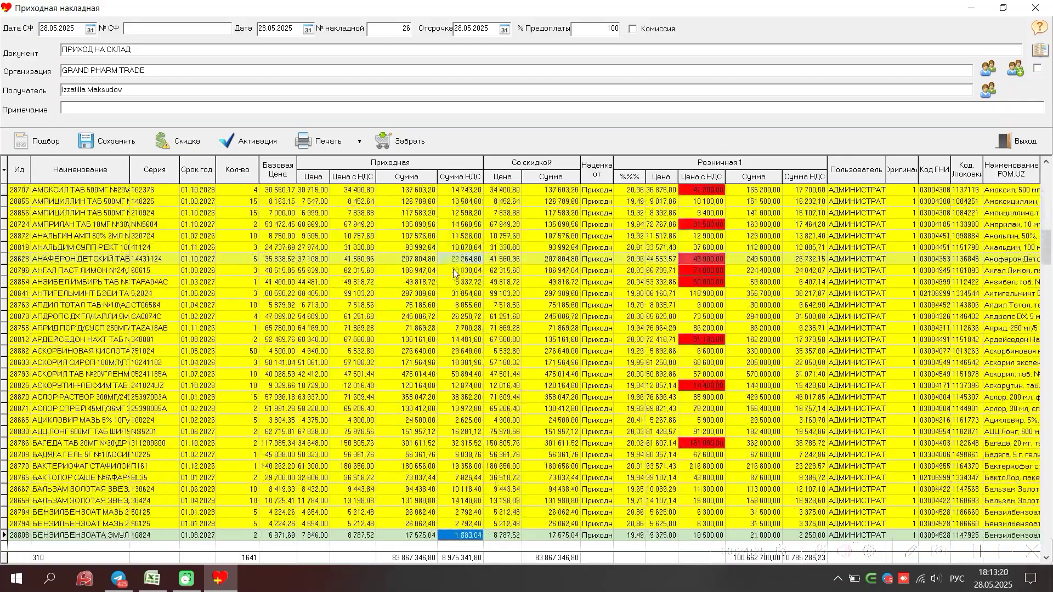
scroll(453, 268, "down", 20)
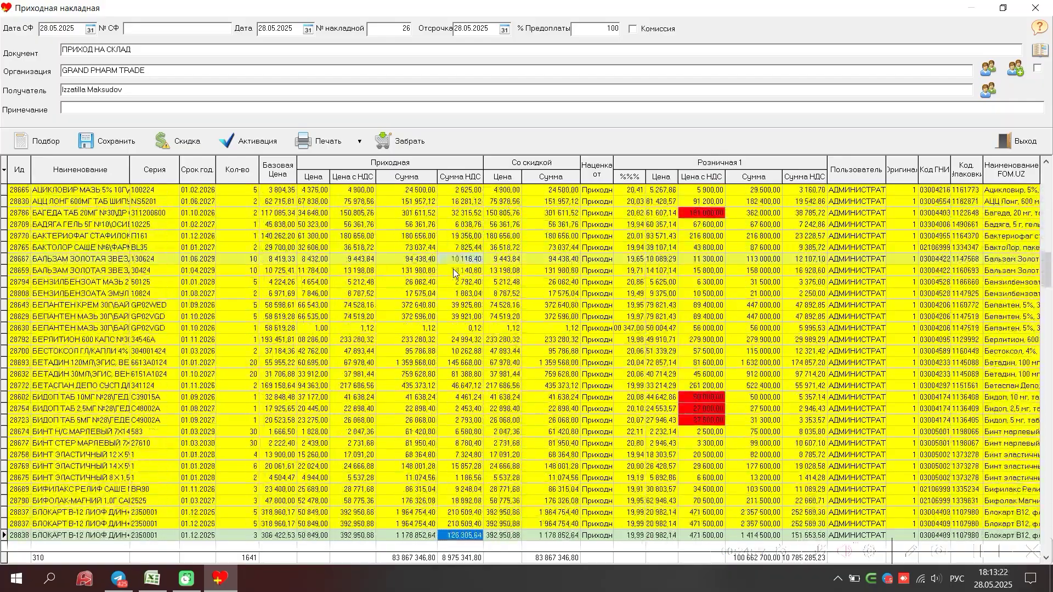
scroll(453, 268, "down", 19)
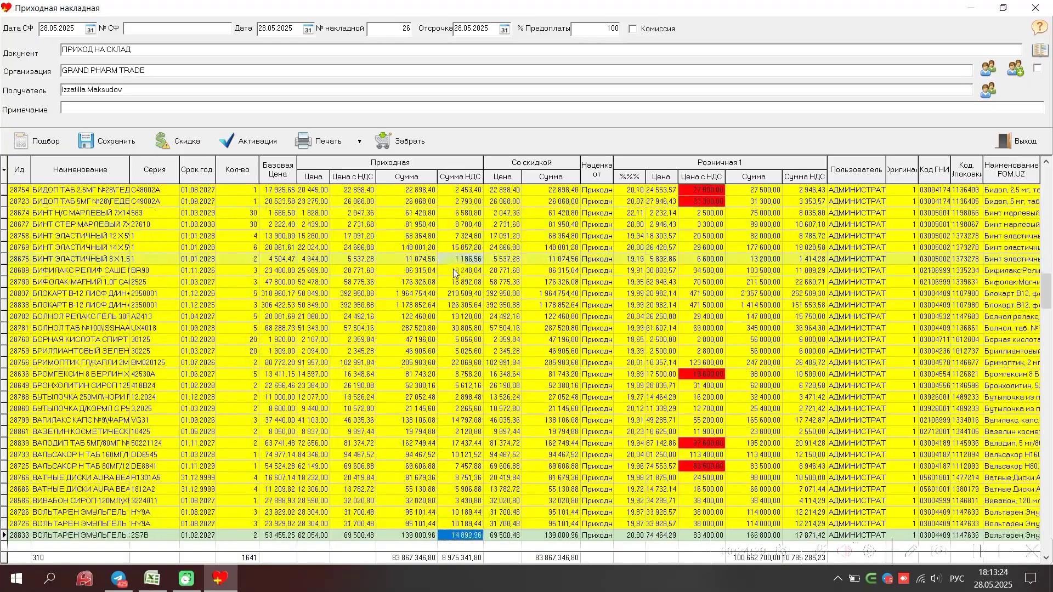
scroll(453, 269, "down", 20)
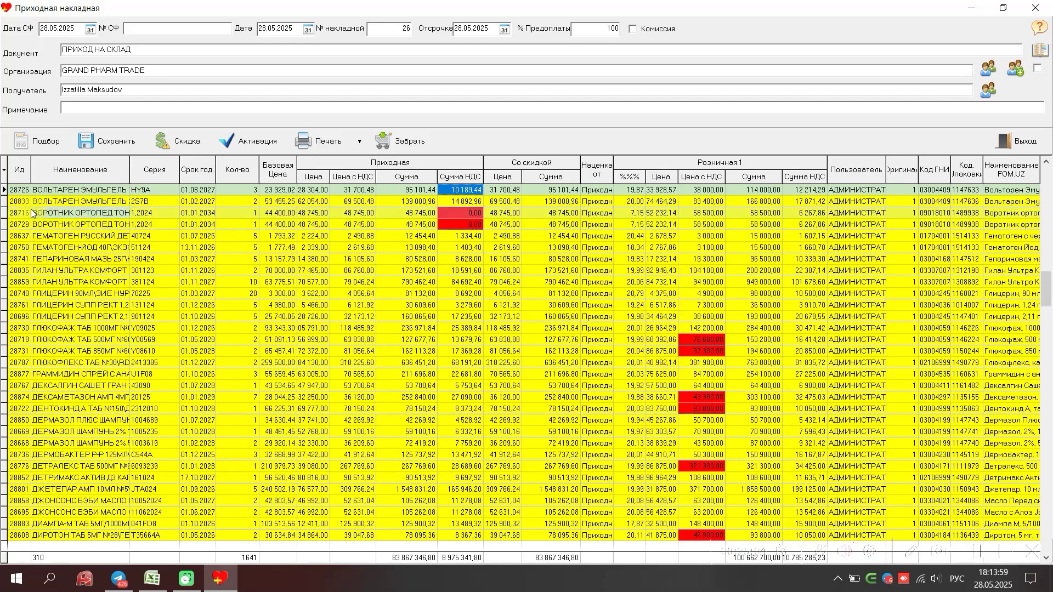
left_click(34, 210)
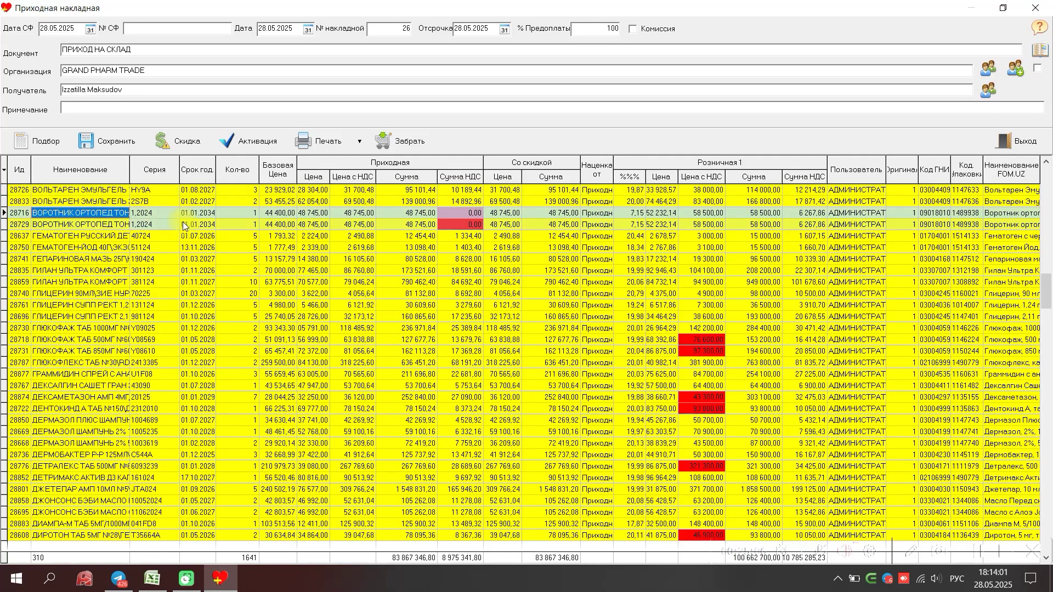
left_click(466, 224)
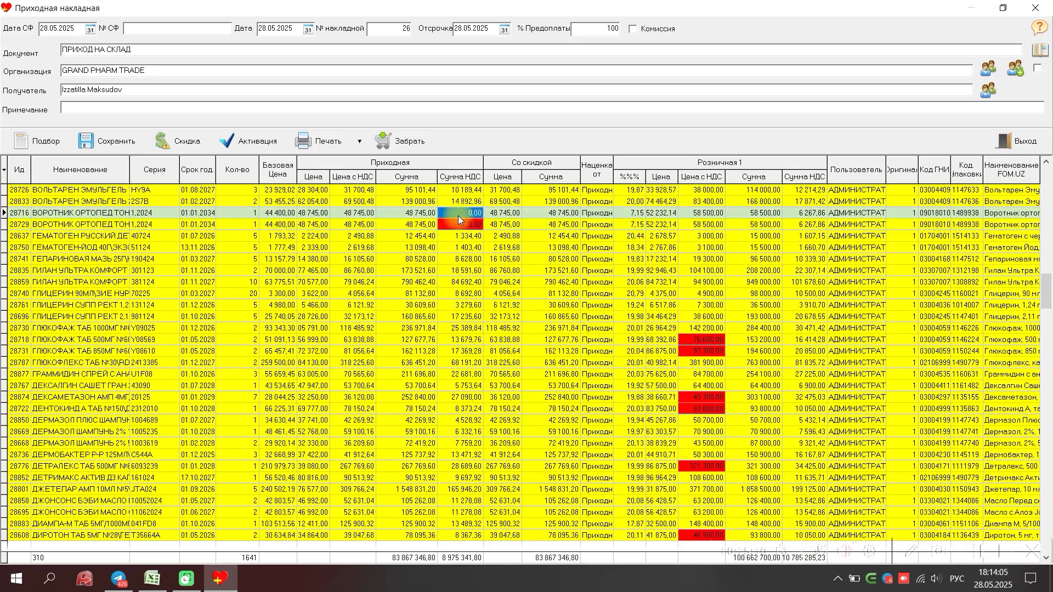
- Reapply the markup type СУМОВАЯ (НАЦЕНКА 20.00 / НДС 12.00) to ВОРОТНИК ОРТОПЕД ТОНУС Р. 1 and save the item
left_click(116, 213)
double_click(116, 213)
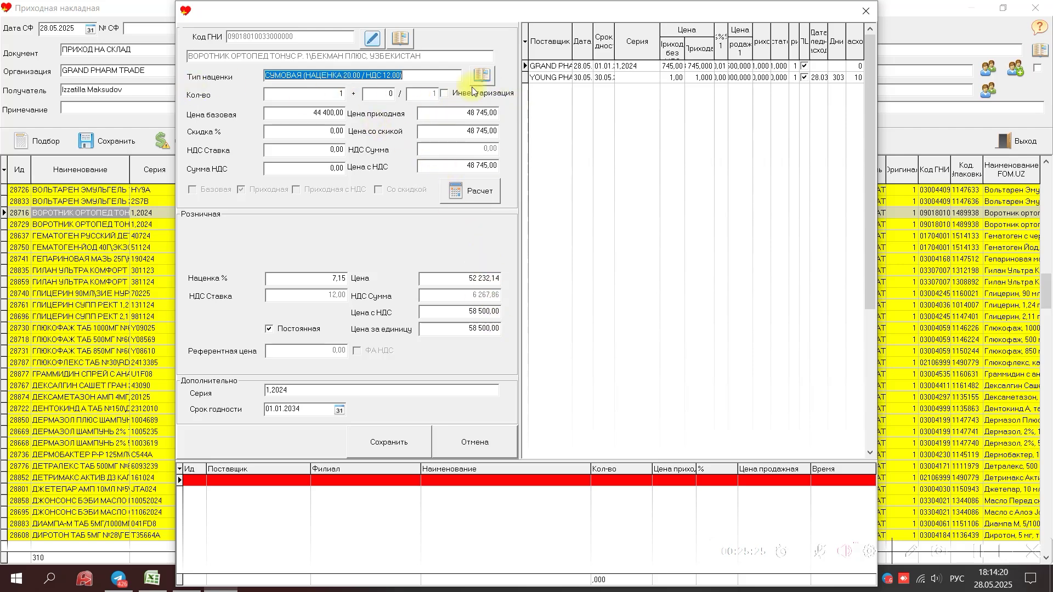
left_click(483, 78)
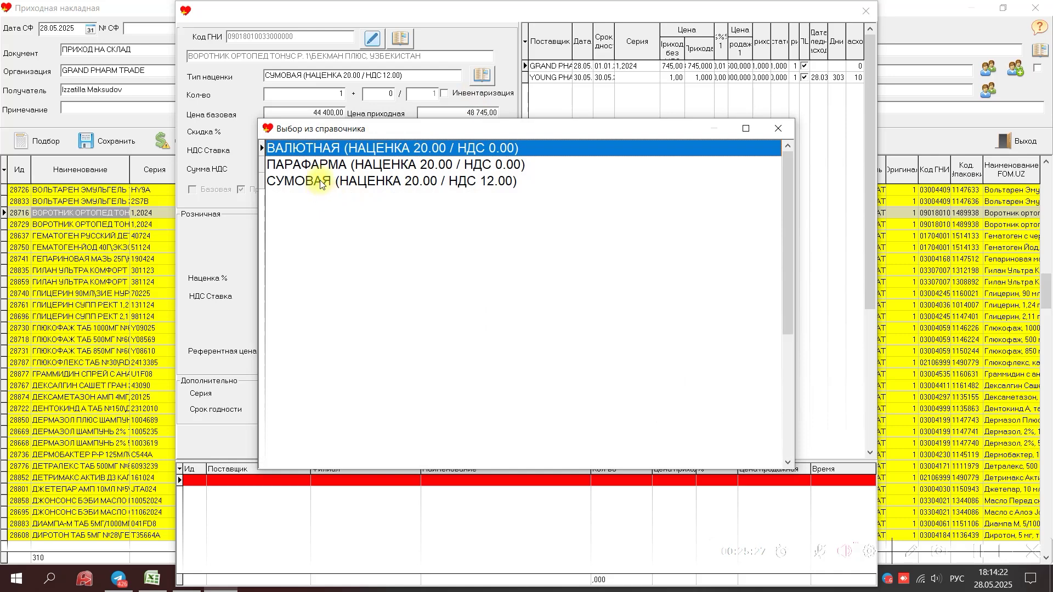
left_click(320, 182)
double_click(320, 181)
double_click(327, 150)
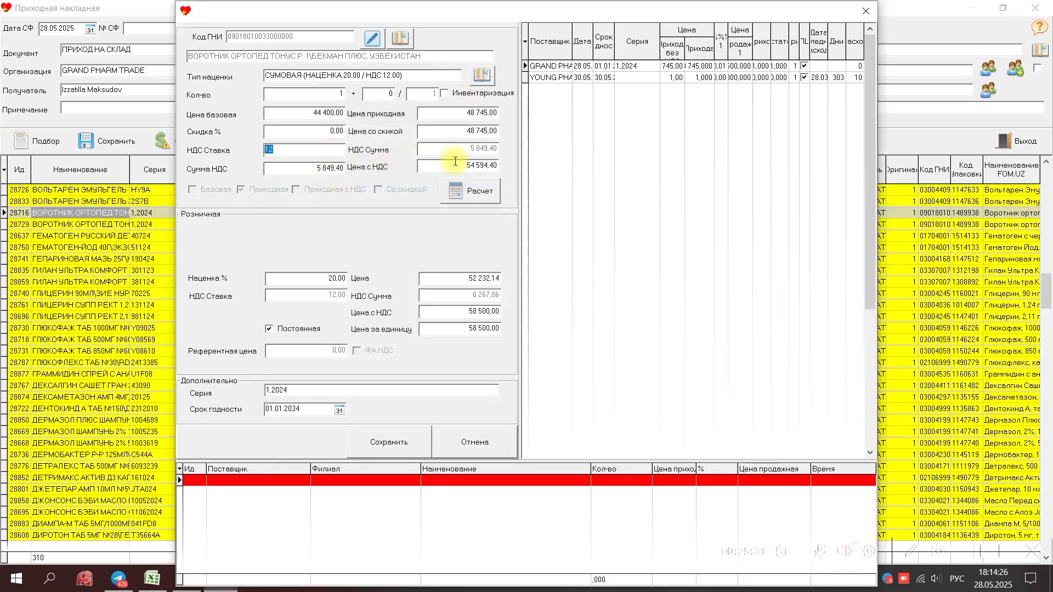
key("Return")
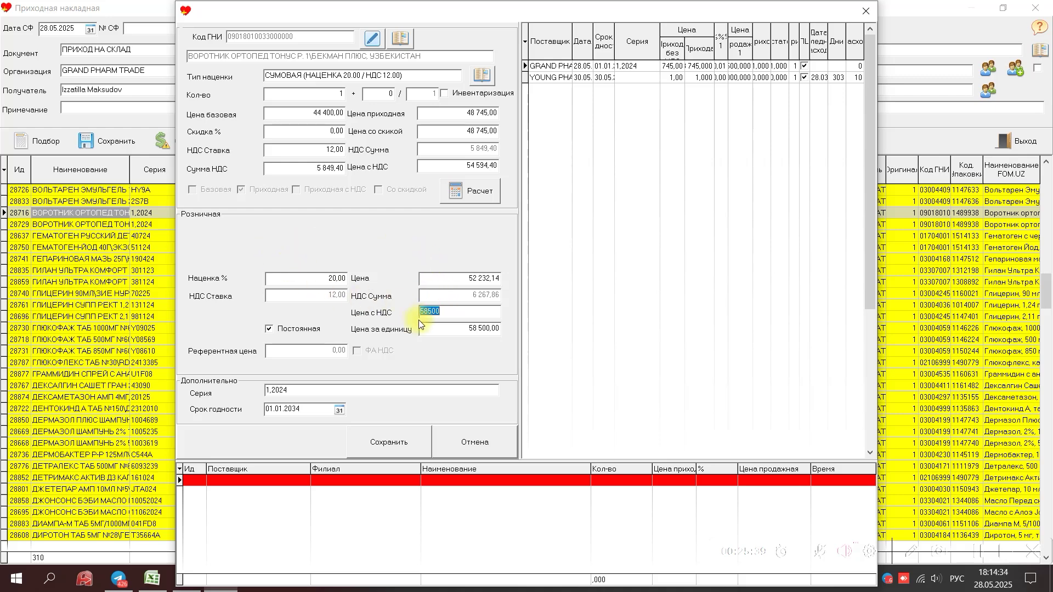
left_click(406, 441)
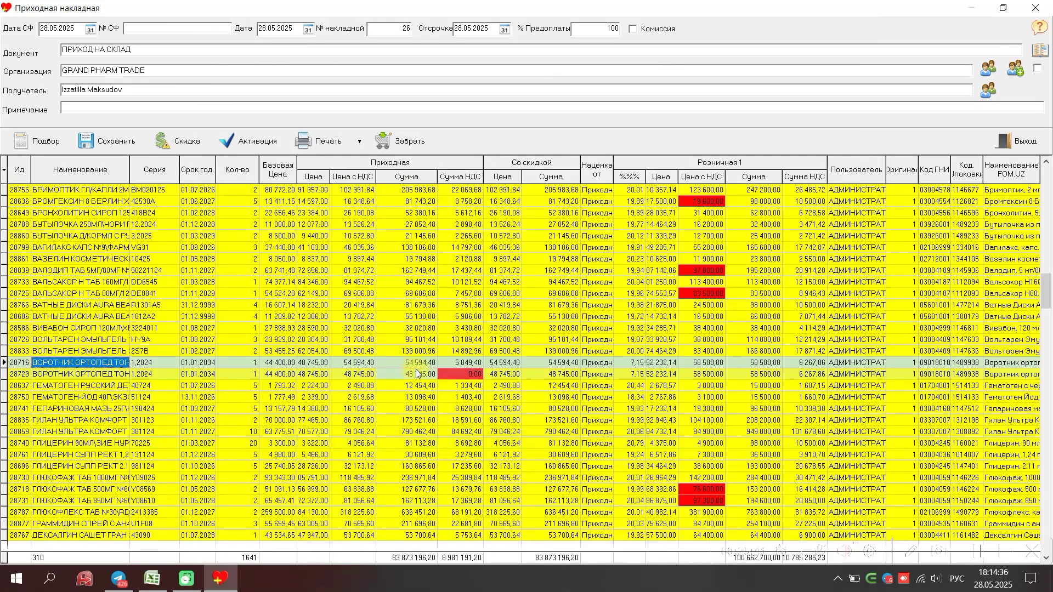
- Open ВОРОТНИК ОРТОПЕД ТОНУС Р. 2 for editing and reapply the markup type СУМОВАЯ (НАЦЕНКА 20.00 / НДС 12.00)
left_click(408, 379)
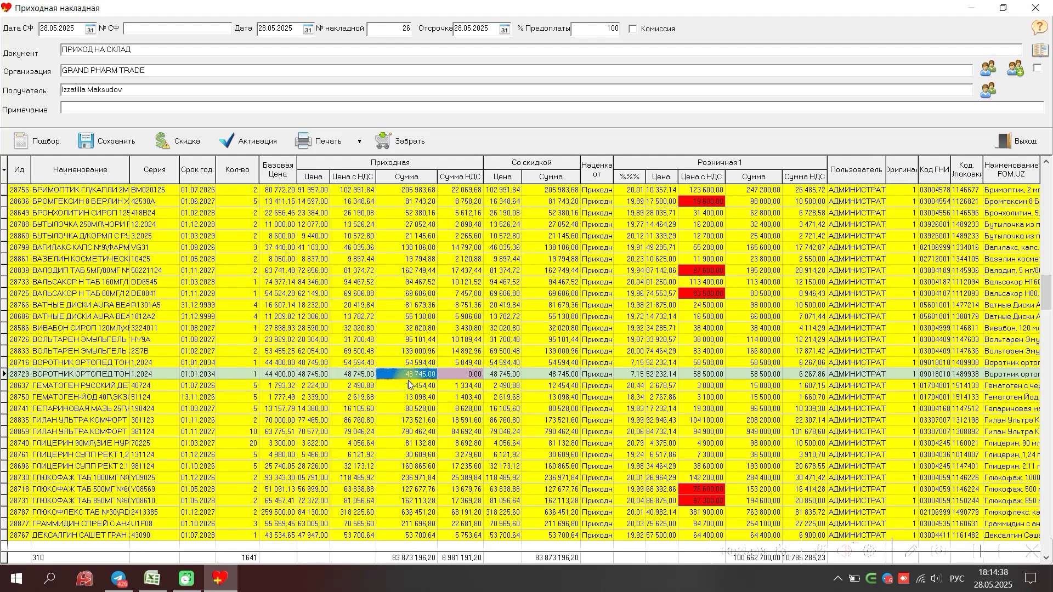
double_click(408, 380)
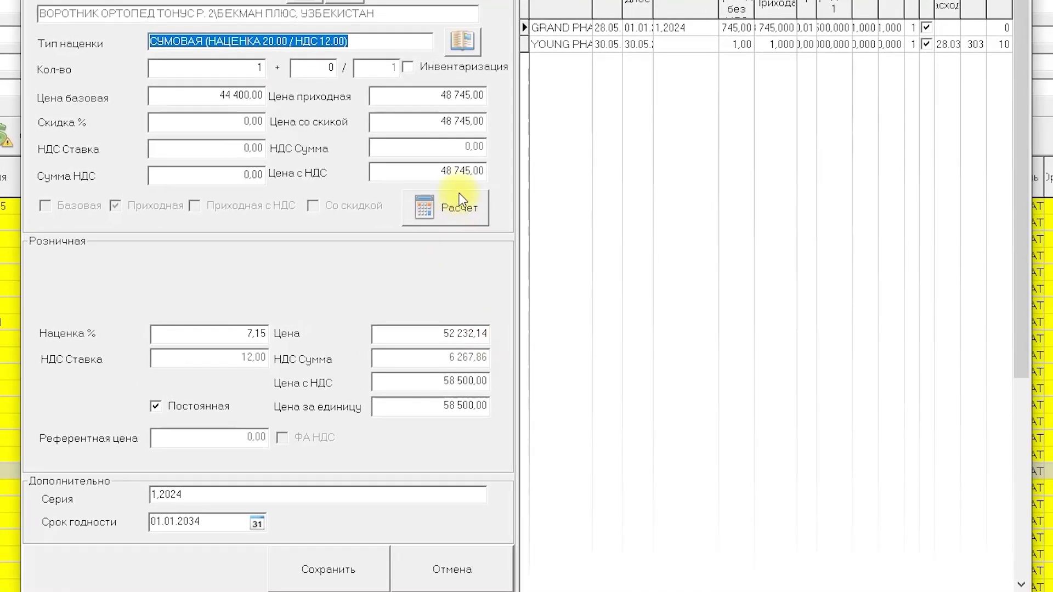
left_click(459, 170)
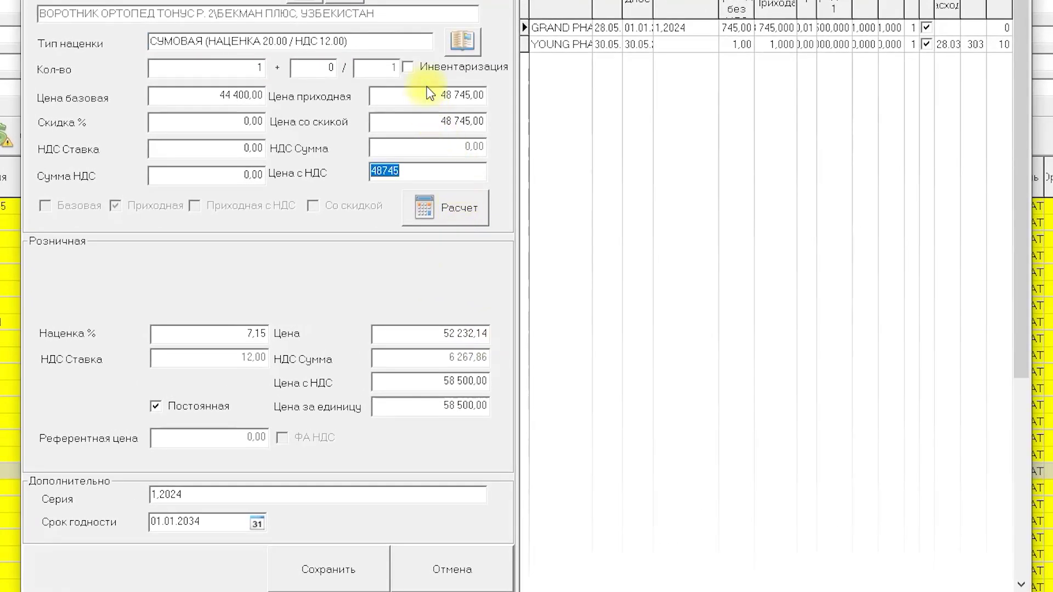
left_click(463, 41)
double_click(254, 190)
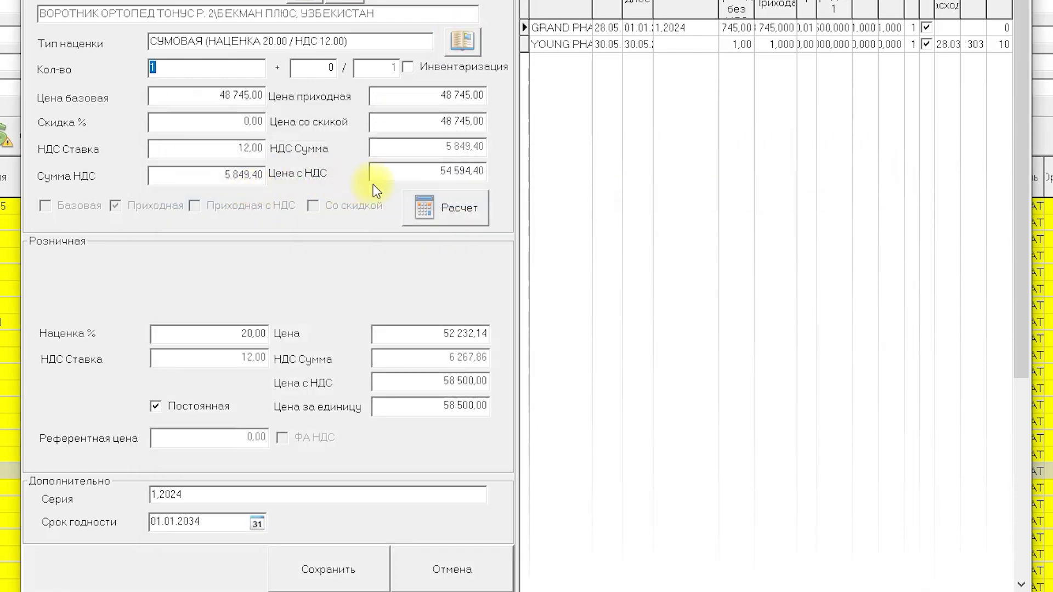
- Set the collar's incoming price with VAT to 48745 and recalculate its prices
left_click(463, 93)
left_click(448, 171)
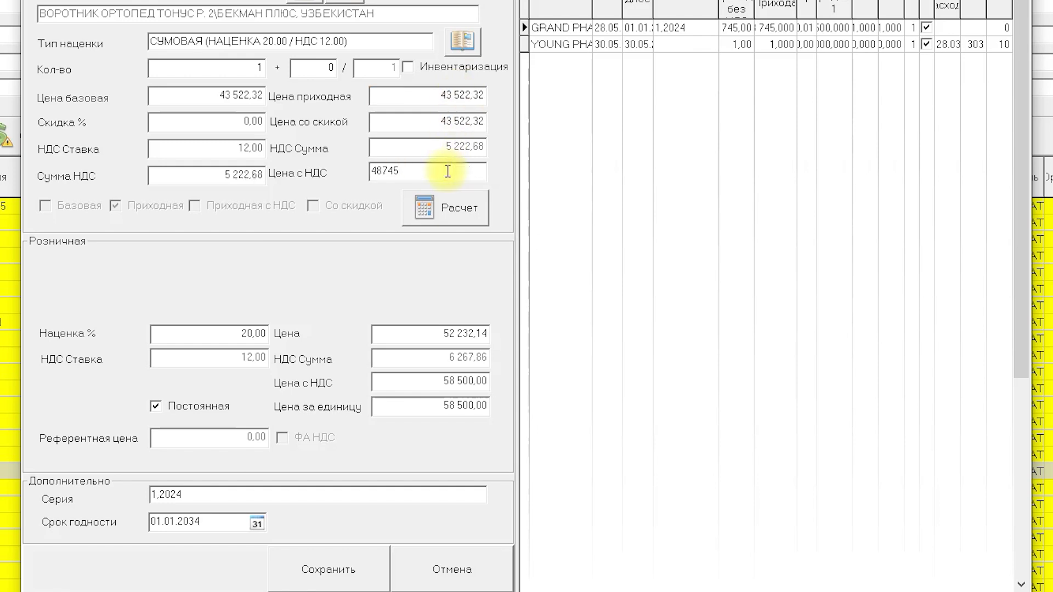
left_click(451, 209)
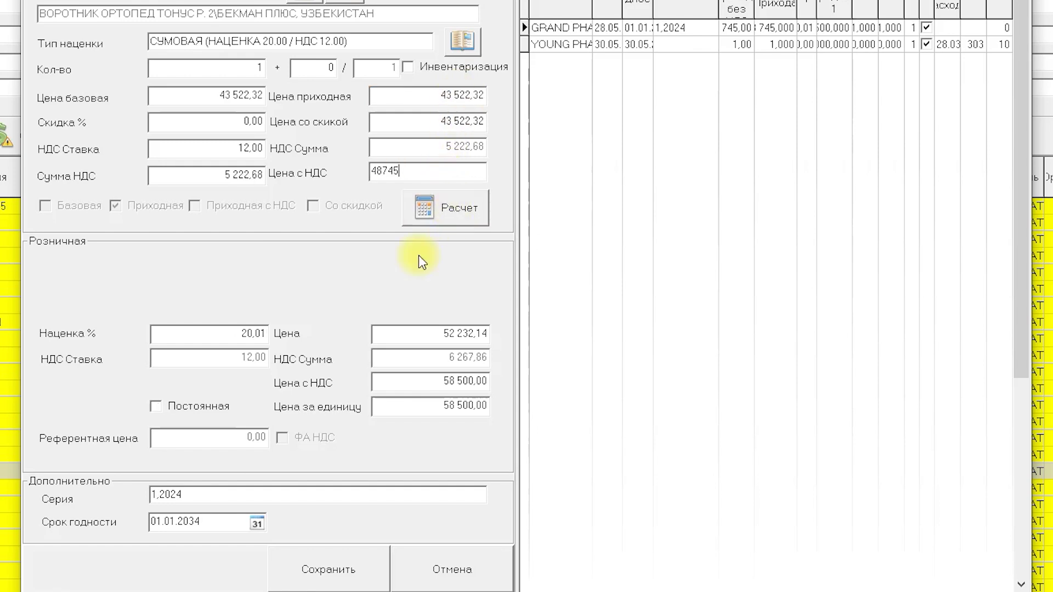
- Set the collar's retail price with VAT to 60000 and save the item
double_click(464, 384)
type("60000")
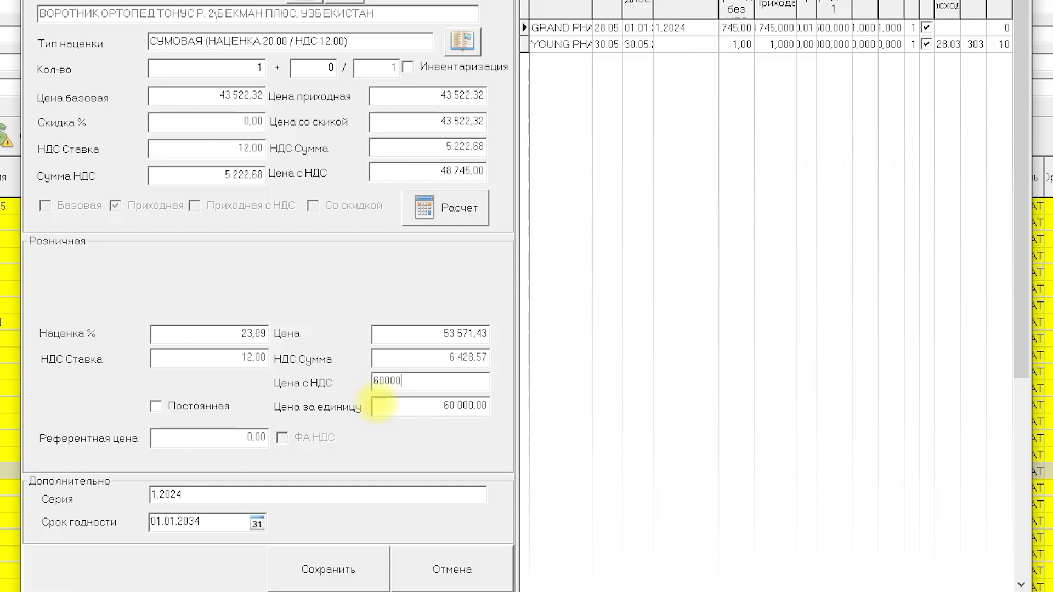
left_click(362, 583)
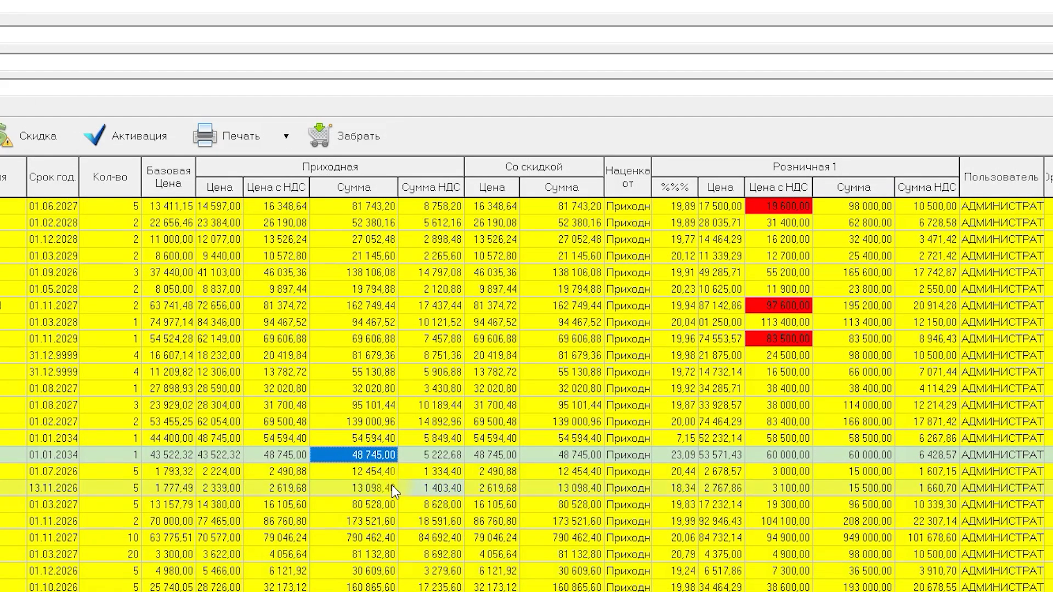
- Try again to activate the incoming invoice and dismiss the VAT message
left_click(380, 485)
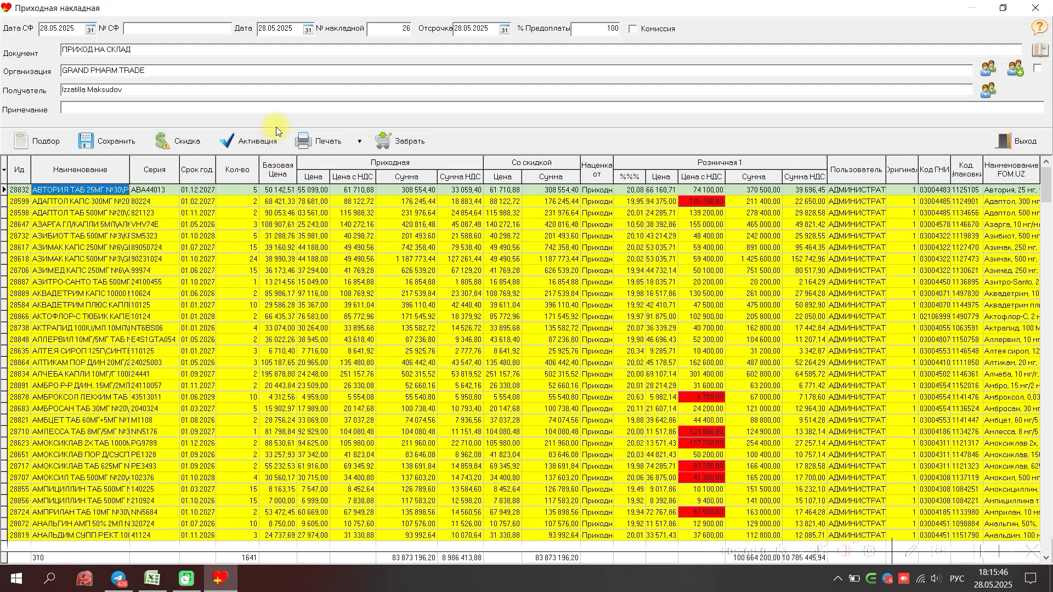
left_click(257, 141)
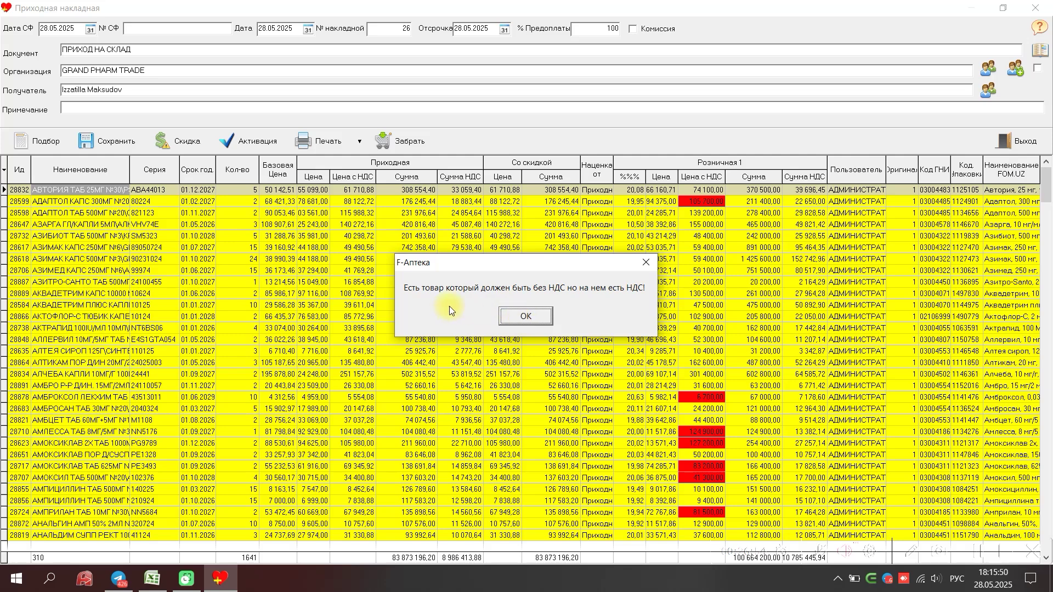
left_click(537, 317)
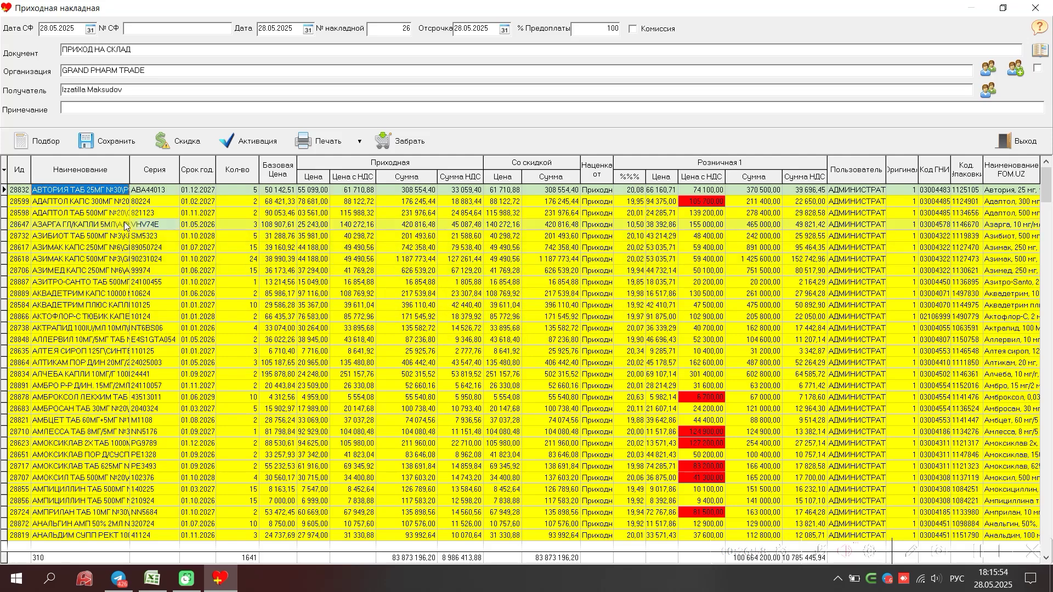
- Enable НДС on the product card of ГЛЮКОФАЖ ТАБ 1000МГ №60, save the card and return to the invoice
left_click(24, 149)
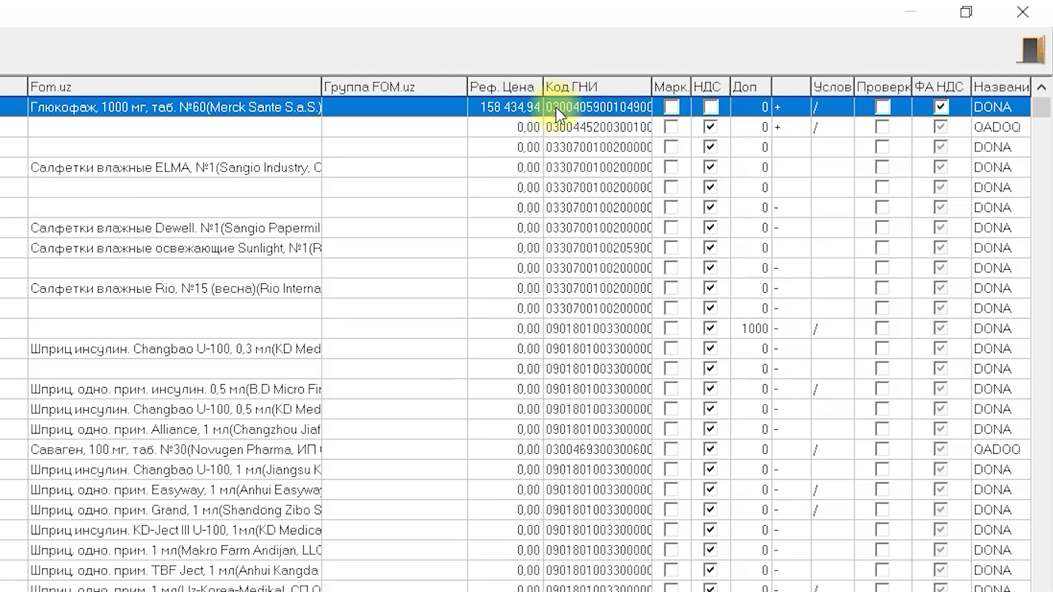
right_click(617, 115)
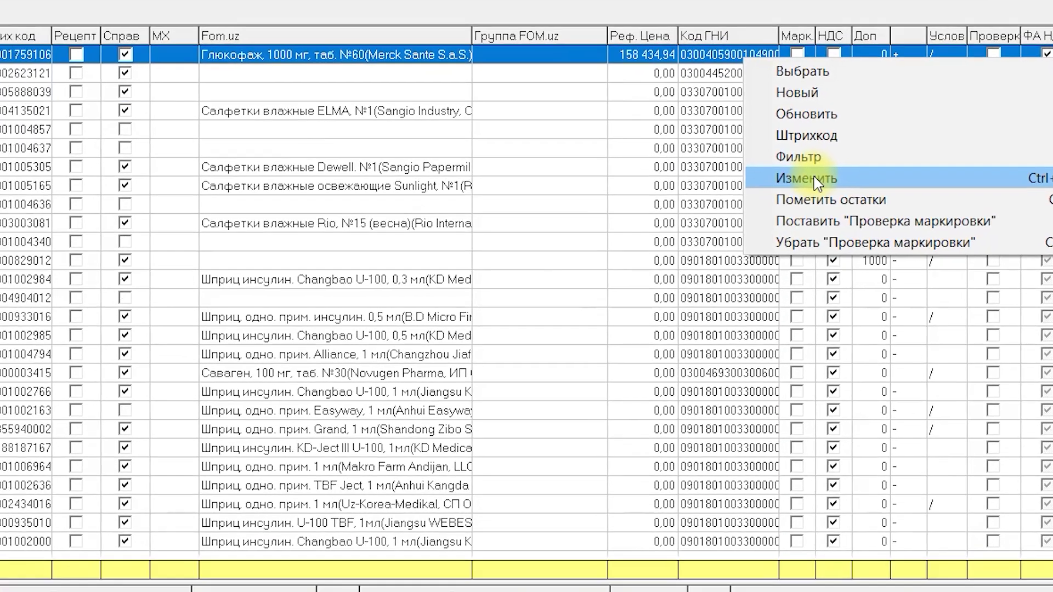
left_click(816, 180)
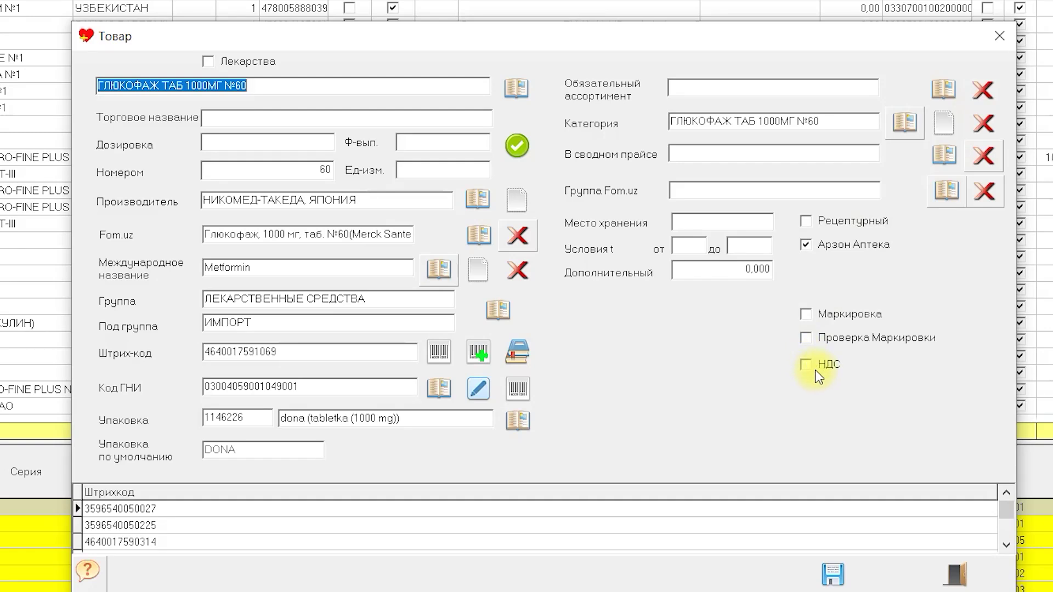
left_click(815, 370)
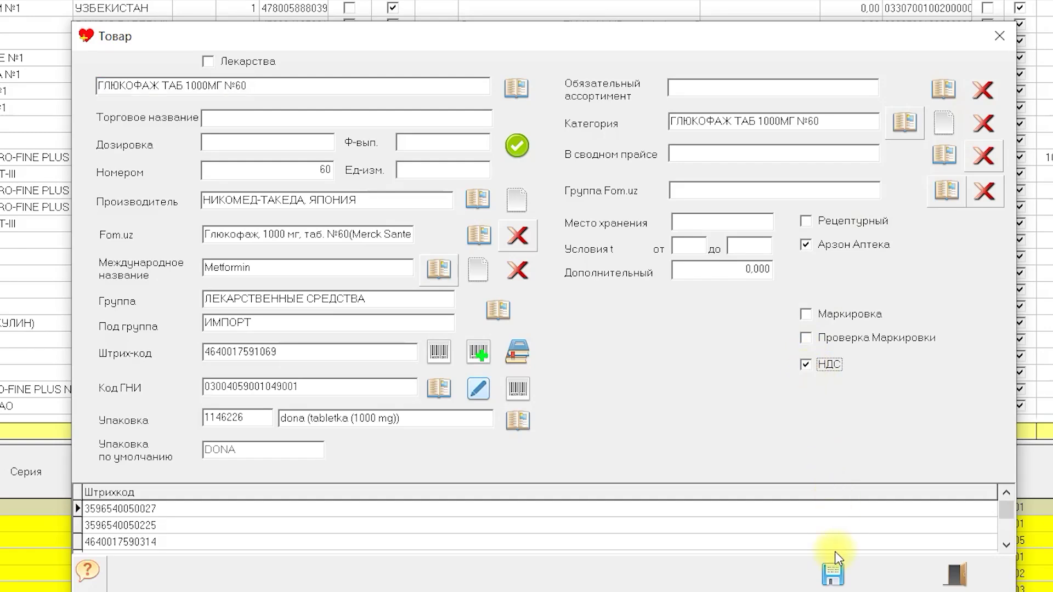
left_click(832, 574)
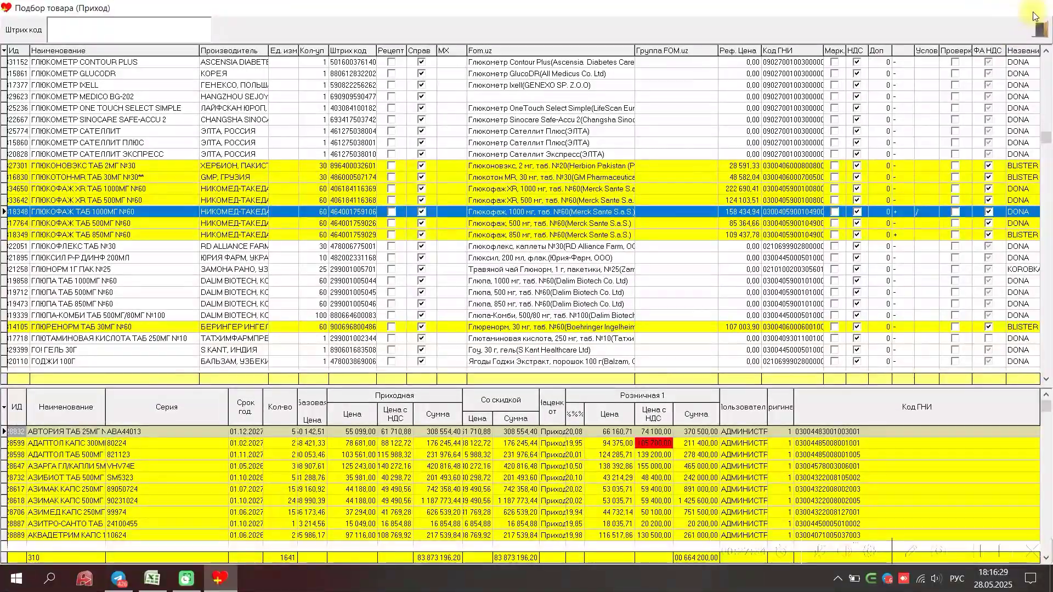
left_click(1033, 14)
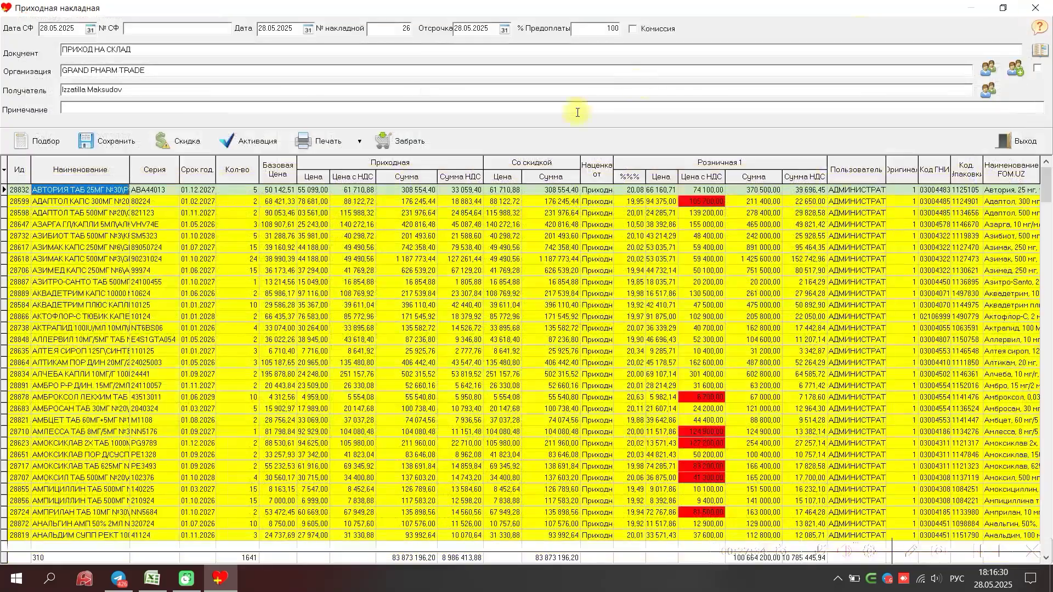
- Delete all items from the incoming invoice, then close the invoice and the Excel import window
left_click(262, 138)
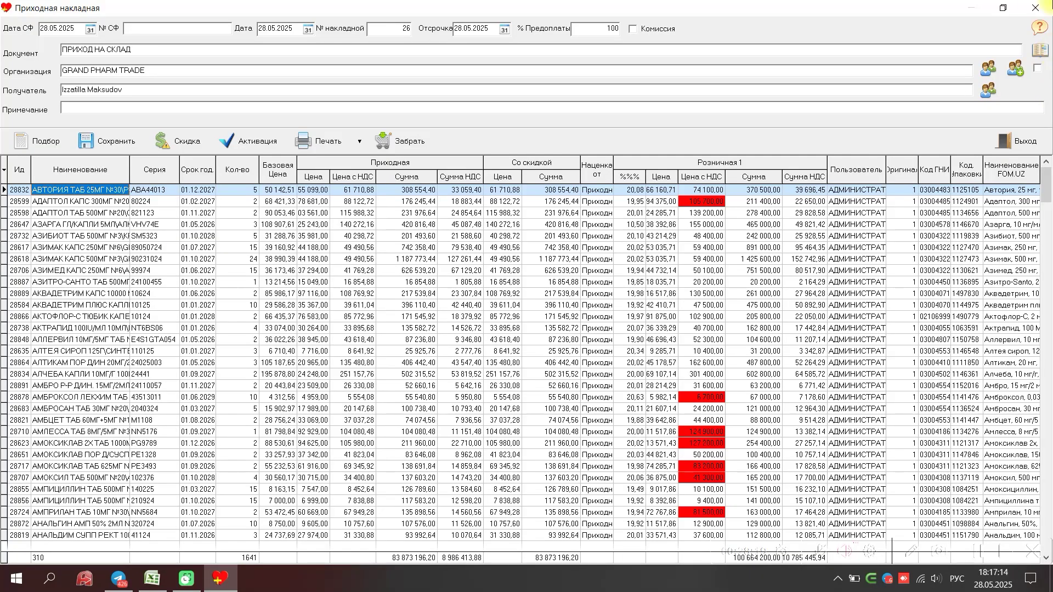
left_click(252, 136)
right_click(253, 209)
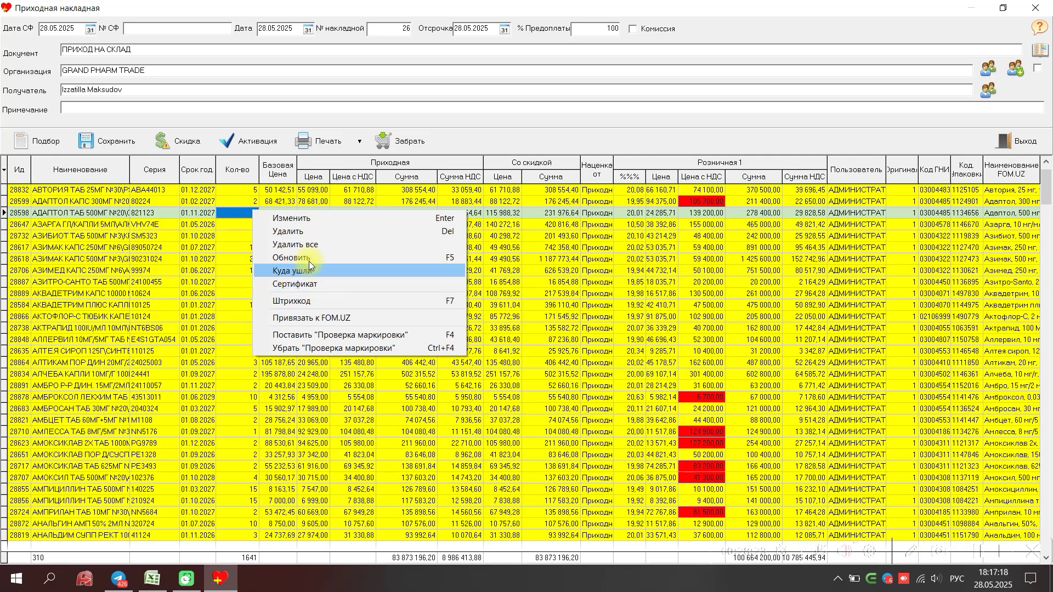
left_click(296, 232)
left_click(483, 320)
left_click(1046, 140)
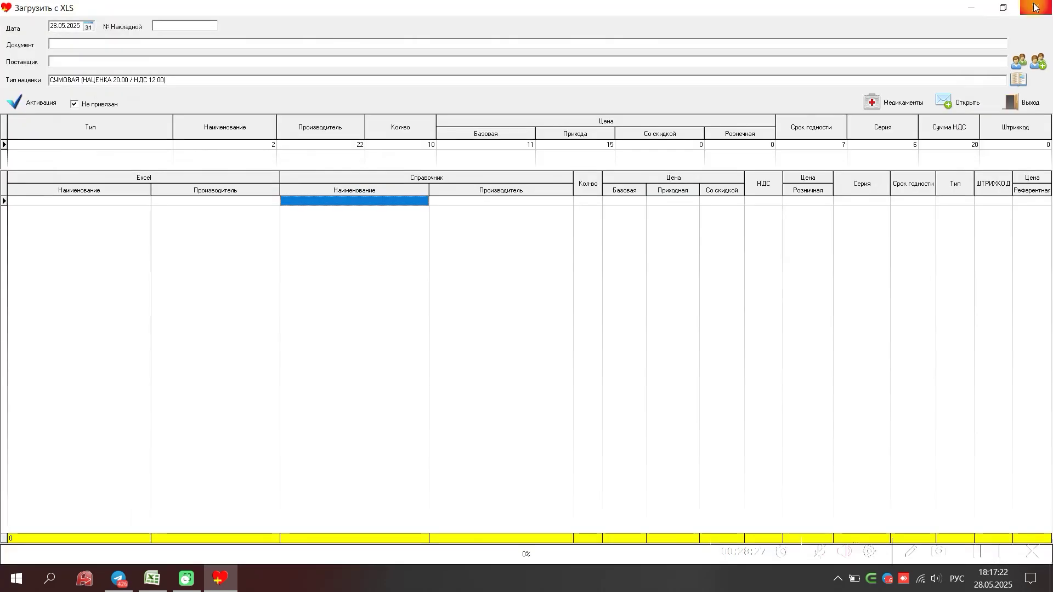
left_click(1040, 7)
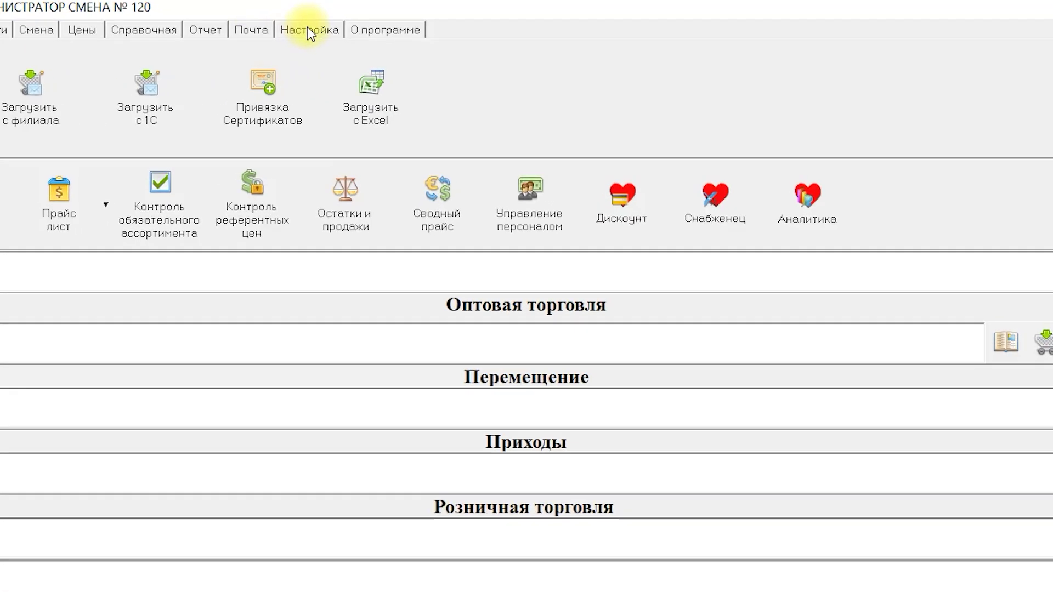
- Enable the additional setting Загрузка прихода по старой цене and save the settings
left_click(372, 45)
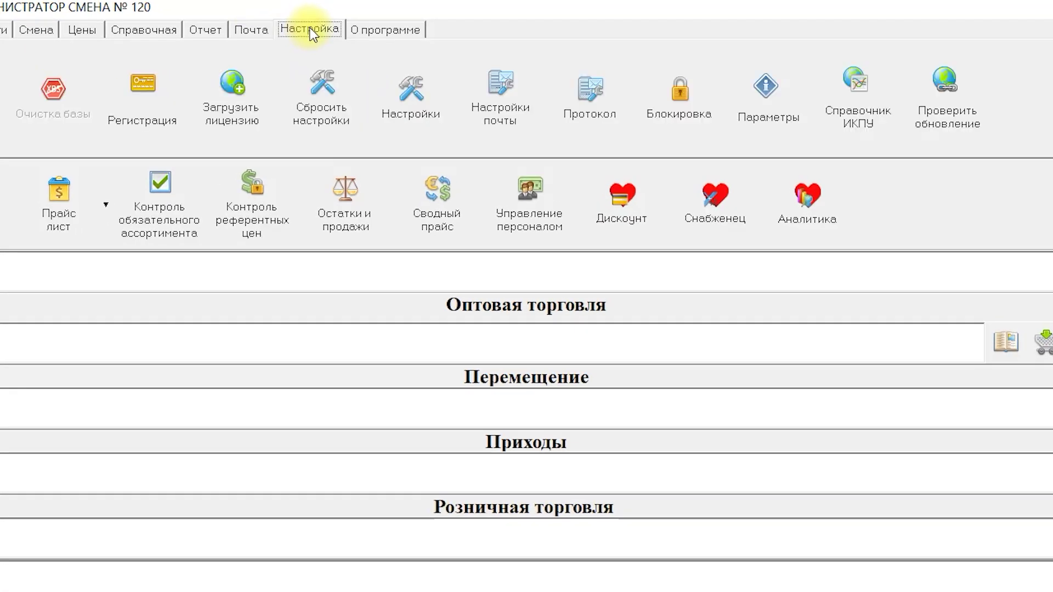
left_click(405, 110)
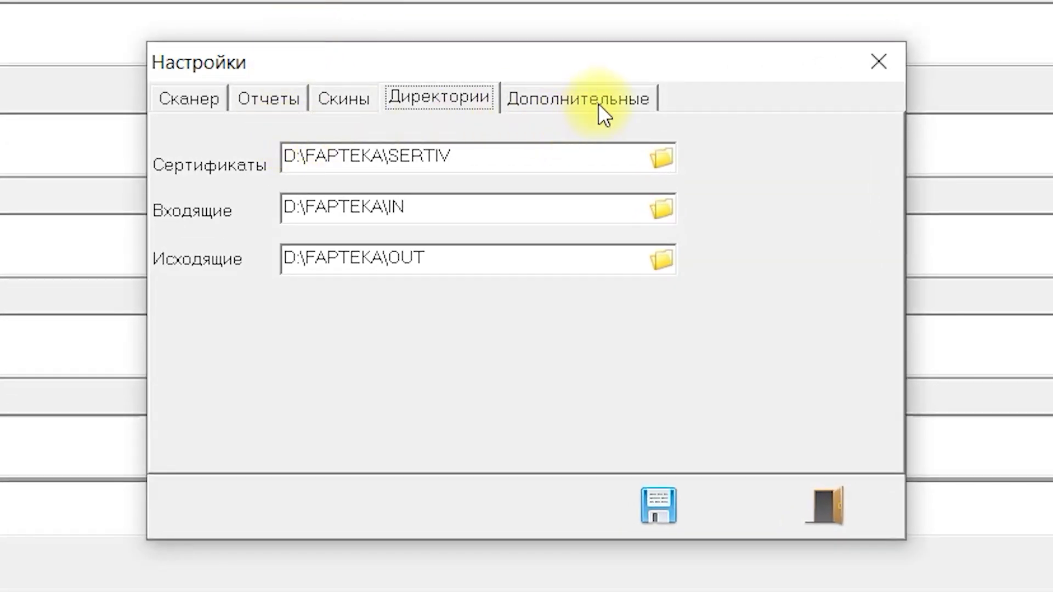
left_click(600, 103)
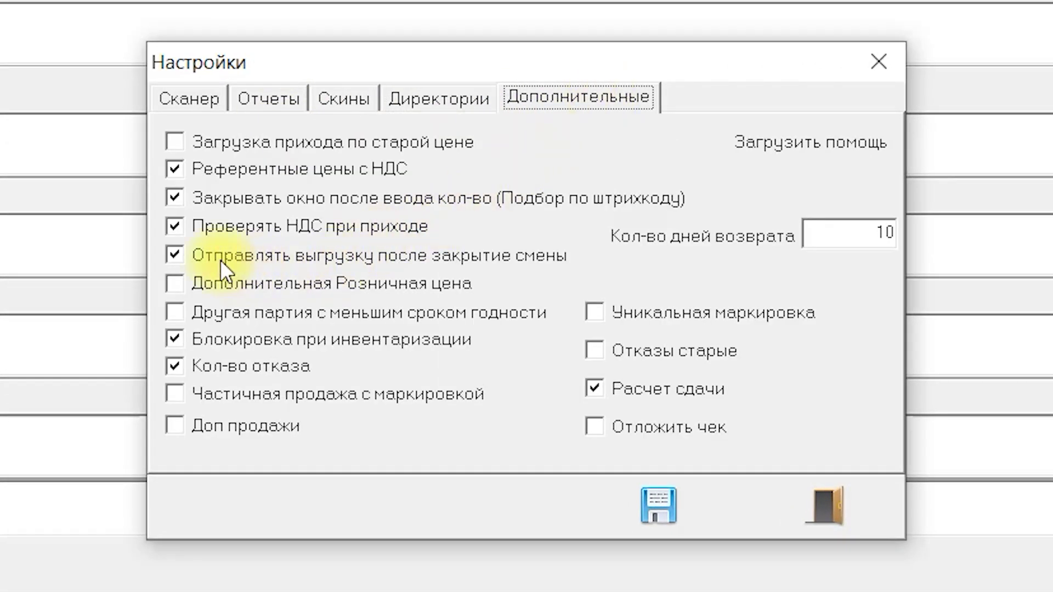
left_click(190, 143)
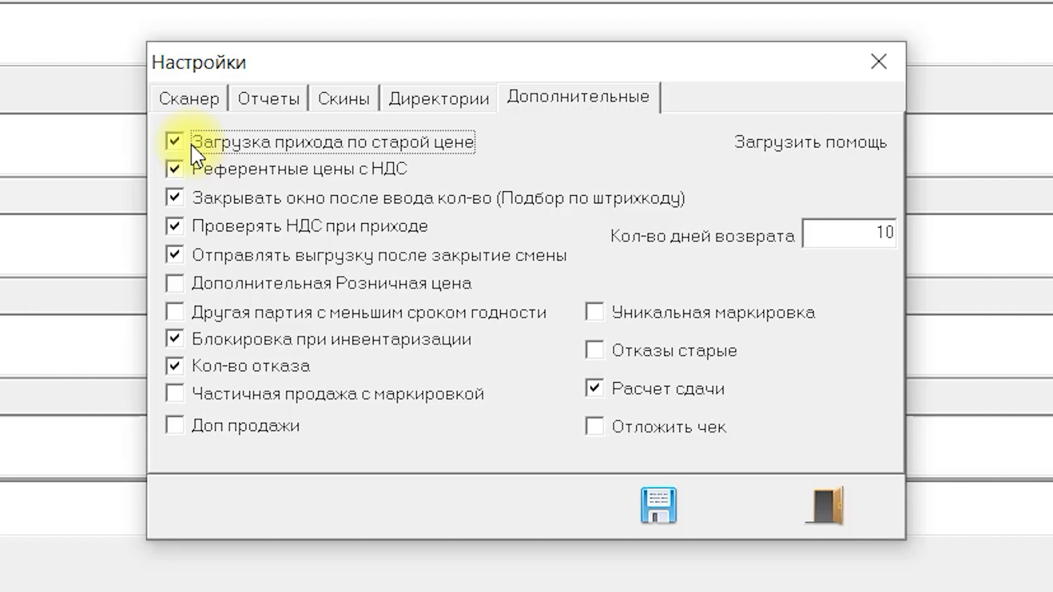
left_click(658, 495)
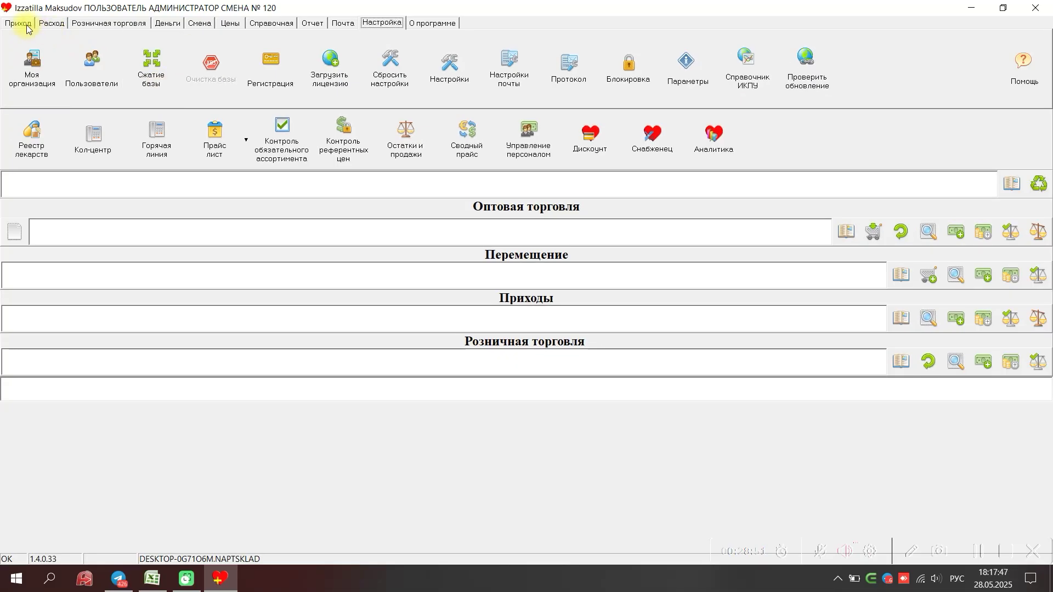
- Start a new Excel import with supplier GRAND PHARM TRADE and markup type СУМОВАЯ (НАЦЕНКА 20.00 / НДС 12.00)
left_click(22, 24)
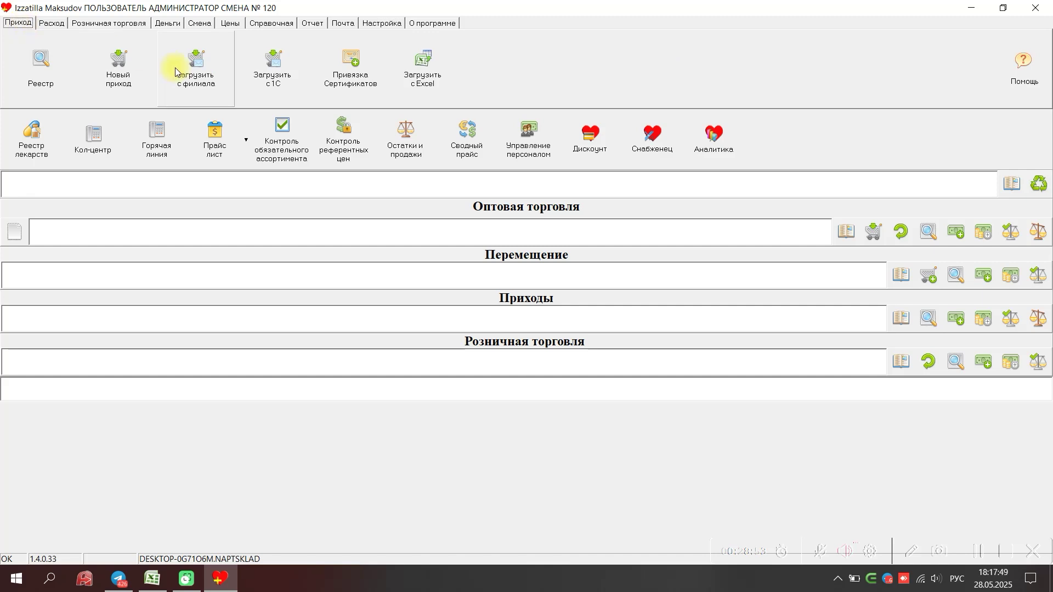
left_click(431, 83)
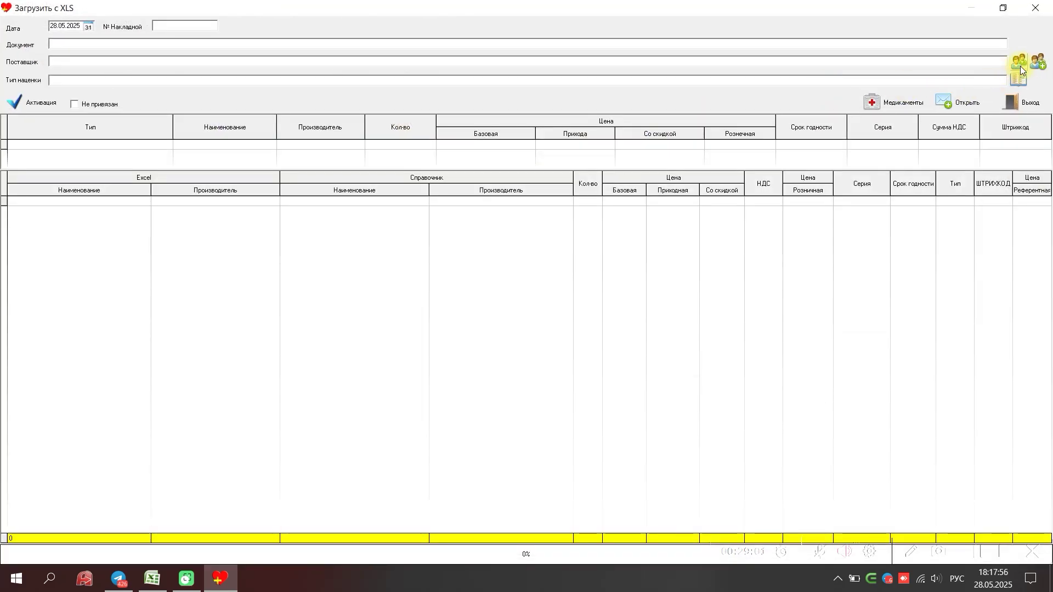
left_click(1020, 65)
type("п")
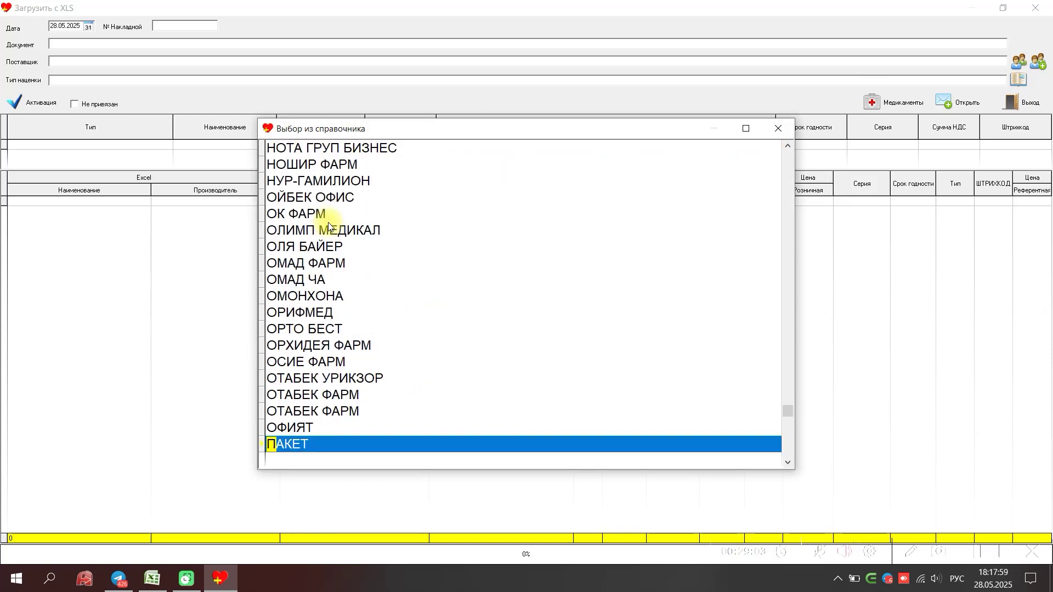
key("alt+shift")
type("gran")
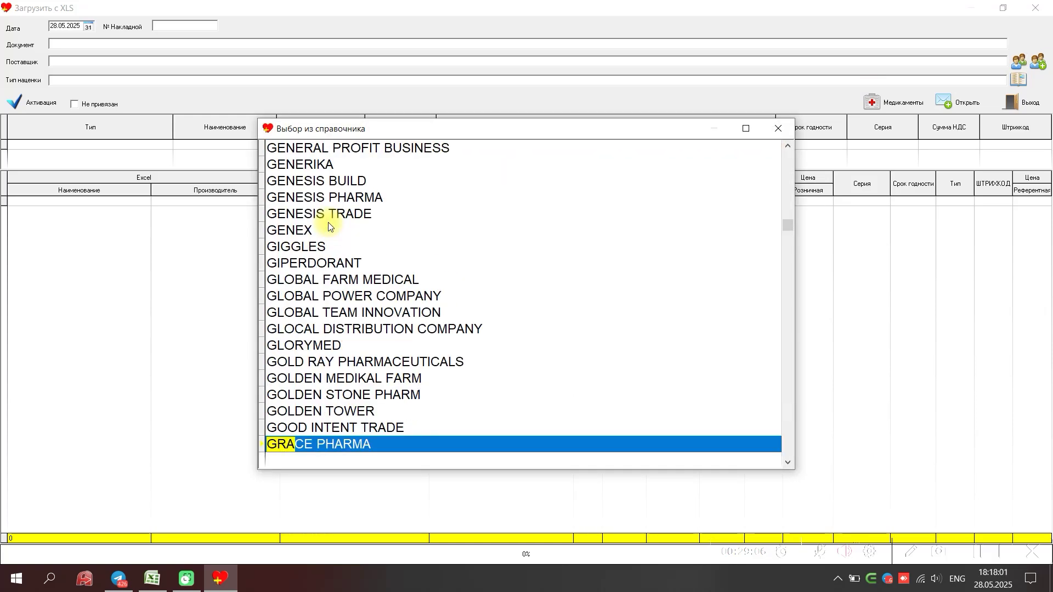
key("Up")
key("Return")
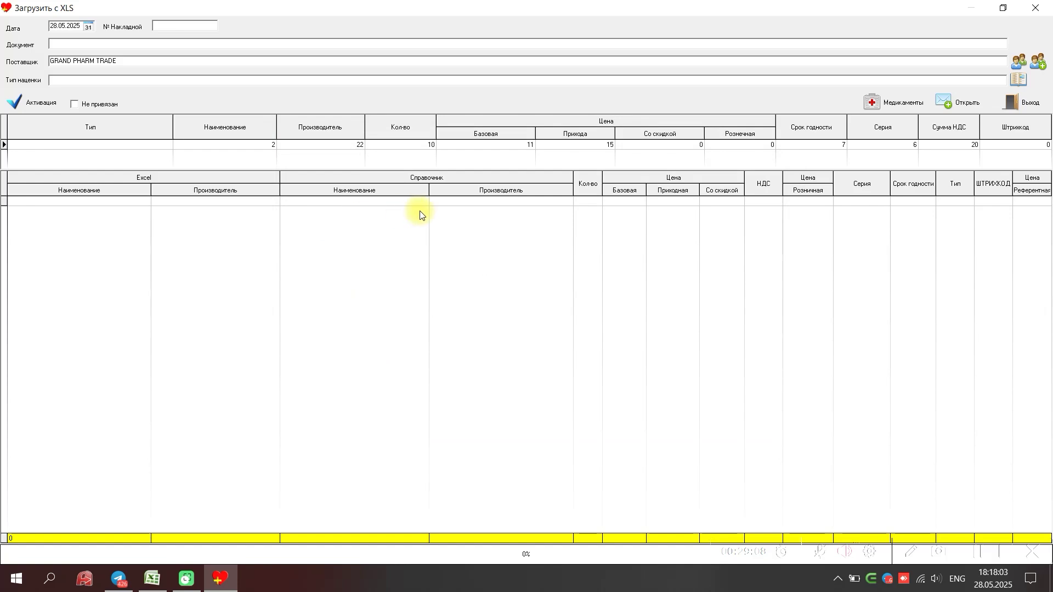
left_click(1019, 79)
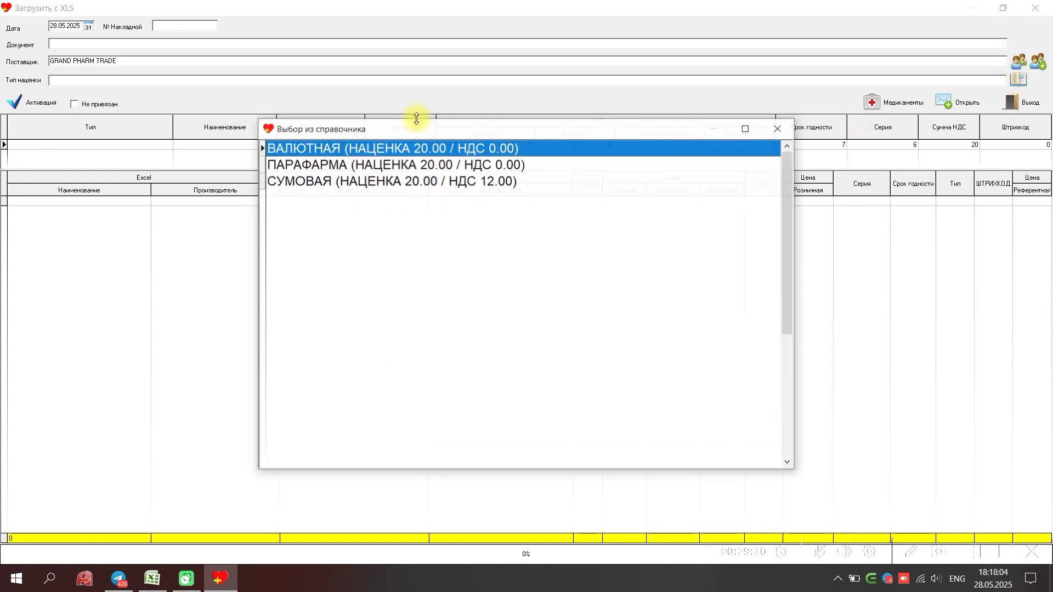
double_click(339, 181)
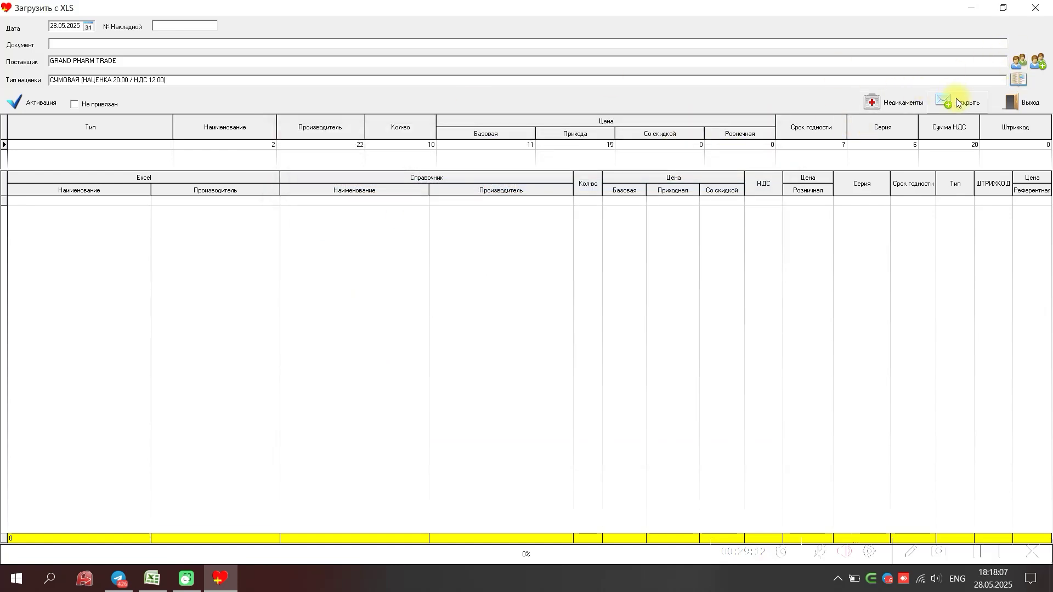
- Load the supplier's Excel file into the import and activate it to create the incoming invoice
left_click(935, 101)
left_click(447, 168)
double_click(448, 162)
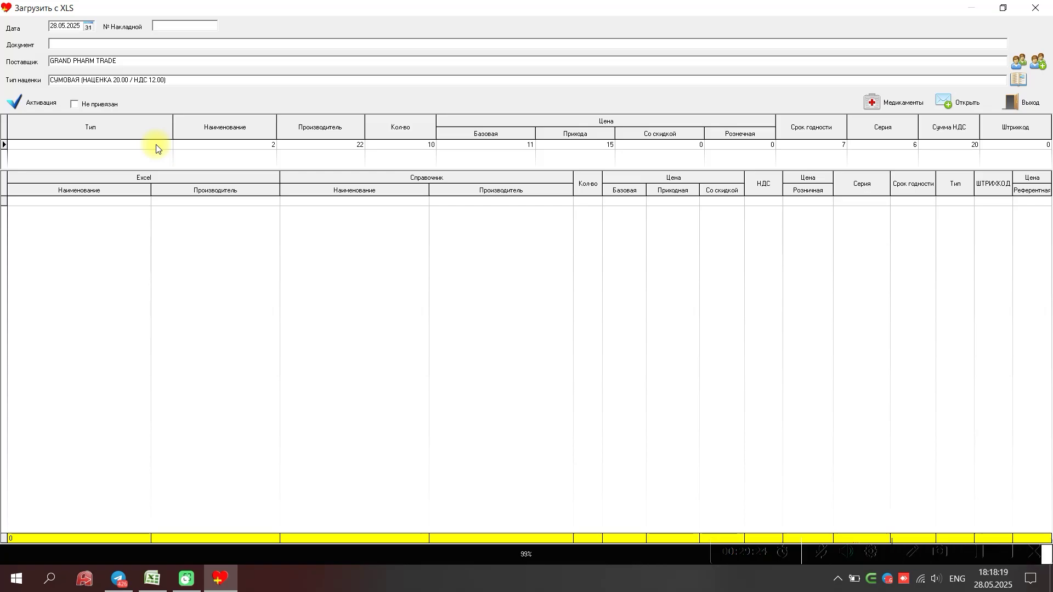
left_click(37, 101)
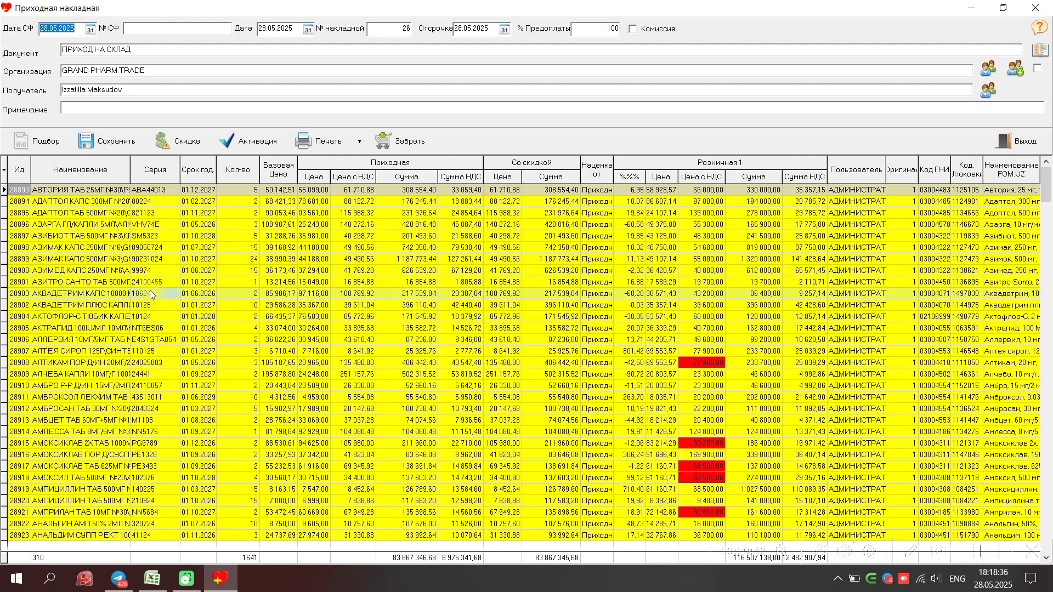
- Open АЗИТРО-САНТО ТАБ 500МГ №3 and compare its retail price with VAT against the earlier YOUNG PHARM sale price
left_click(51, 283)
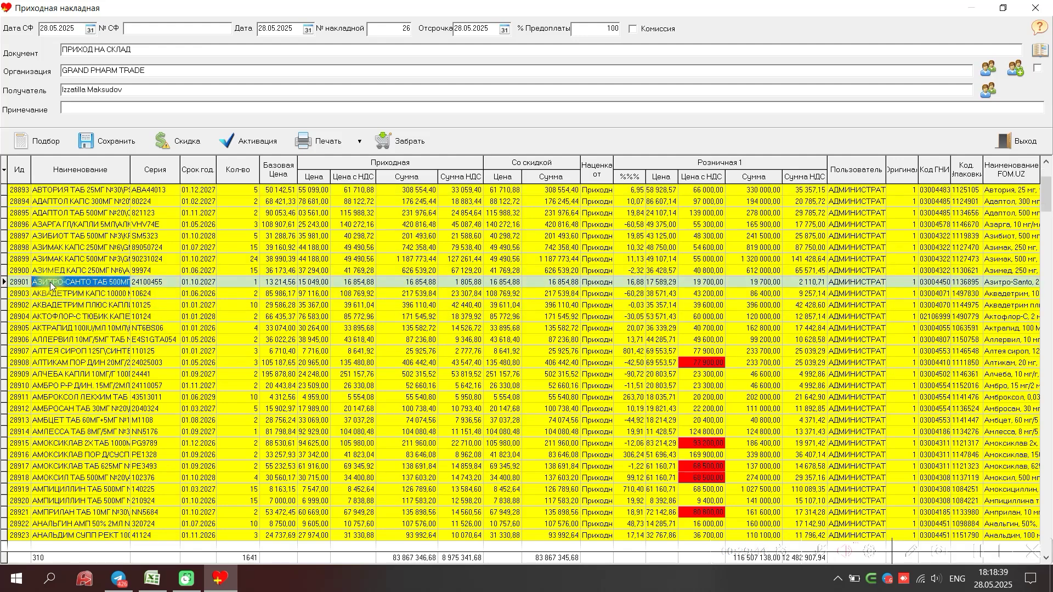
double_click(50, 282)
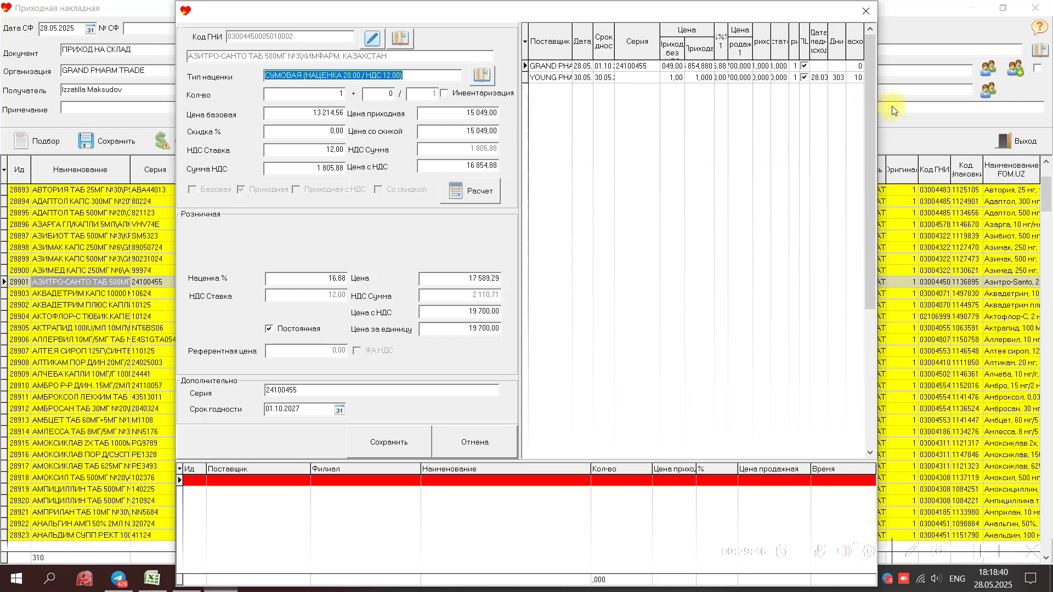
left_click_drag(883, 107, 1048, 136)
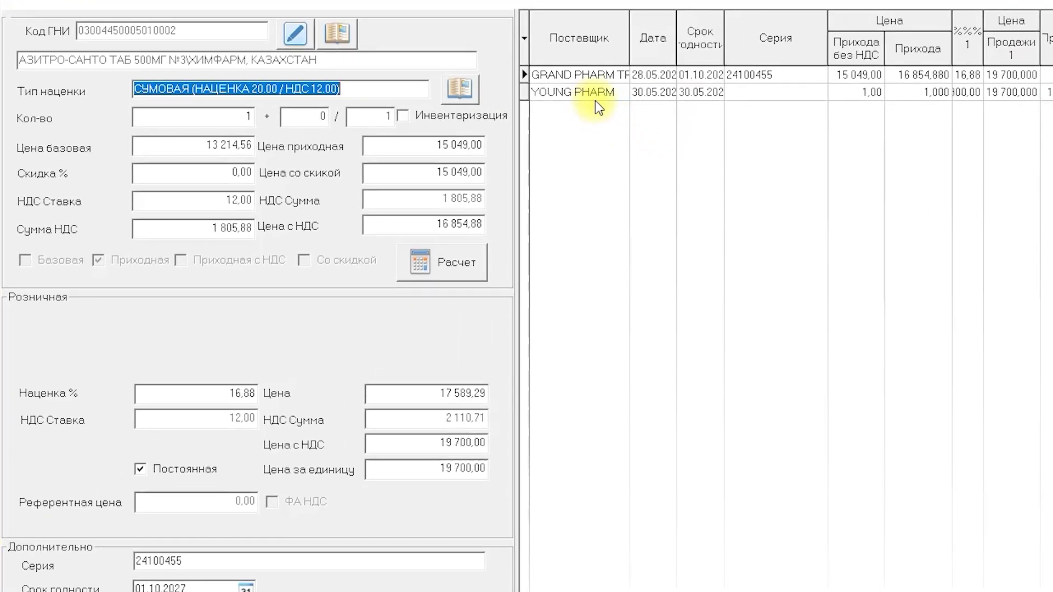
left_click(593, 97)
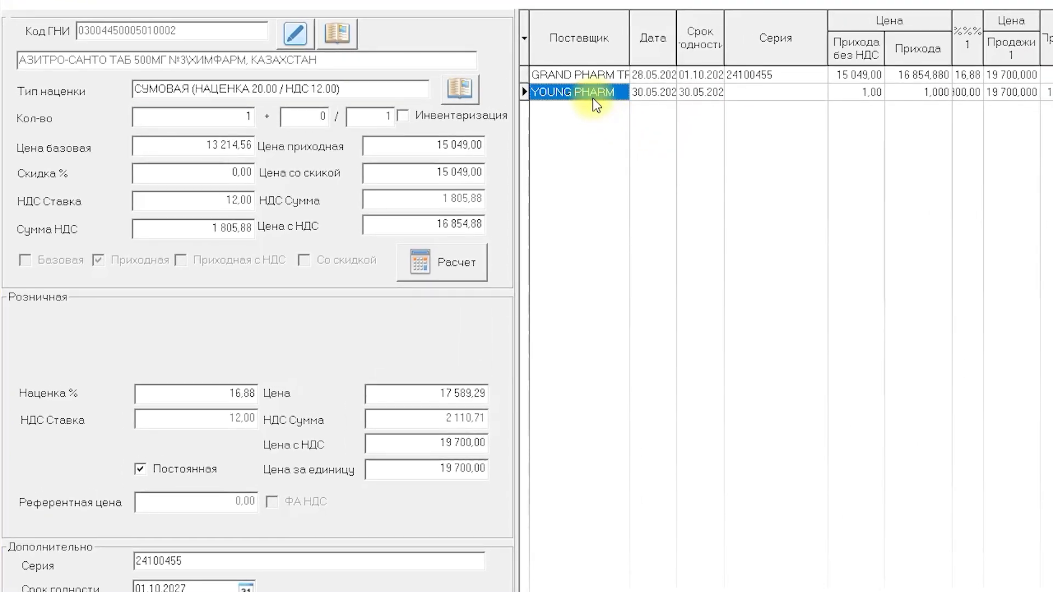
left_click(1017, 95)
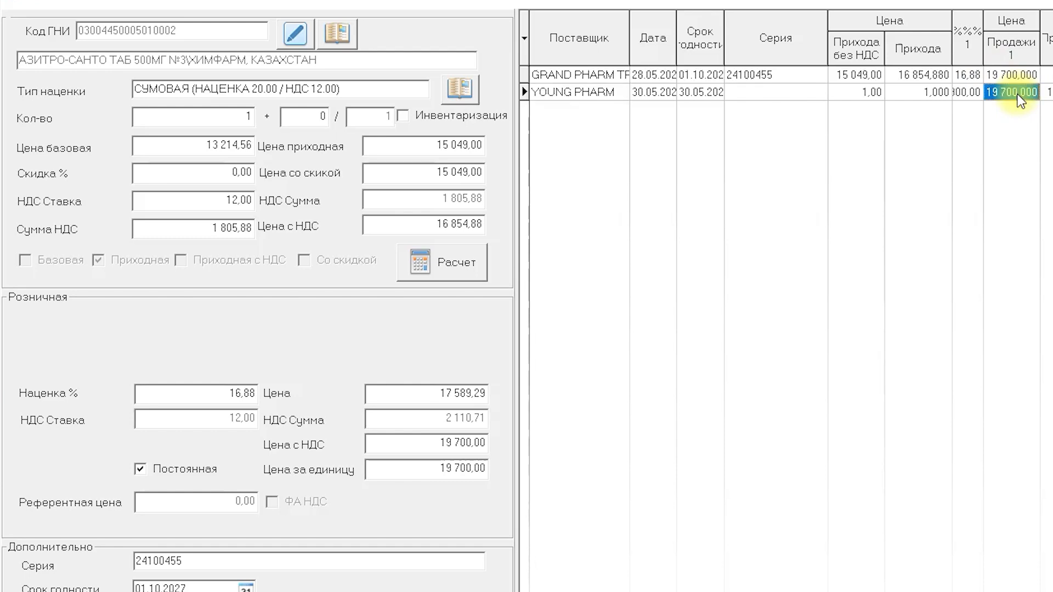
left_click(436, 444)
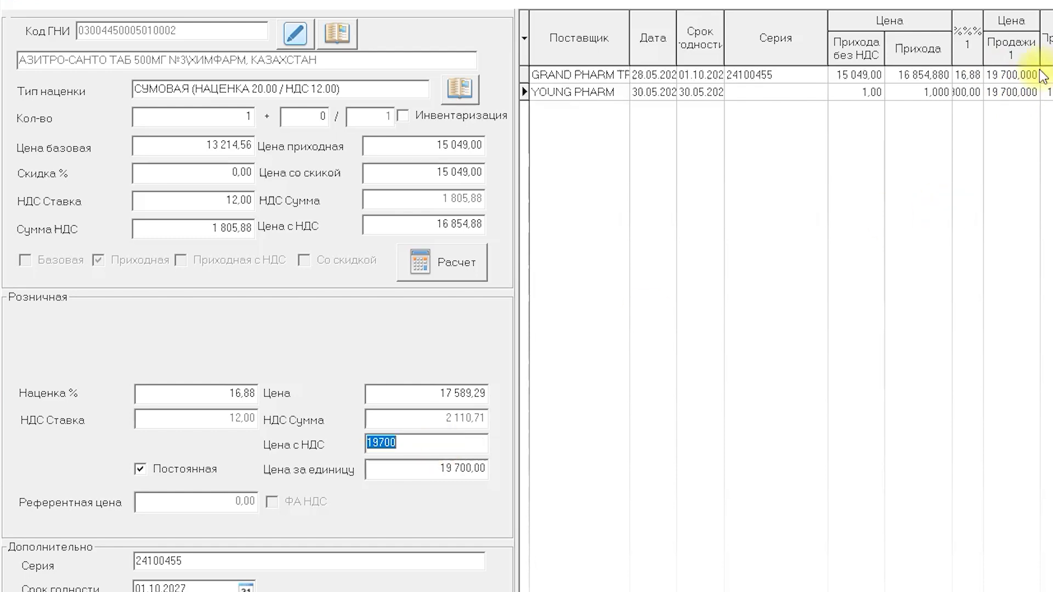
left_click(1022, 92)
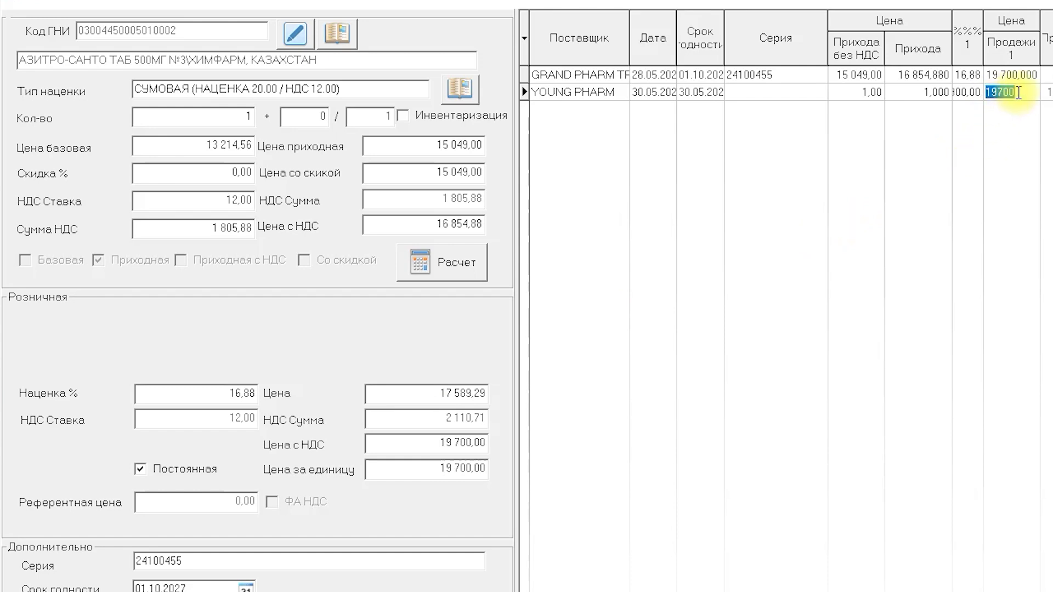
left_click(461, 442)
key("Return")
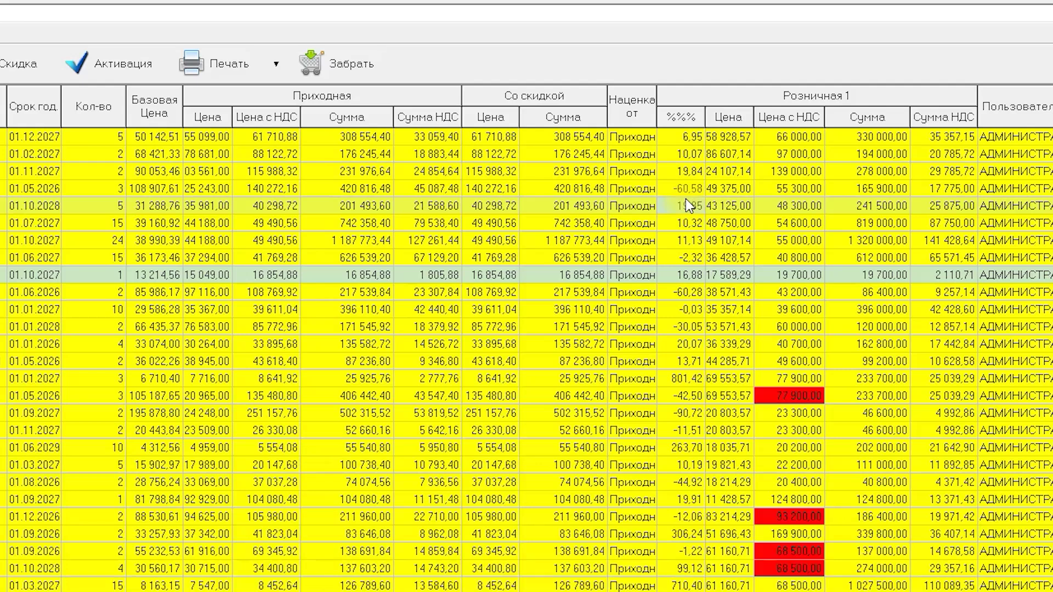
- Examine the retail markup percentages of the first few items in the reimported invoice
left_click(683, 156)
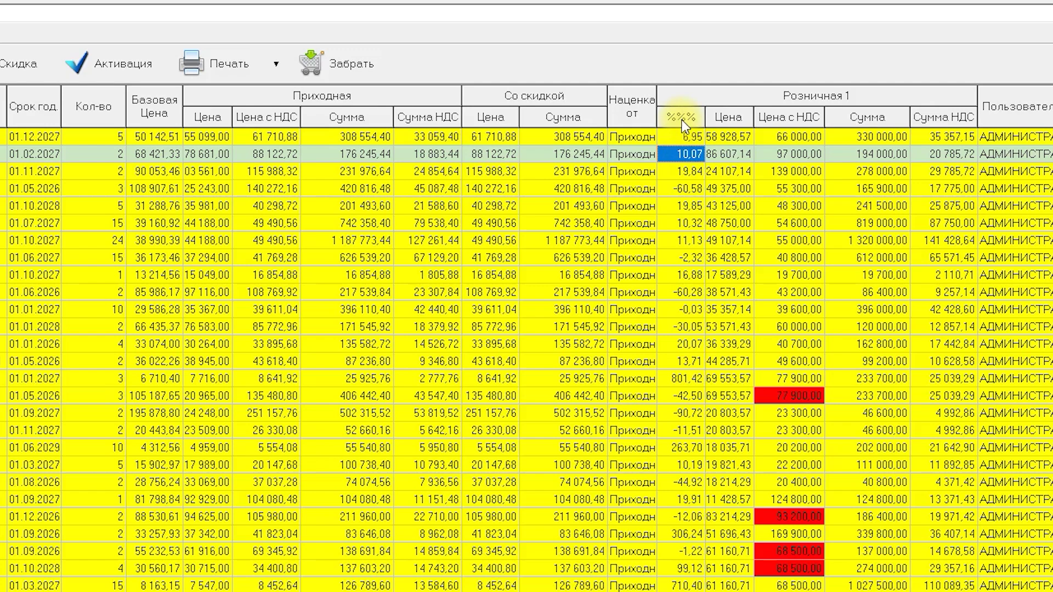
left_click(686, 136)
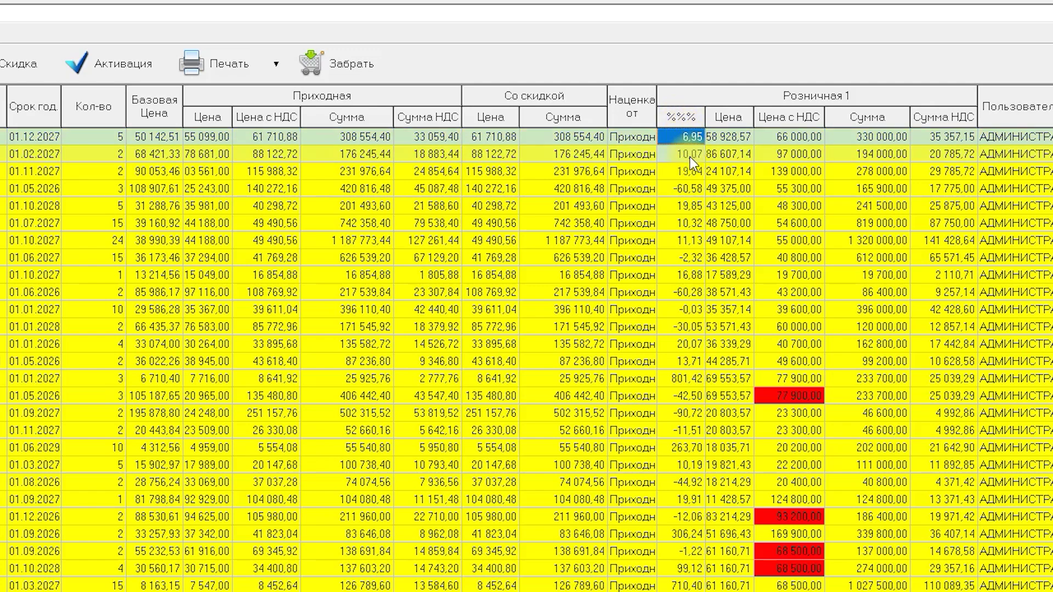
left_click(690, 189)
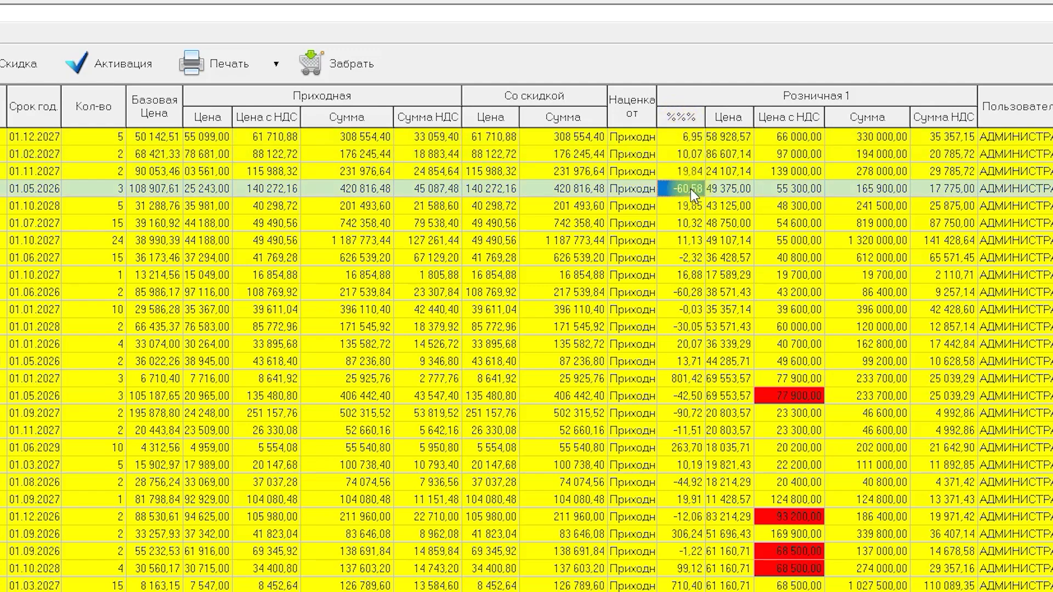
- Sort the invoice items by retail markup percentage in ascending order and inspect the lowest markups
left_click(682, 380)
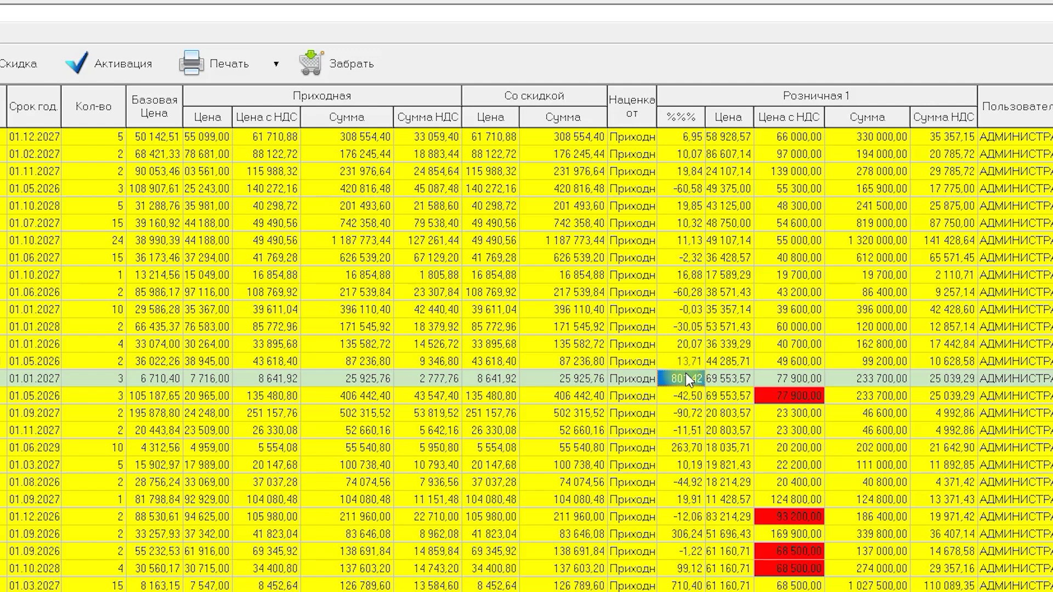
left_click(680, 192)
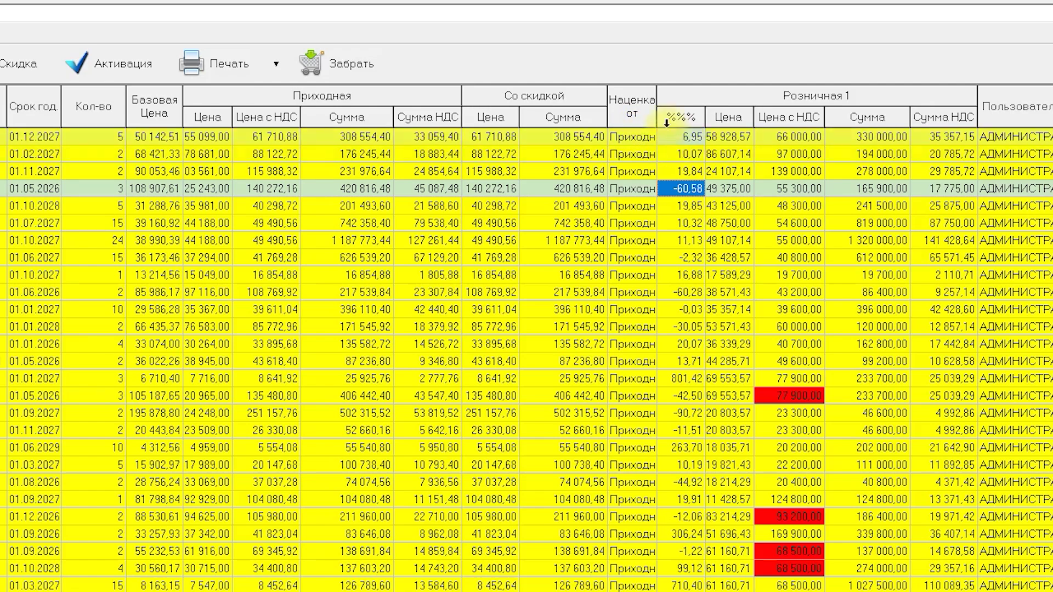
left_click(690, 108)
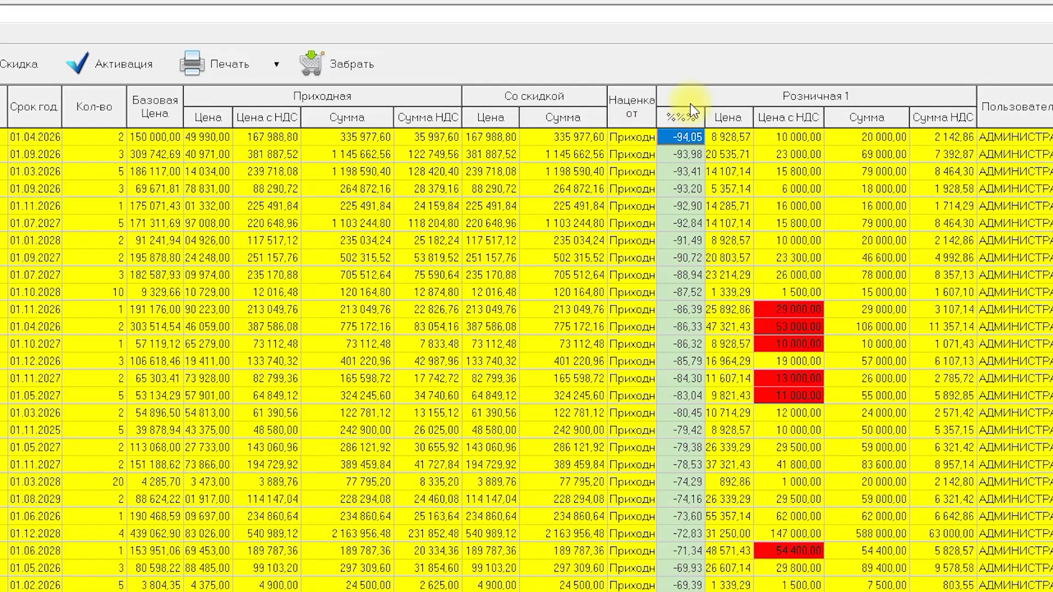
left_click(686, 142)
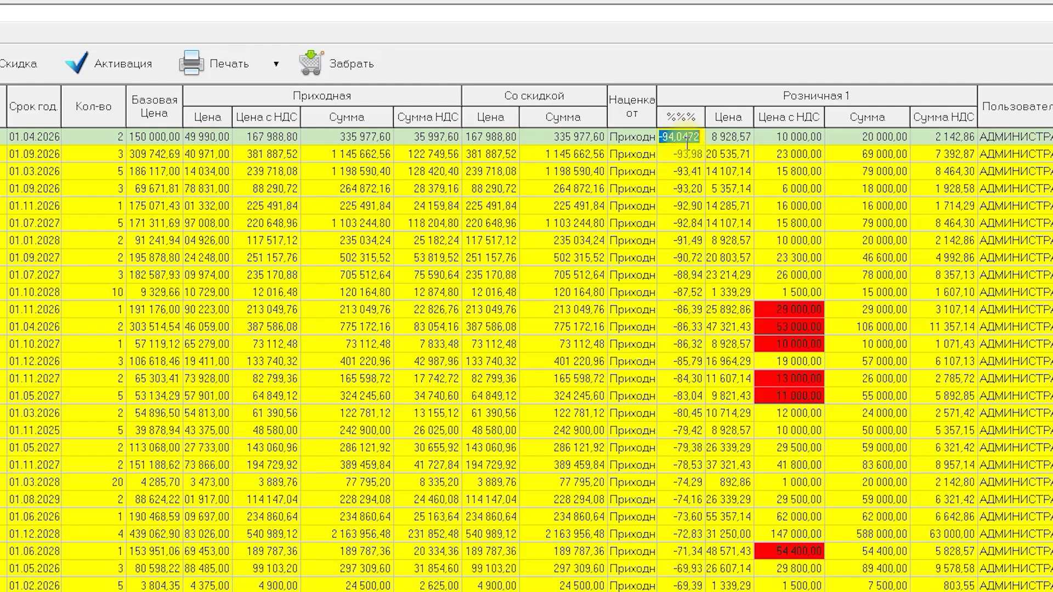
left_click(691, 170)
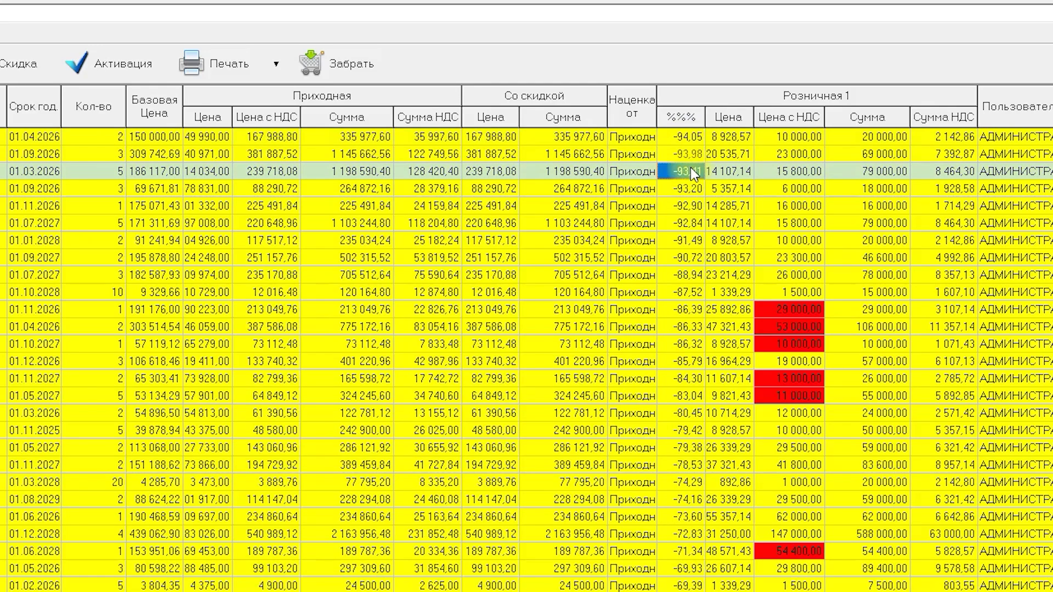
- Examine the retail markup percentages and retail prices down the sorted item list, from the lowest markups toward the higher ones
key("Up")
key("Up")
key("Down")
key("Down")
key("Down")
key("Down")
key("Down")
key("Down")
key("Down")
key("Down")
key("Down")
key("Down")
key("Down")
key("Down")
key("Down")
key("Down")
key("Down")
key("Down")
key("Down")
key("Down")
key("Down")
key("Down")
key("Down")
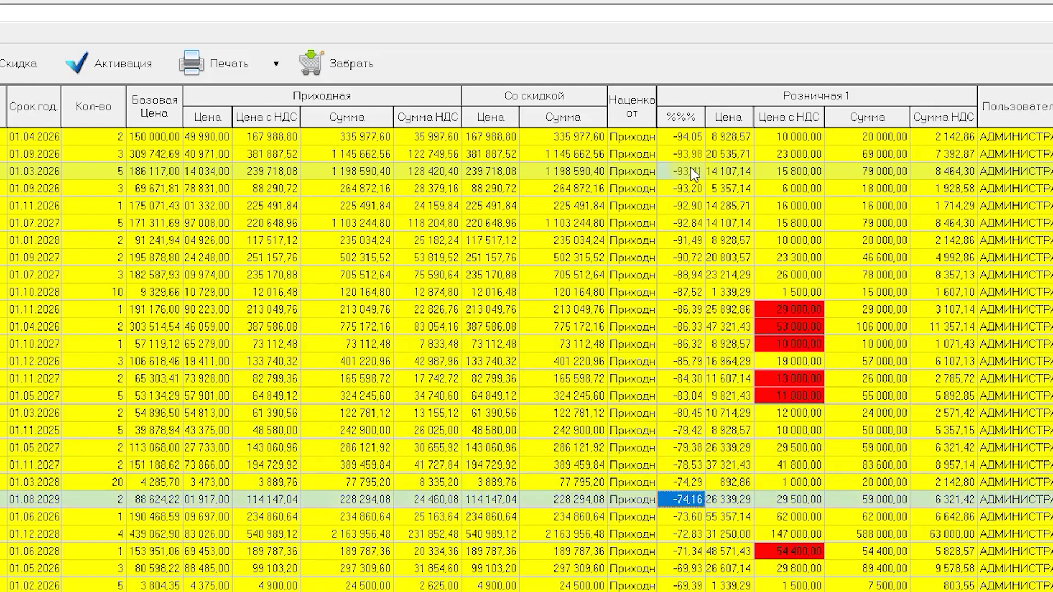
scroll(690, 489, "down", 7)
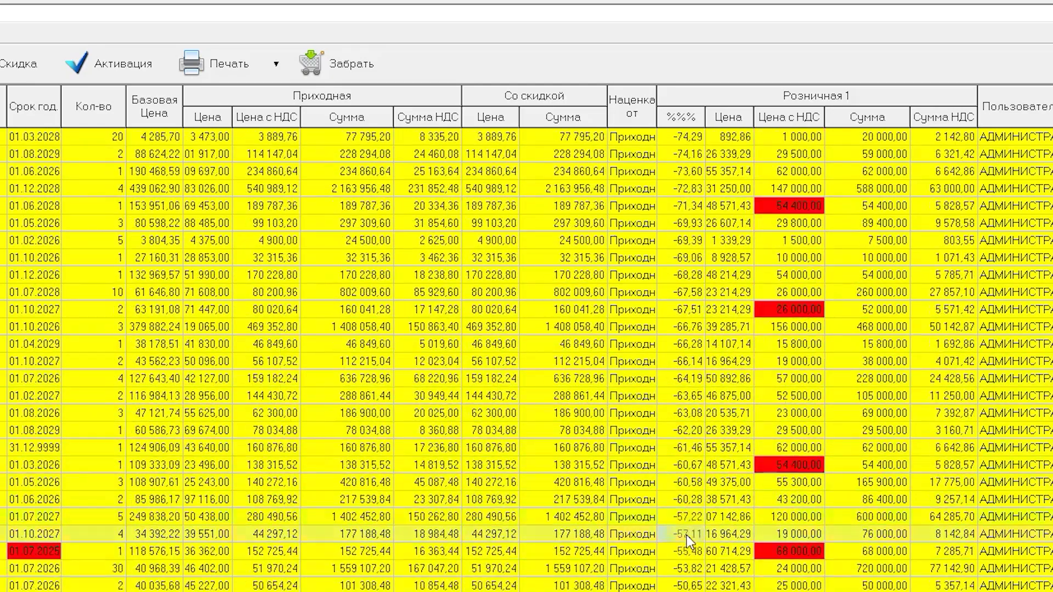
scroll(687, 535, "down", 8)
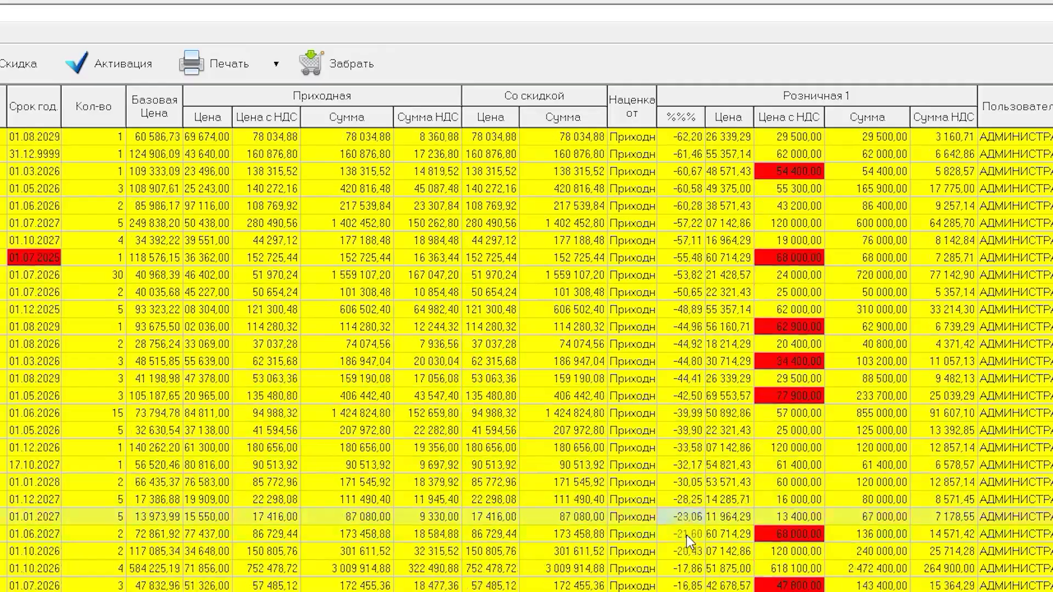
scroll(686, 535, "down", 10)
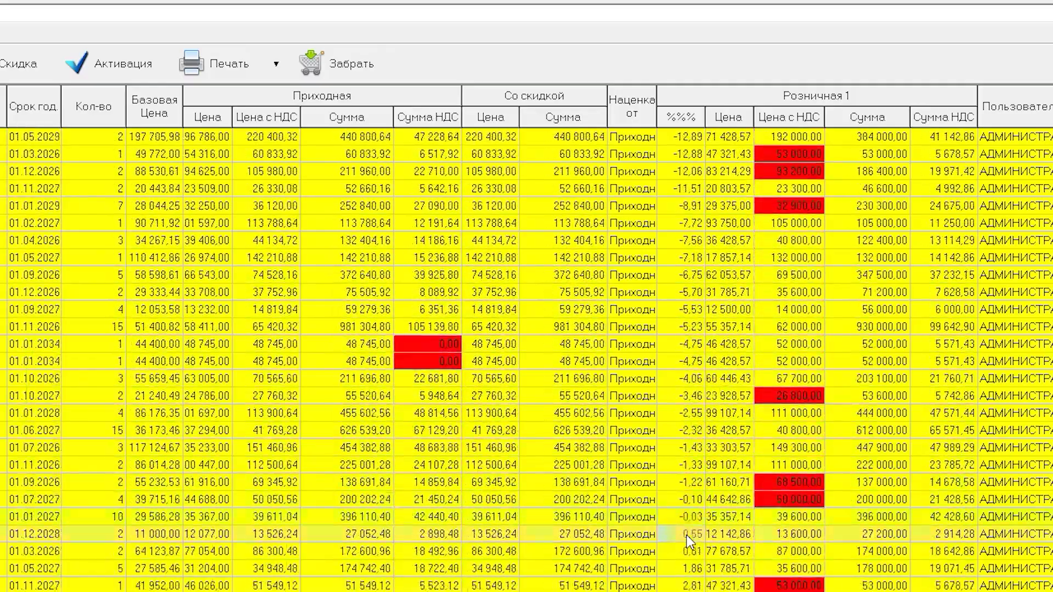
scroll(686, 535, "down", 12)
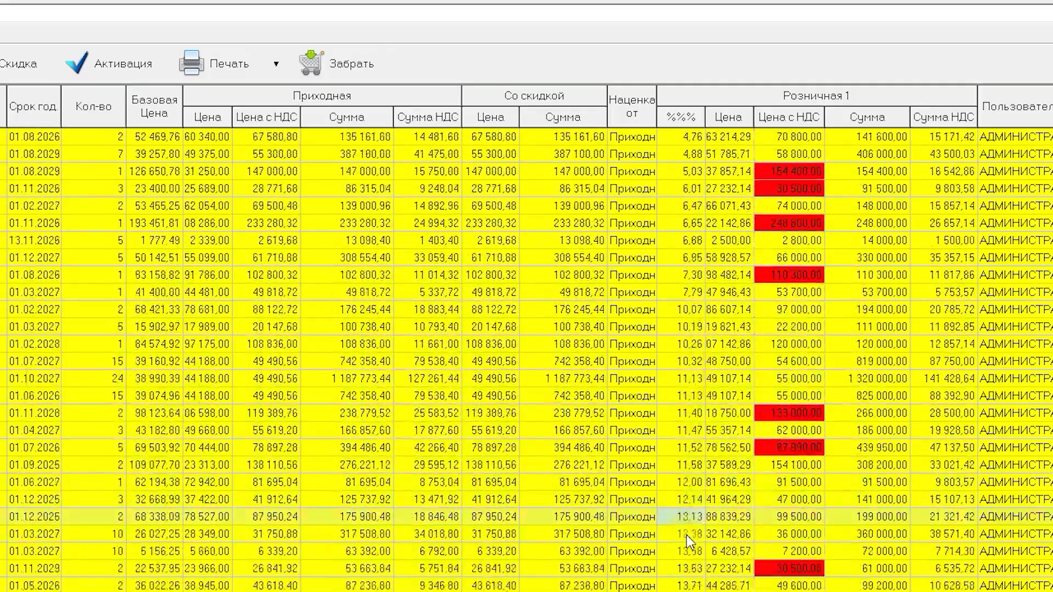
scroll(687, 536, "down", 12)
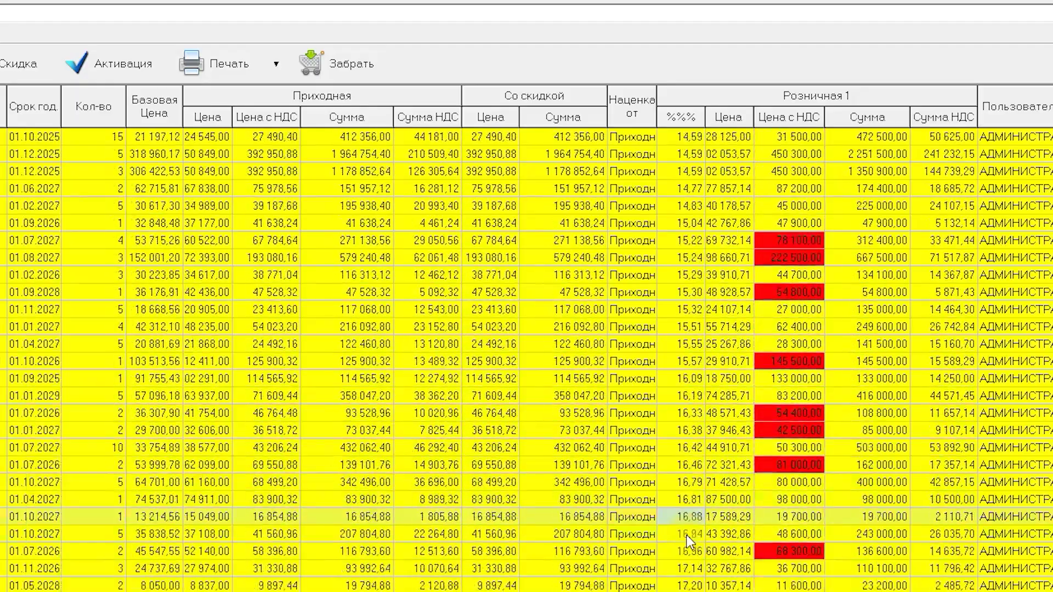
scroll(687, 540, "down", 12)
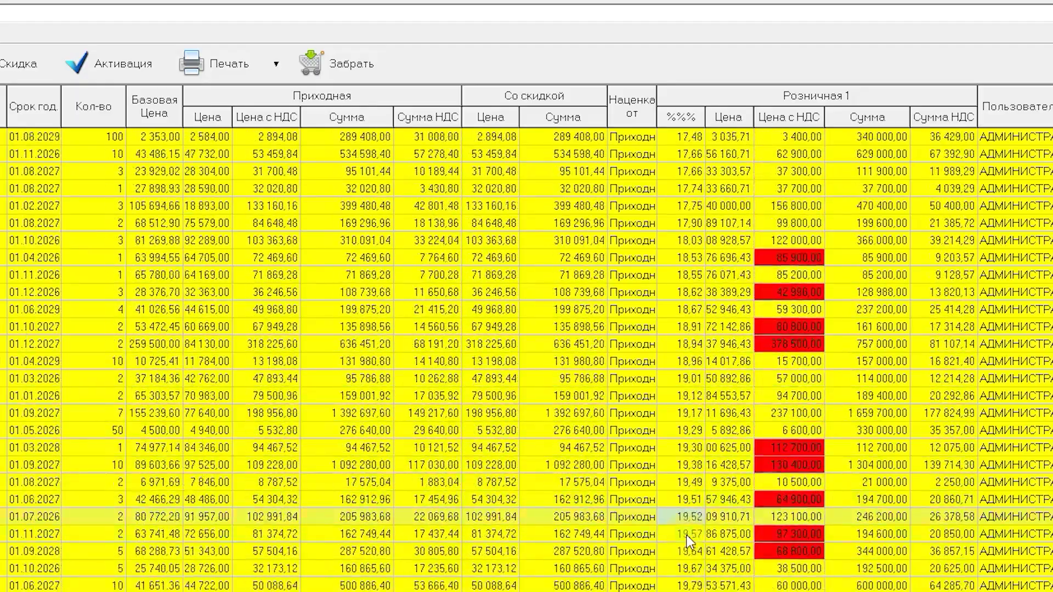
scroll(688, 540, "down", 8)
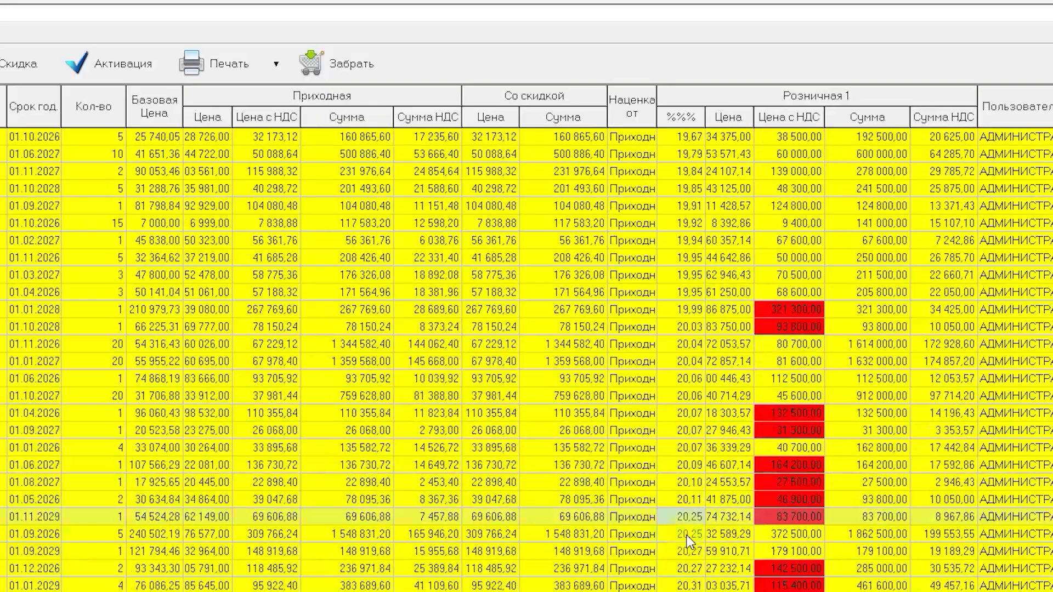
scroll(687, 540, "down", 7)
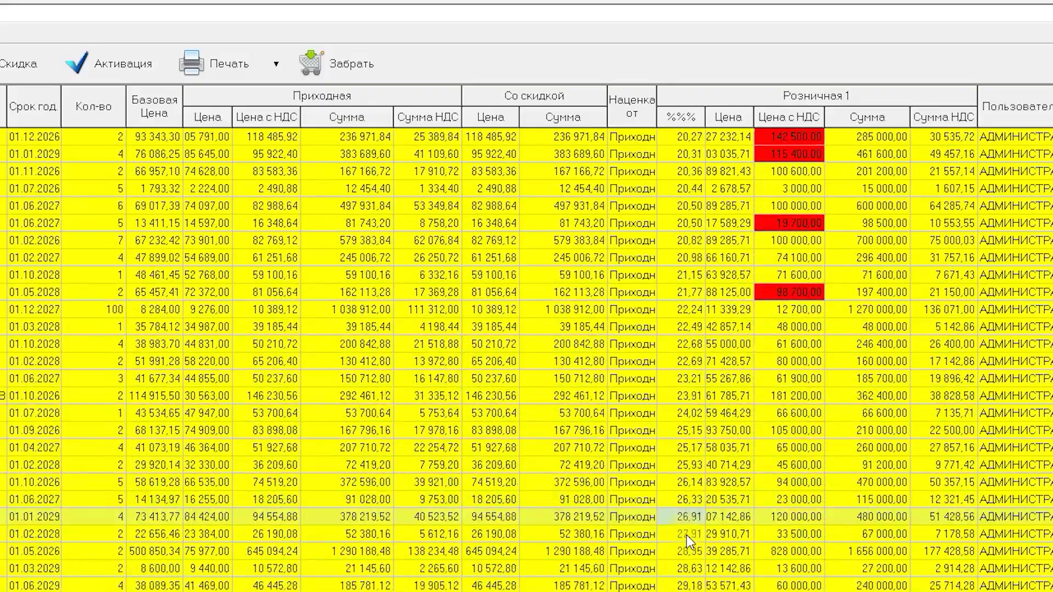
scroll(688, 540, "down", 5)
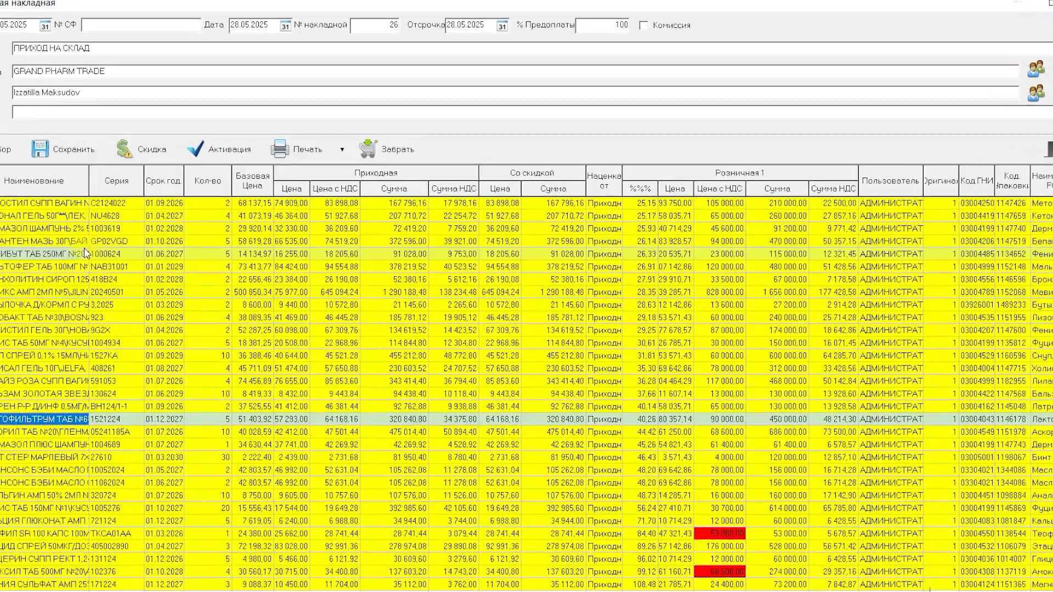
- Open ЛАКТОФИЛЬТРУМ ТАБ №60 and compare its retail price with VAT and markup against the sale price in the earlier inventory entry
key("Return")
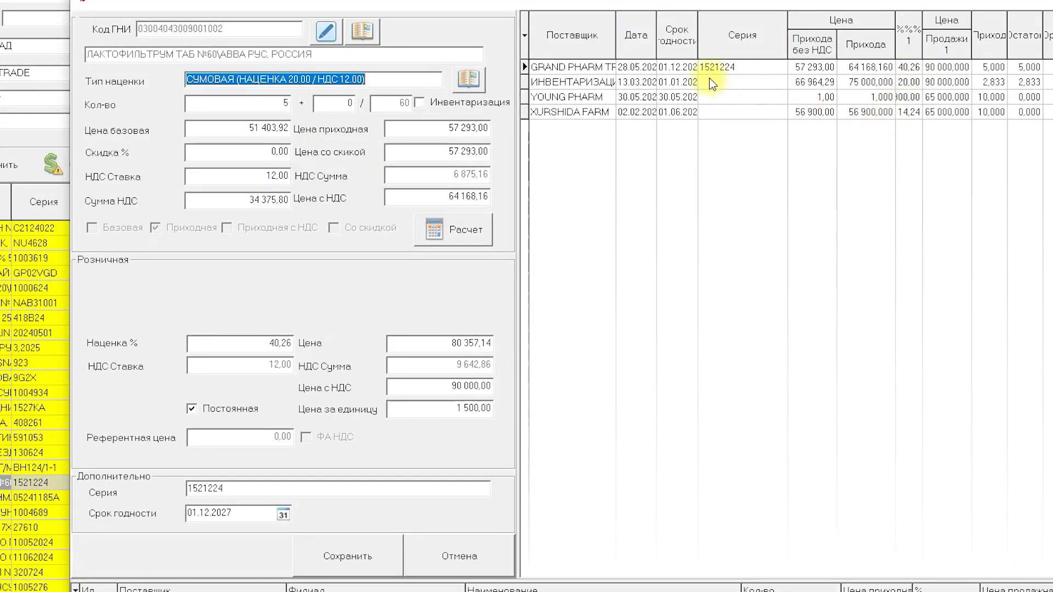
left_click(947, 82)
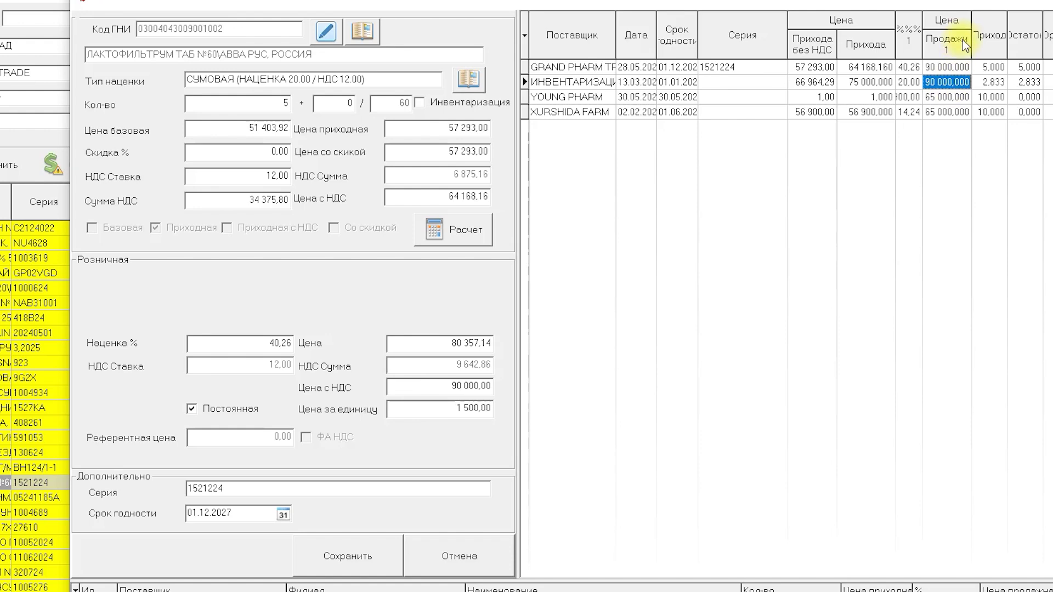
left_click(449, 387)
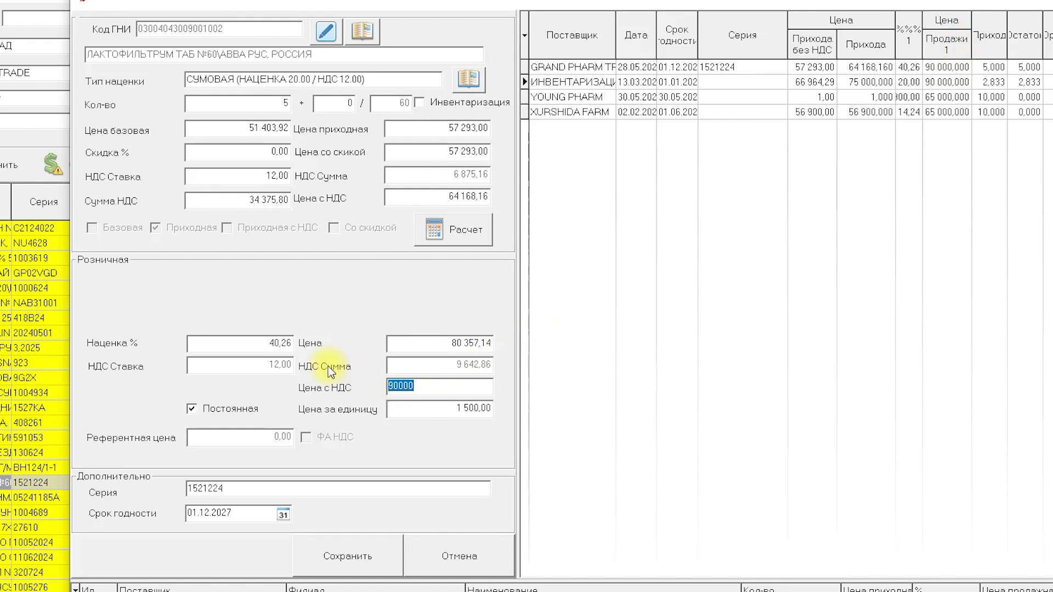
left_click(266, 341)
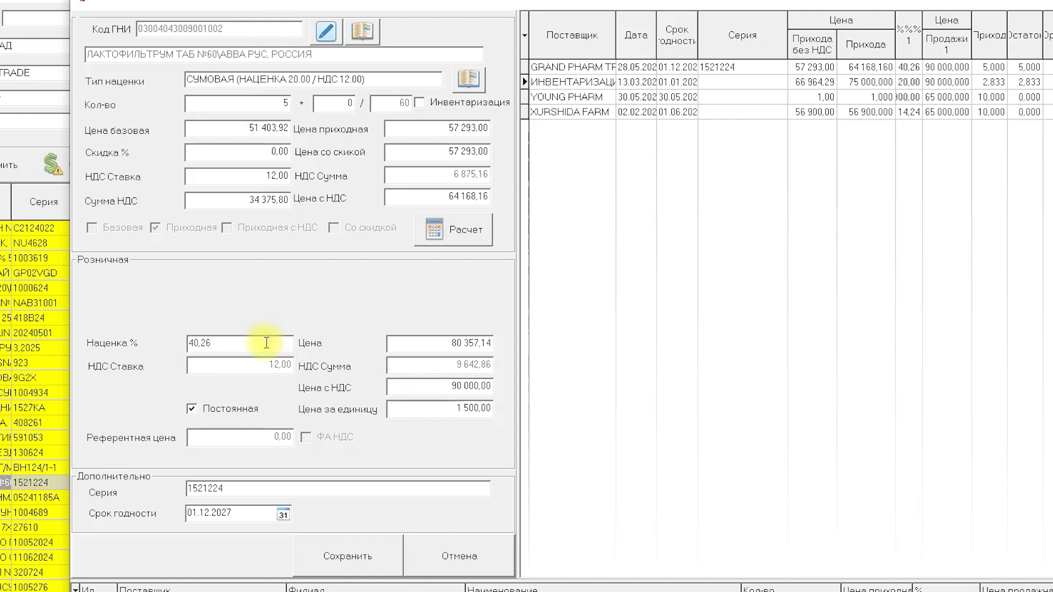
left_click_drag(266, 343, 189, 344)
left_click(440, 388)
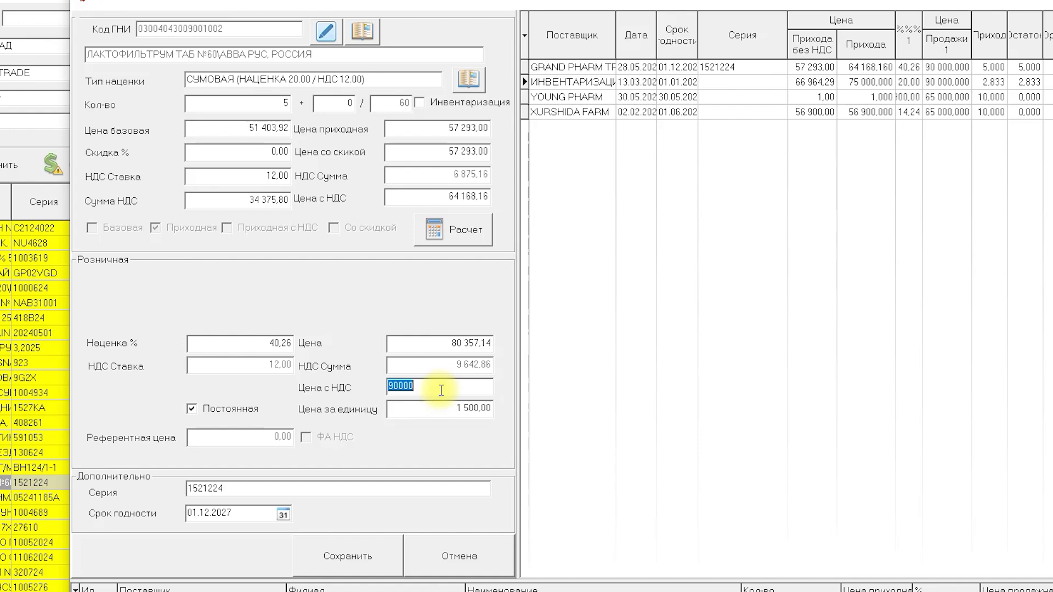
- Recalculate the item's retail price with a 20% markup and try a retail price with VAT of 78000
left_click(466, 230)
left_click(282, 341)
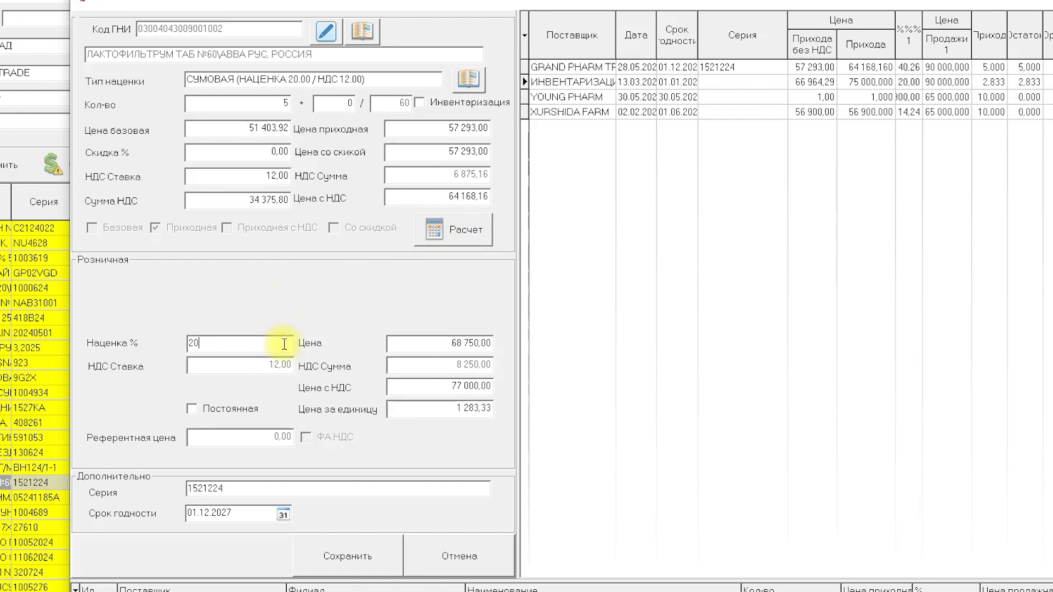
left_click(453, 388)
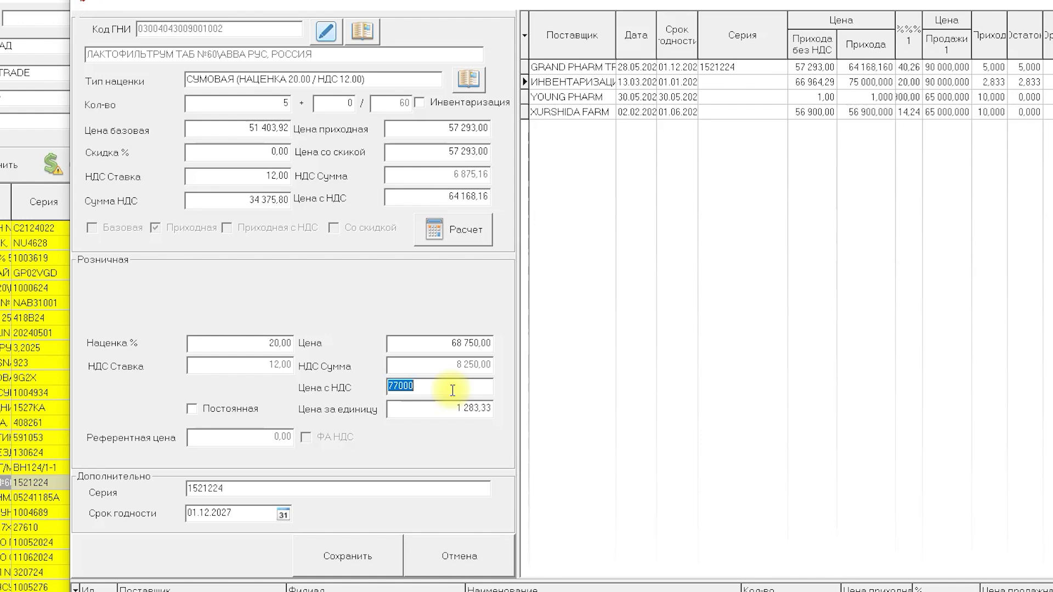
type("78000")
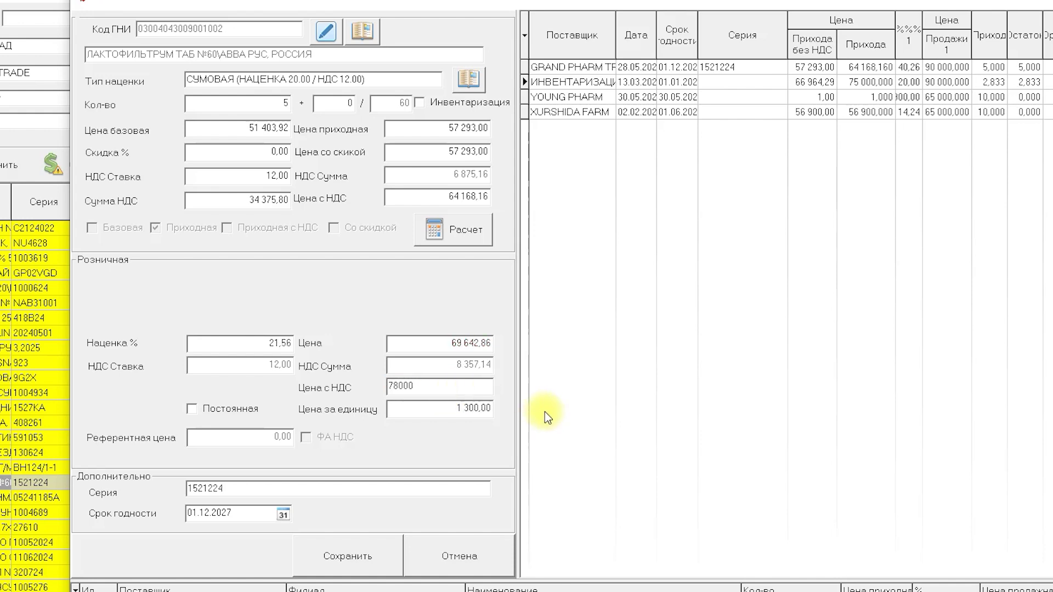
- Set the retail price with VAT of ЛАКТОФИЛЬТРУМ ТАБ №60 to 75000 and save the item
left_click(426, 387)
type("75000")
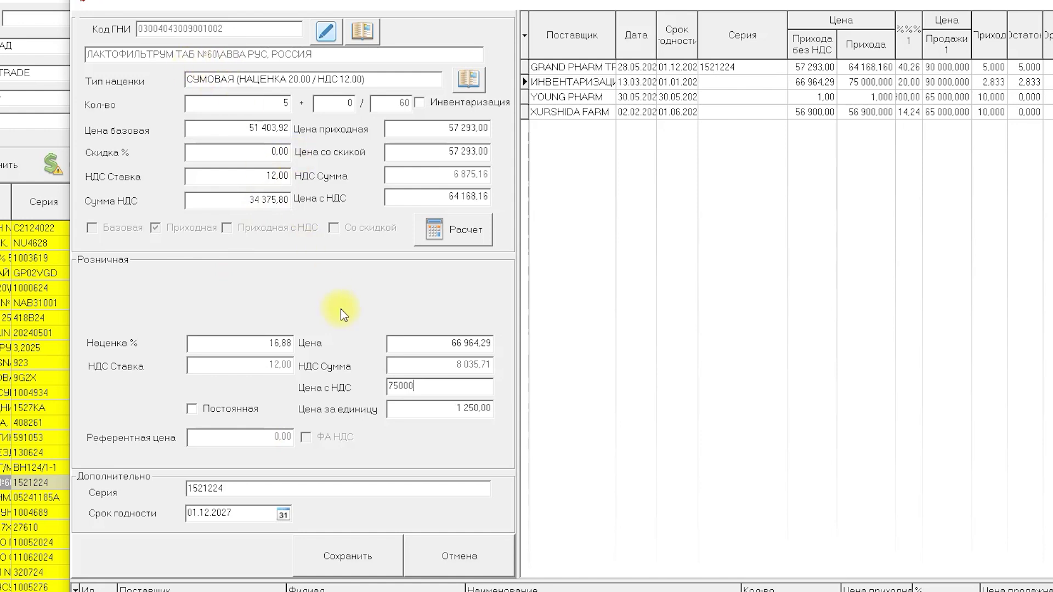
left_click(351, 547)
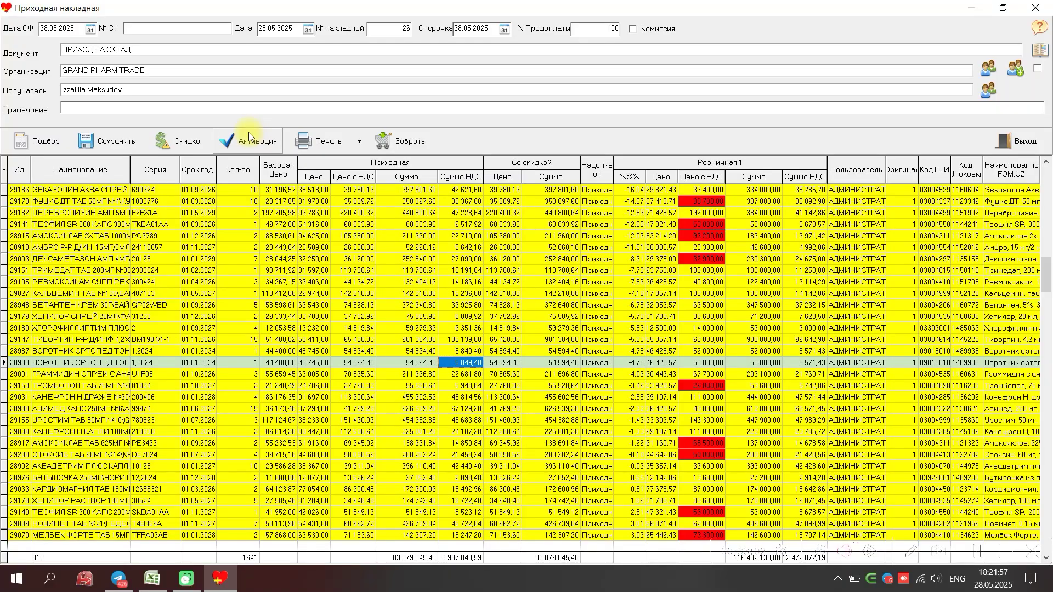
- Activate the incoming invoice from GRAND PHARM TRADE
left_click(249, 138)
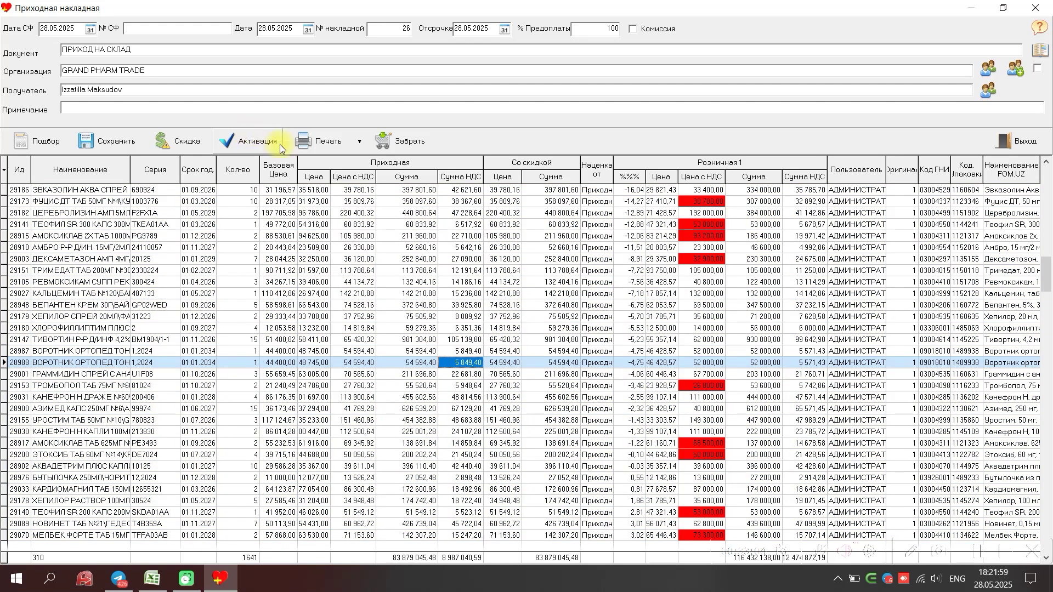
left_click(354, 202)
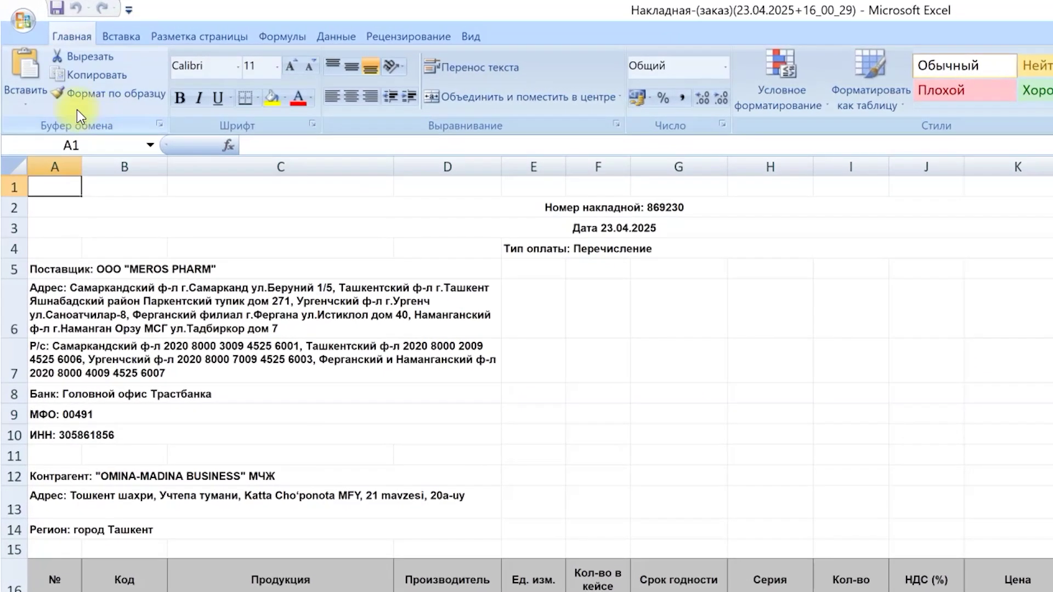
- In Excel, save a copy of the MEROS PHARM invoice workbook as мерос фарм 2805 in the desktop folder приход экзел
left_click(16, 20)
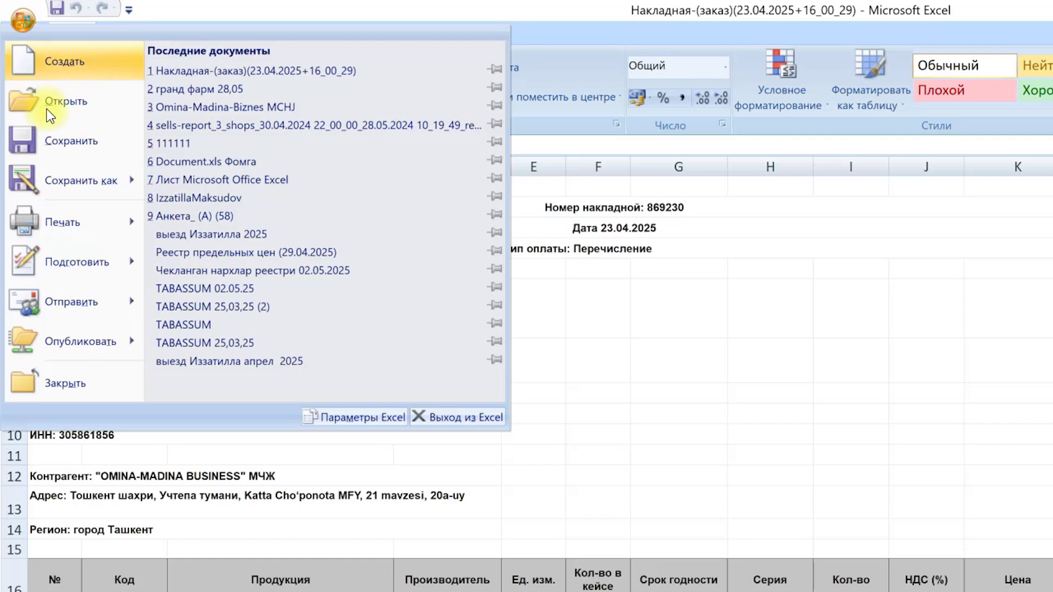
key("Escape")
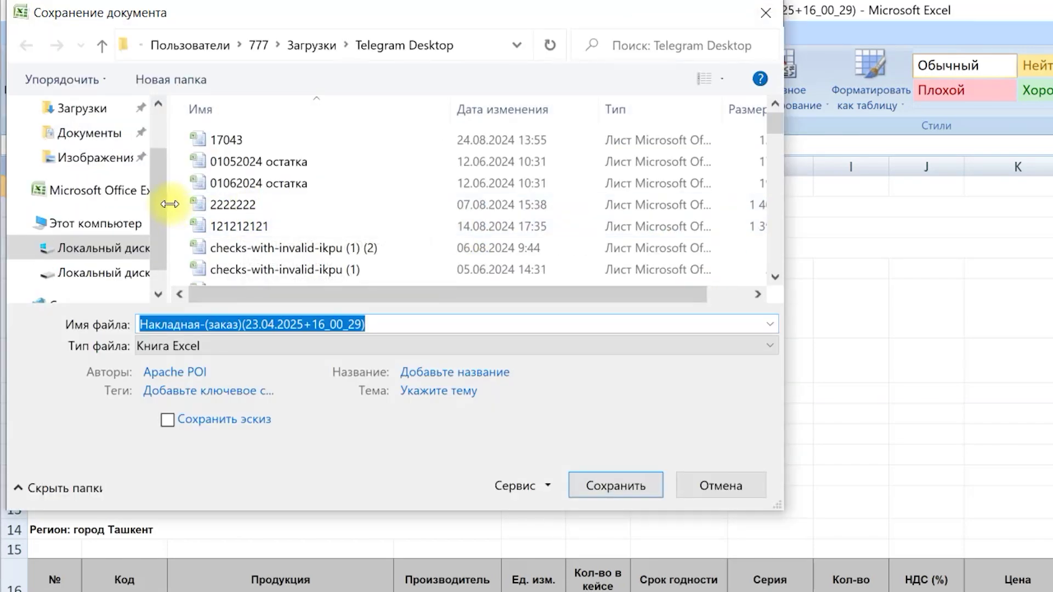
scroll(159, 181, "up", 2)
left_click(104, 148)
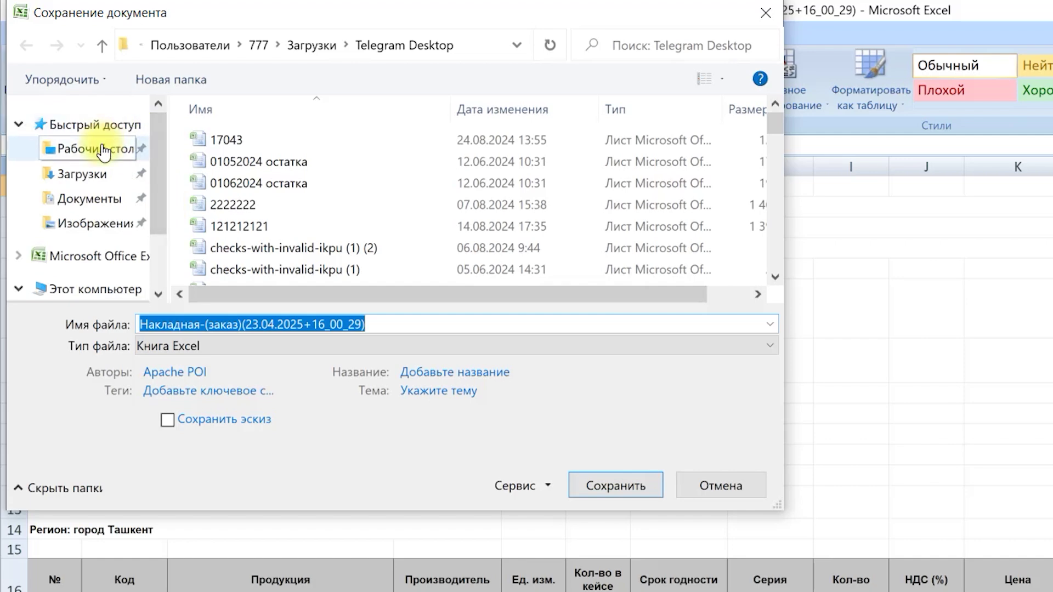
double_click(271, 168)
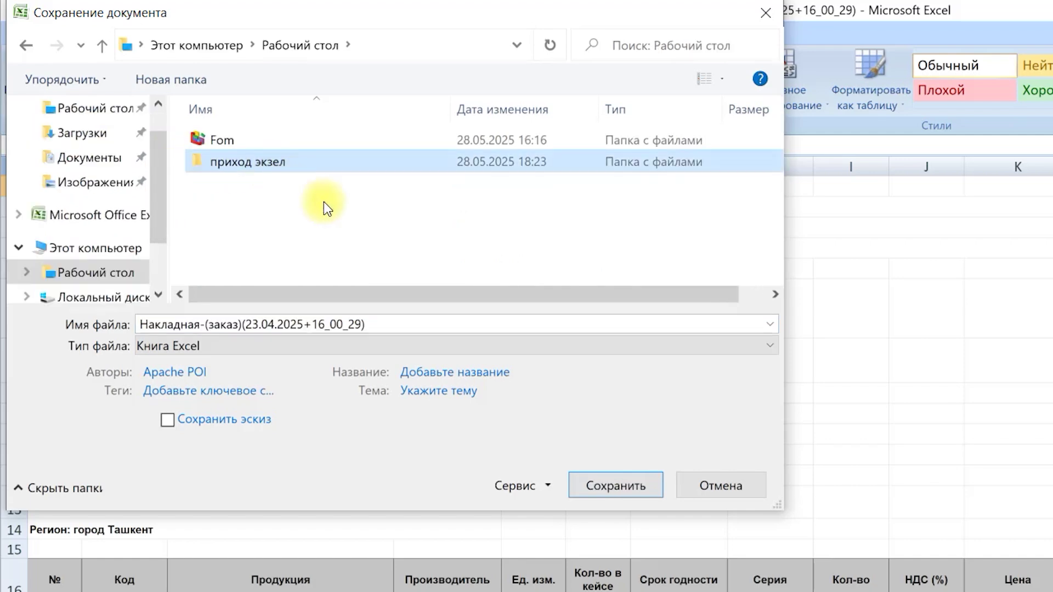
left_click(393, 325)
key("BackSpace")
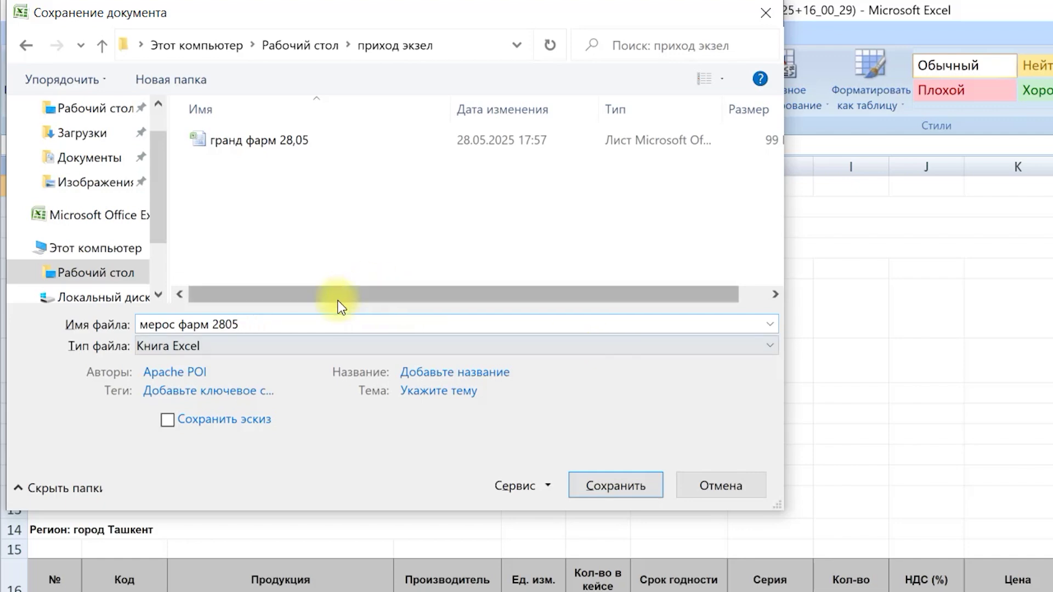
left_click(624, 487)
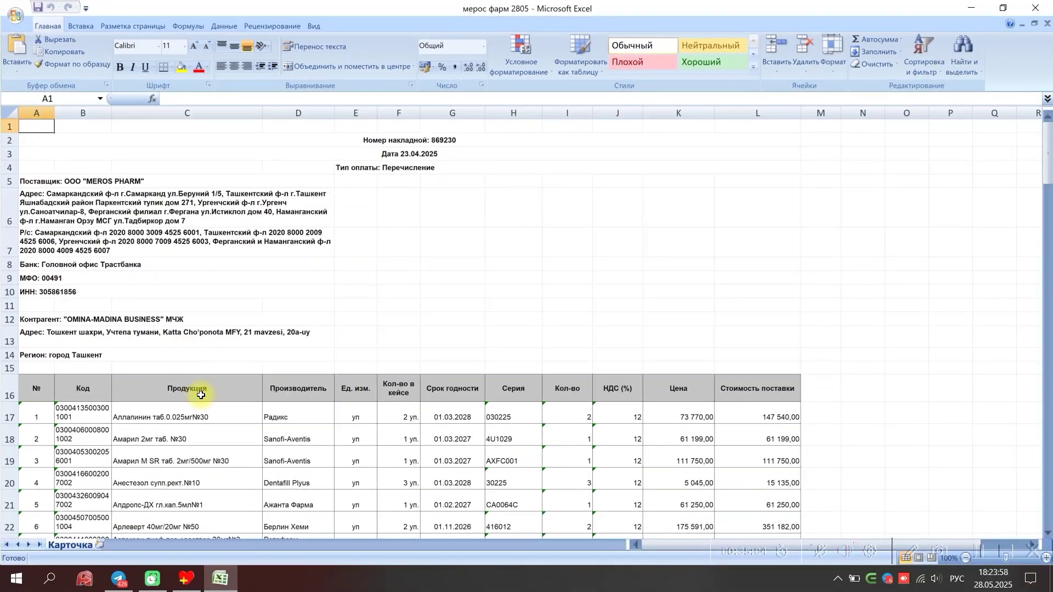
- Switch back to the main window of the pharmacy stock program
left_click(180, 582)
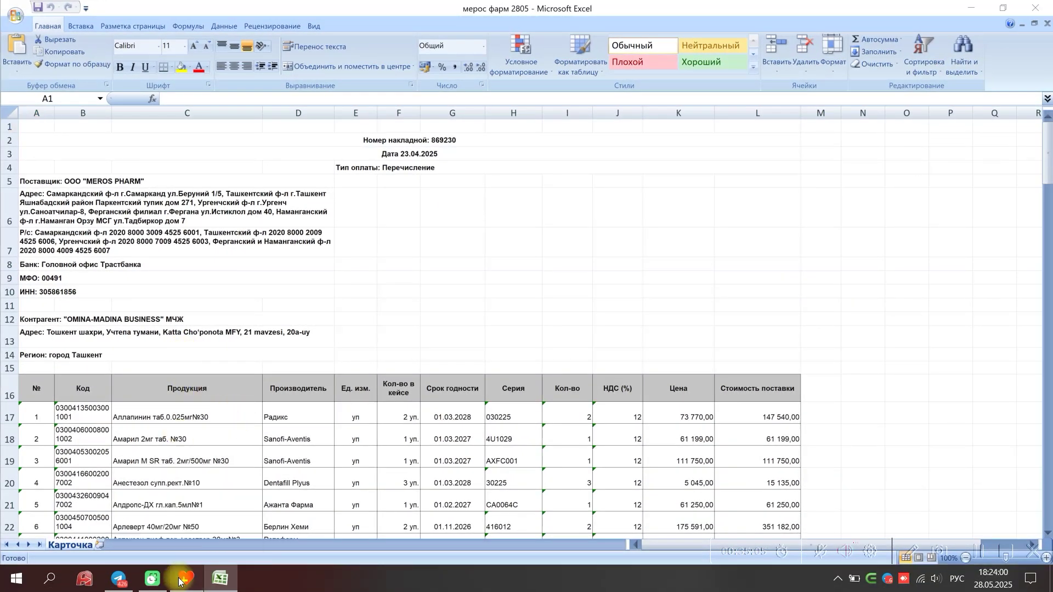
left_click(437, 61)
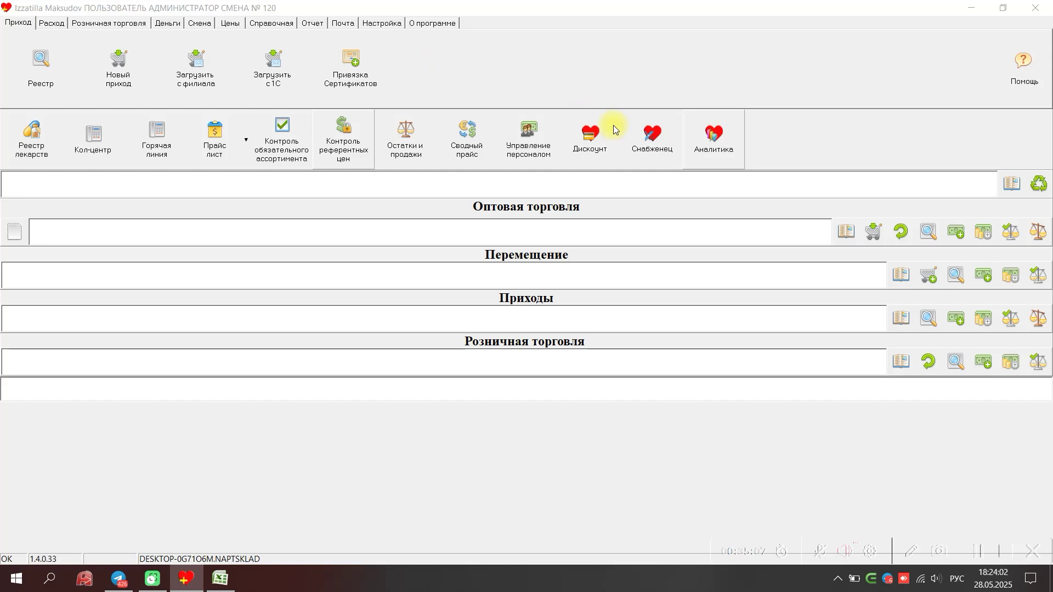
- Choose МЕРОС ФАРМ as the supplier and СУМОВАЯ (НАЦЕНКА 20.00 / НДС 12.00) as the markup type for the XLS import
left_click(1016, 63)
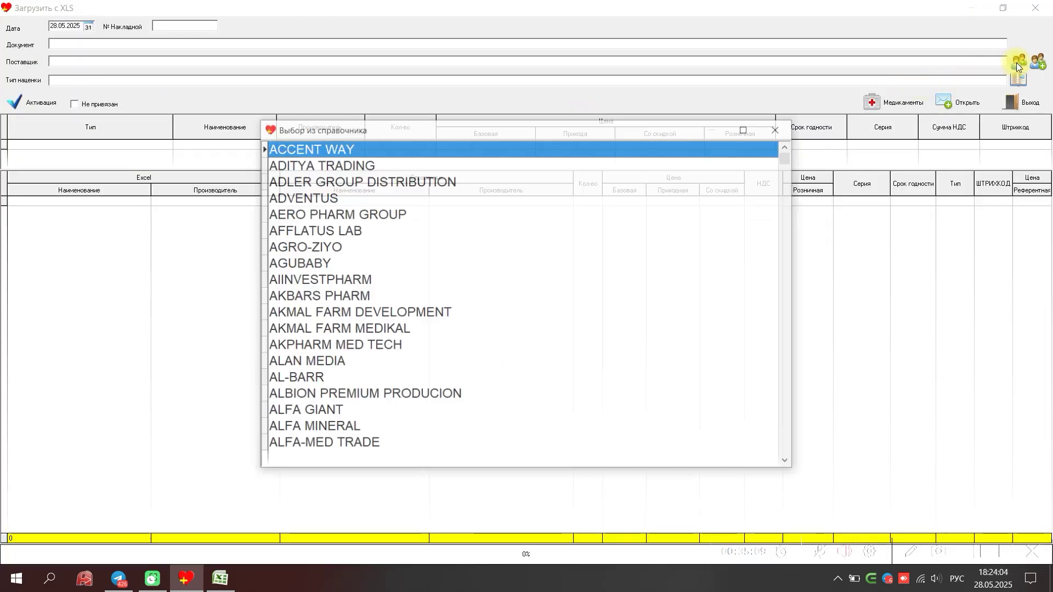
type("мер")
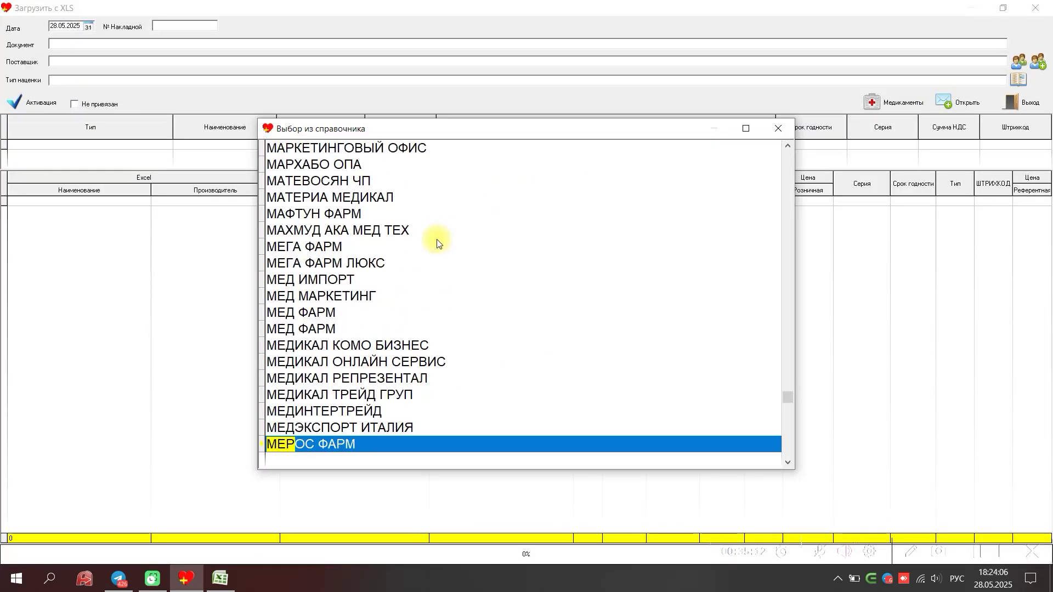
key("Return")
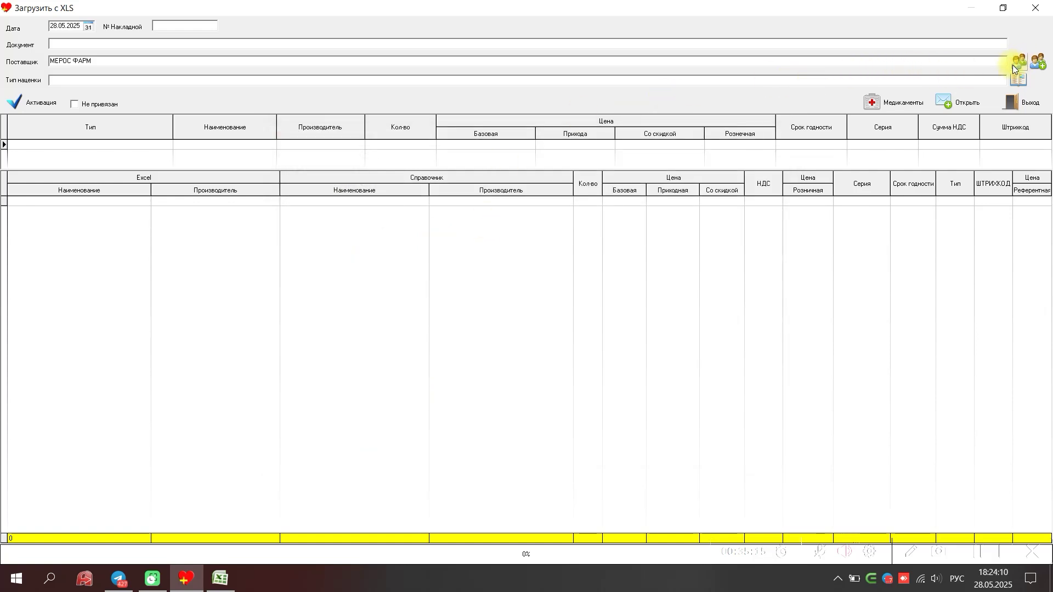
left_click(1042, 67)
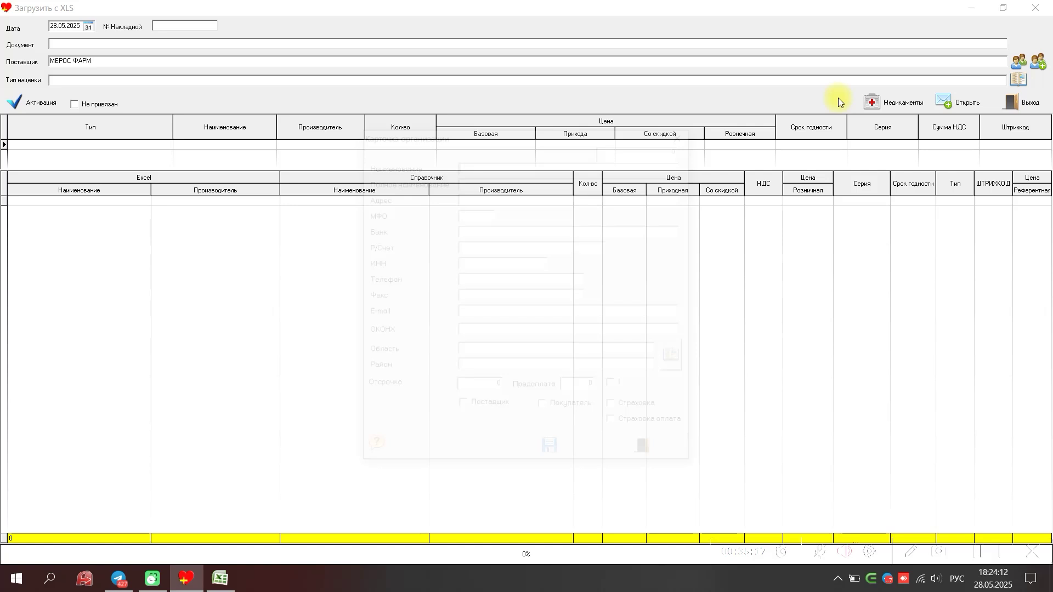
left_click(682, 135)
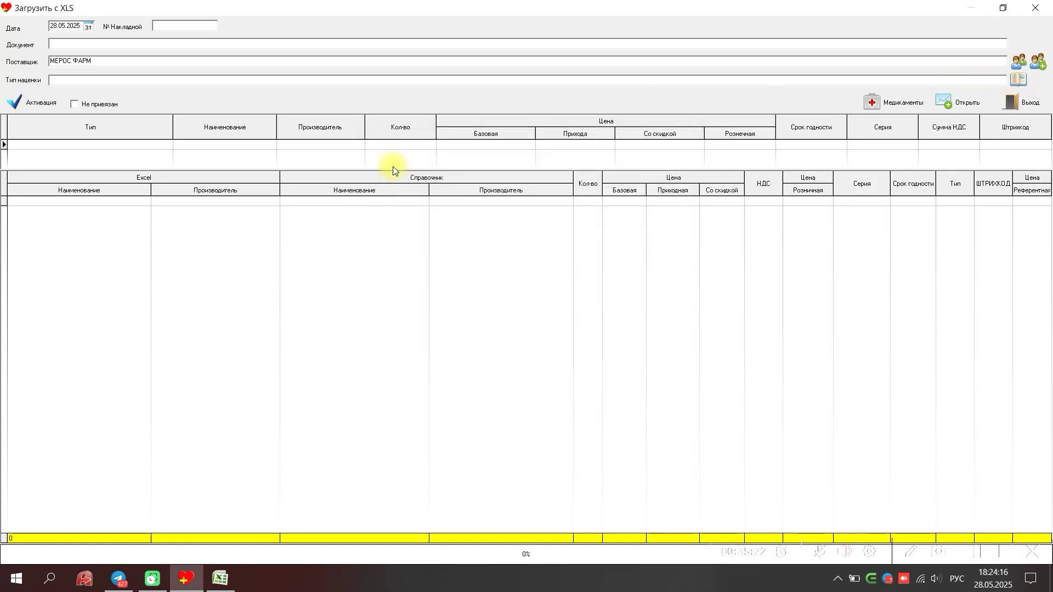
left_click(1021, 79)
double_click(312, 180)
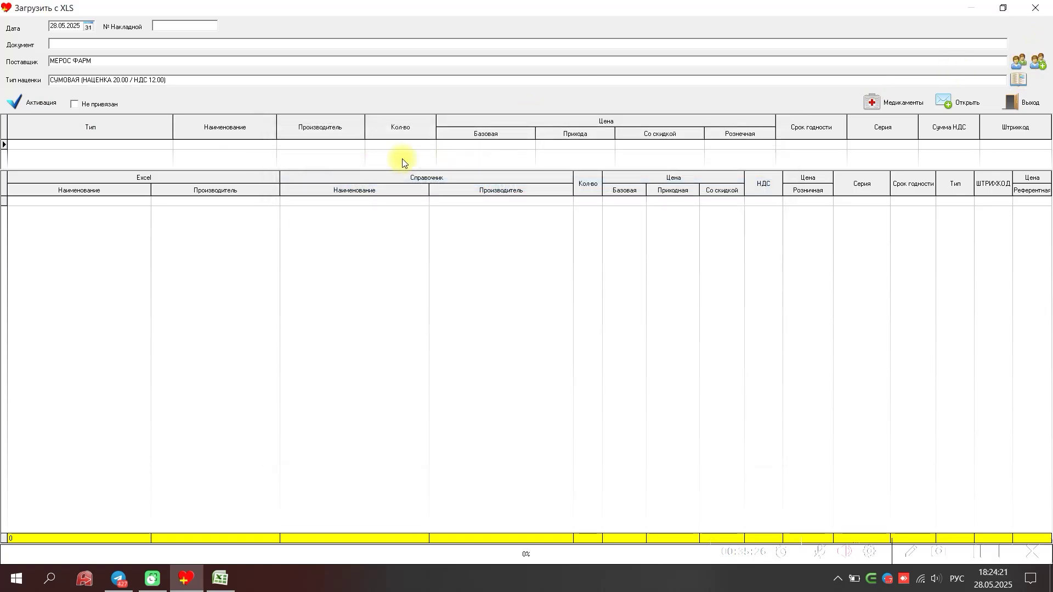
- Start a new set of Excel column settings for importing the МЕРОС ФАРМ invoice
left_click(274, 147)
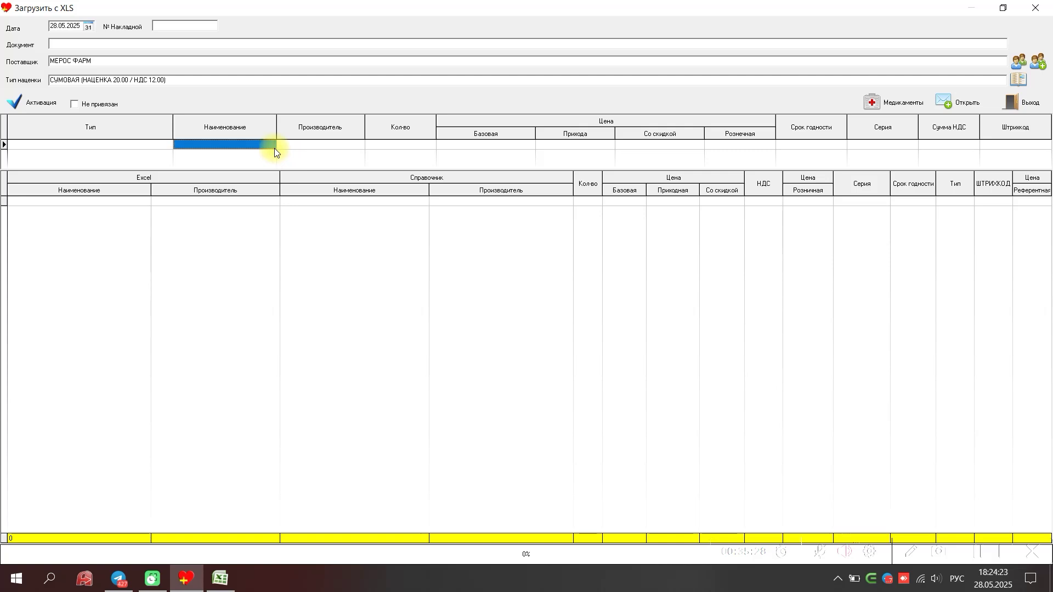
left_click(426, 149)
right_click(427, 150)
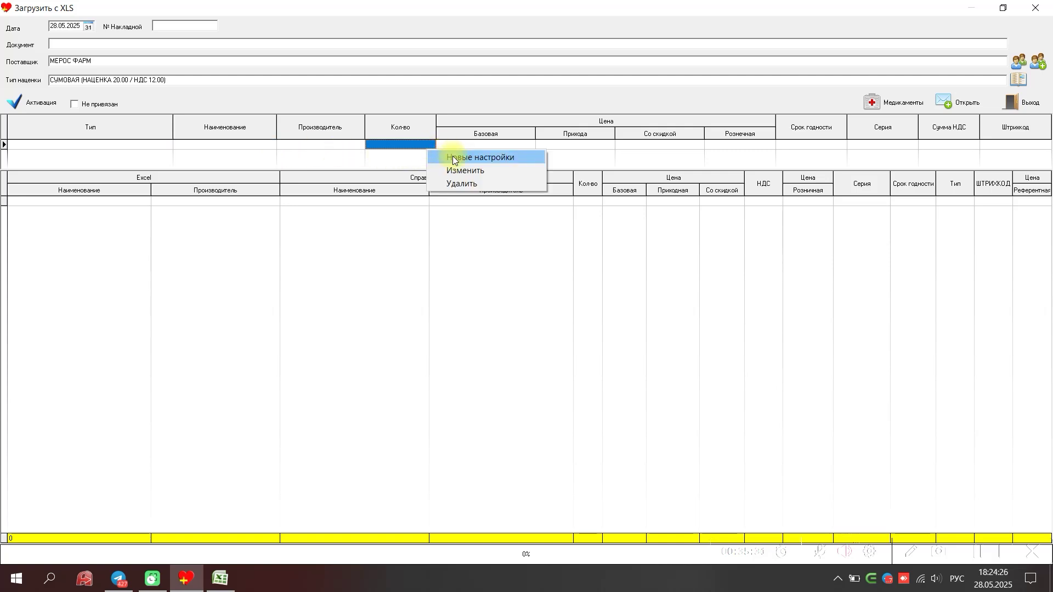
left_click(453, 157)
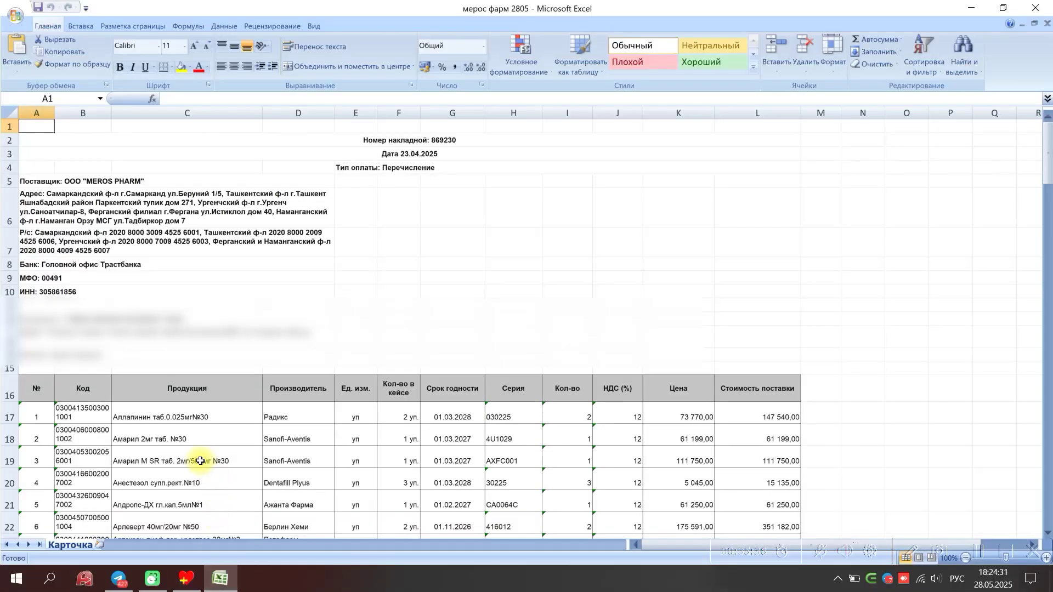
- Check the Продукция column in the Excel invoice and map Наименование to column C(3) in the F-Аптека import settings
left_click(201, 461)
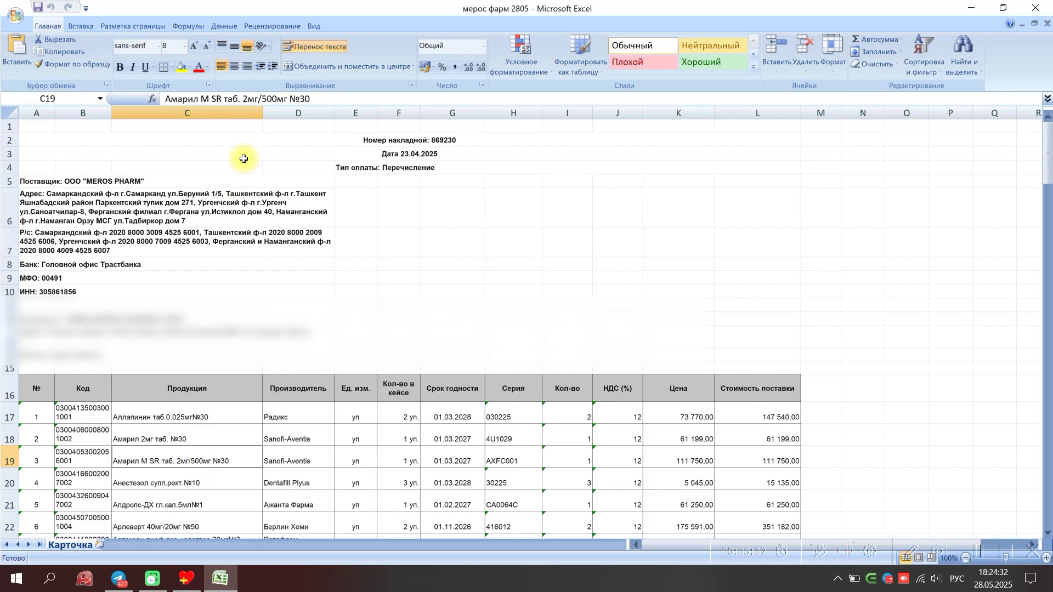
left_click(163, 422)
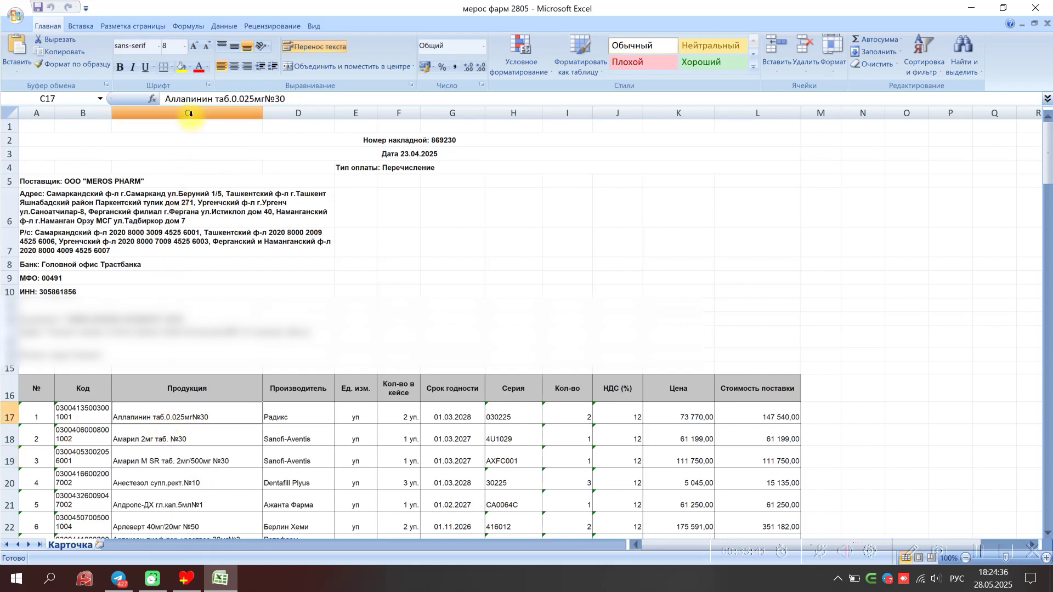
left_click(186, 557)
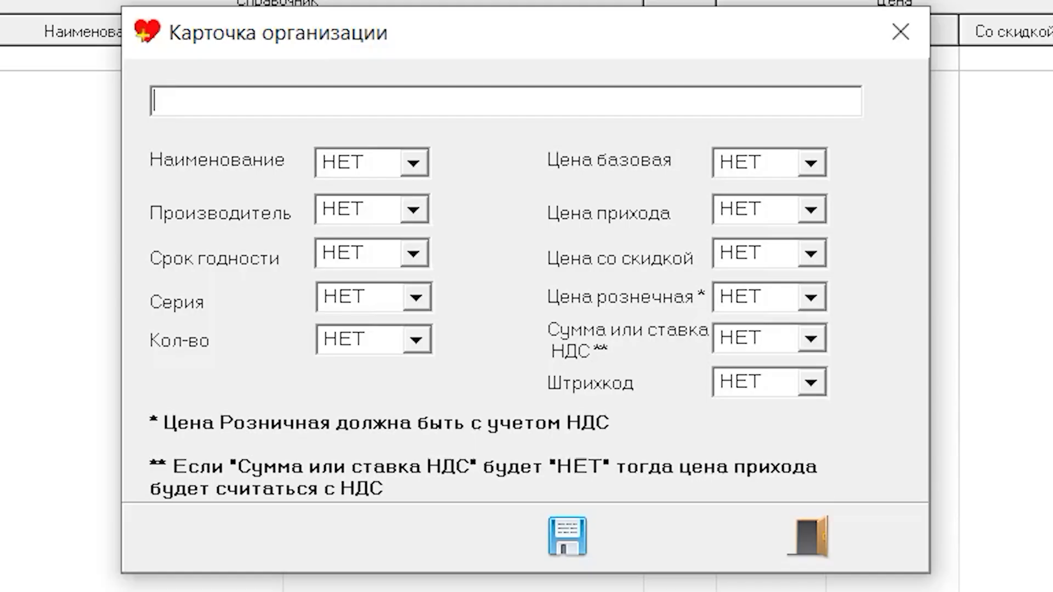
left_click(343, 163)
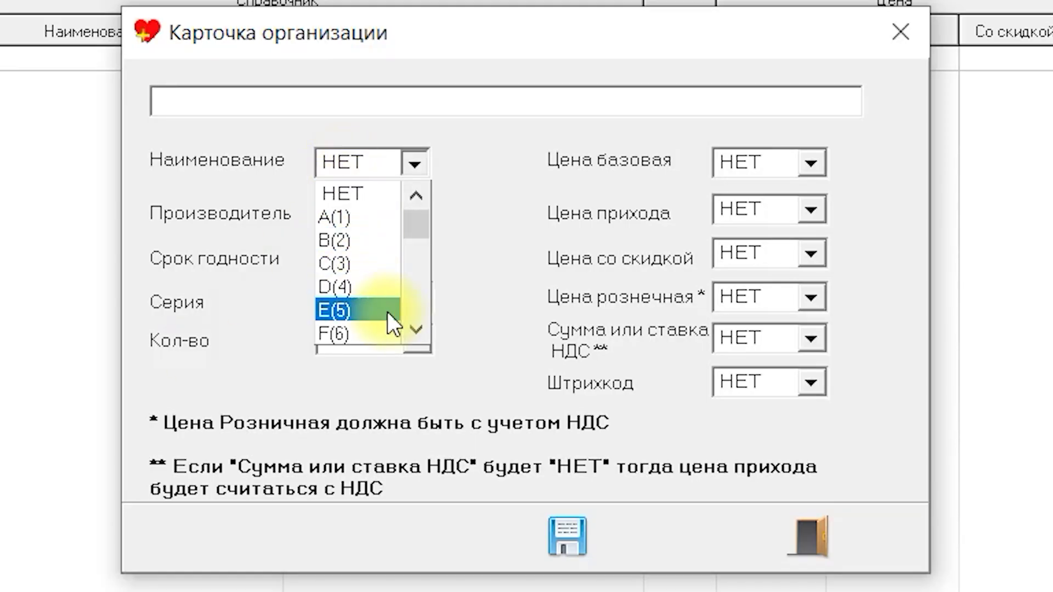
left_click(352, 260)
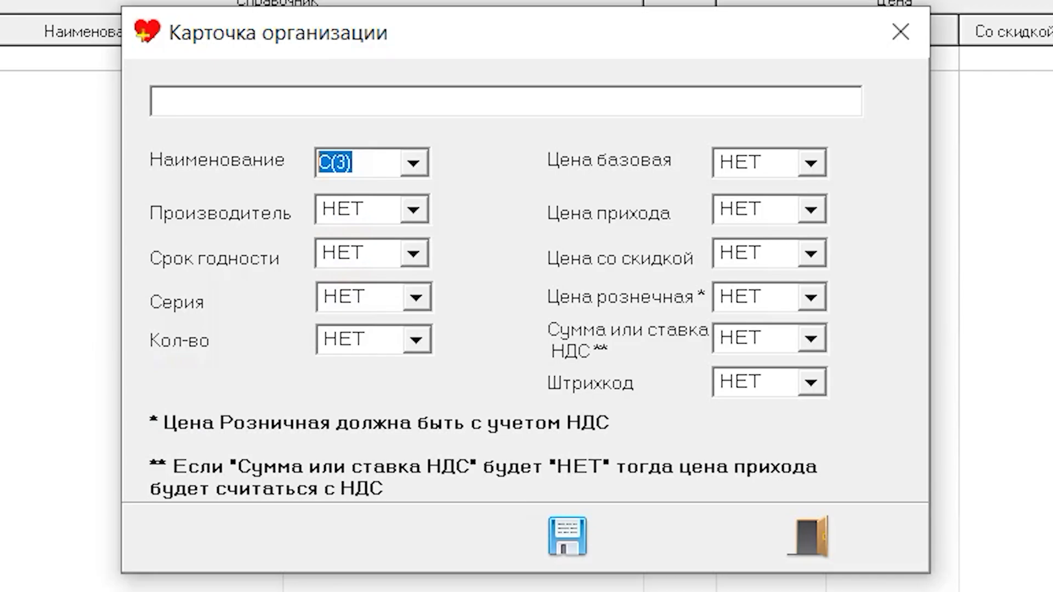
- Locate the manufacturer column in the Excel invoice and map Производитель to column D(4) in the F-Аптека import settings
left_click(220, 578)
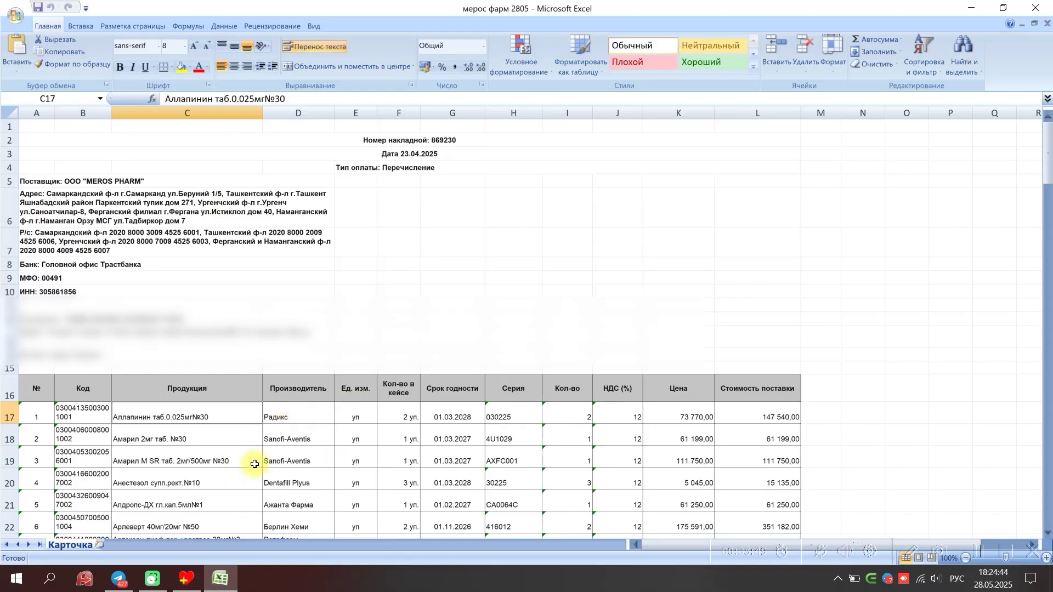
left_click(268, 464)
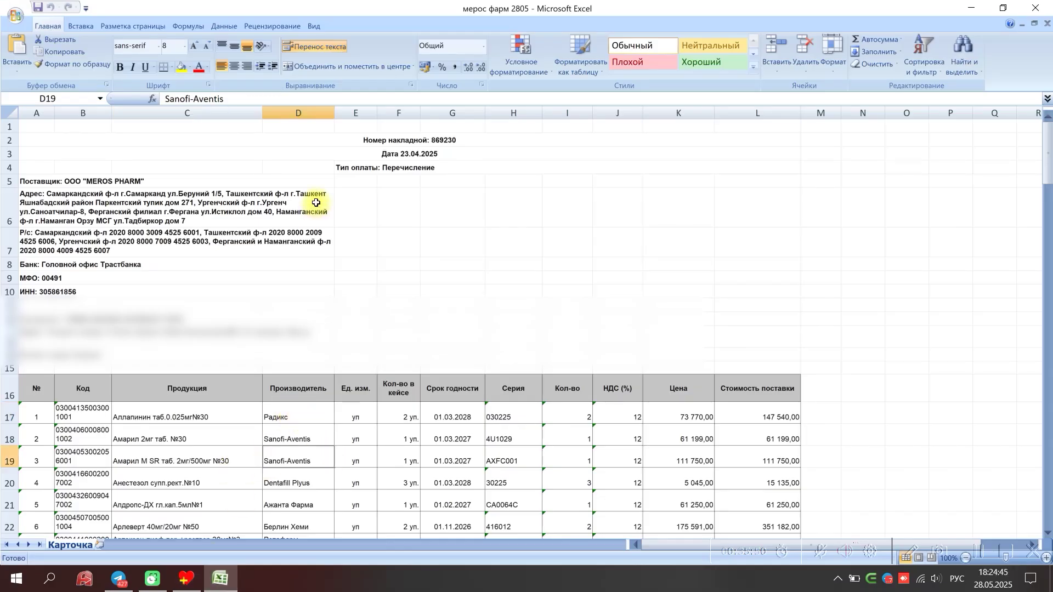
left_click(187, 579)
left_click(371, 216)
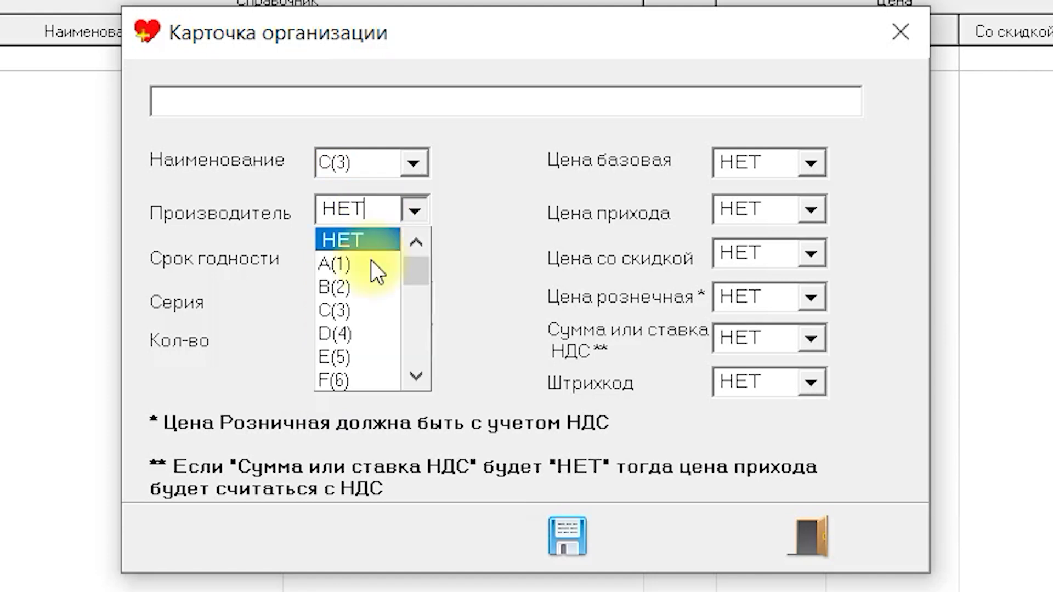
left_click(370, 323)
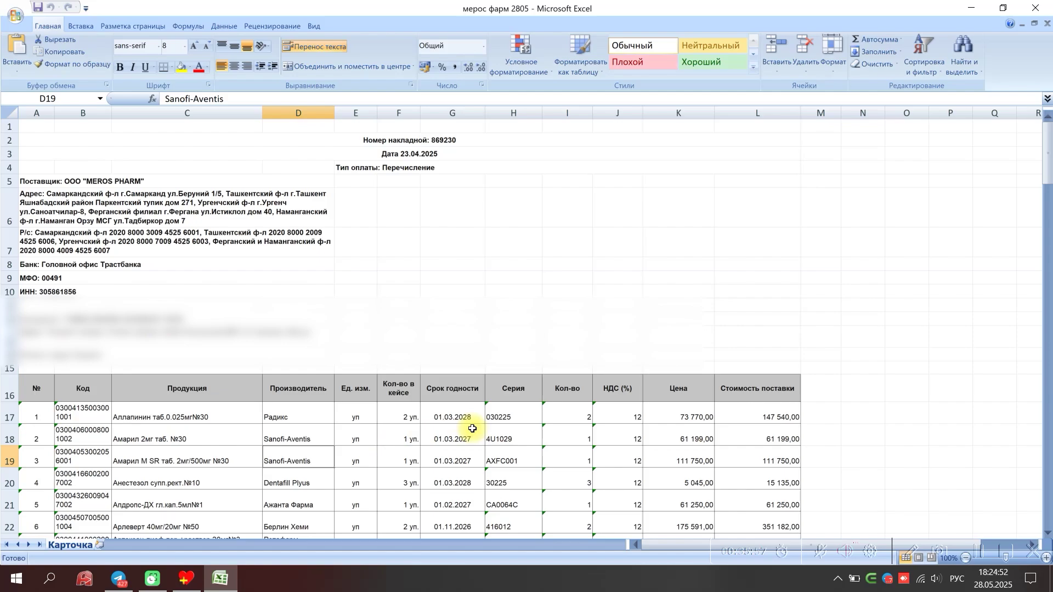
- Locate the expiry date column in the Excel invoice and map Срок годности to column G(7) in the F-Аптека import settings
left_click(473, 429)
left_click(185, 578)
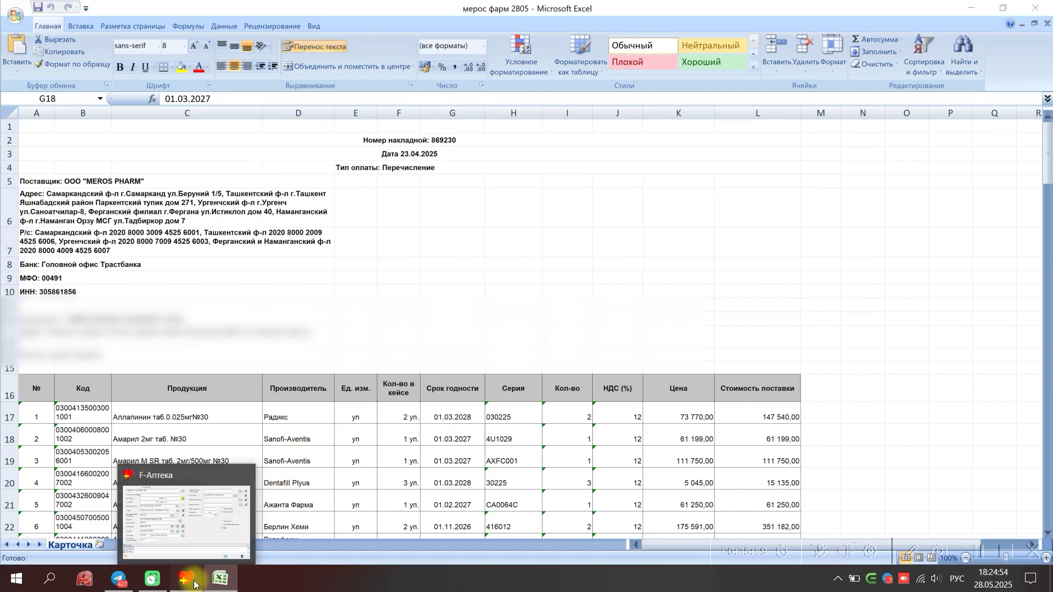
left_click(350, 253)
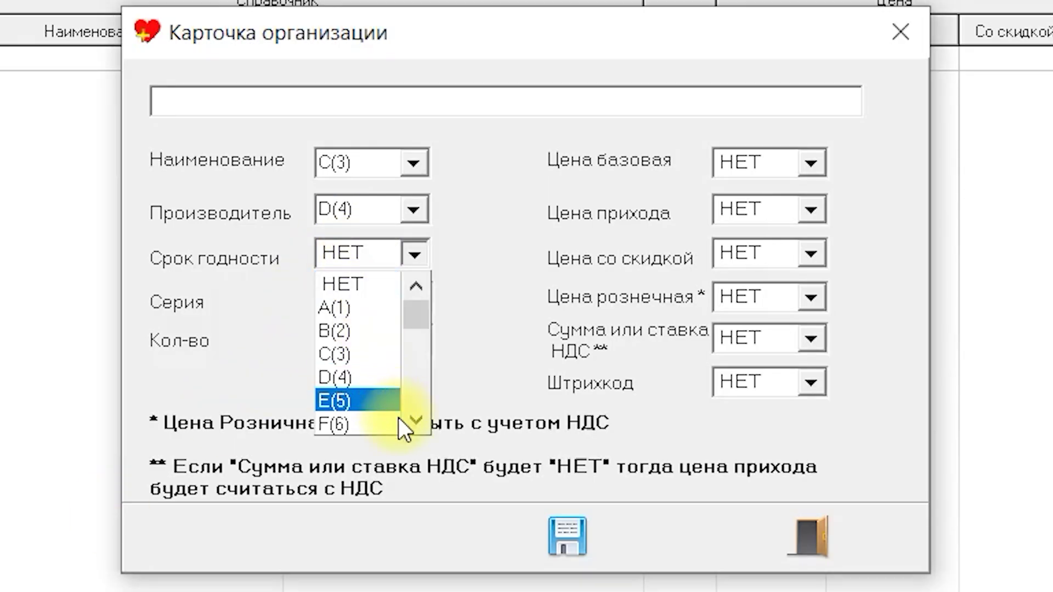
left_click(416, 424)
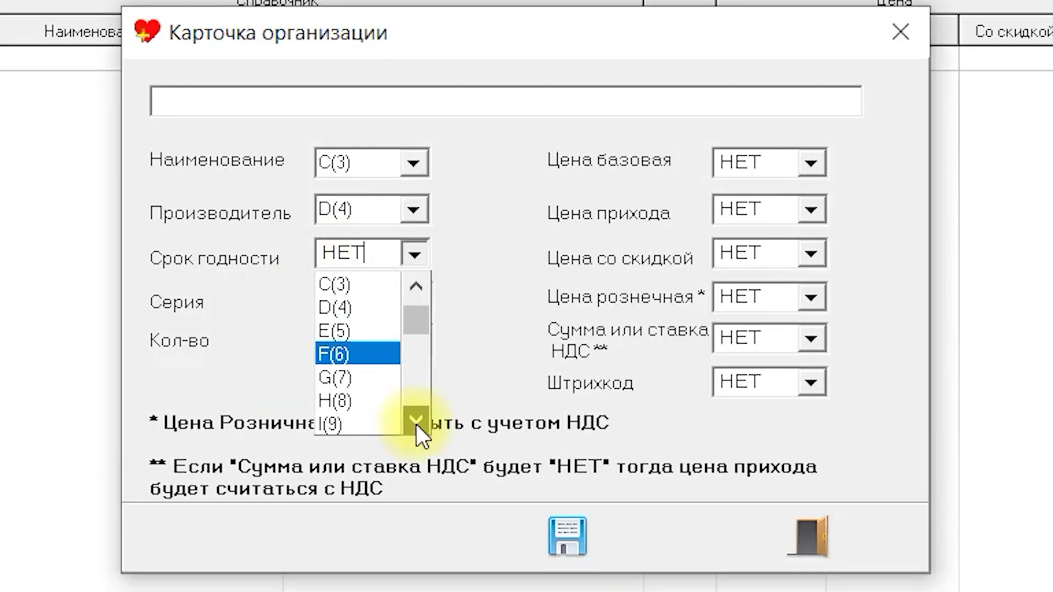
left_click(370, 374)
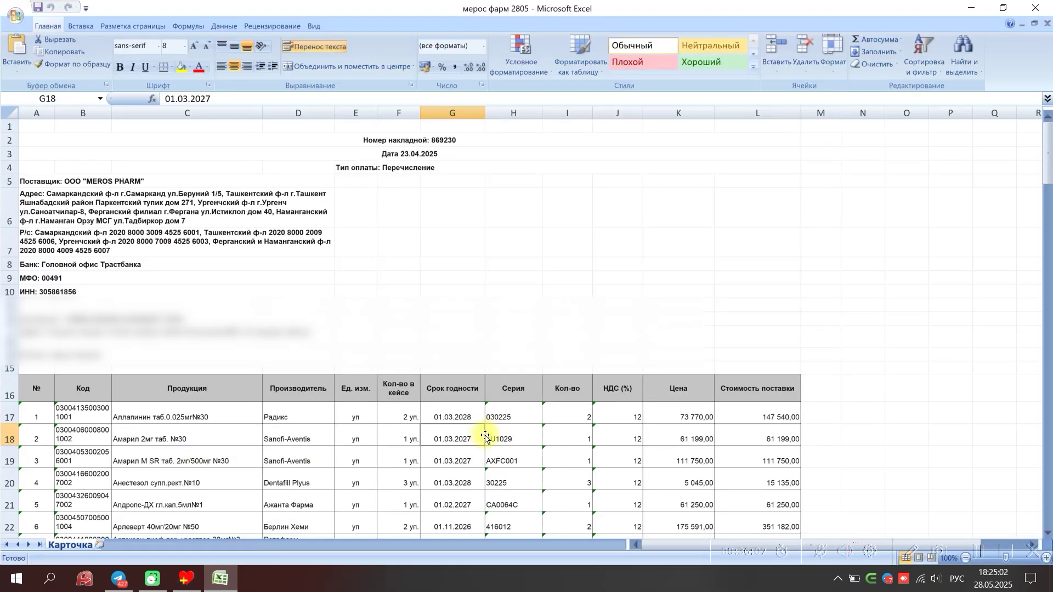
- Locate the batch series column in the Excel invoice and map Серия to column H(8) in the F-Аптека import settings
left_click_drag(484, 437, 219, 540)
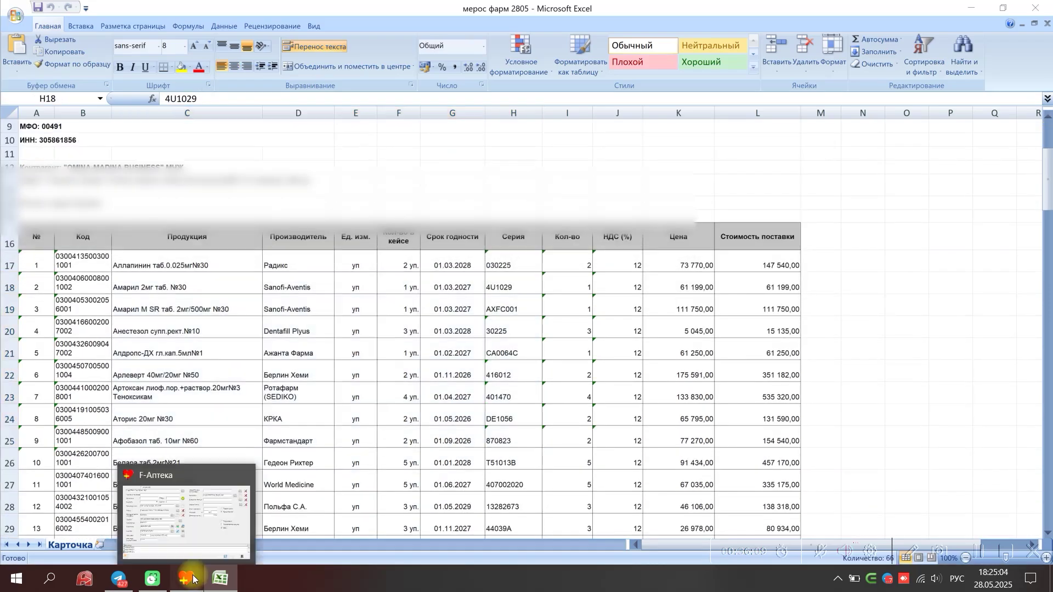
left_click(186, 579)
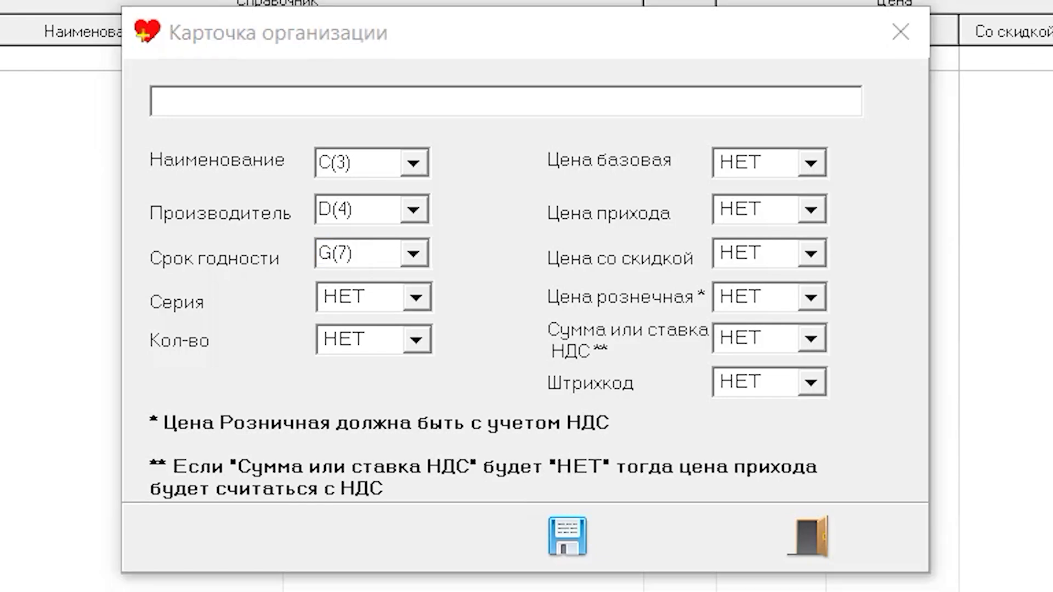
left_click(220, 579)
left_click(502, 341)
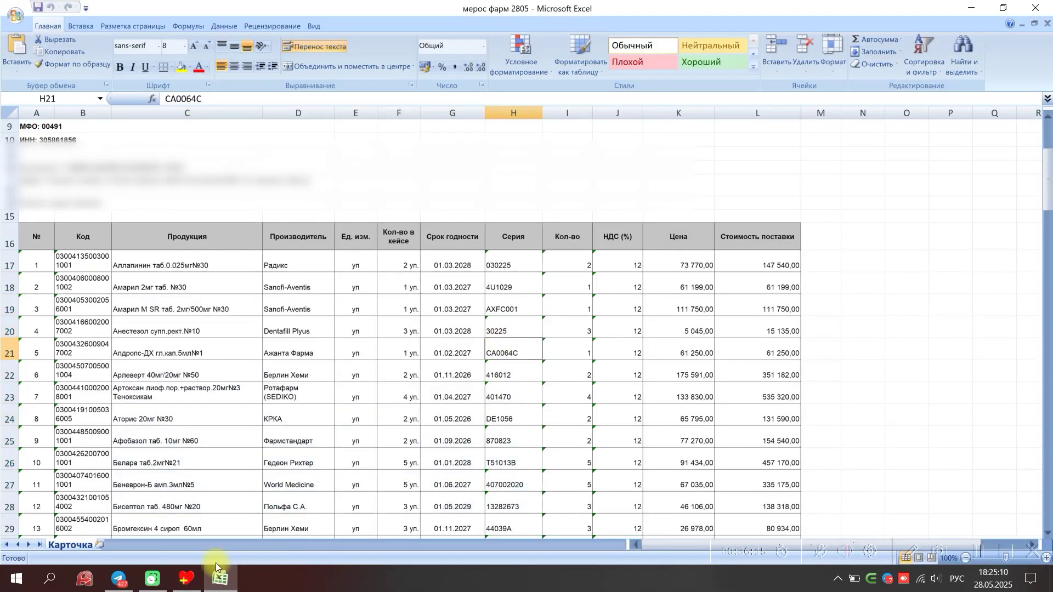
left_click(187, 579)
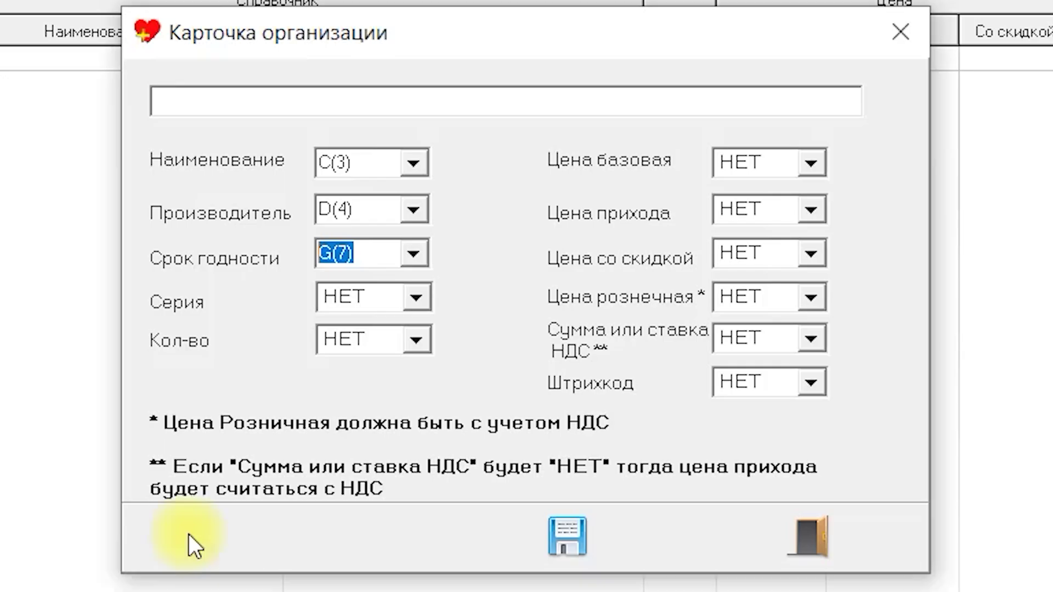
left_click(417, 299)
left_click(423, 466)
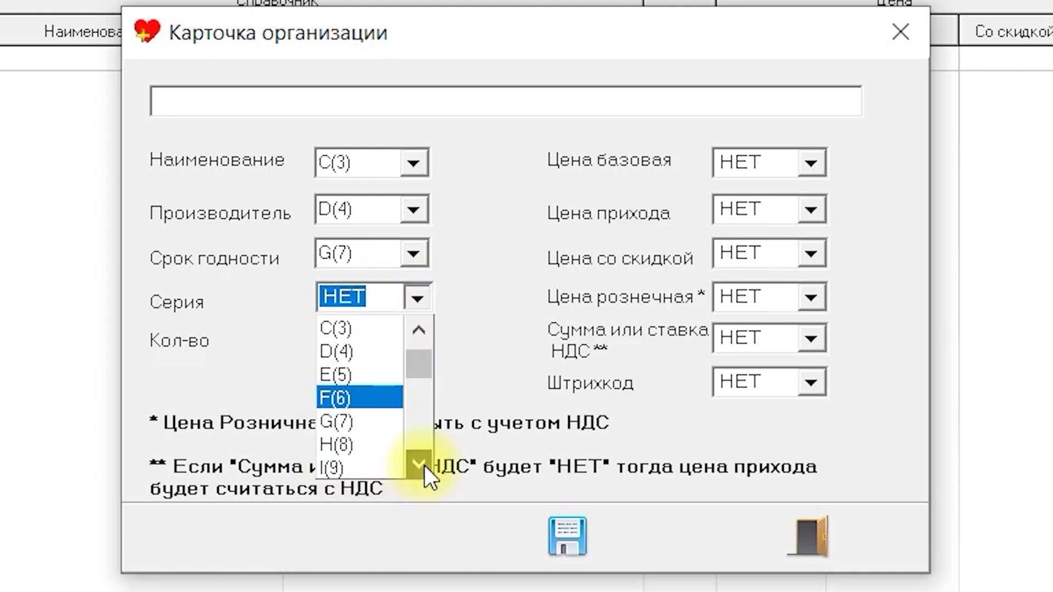
left_click(373, 438)
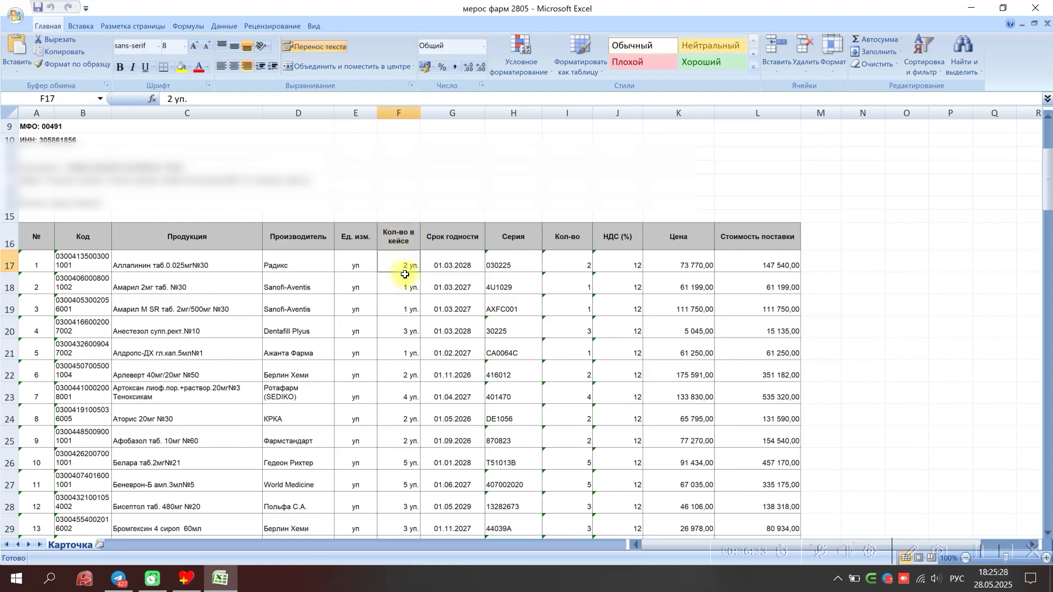
- Compare the Кол-во в кейсе and Кол-во columns in the Excel invoice and map Кол-во to column I(9) in the F-Аптека import settings
left_click(565, 284)
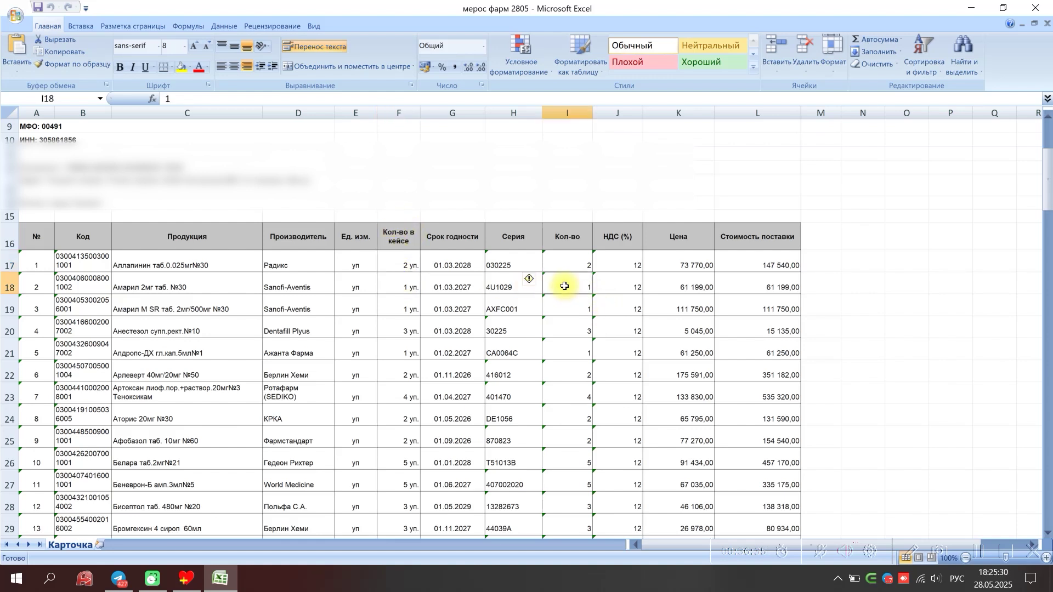
left_click(568, 264)
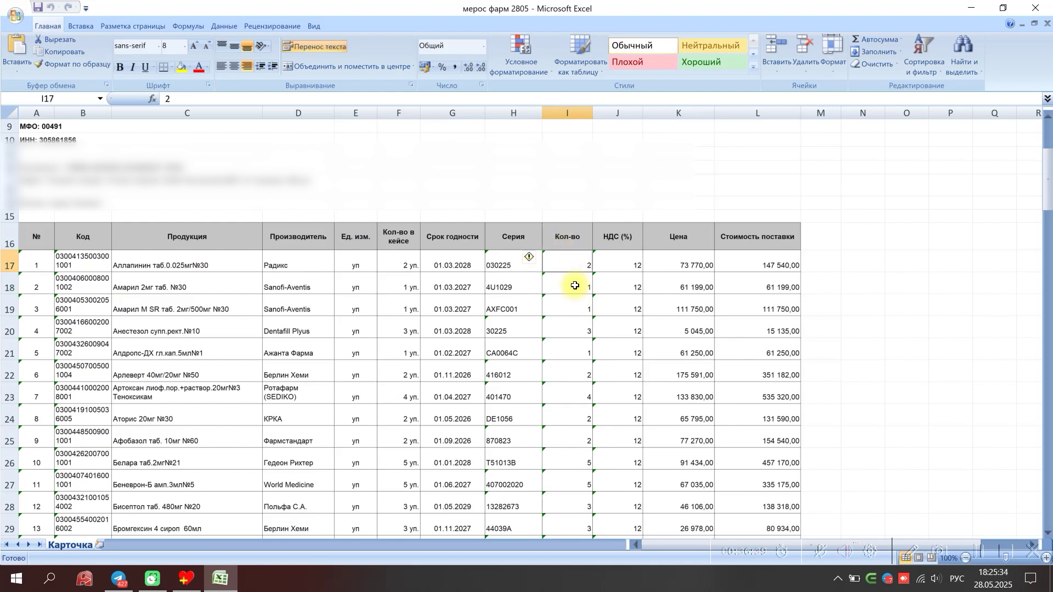
left_click(574, 286)
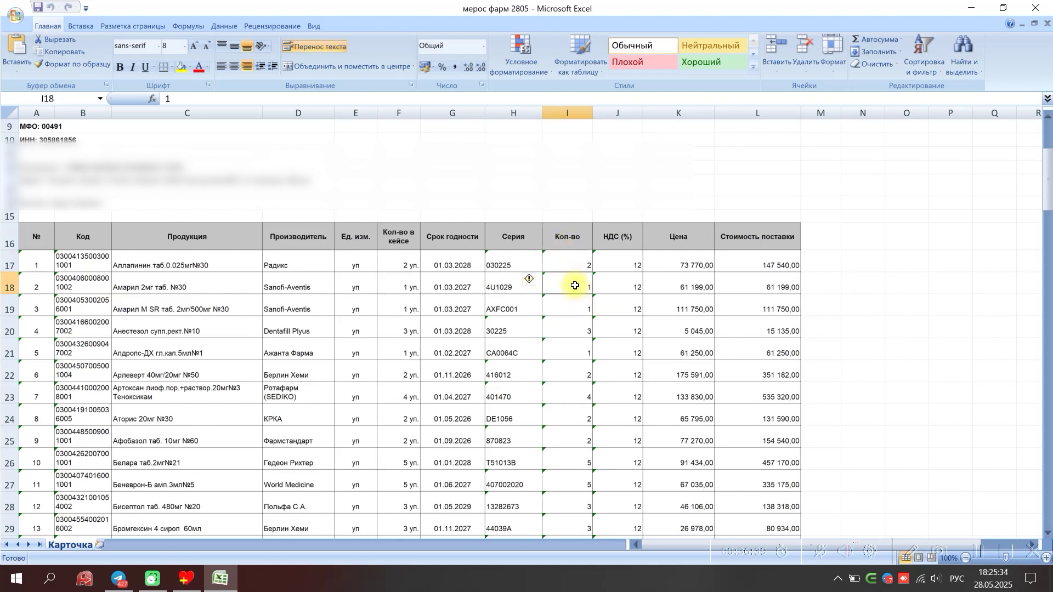
left_click(404, 267)
left_click(572, 263)
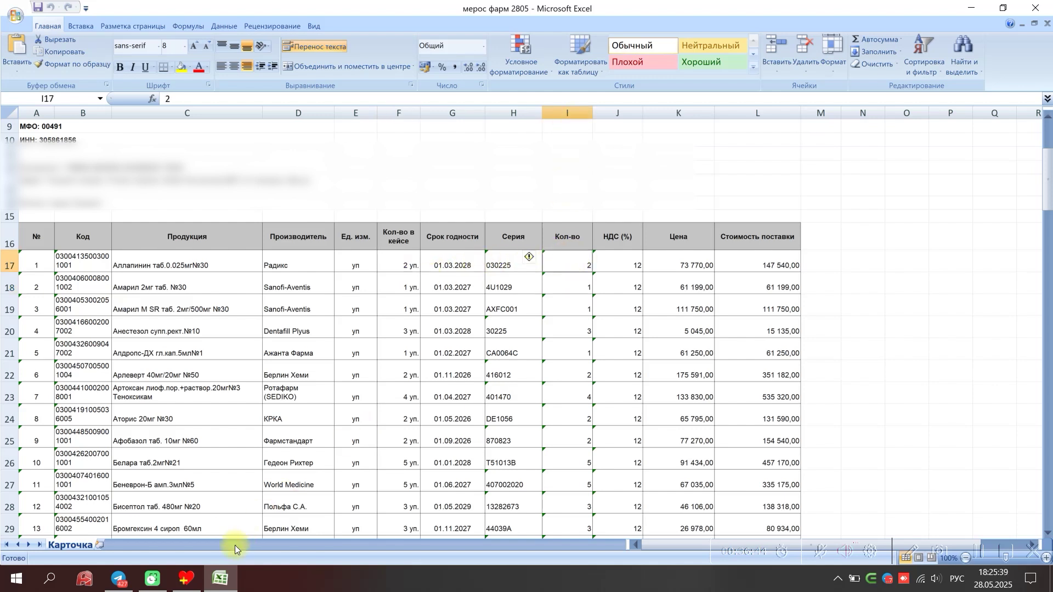
left_click(186, 579)
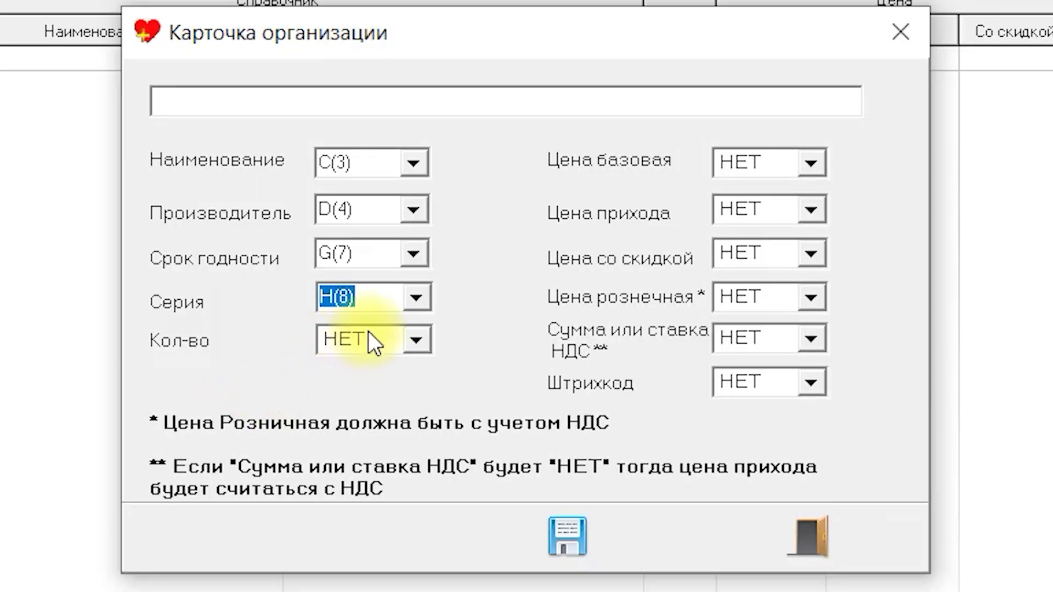
left_click(367, 330)
left_click(415, 510)
left_click(415, 510)
left_click(414, 510)
left_click(415, 510)
left_click(415, 511)
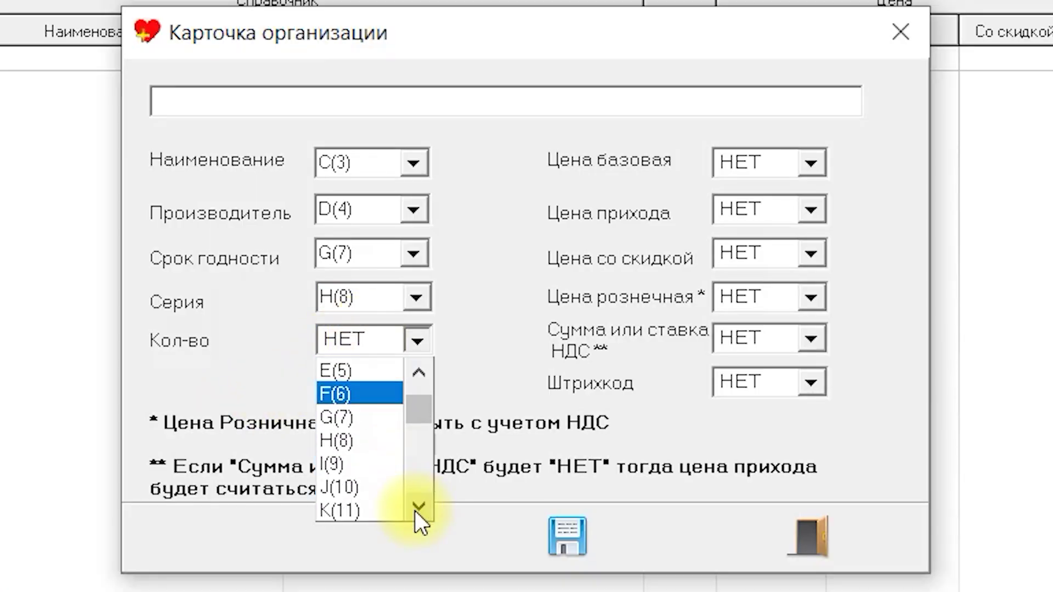
left_click(361, 465)
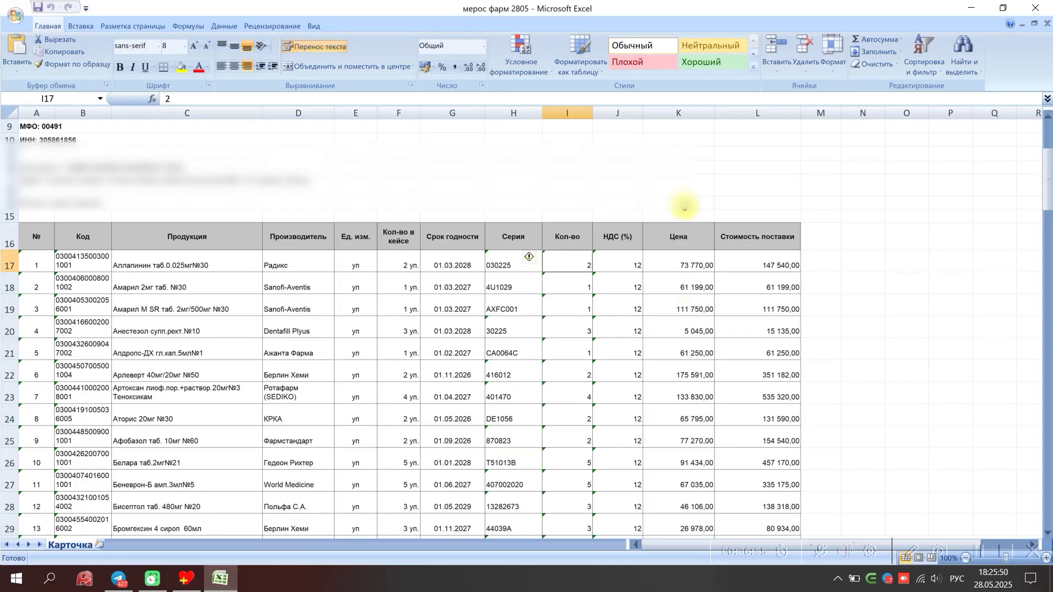
- Examine the Цена column and the first product row in the Excel invoice to identify the purchase price column
left_click(678, 112)
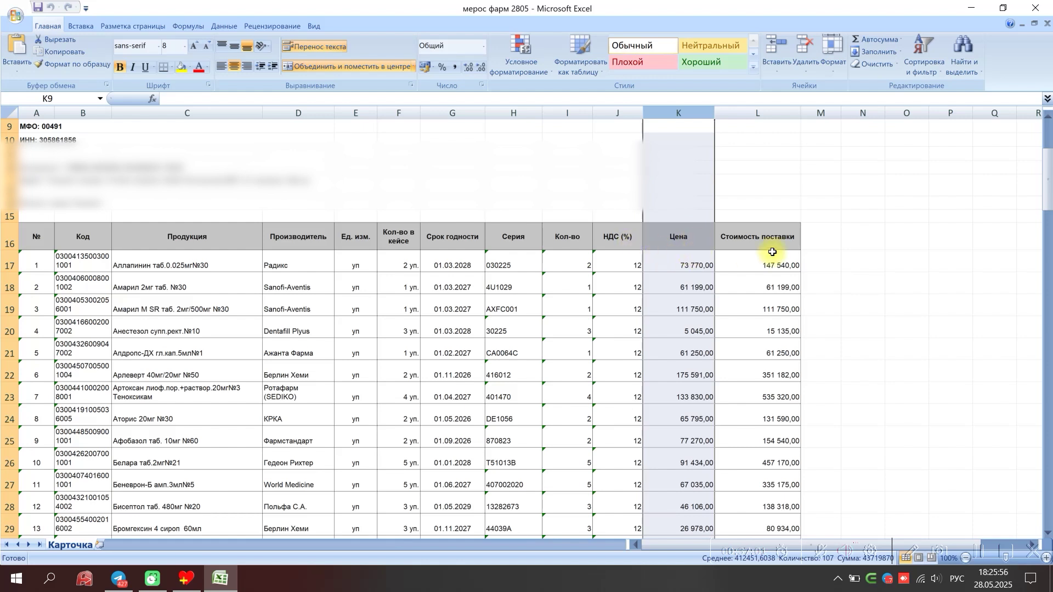
left_click(682, 312)
left_click(211, 263)
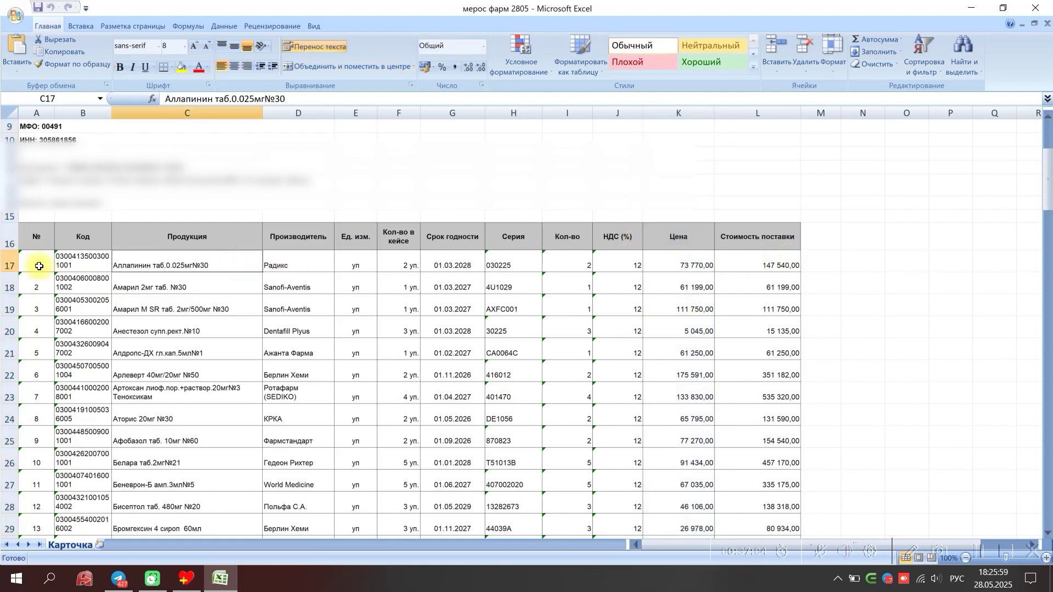
left_click(9, 265)
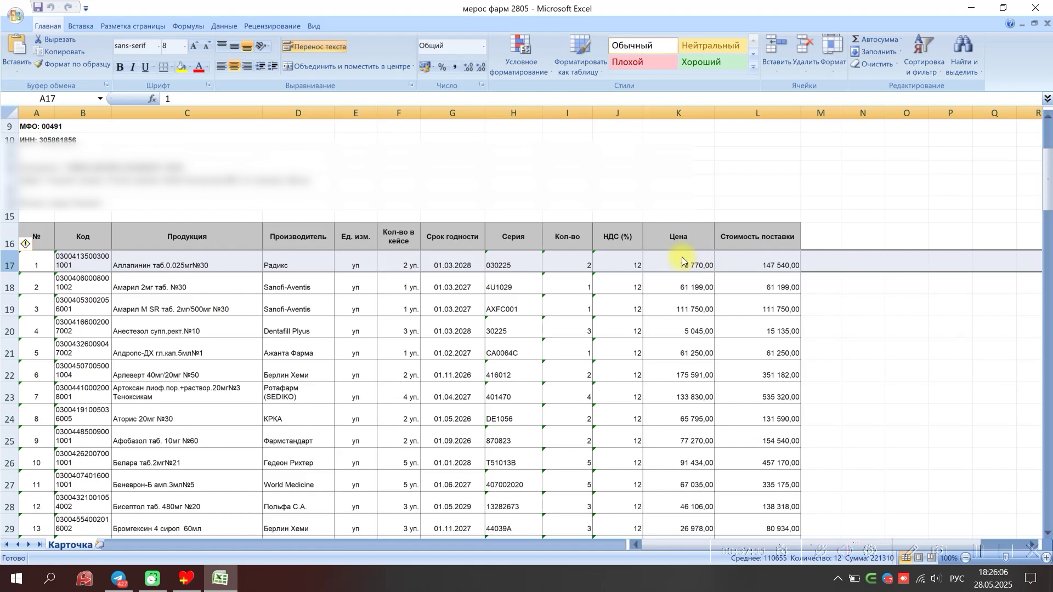
- In F-Аптека, map Цена прихода to column K(11) of the Excel invoice and save the supplier's import settings
left_click(186, 579)
left_click(767, 209)
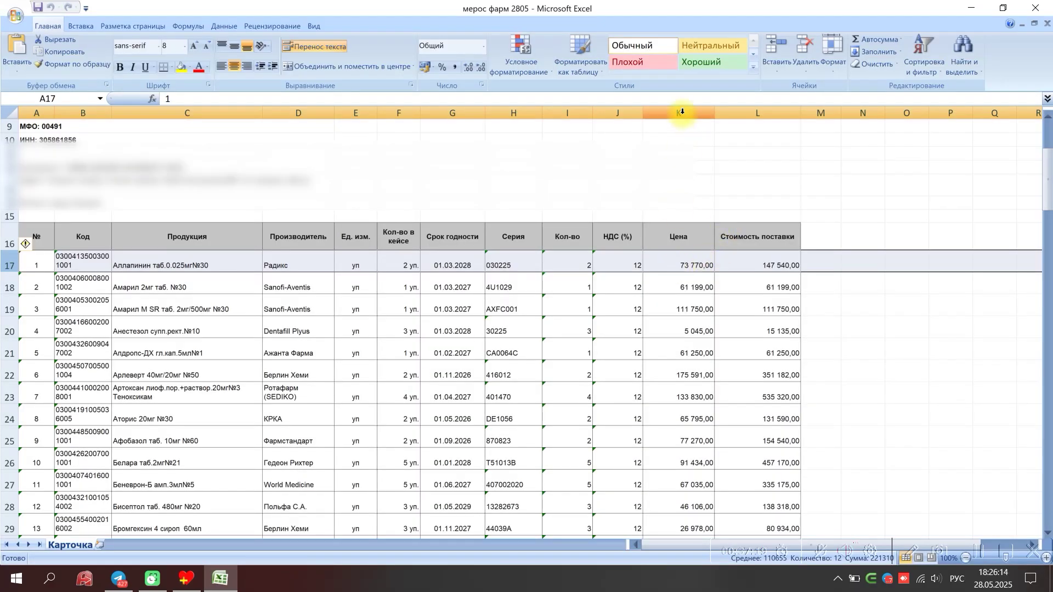
left_click(682, 112)
left_click(192, 579)
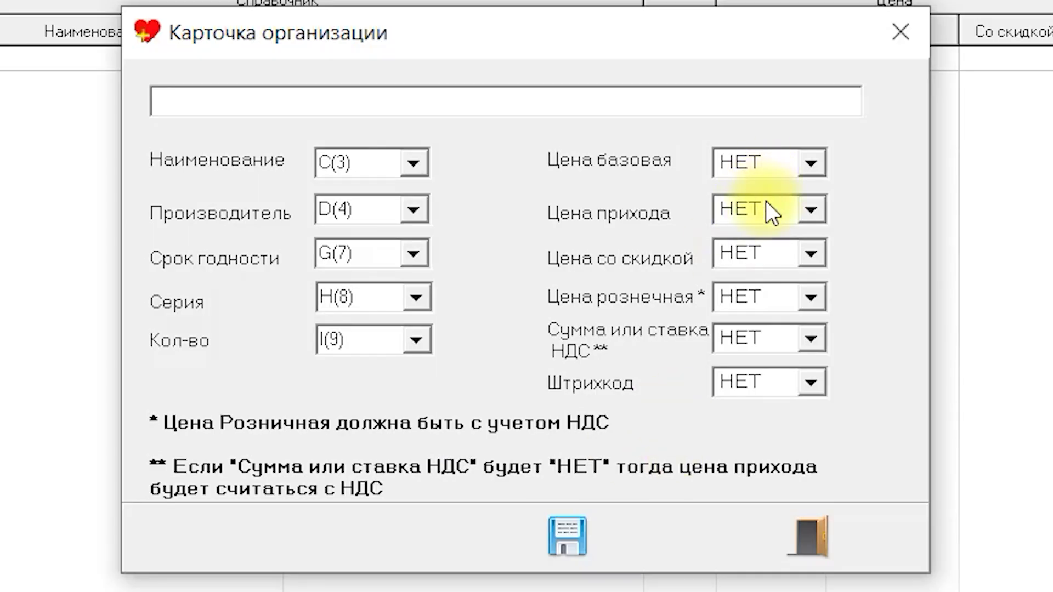
left_click(812, 210)
left_click(808, 383)
left_click(808, 383)
left_click(809, 382)
left_click(808, 383)
left_click(809, 383)
left_click(808, 382)
left_click(809, 383)
left_click(764, 334)
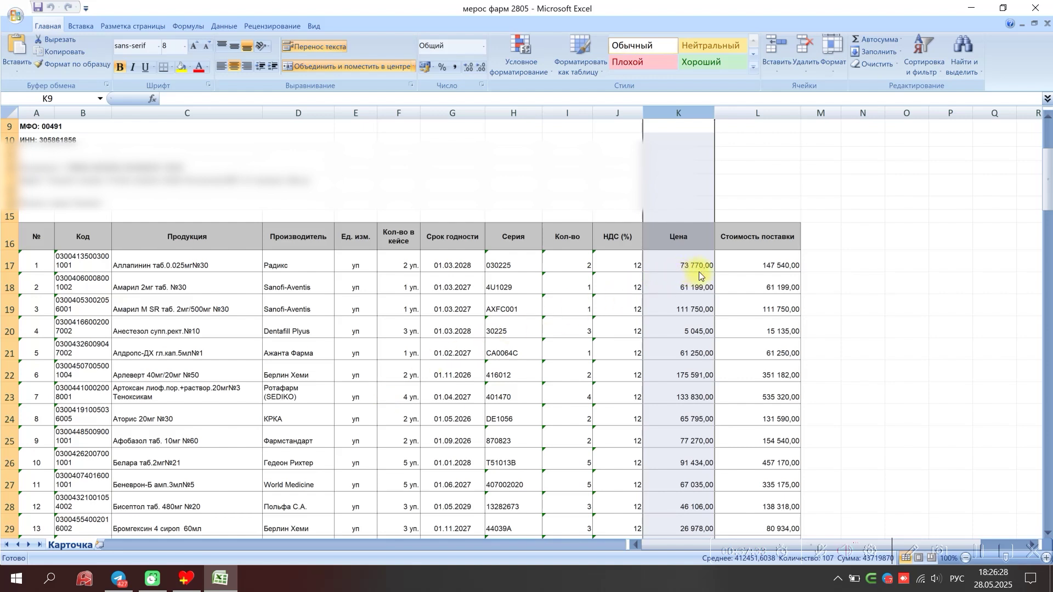
left_click(190, 579)
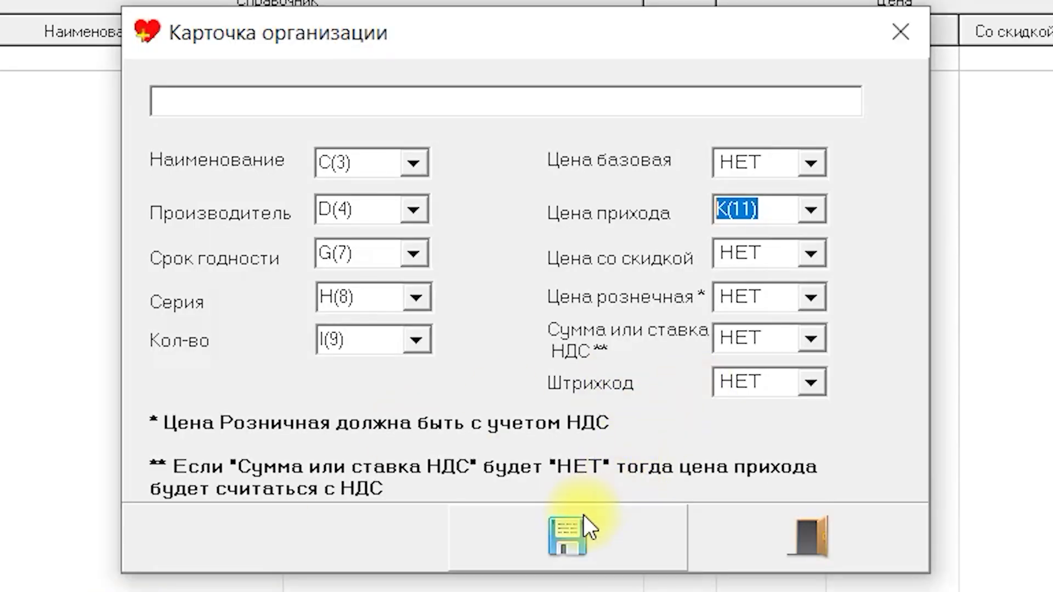
left_click(583, 524)
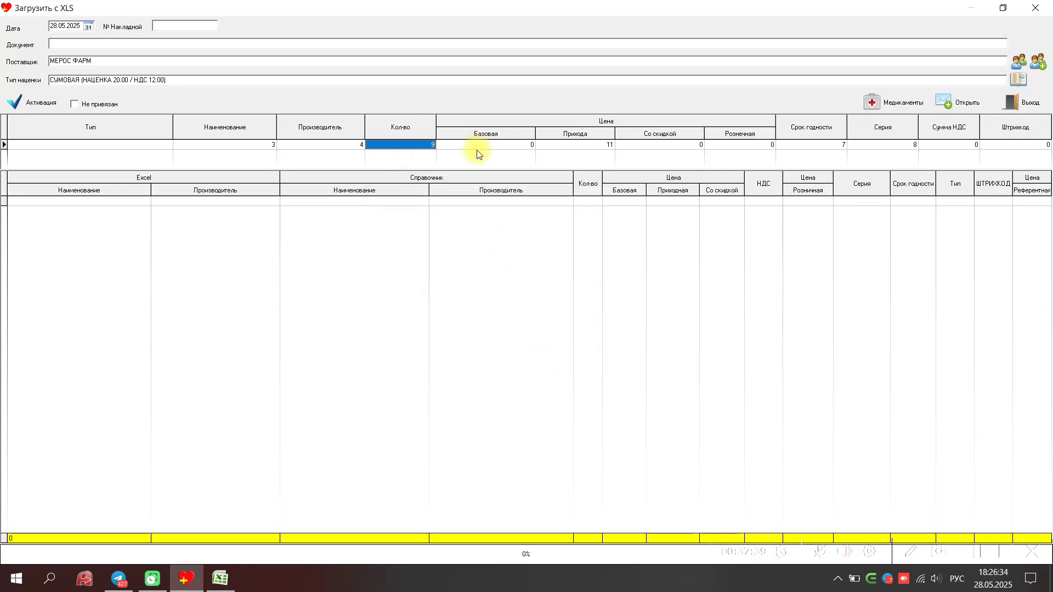
- Load the invoice file мерос фарм 2805 into the XLS import and filter the list to unlinked items
left_click(960, 109)
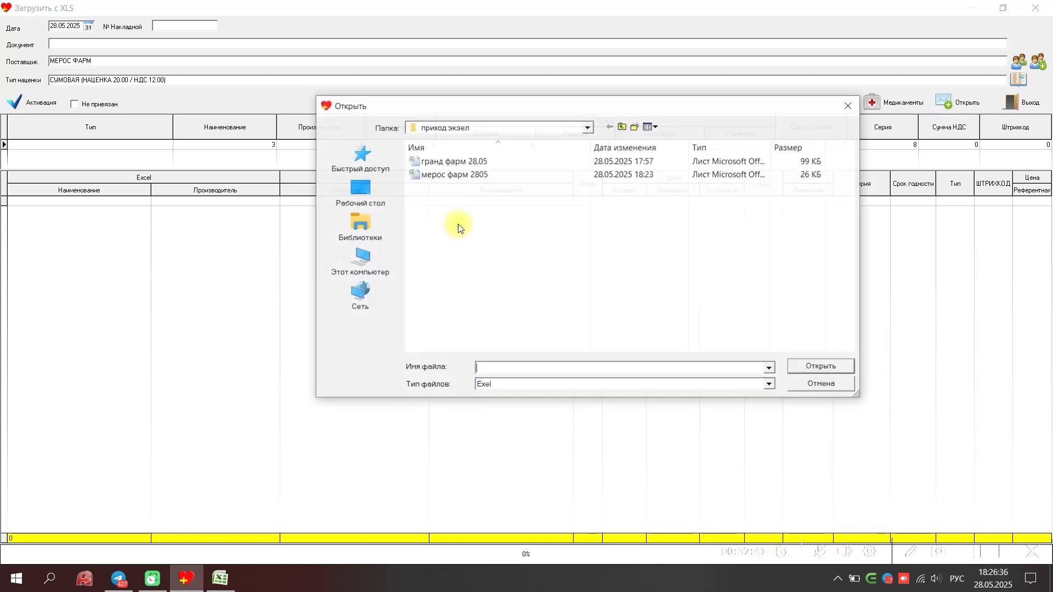
left_click(422, 181)
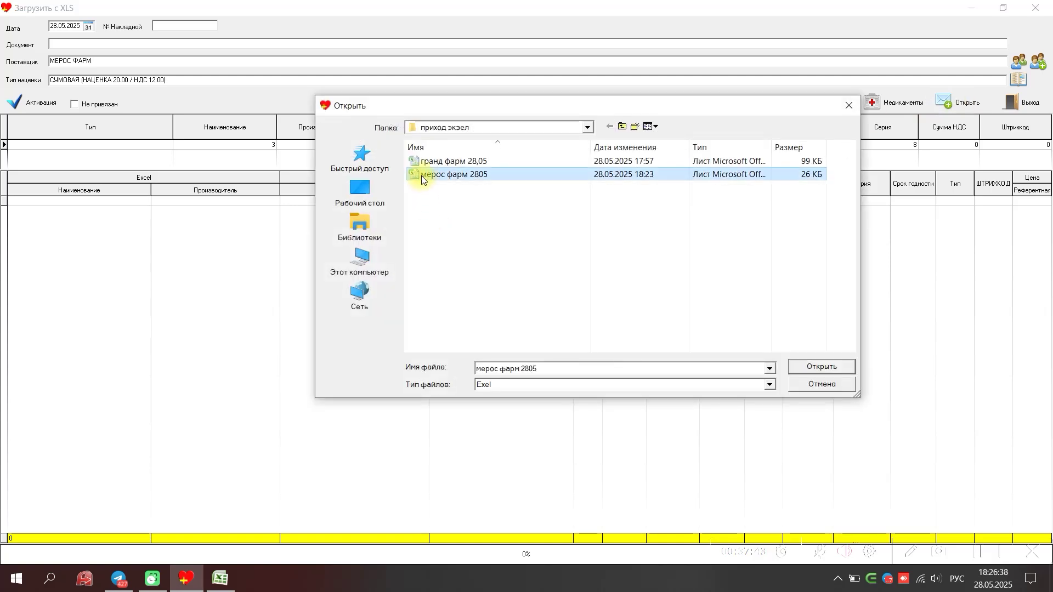
double_click(463, 177)
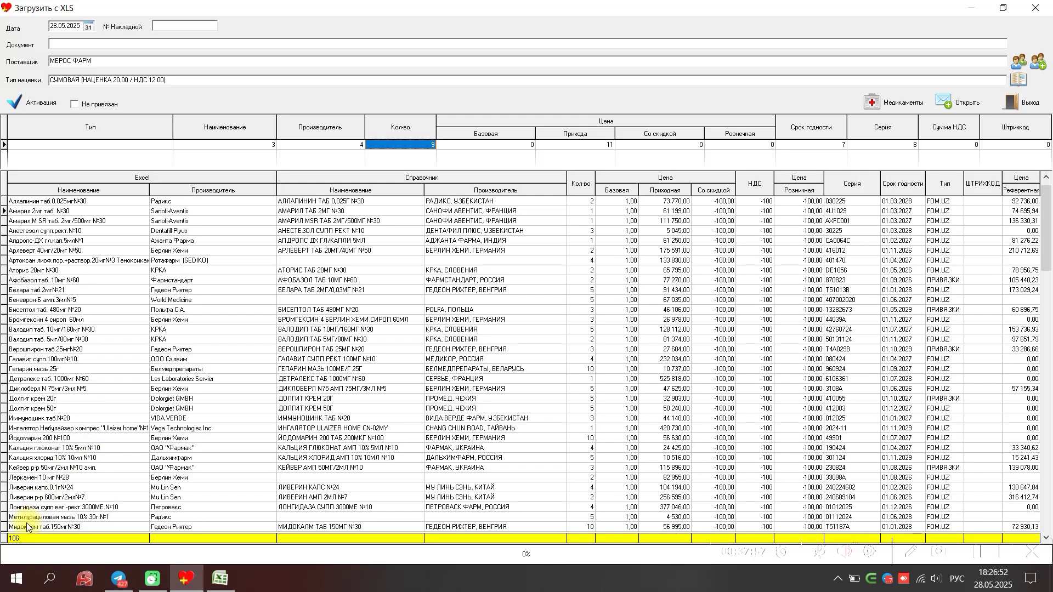
left_click(74, 104)
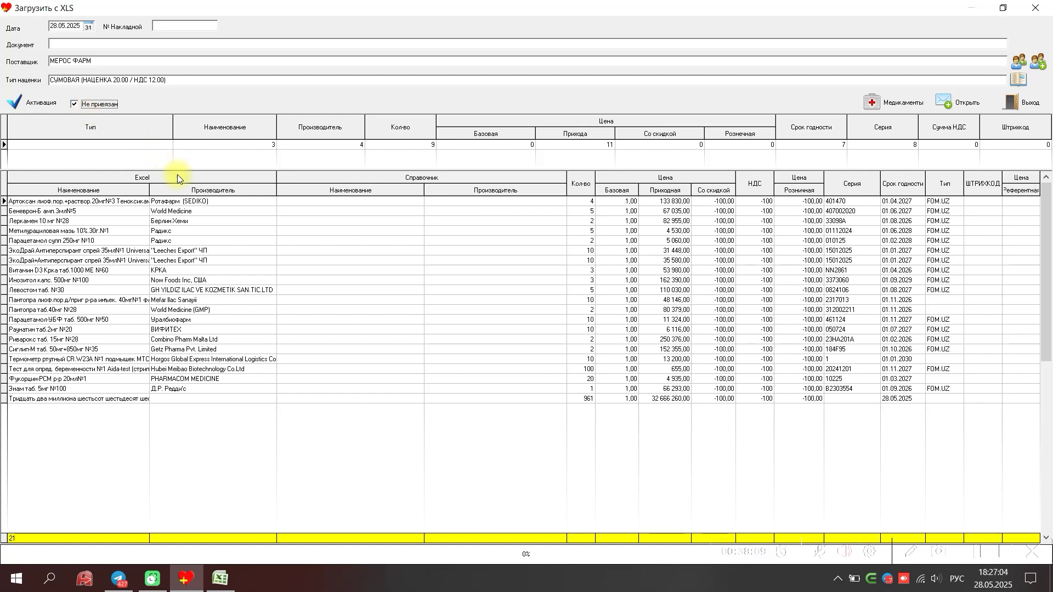
- Link the unlinked Артоксан row to the directory item АРТОКСАН ПОР Д/ИН 20МГ+Р-ЛЬ №3 (РОТАФАРМ, ВЕЛИКОБРИТАНИЯ)
left_click(198, 202)
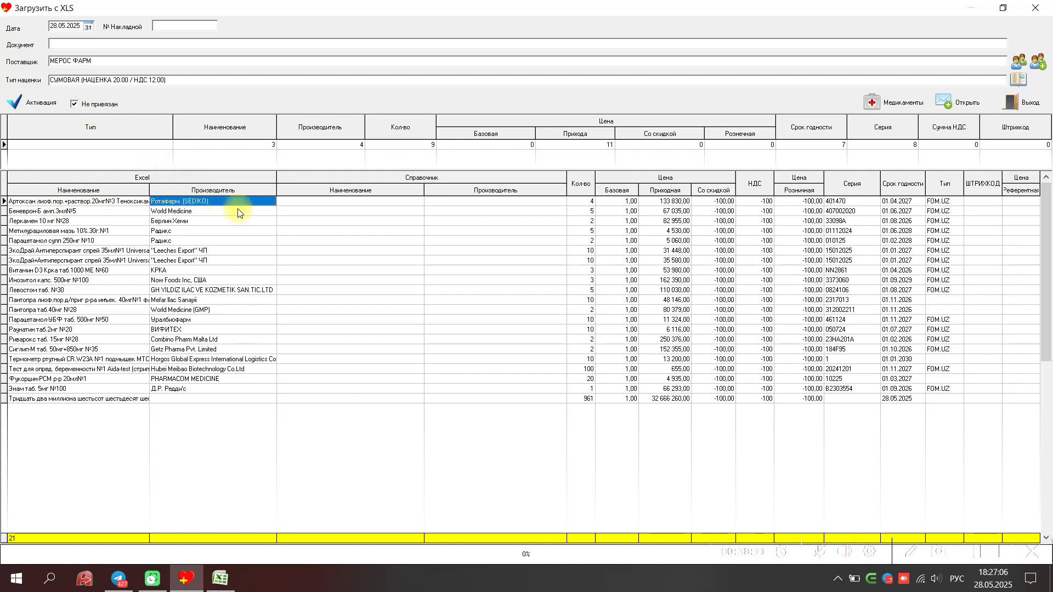
left_click(362, 204)
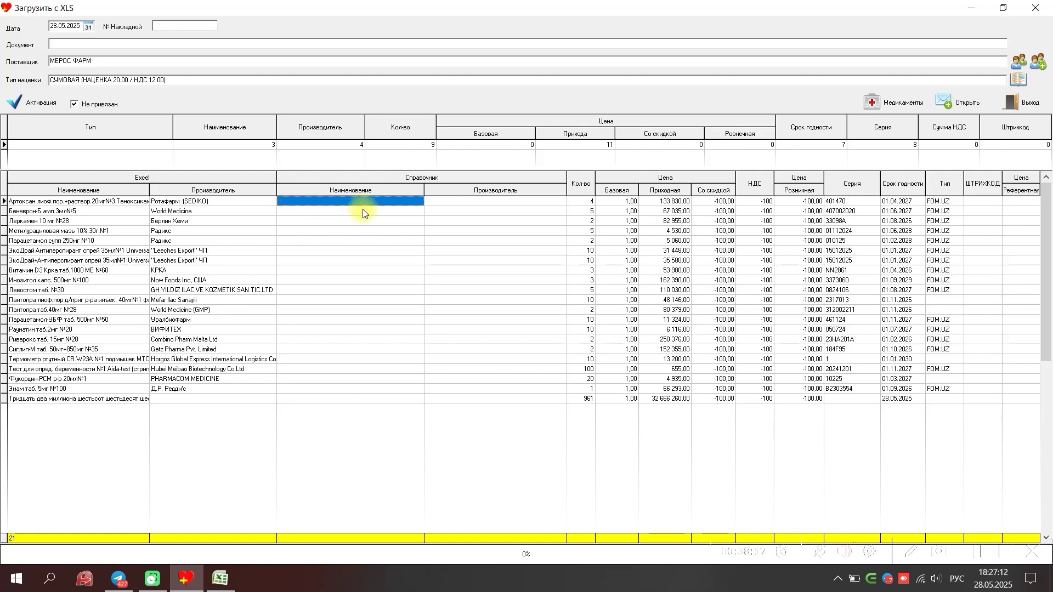
double_click(312, 207)
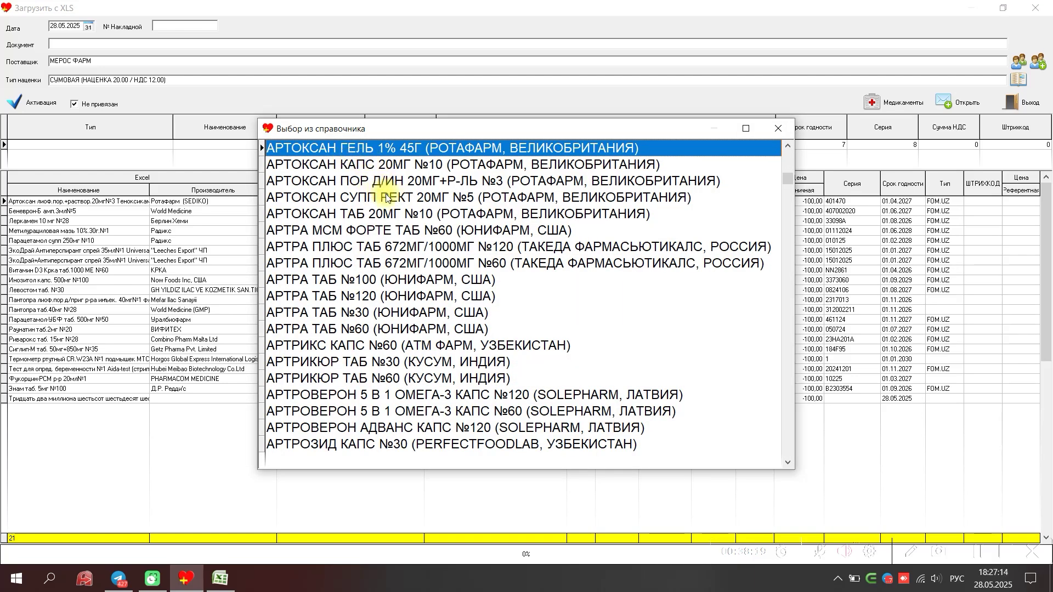
left_click(384, 182)
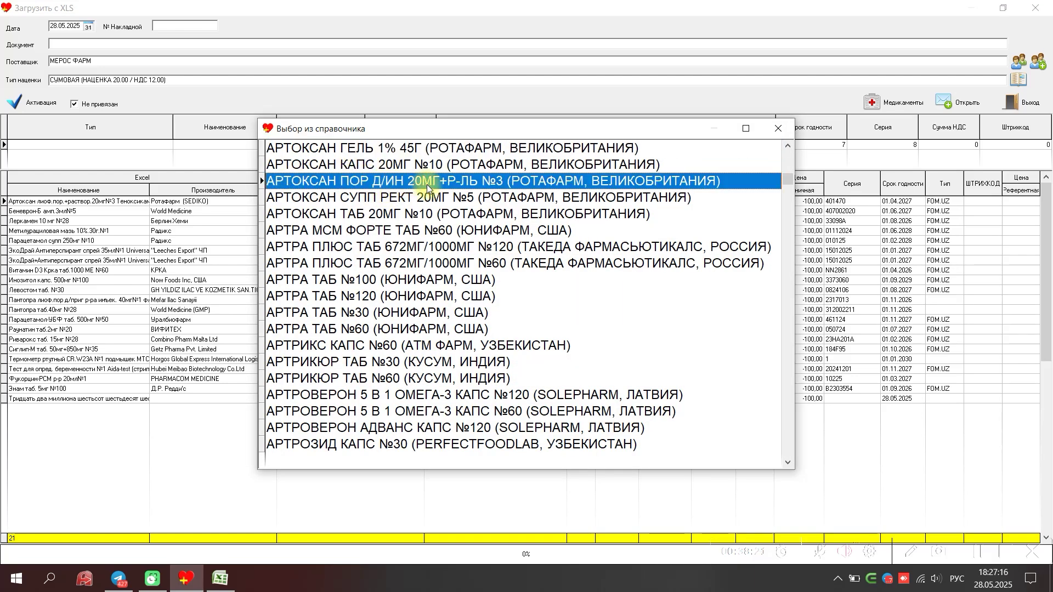
double_click(514, 184)
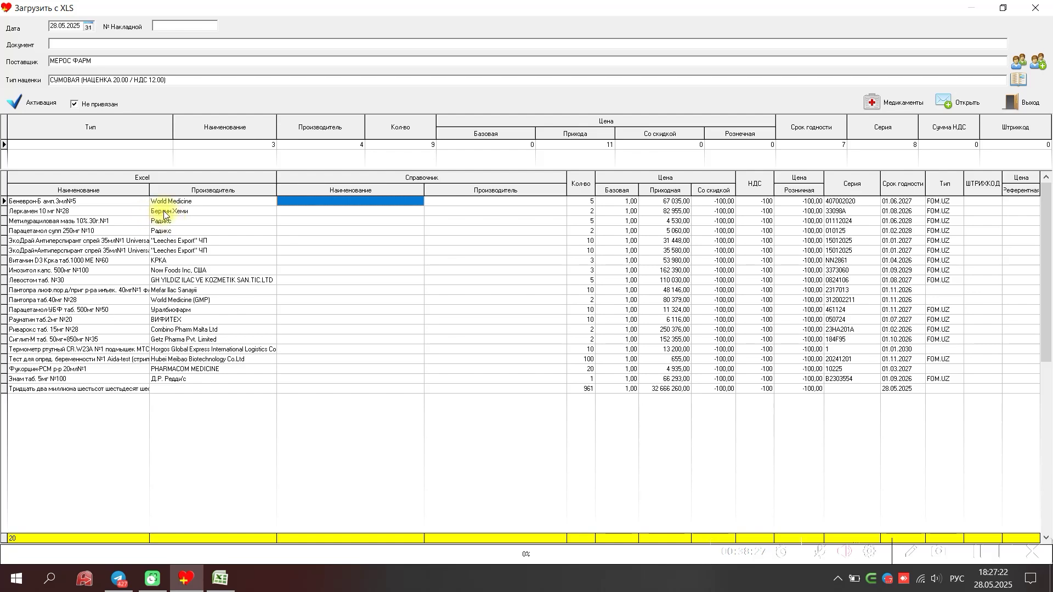
- Search the directory for "бен" and link the Беневрон-Б row to БЕНЕВРОН Б АМП 3МЛ №5 (УОРЛД МЕДИЦИН, ТУРЦИЯ)
double_click(232, 216)
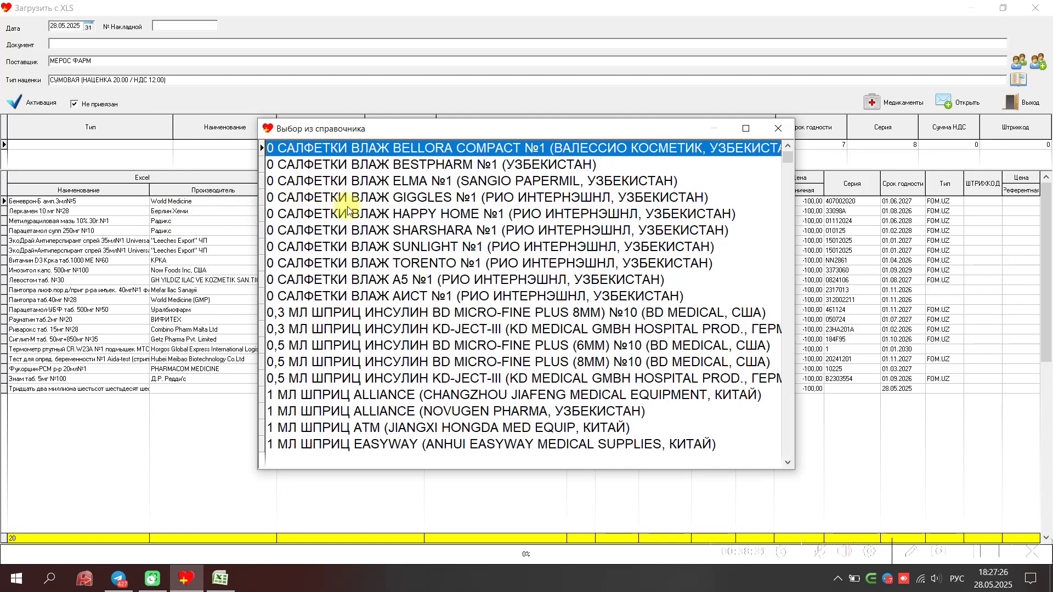
type("бен")
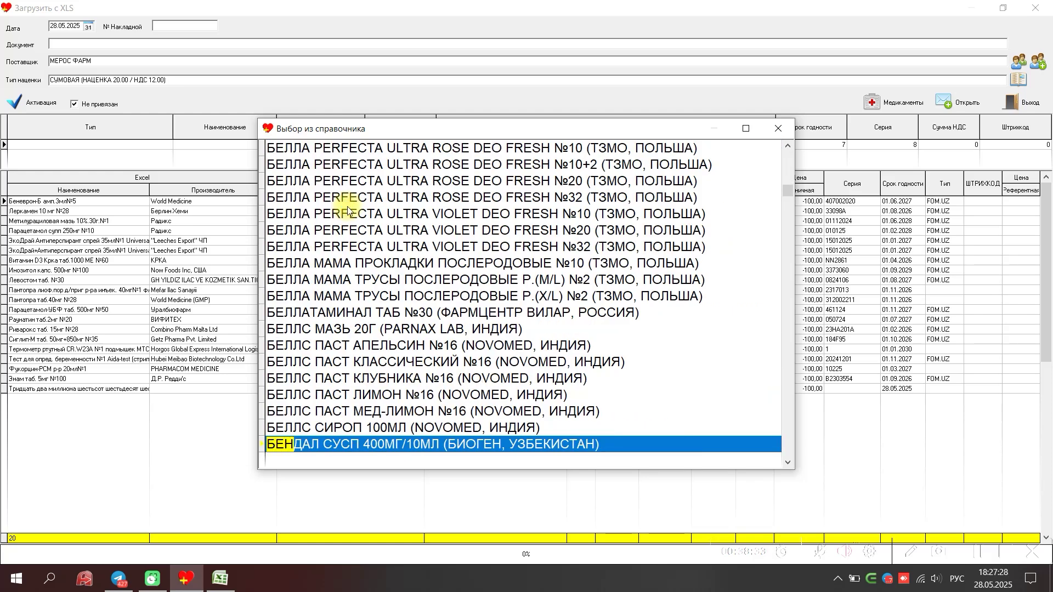
key("Down")
key("Down")
key("Down")
key("Down")
key("Down")
key("Down")
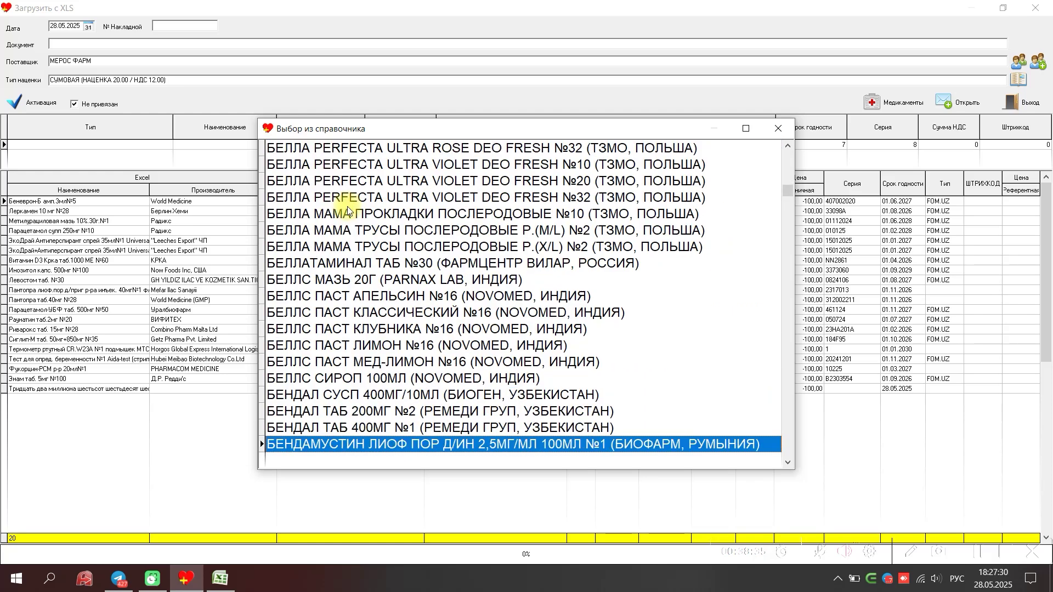
key("Up")
key("Up")
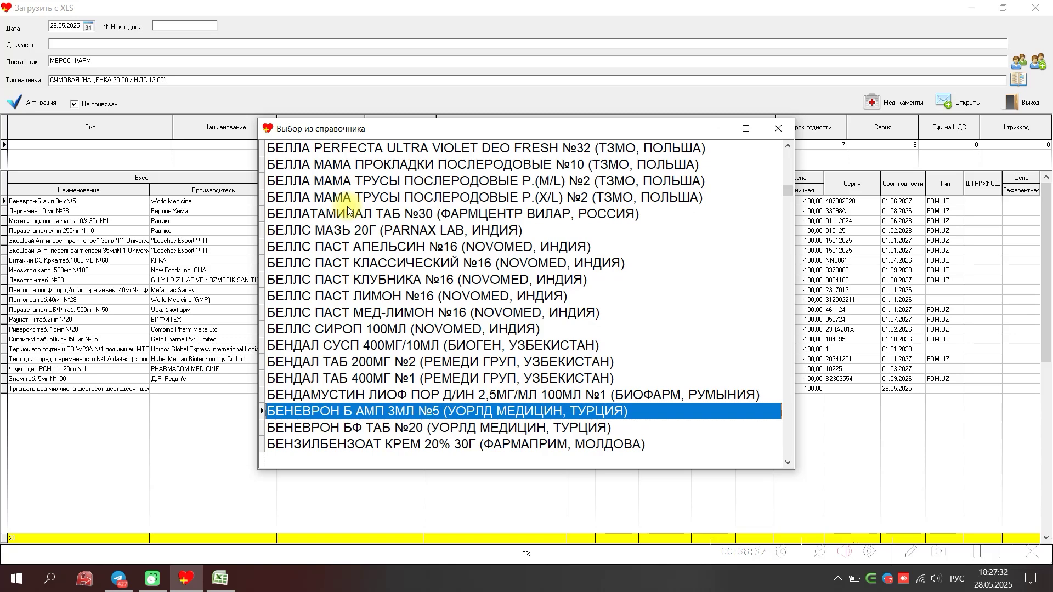
double_click(431, 418)
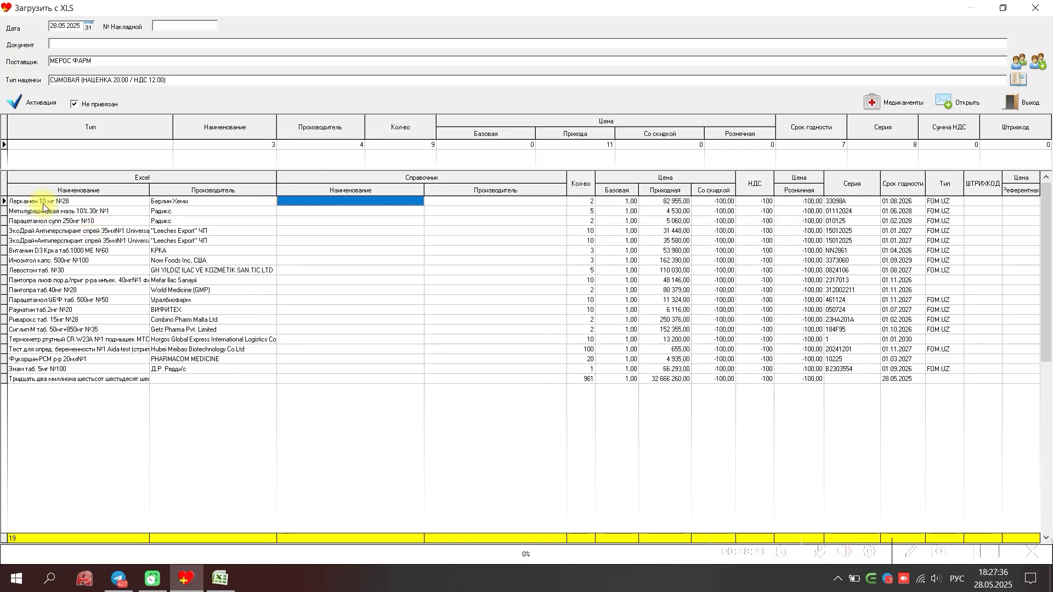
- Link the Леркамен 10 мг №28 row to the directory item ЛЕРКАМЕН ТАБ 10МГ №28 (БЕРЛИН ХЕМИ, ГЕРМАНИЯ)
left_click(20, 202)
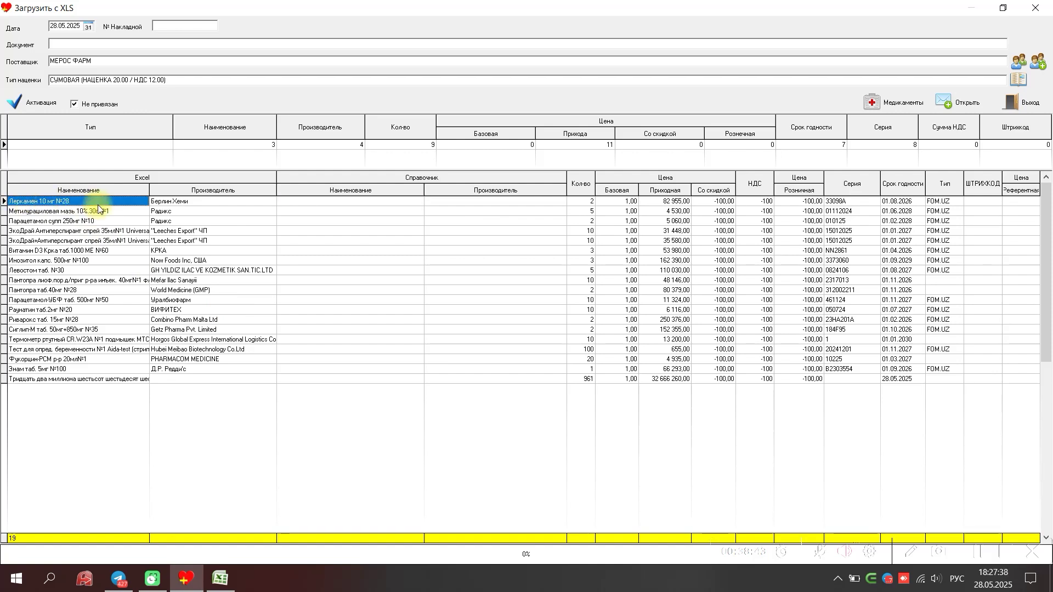
left_click(346, 201)
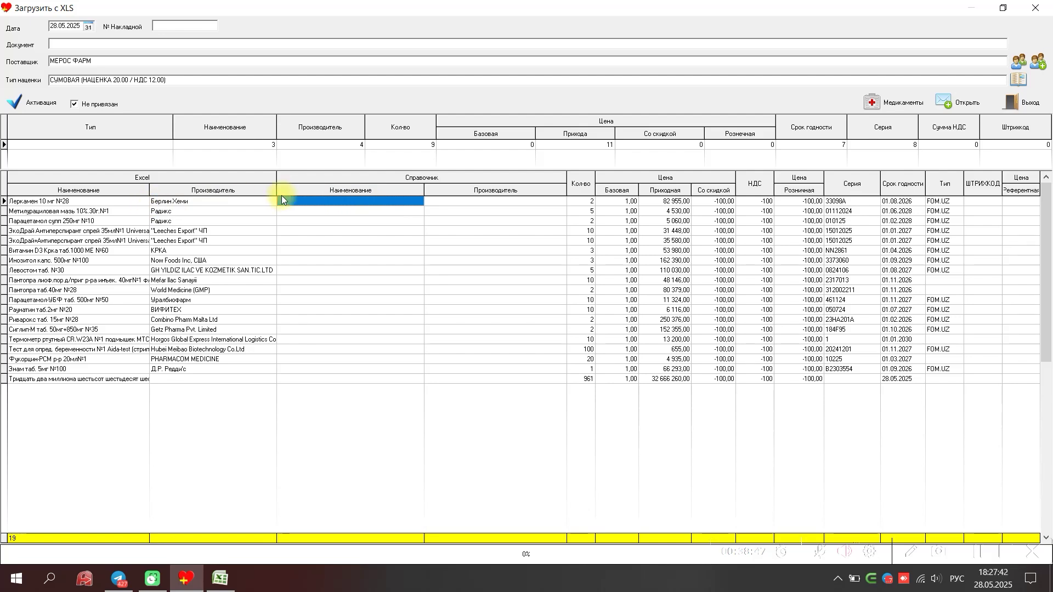
key("Return")
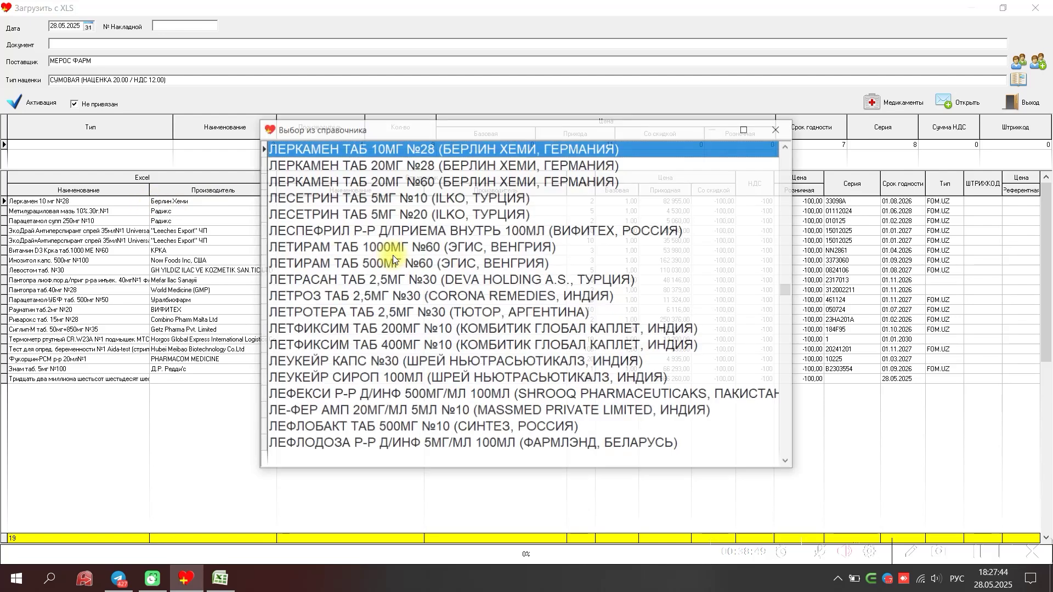
left_click(365, 167)
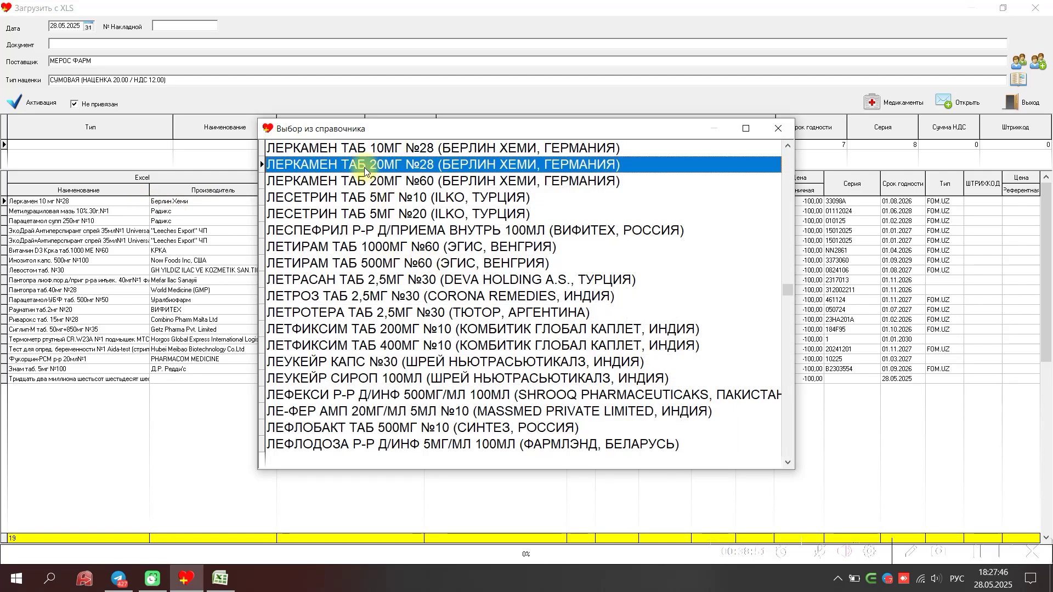
left_click(367, 156)
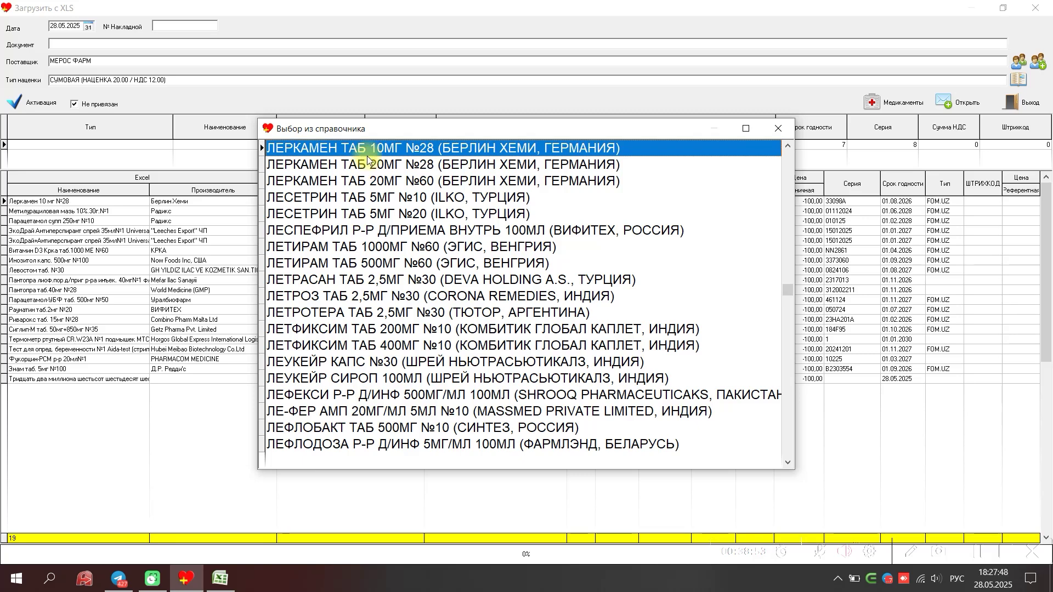
double_click(367, 156)
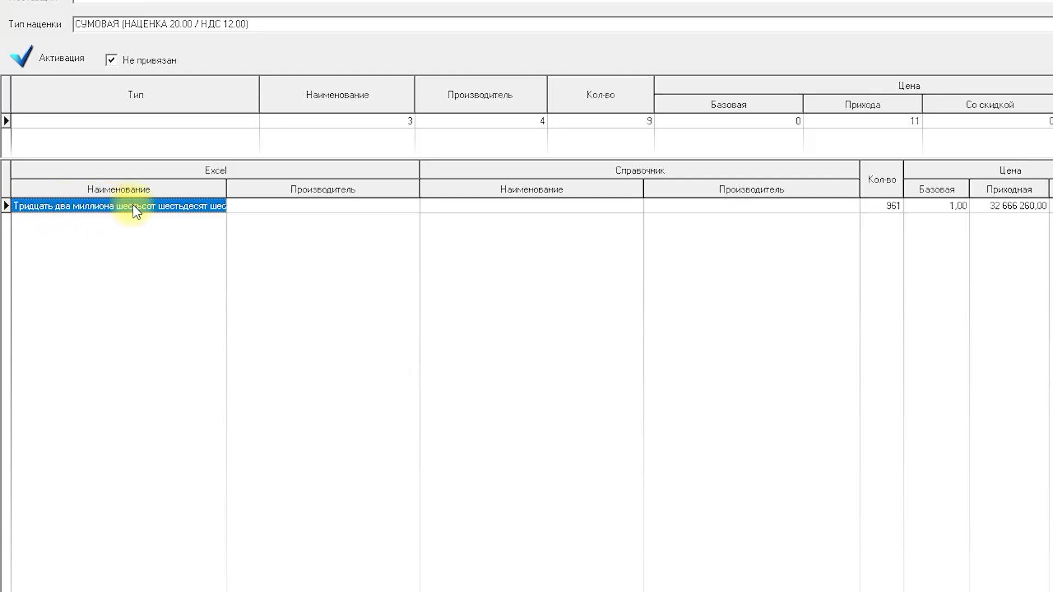
- Read the full name text of the remaining unlinked row and switch off the Не привязан filter to review all items
double_click(38, 207)
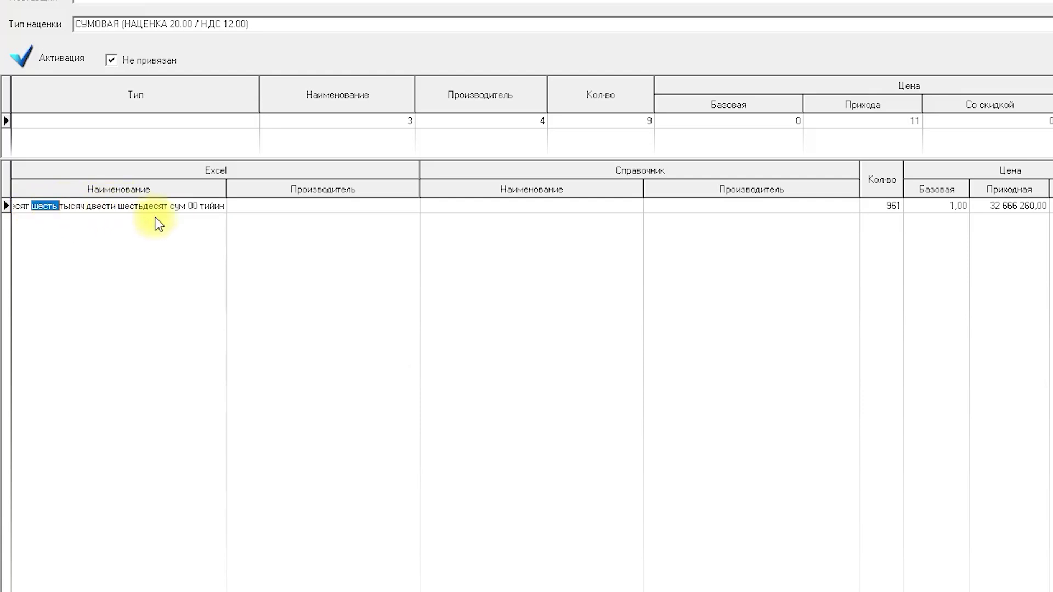
left_click_drag(148, 210, 108, 210)
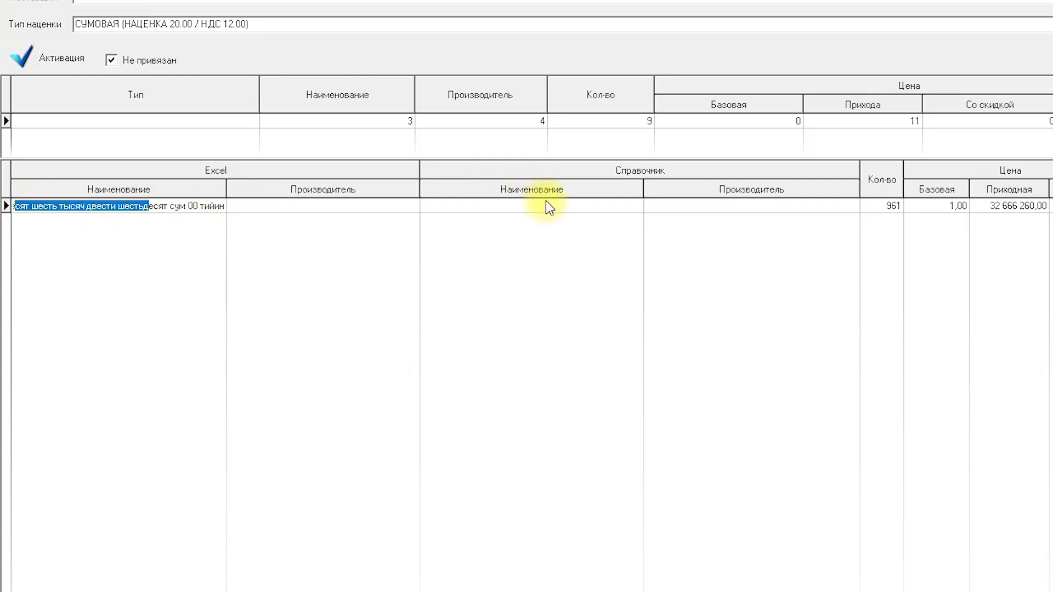
left_click(546, 201)
left_click(109, 208)
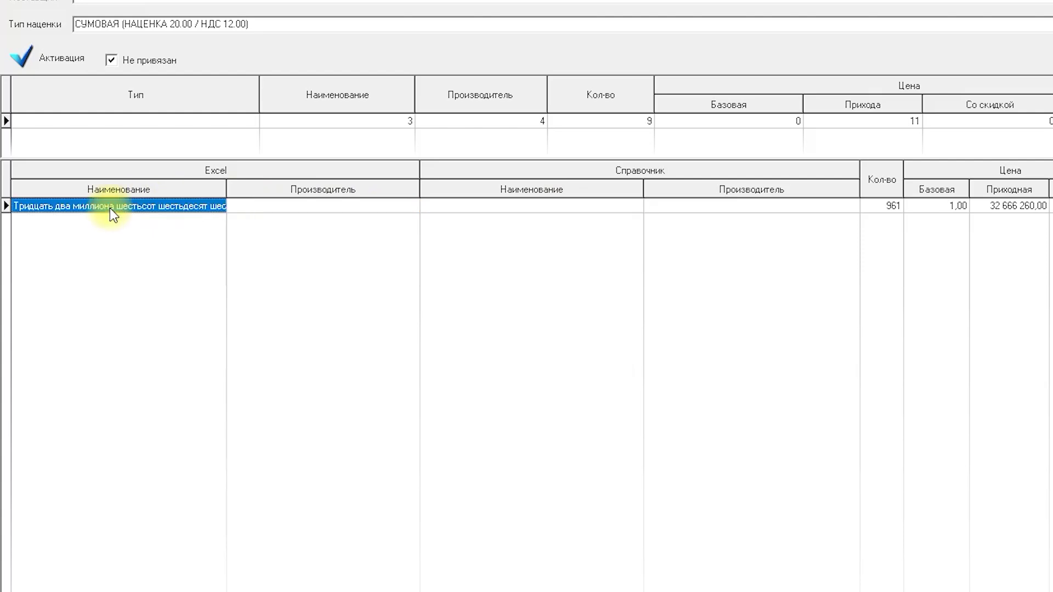
left_click(146, 65)
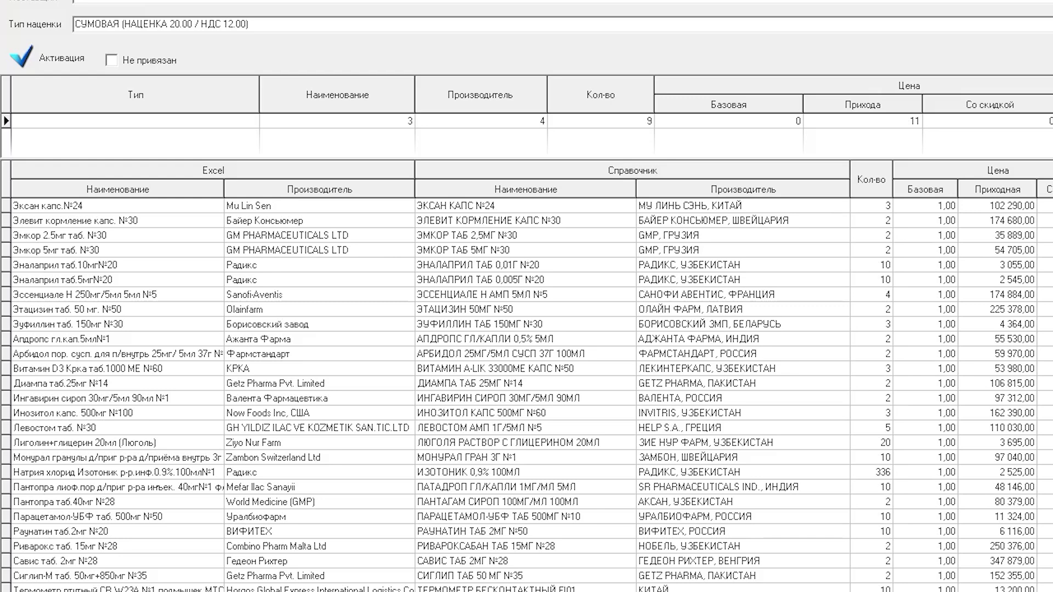
- Activate the import, continuing despite the unlinked row, and select the Афобазол line's discounted price in the resulting receipt invoice
left_click(65, 59)
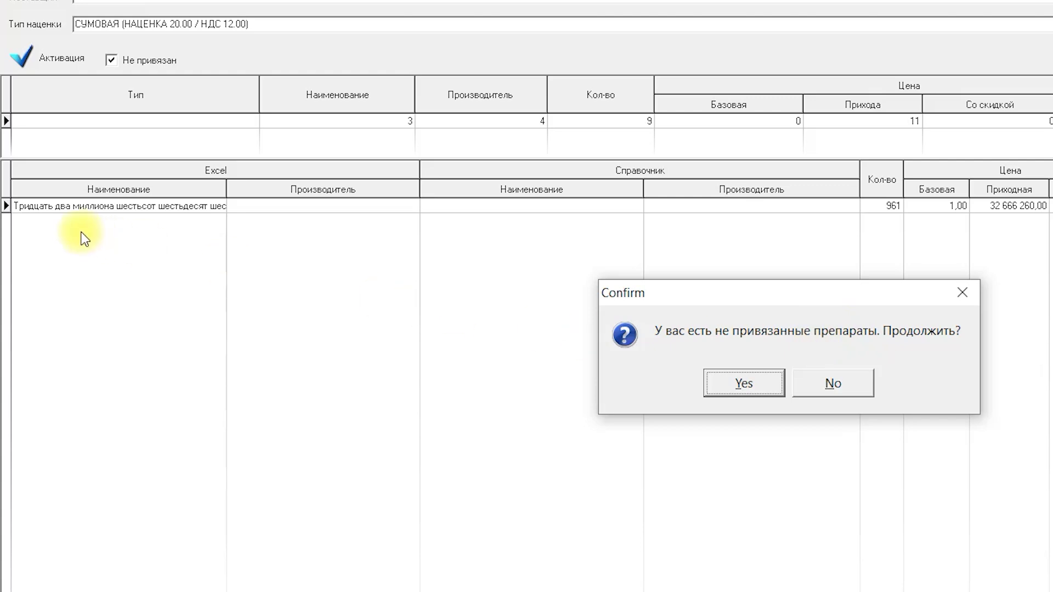
left_click(726, 382)
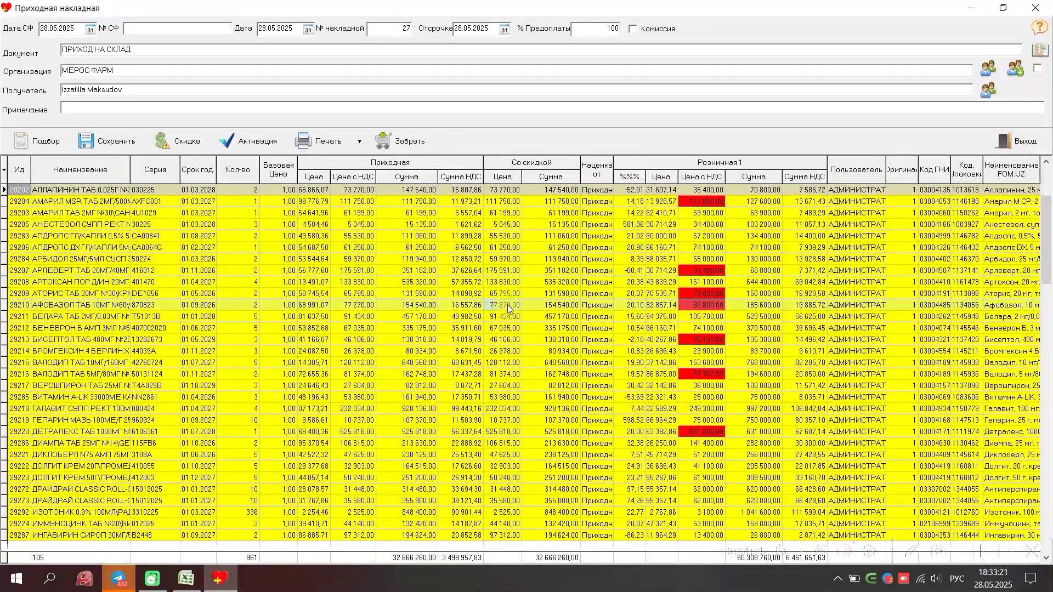
left_click(508, 304)
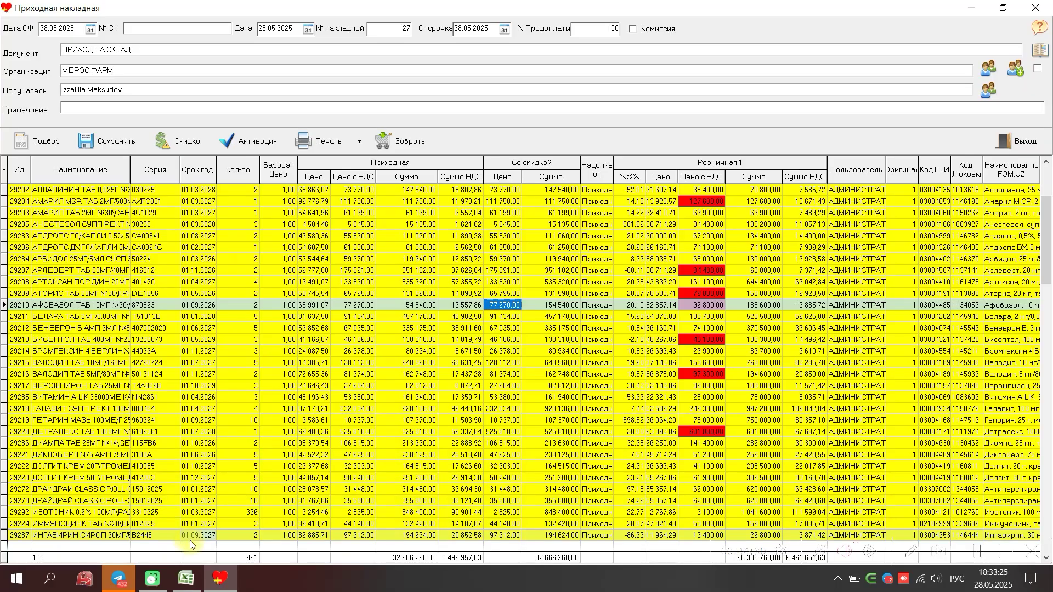
- Check the grand total of the supplier's invoice in Excel against the receipt invoice's total, ending back in the receipt
left_click(186, 578)
left_click_drag(1049, 198, 1042, 497)
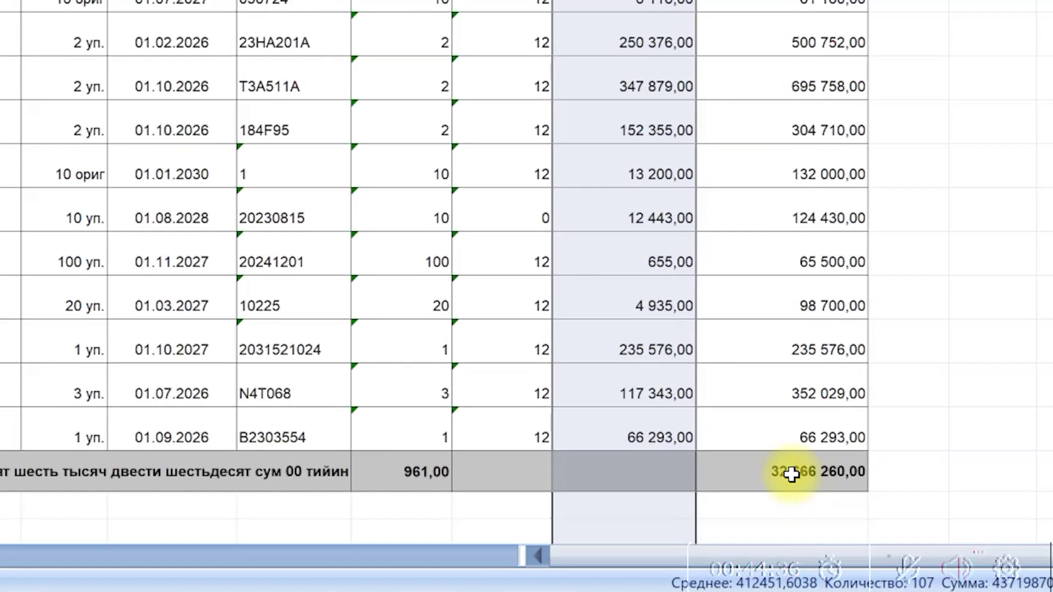
left_click(741, 470)
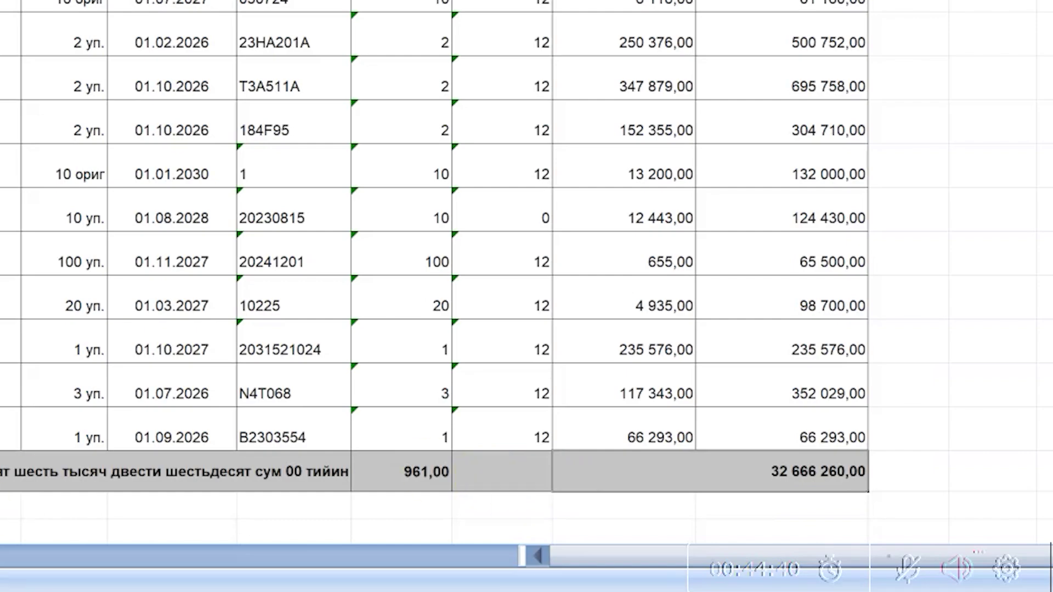
key("alt+Tab")
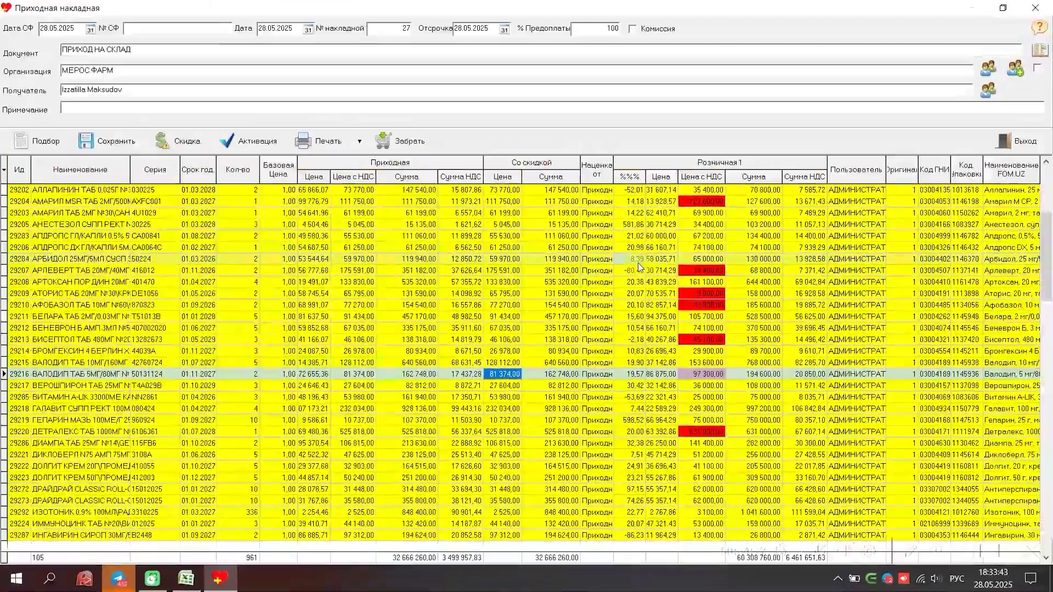
- Review the retail prices with VAT line by line through the receipt invoice, from Арбидол down to Эуфиллин
left_click(634, 260)
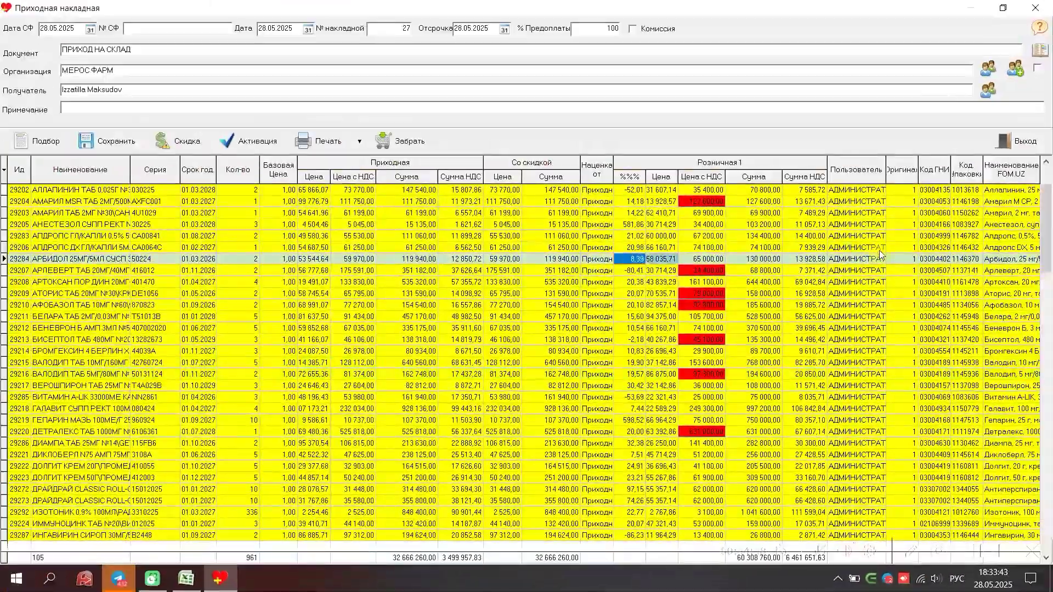
left_click(699, 295)
key("Down")
key("Down")
key("Down")
key("Down")
key("Down")
key("Down")
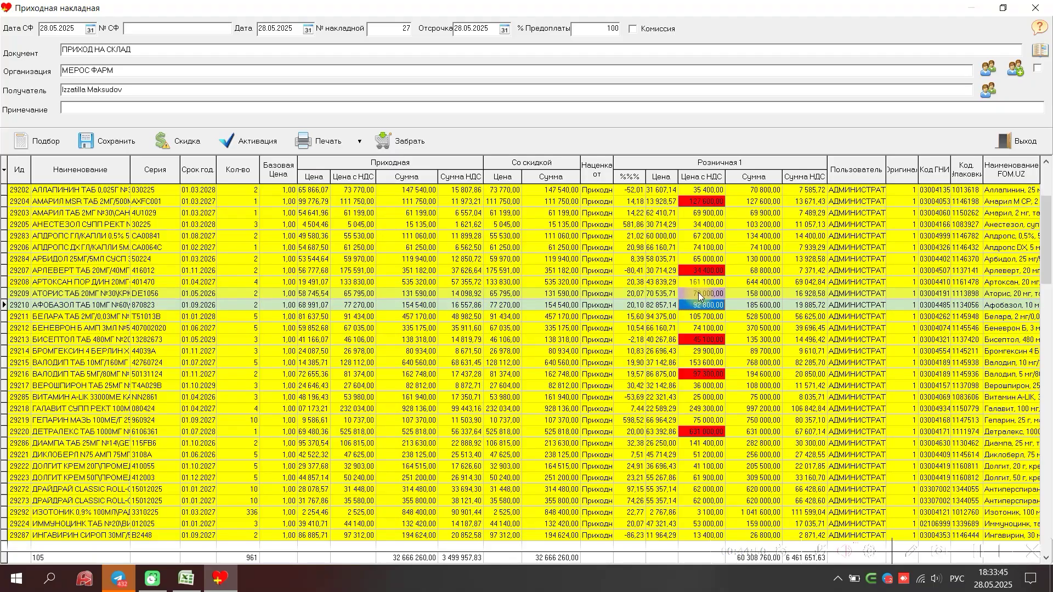
key("Down")
key("Down")
key("Down")
key("Down")
key("Down")
key("Down")
key("Down")
key("Down")
key("Down")
key("Down")
key("Down")
key("Down")
key("Down")
key("Down")
key("Down")
key("Down")
key("Down")
key("Down")
key("Down")
key("Down")
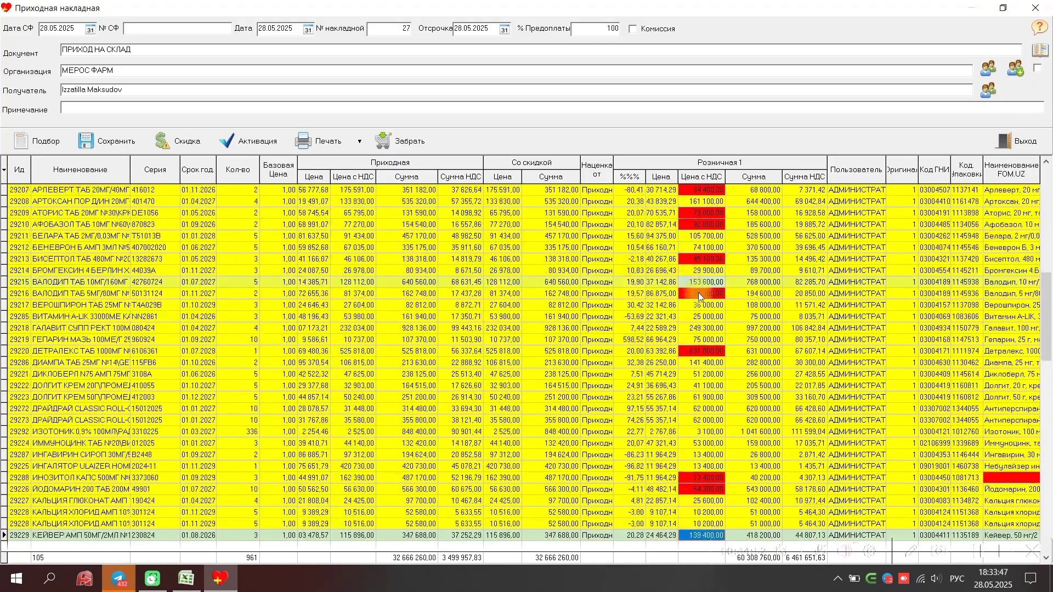
key("Down")
key("Down")
key("Down")
key("Down")
key("Down")
key("Down")
key("Down")
key("Down")
key("Down")
key("Down")
key("Down")
key("Down")
key("Down")
key("Down")
key("Down")
key("Down")
key("Down")
key("Down")
key("Down")
key("Down")
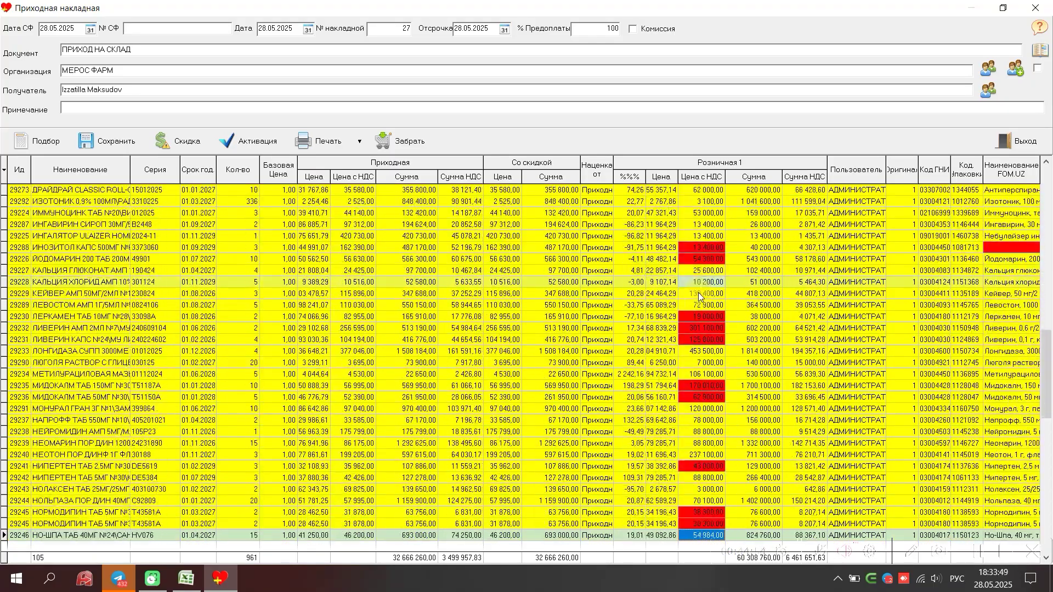
key("Down")
key("Down")
key("Down")
key("Down")
key("Down")
key("Down")
key("Down")
key("Down")
key("Down")
key("Down")
key("Down")
key("Down")
key("Down")
key("Down")
key("Down")
key("Down")
key("Down")
key("Down")
key("Down")
key("Down")
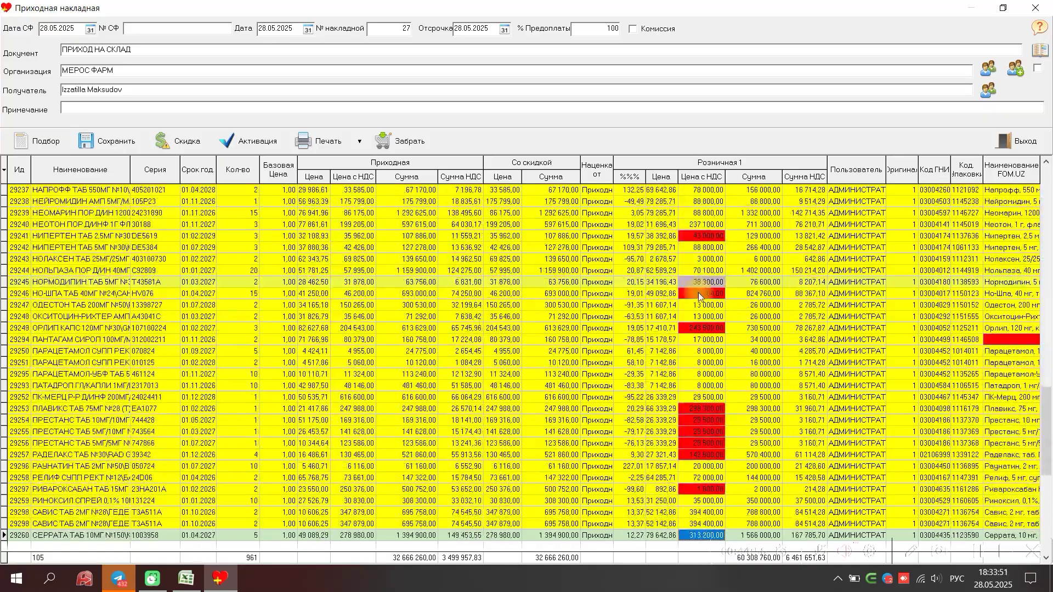
key("Down")
key("Down")
key("Down")
key("Down")
key("Down")
key("Down")
key("Down")
key("Down")
key("Down")
key("Down")
key("Down")
key("Down")
key("Down")
key("Down")
key("Down")
key("Down")
key("Down")
key("Down")
key("Down")
key("Down")
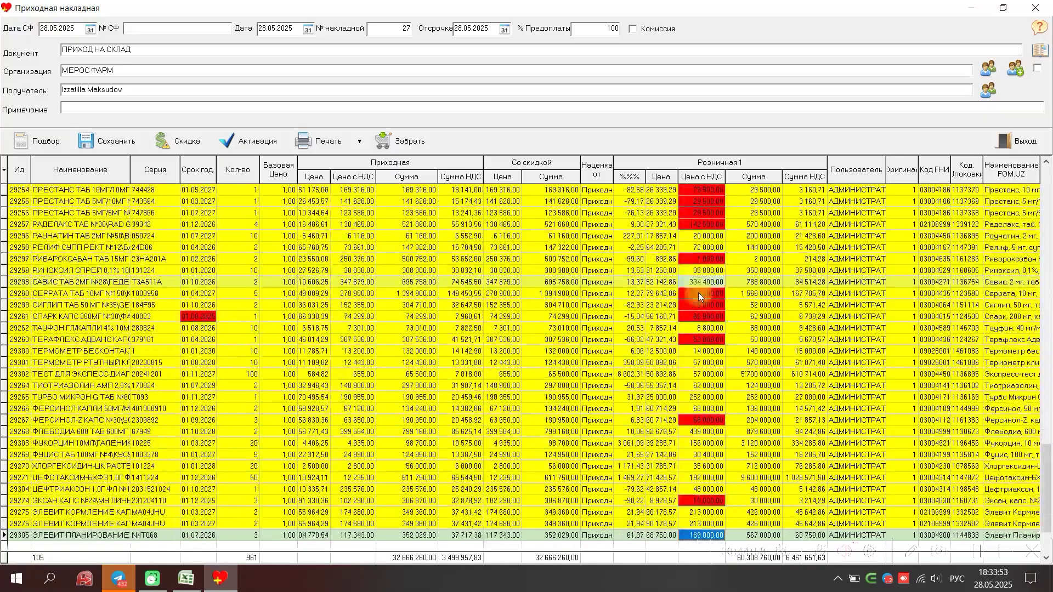
key("Down")
key("Down")
key("Down")
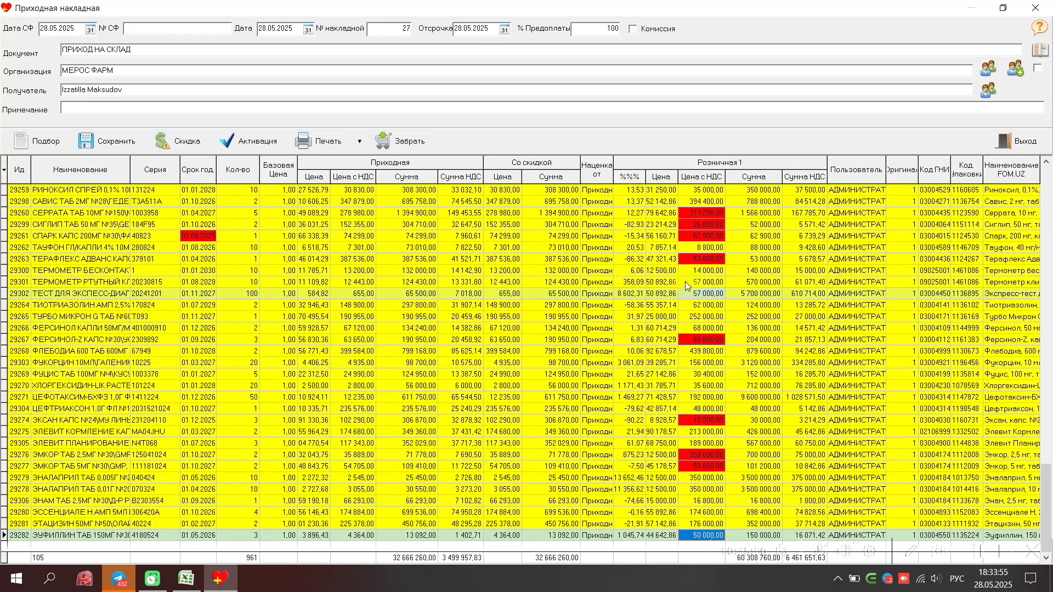
- Activate the receipt invoice from МЕРОС ФАРМ
left_click(256, 137)
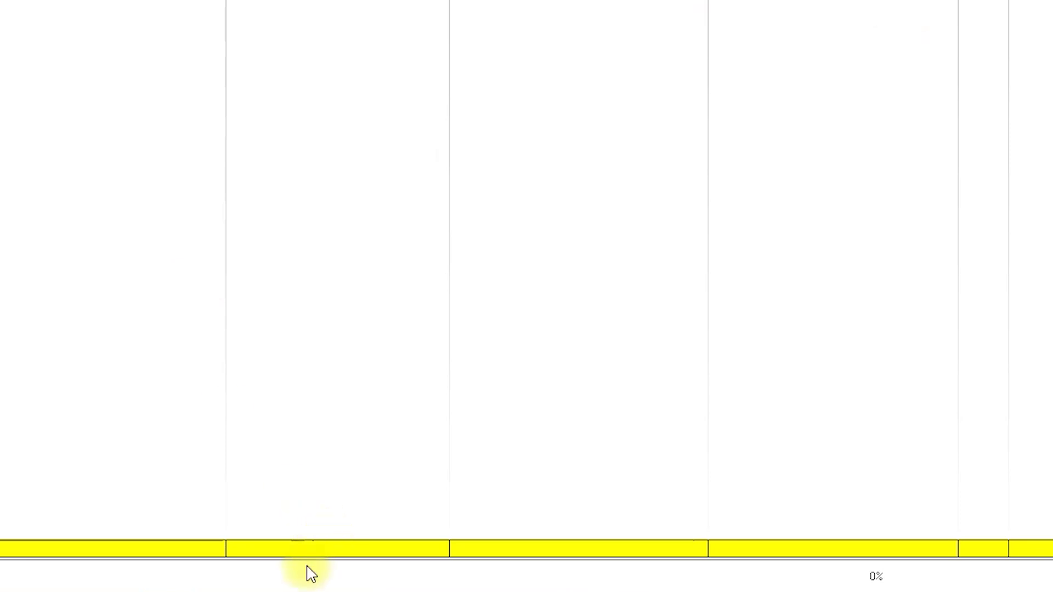
- Switch to Excel and set the expiry date of Энам таб. 5мг №100 to 01.09.0032
left_click(316, 569)
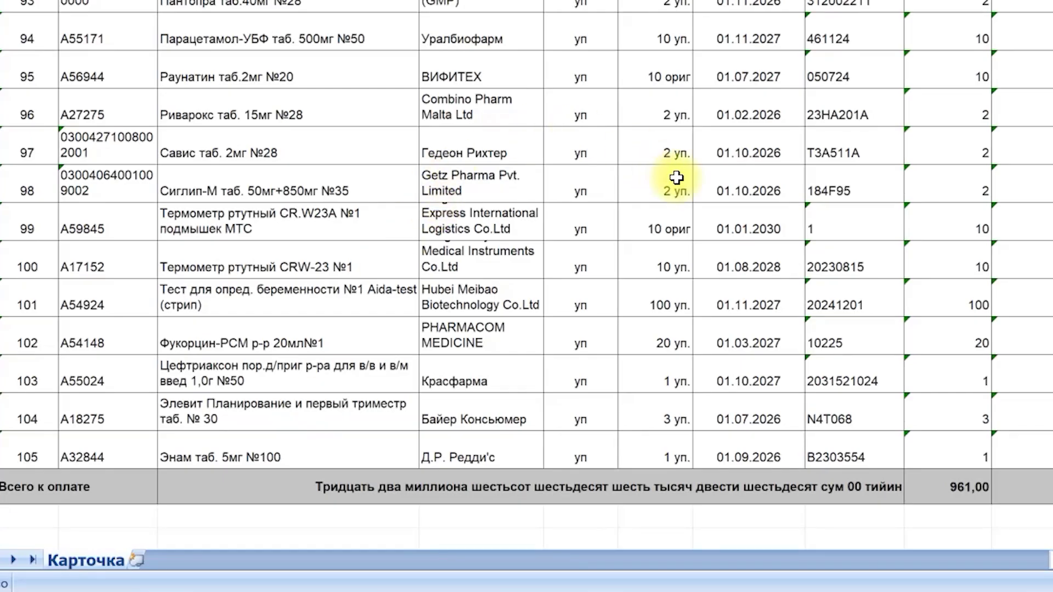
left_click(770, 113)
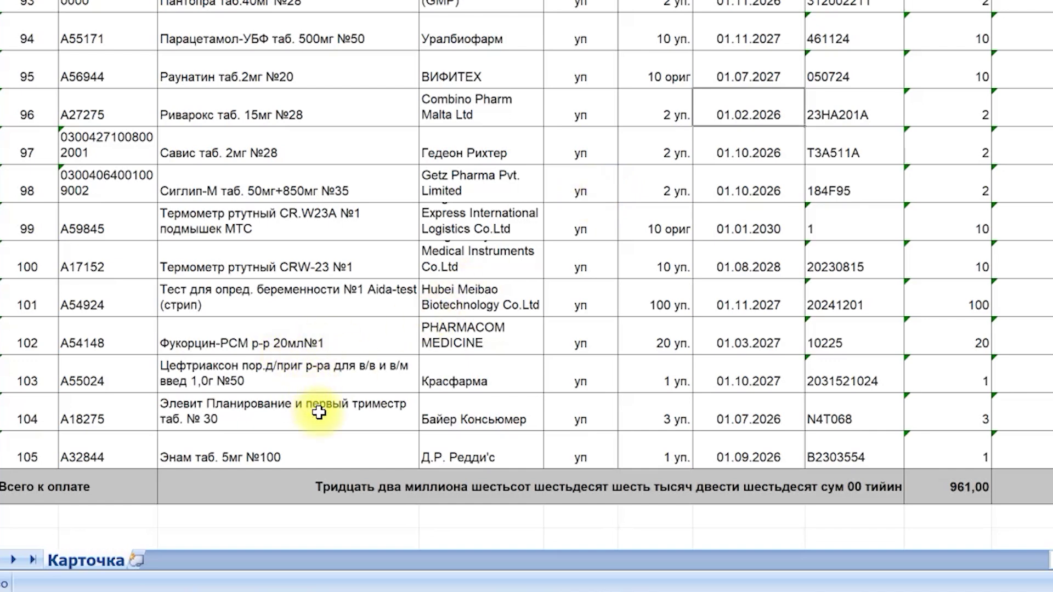
double_click(774, 452)
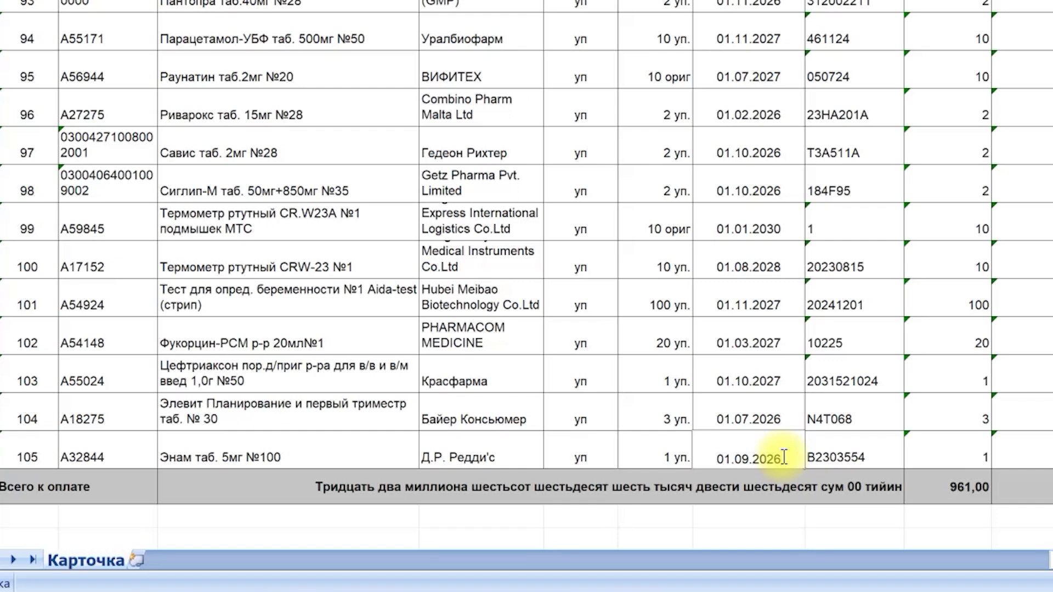
key("BackSpace")
key("BackSpace")
key("BackSpace")
key("BackSpace")
type("0032")
left_click(776, 419)
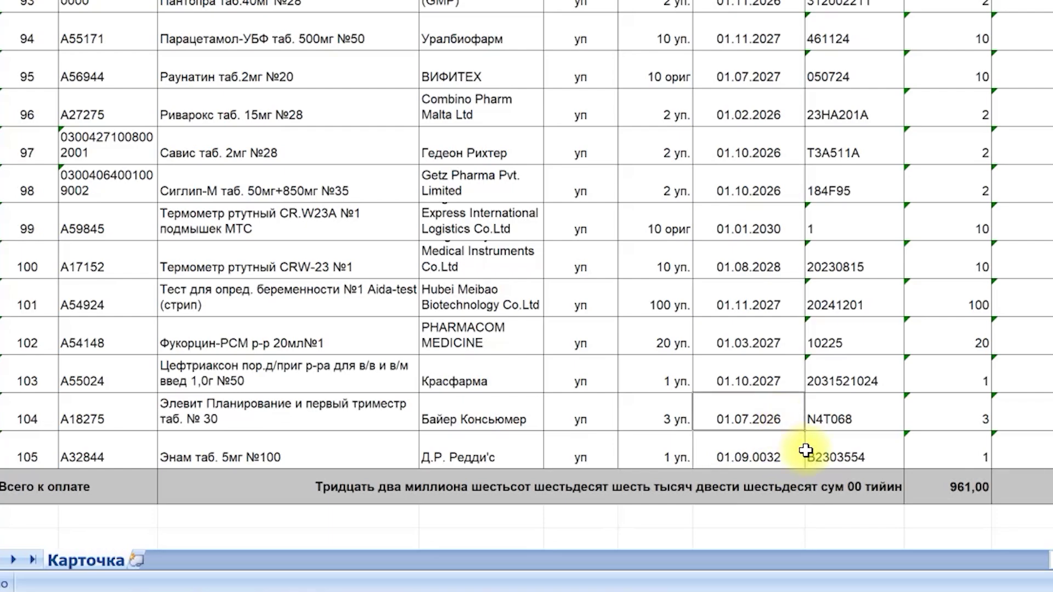
left_click(781, 451)
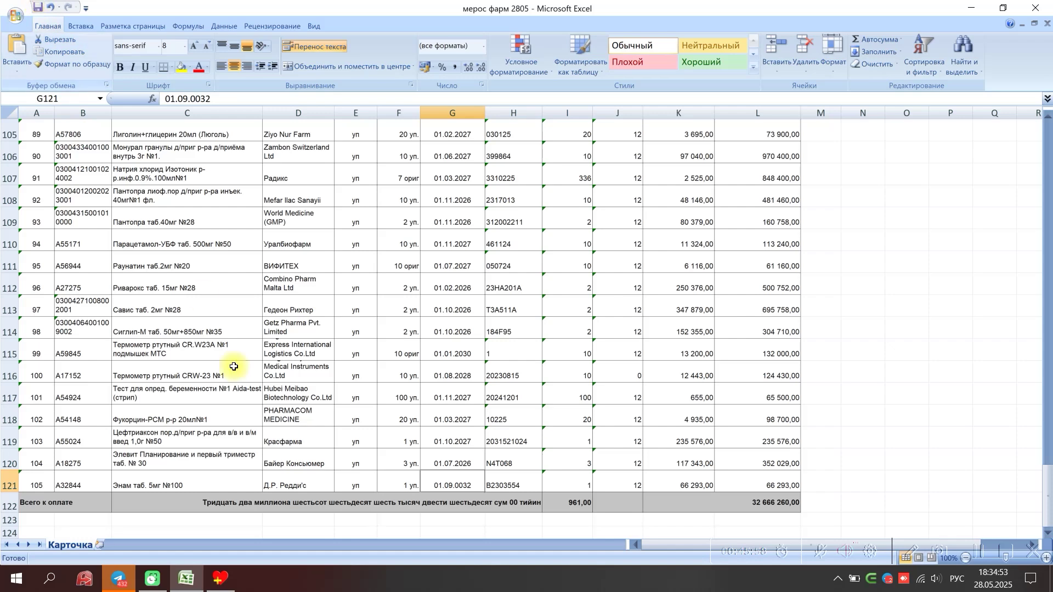
- Switch to F-Аптека and pick МЕРОС ФАРМ as the import's supplier by searching the directory for "мер"
left_click(232, 577)
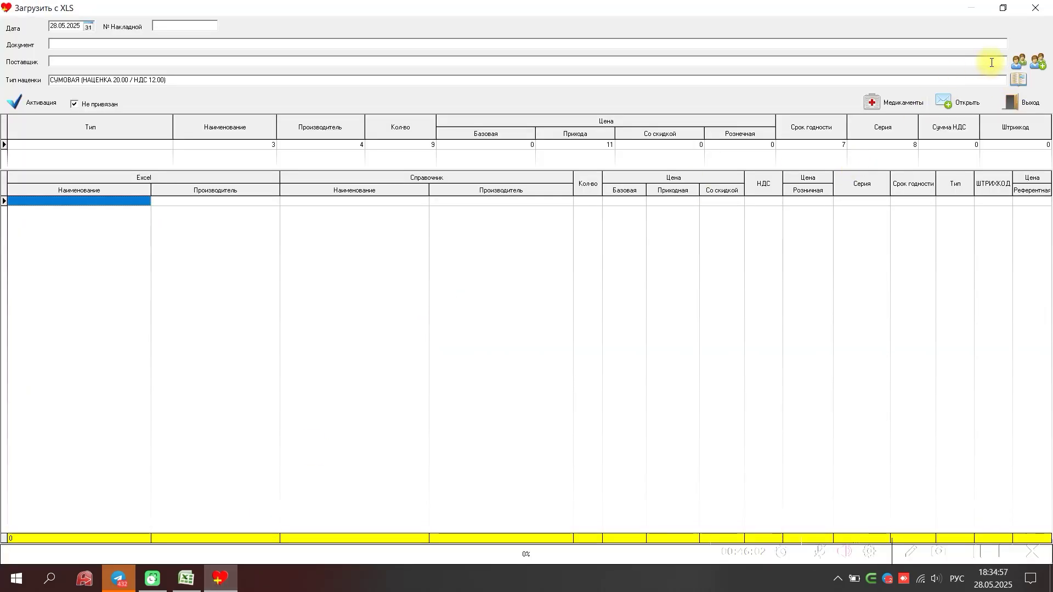
left_click(1018, 64)
type("ме")
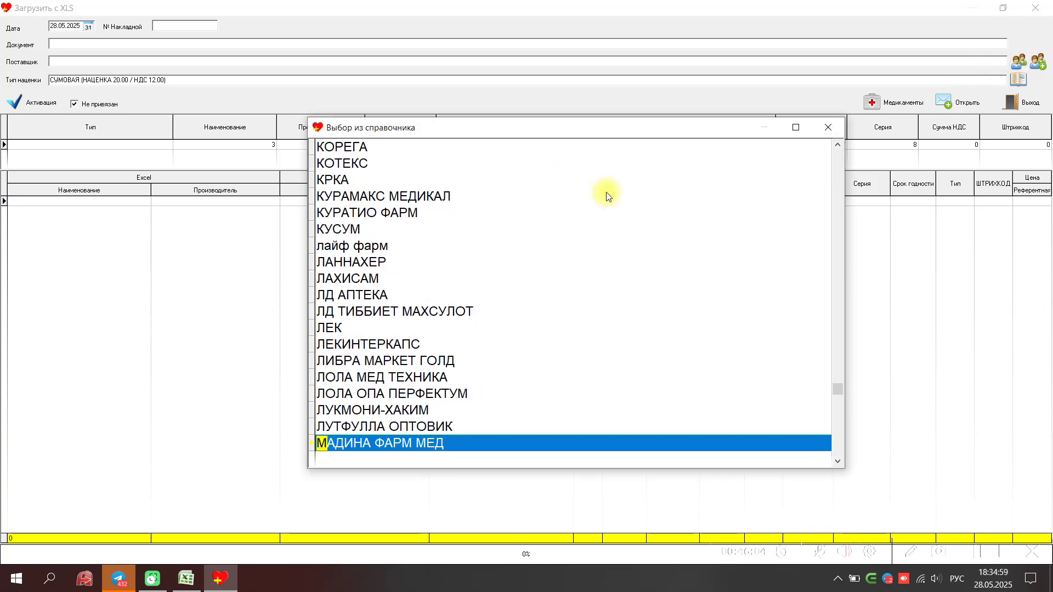
type("р")
key("Return")
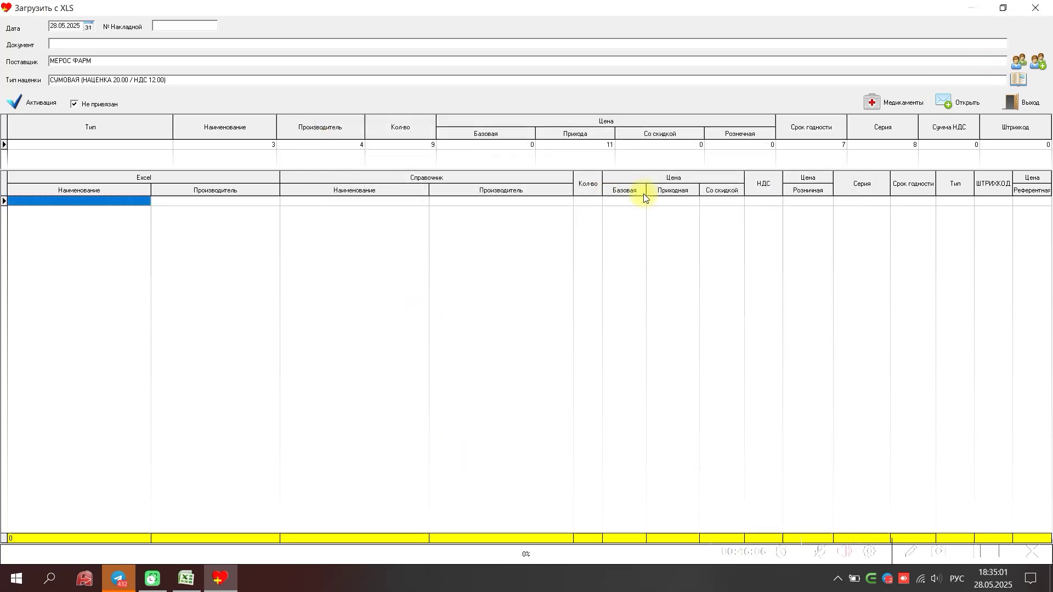
- Try to load the Excel file мерос фарм 2805 into the import form
left_click(955, 107)
double_click(438, 174)
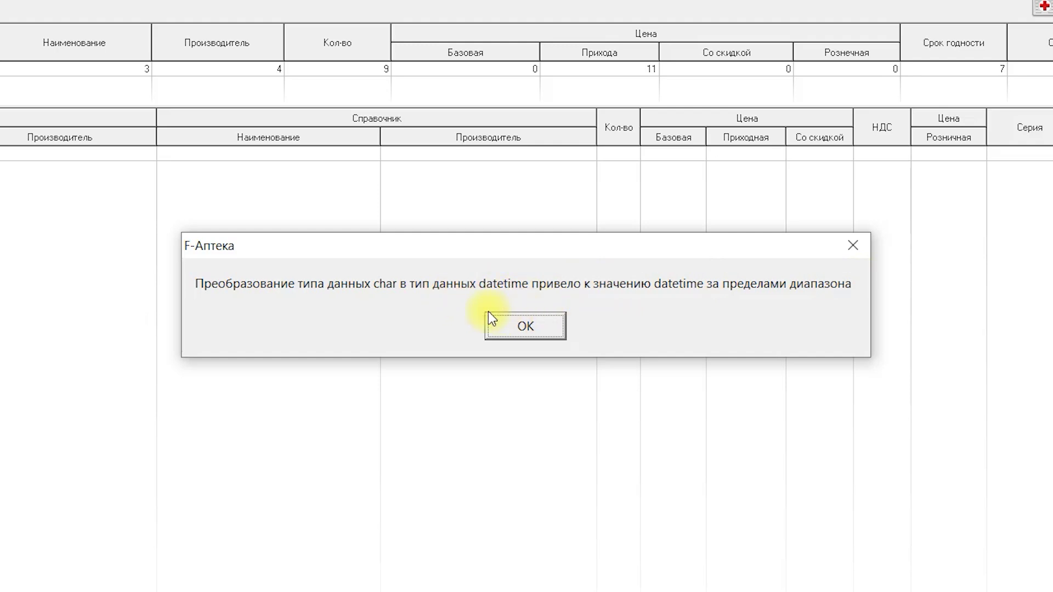
left_click(526, 327)
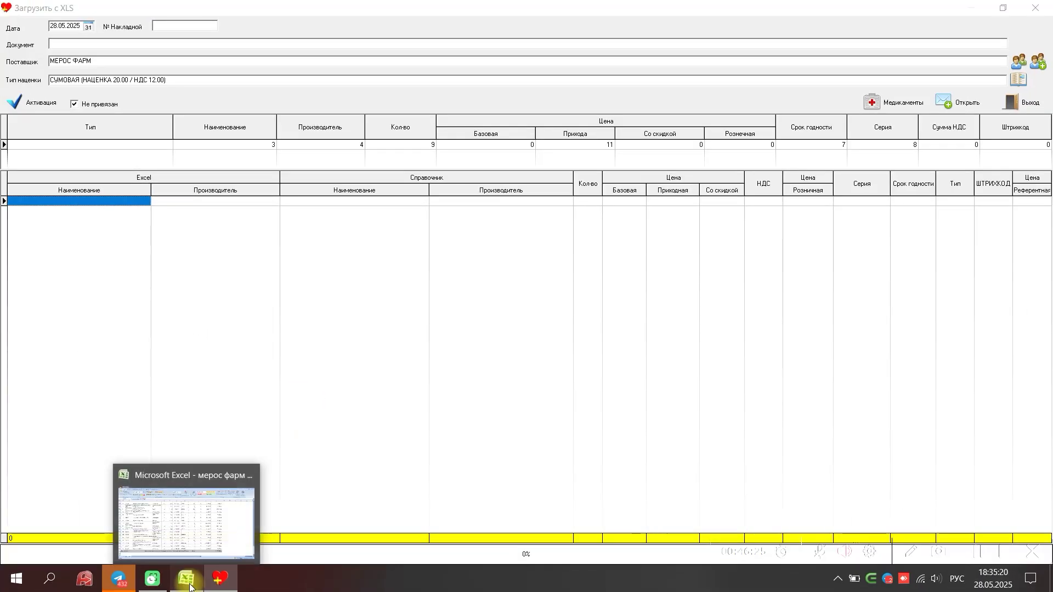
- Switch to Excel and examine the expiry date column for an out-of-range year, highlighting the Энам row
left_click(190, 587)
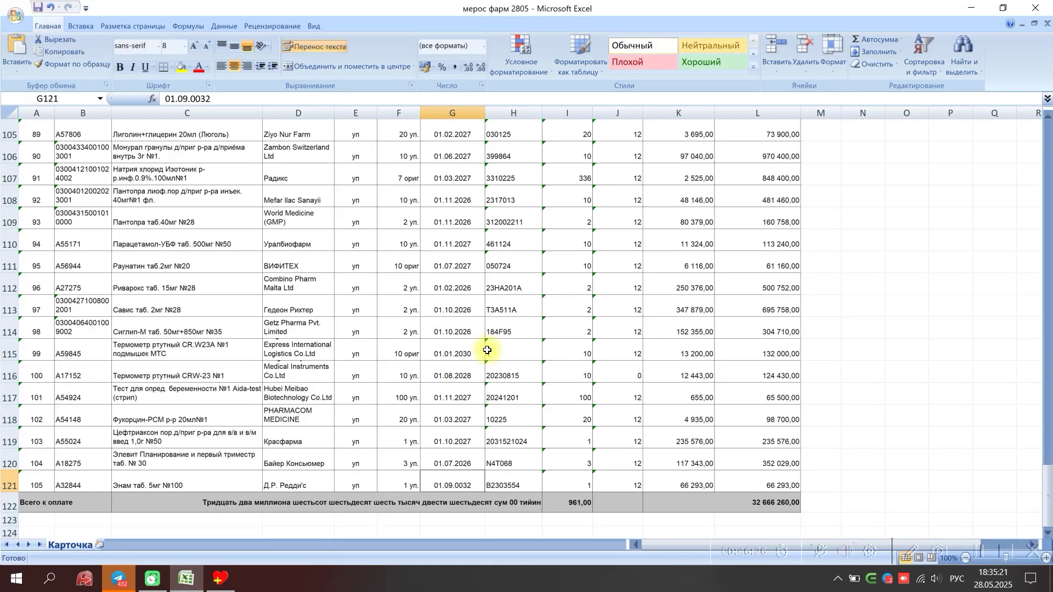
left_click(474, 306)
key("Up")
key("Up")
key("Up")
key("Up")
key("Up")
key("Up")
key("Up")
key("Up")
key("Up")
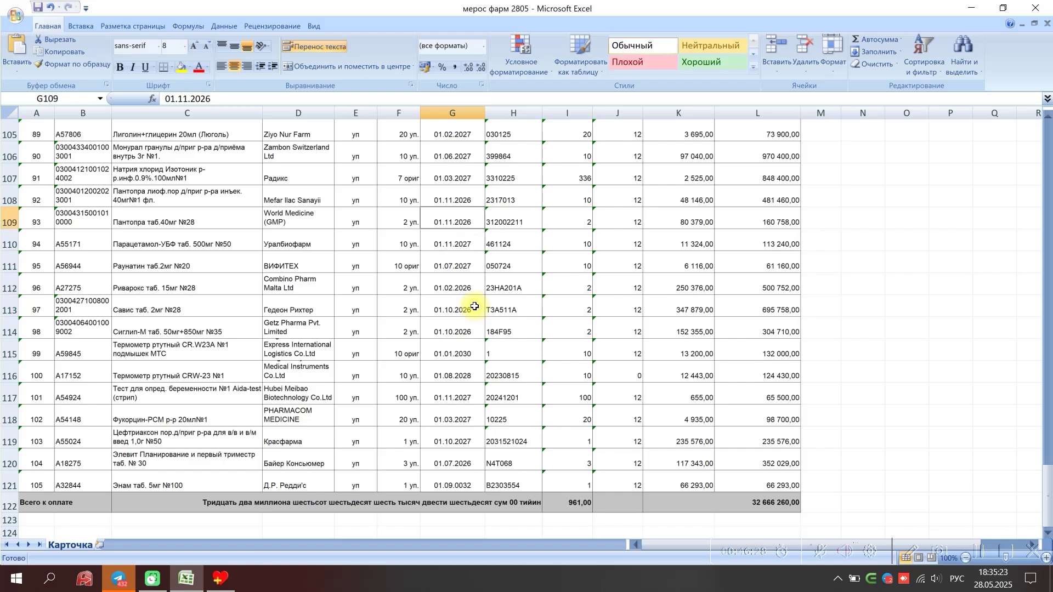
key("Down")
key("Down")
key("Down")
key("Down")
key("Down")
key("Down")
key("Down")
key("Down")
key("Down")
key("Down")
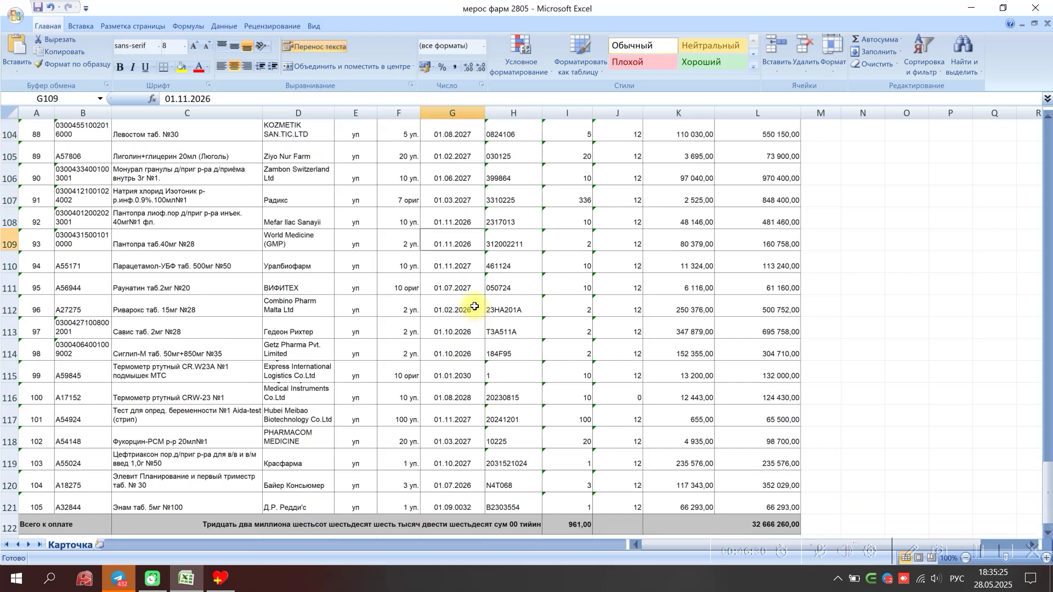
key("Down")
key("Down")
key("Down")
key("Down")
key("Down")
key("Down")
key("Down")
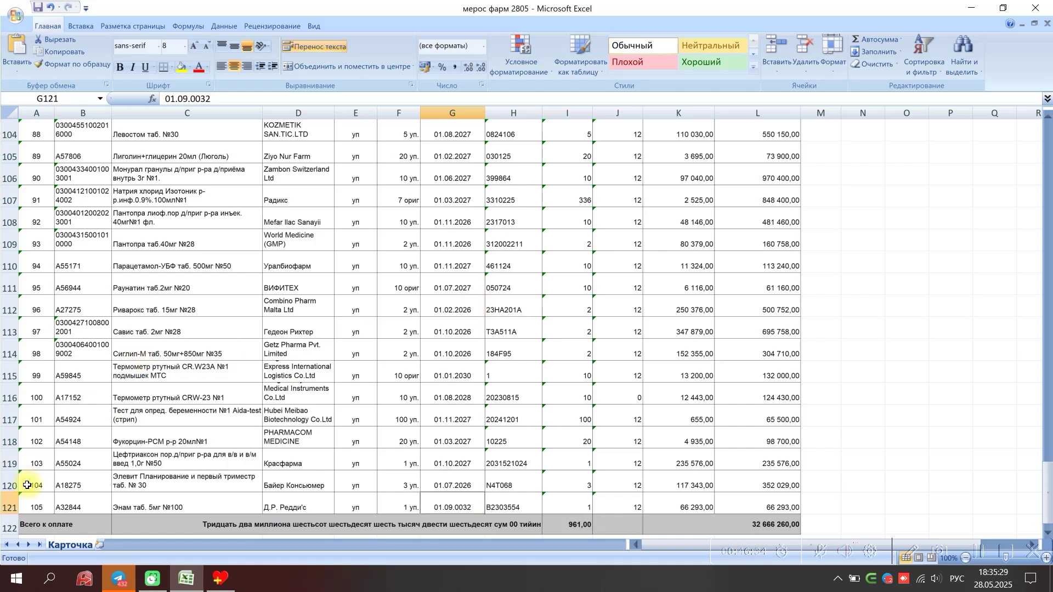
left_click(9, 498)
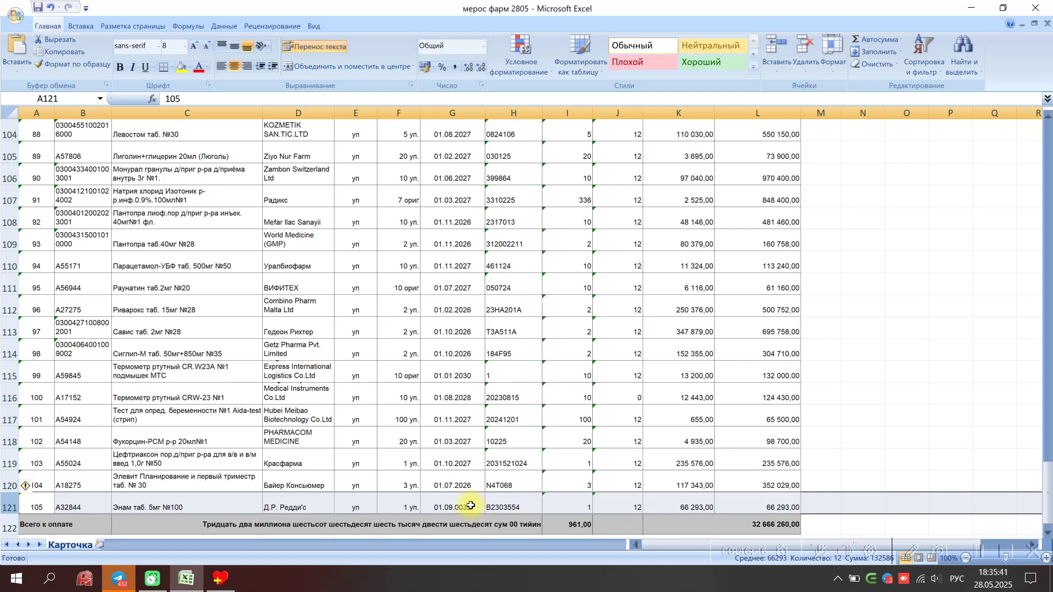
- Correct the expiry date of Энам таб. 5мг №100 to 01.09.2026
left_click(473, 507)
double_click(474, 507)
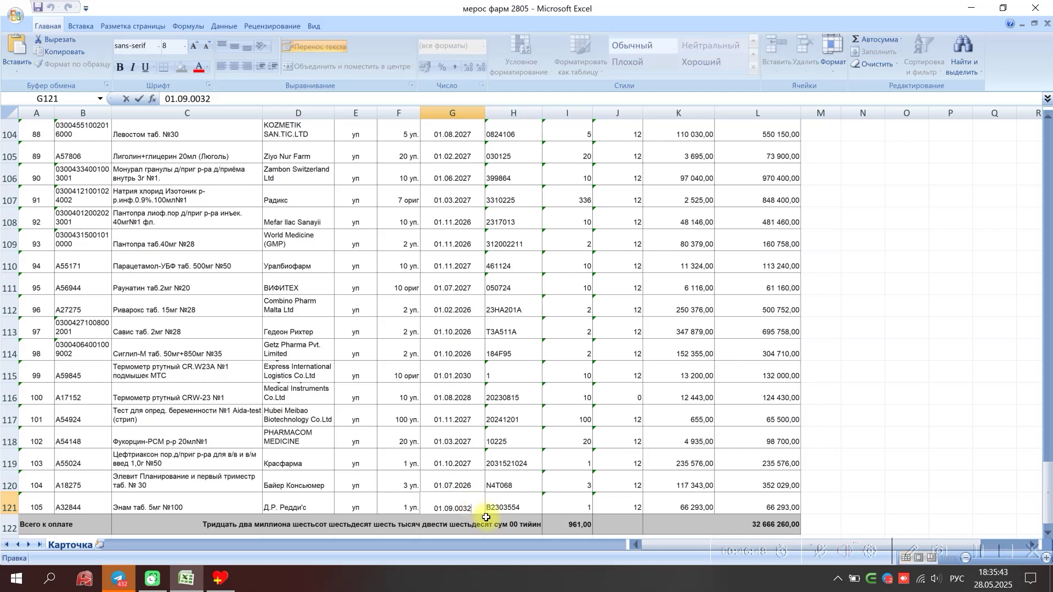
key("BackSpace")
type("2026")
left_click(474, 487)
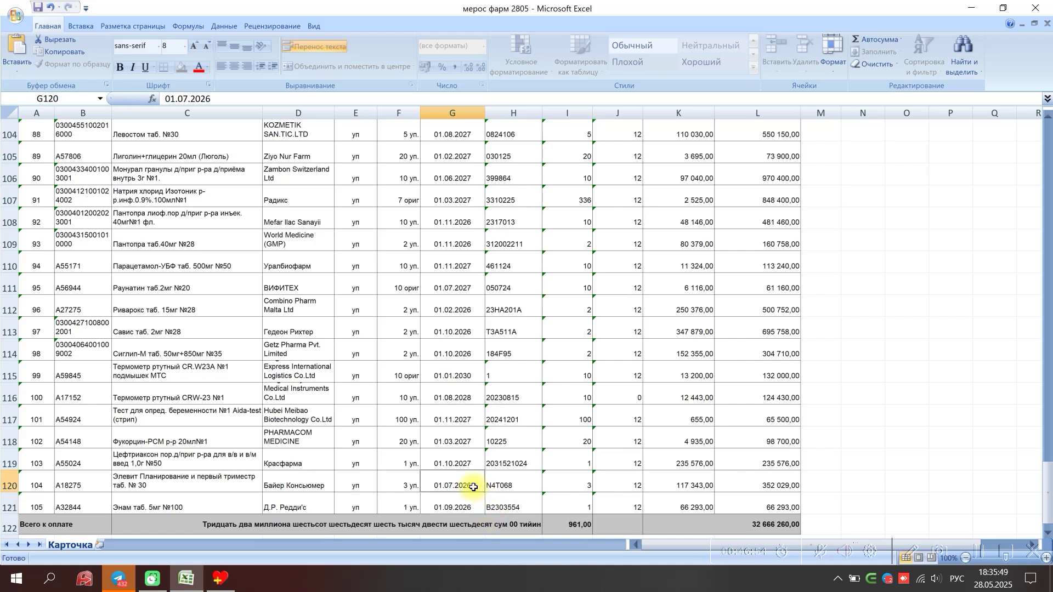
double_click(474, 506)
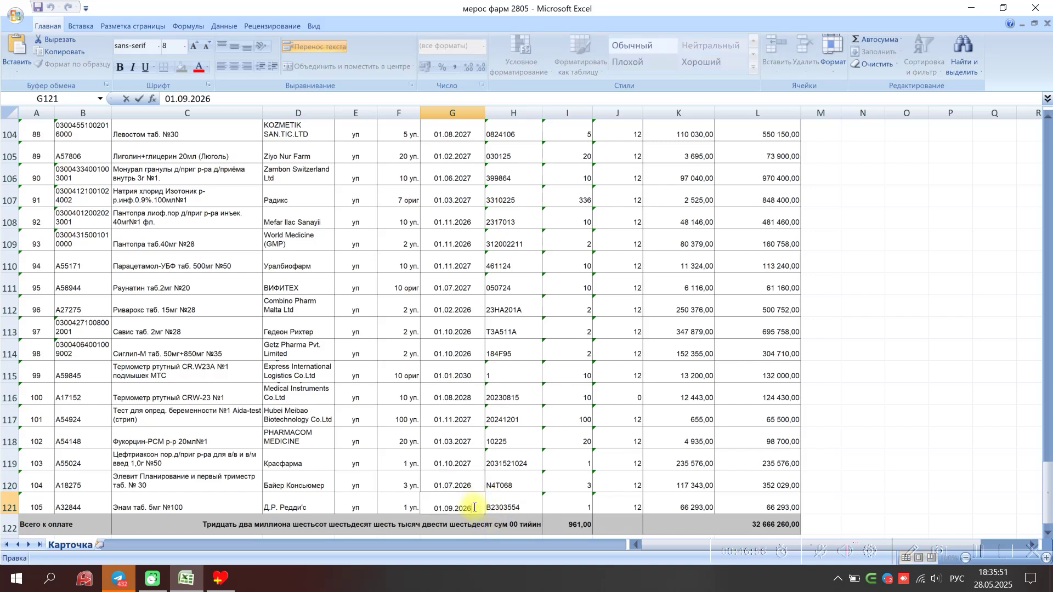
left_click(460, 411)
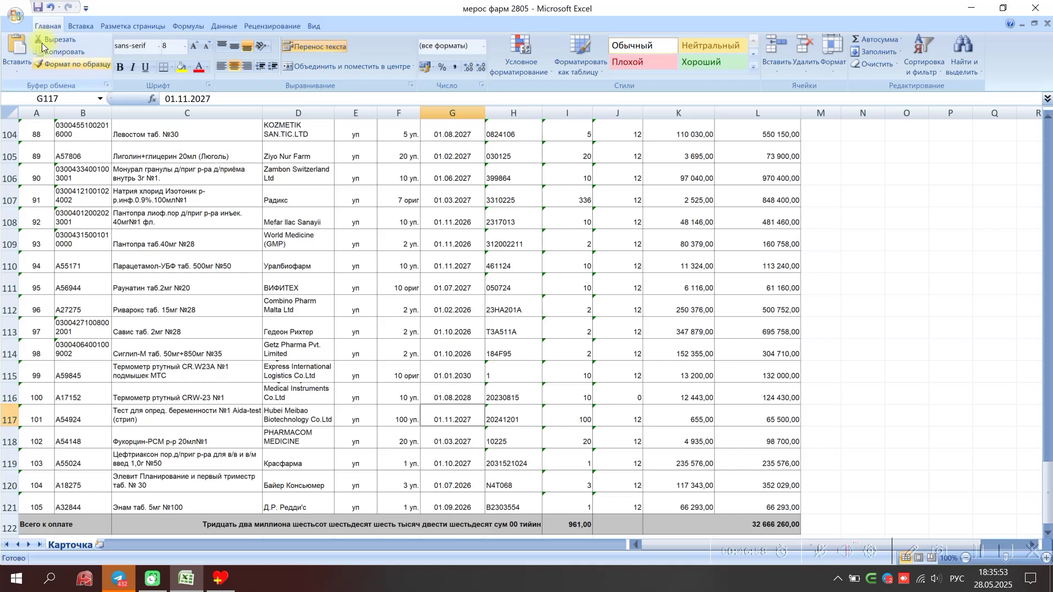
- Save the workbook мерос фарм 2805, rechecking the corrected expiry date in the Энам row
left_click(38, 9)
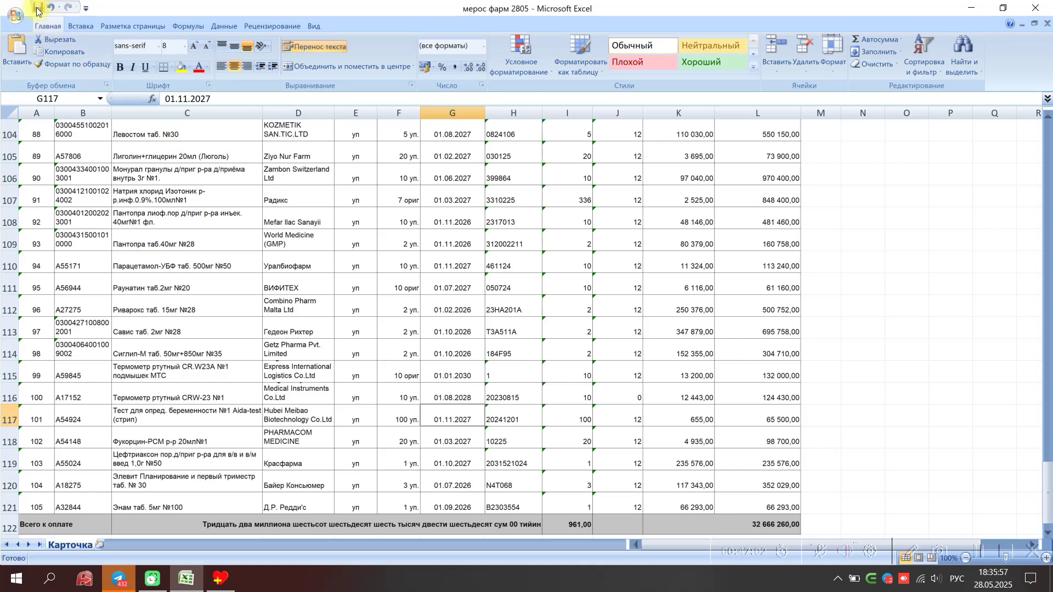
double_click(472, 507)
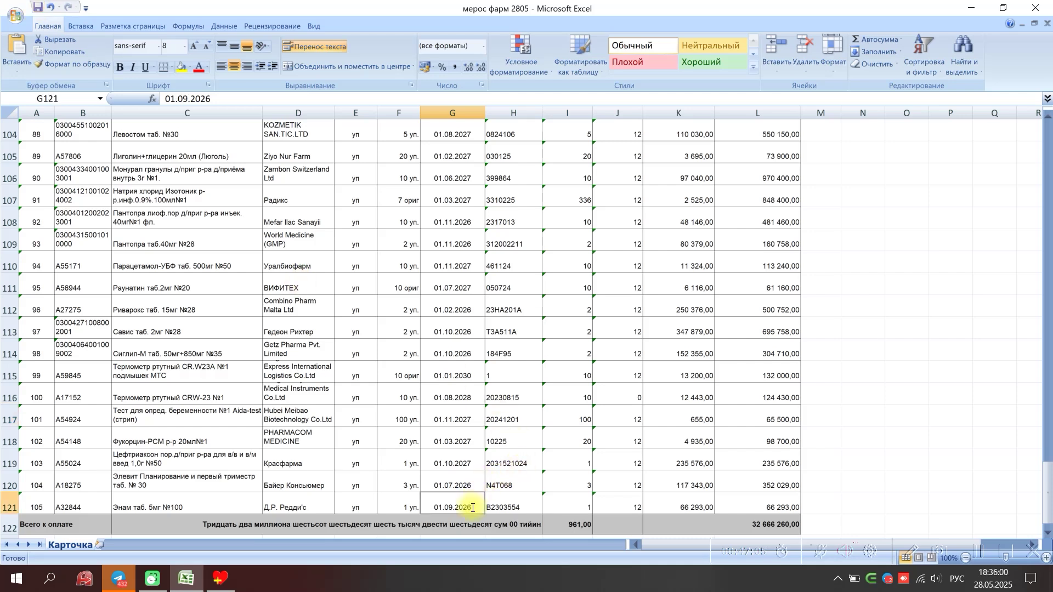
left_click(38, 8)
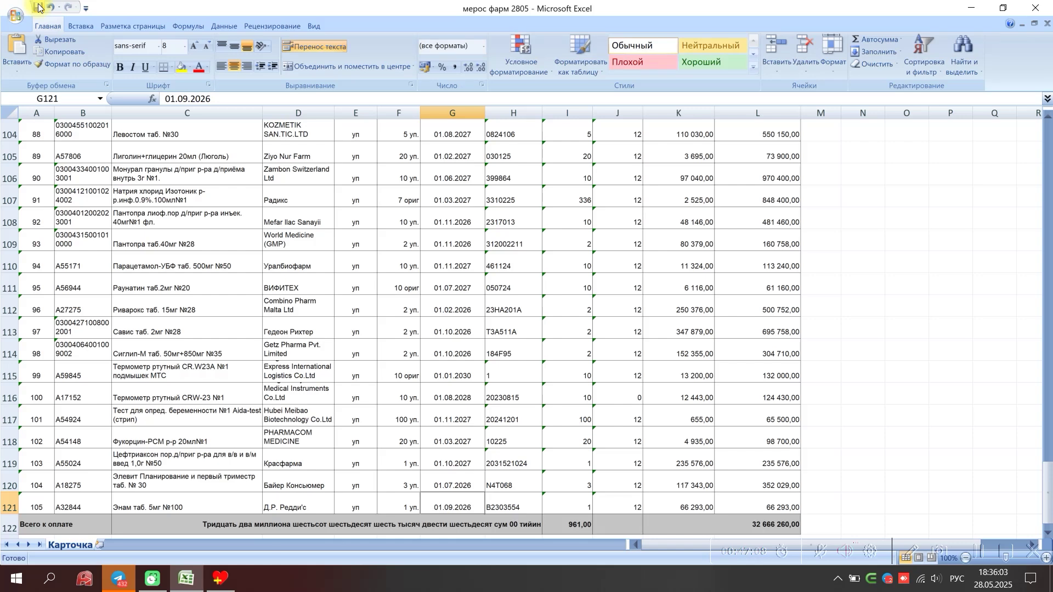
- Switch to the F-Аптека import form and load the corrected Excel file мерос фарм 2805
left_click(224, 583)
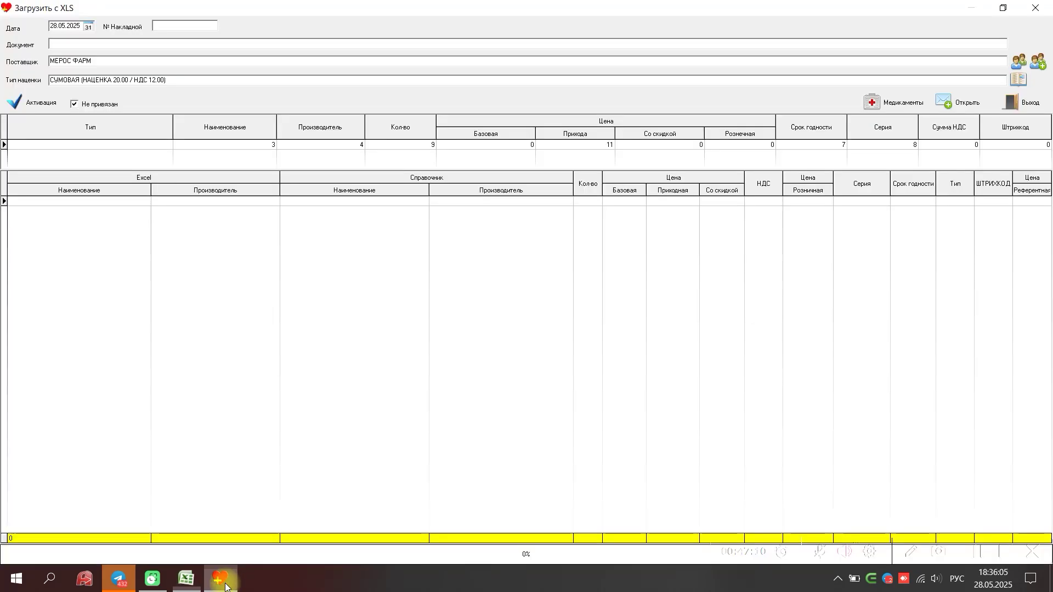
left_click(964, 101)
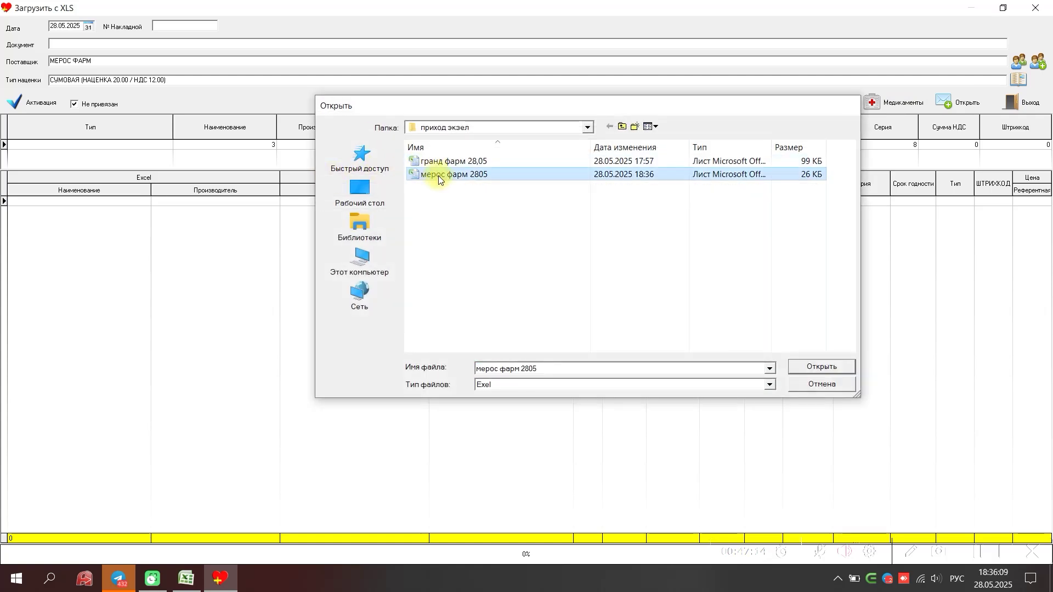
double_click(439, 176)
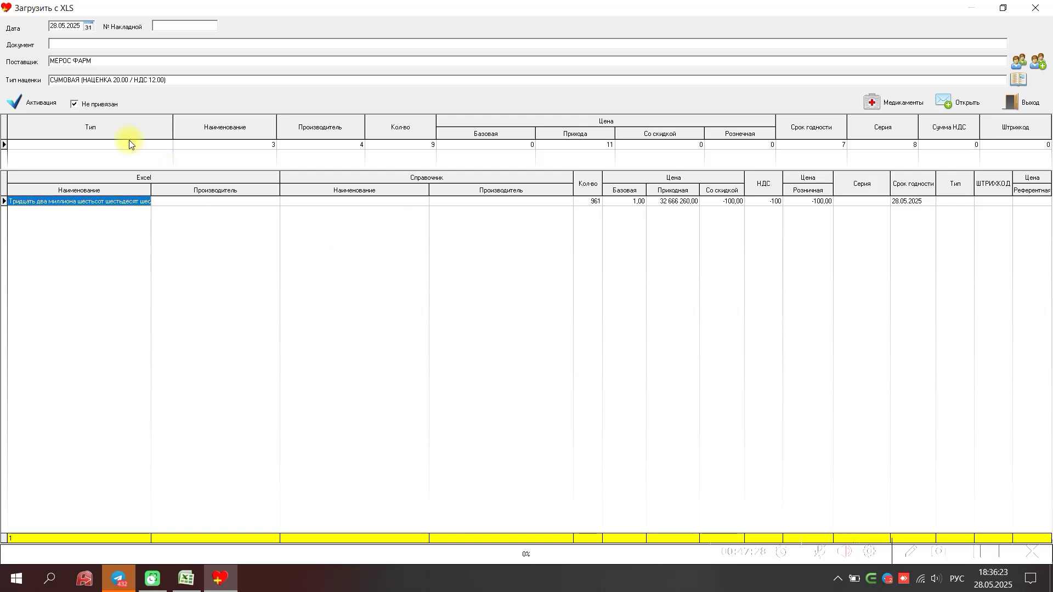
- Turn off the Не привязан filter to include all rows, and activate the loaded invoice into a receipt
left_click(89, 109)
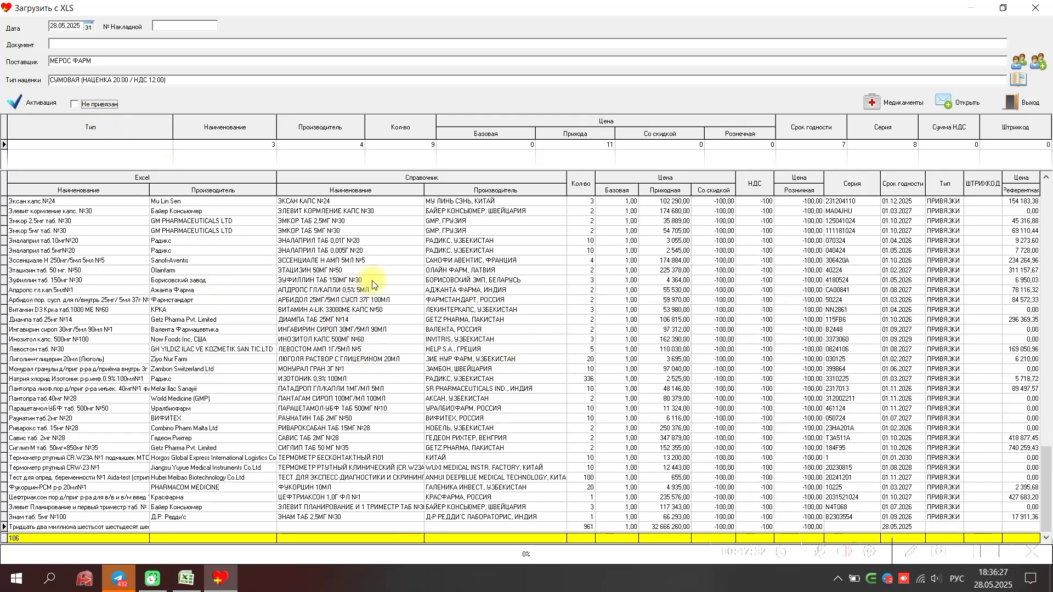
left_click(44, 104)
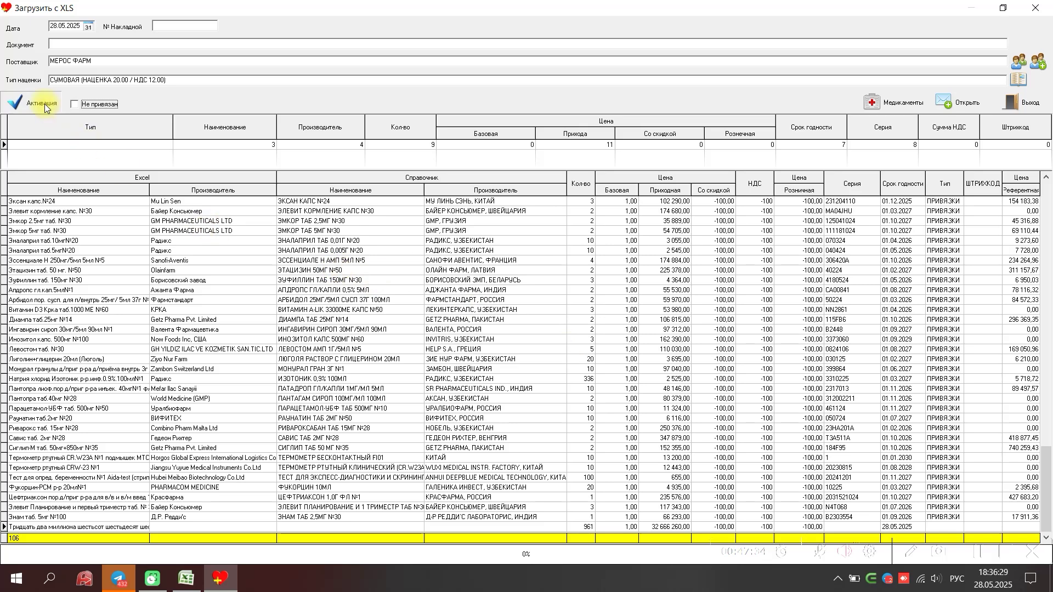
left_click(503, 311)
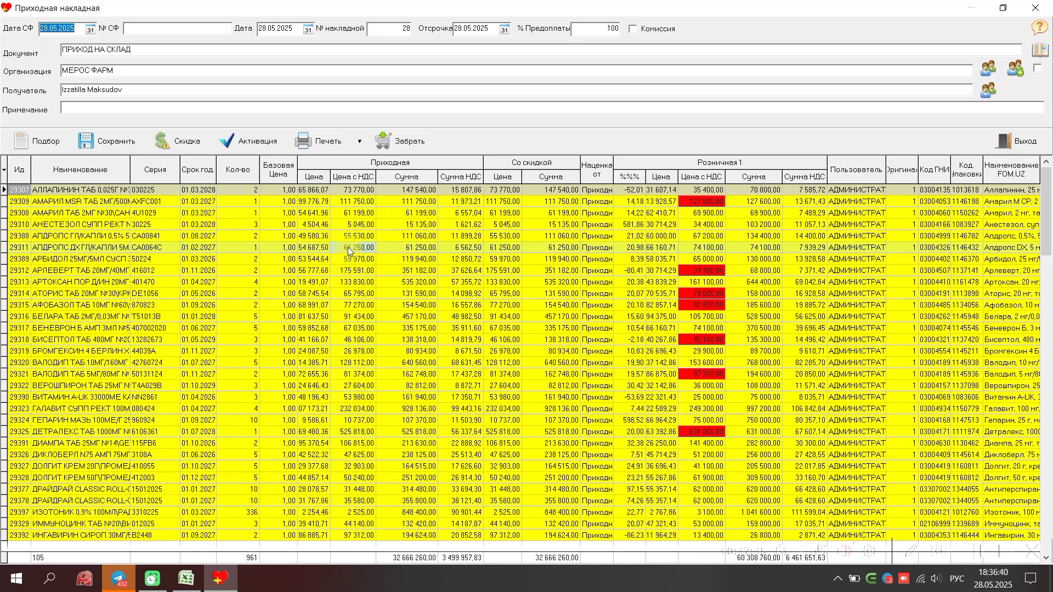
- Delete all items from the МЕРОС ФАРМ incoming invoice and close it
right_click(186, 224)
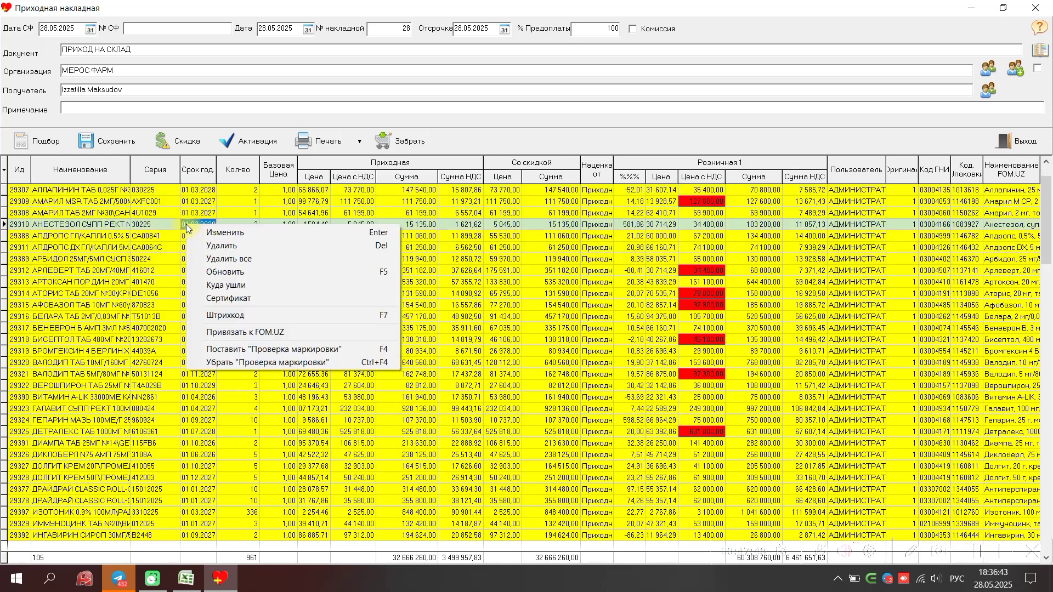
left_click(231, 264)
left_click(495, 315)
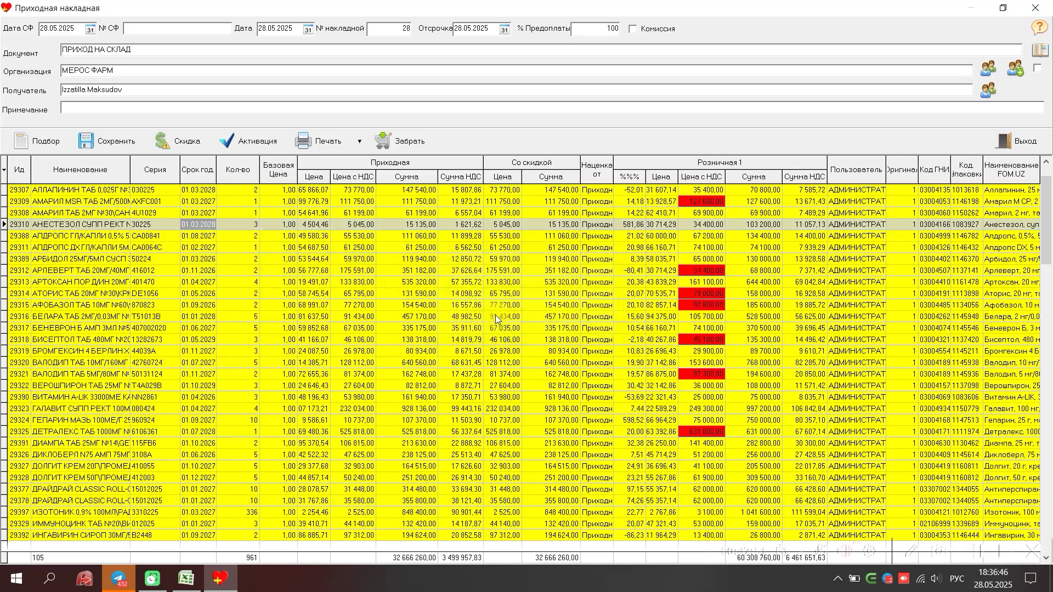
left_click(999, 145)
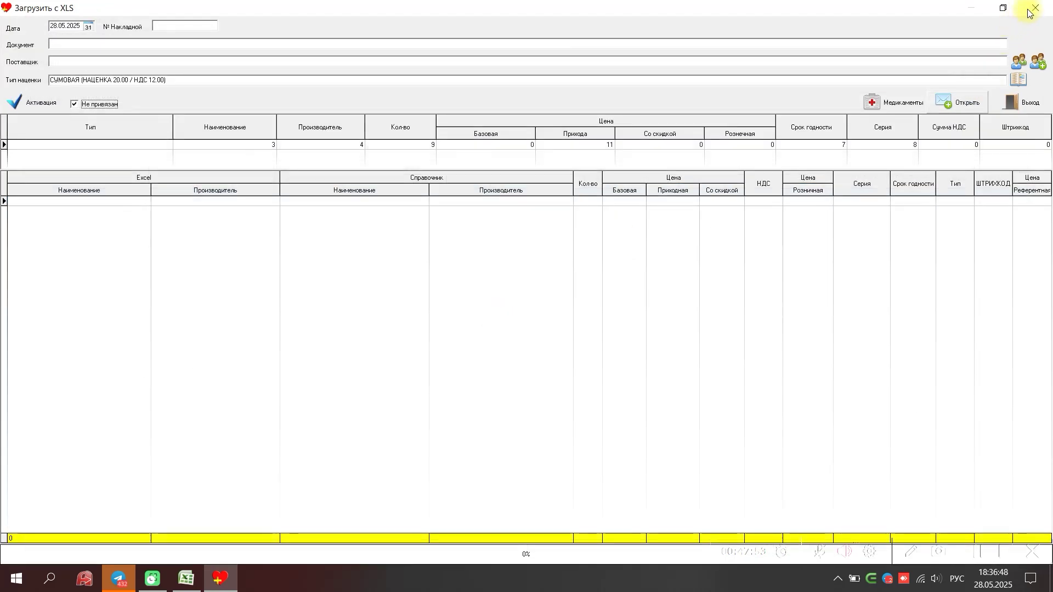
- Select МЕРОС ФАРМ from the directory as the import supplier
left_click(1017, 68)
type("МЕРОС ФАРМ")
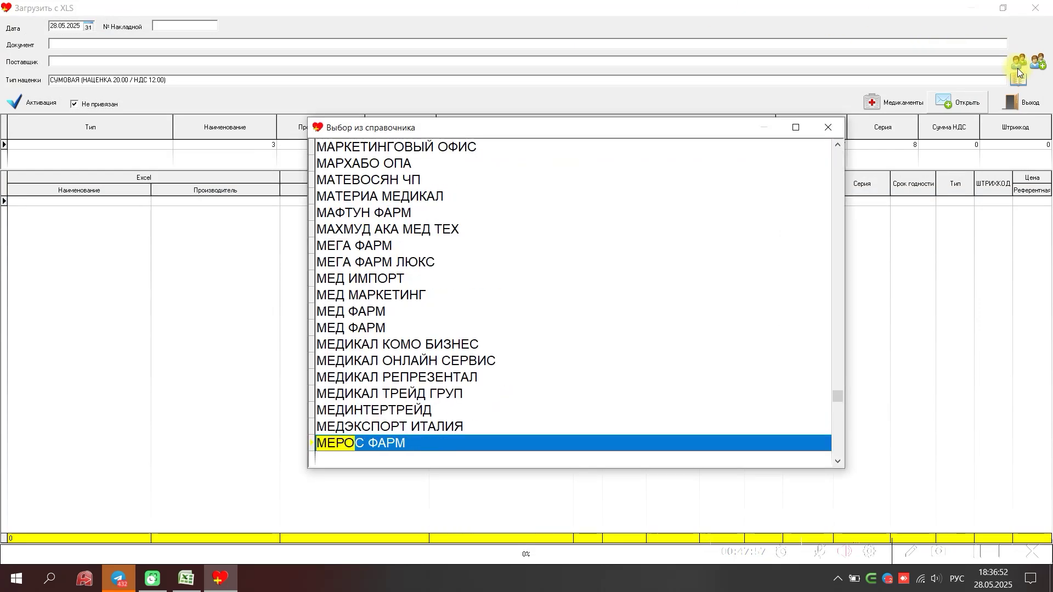
key("Down")
key("Up")
key("Return")
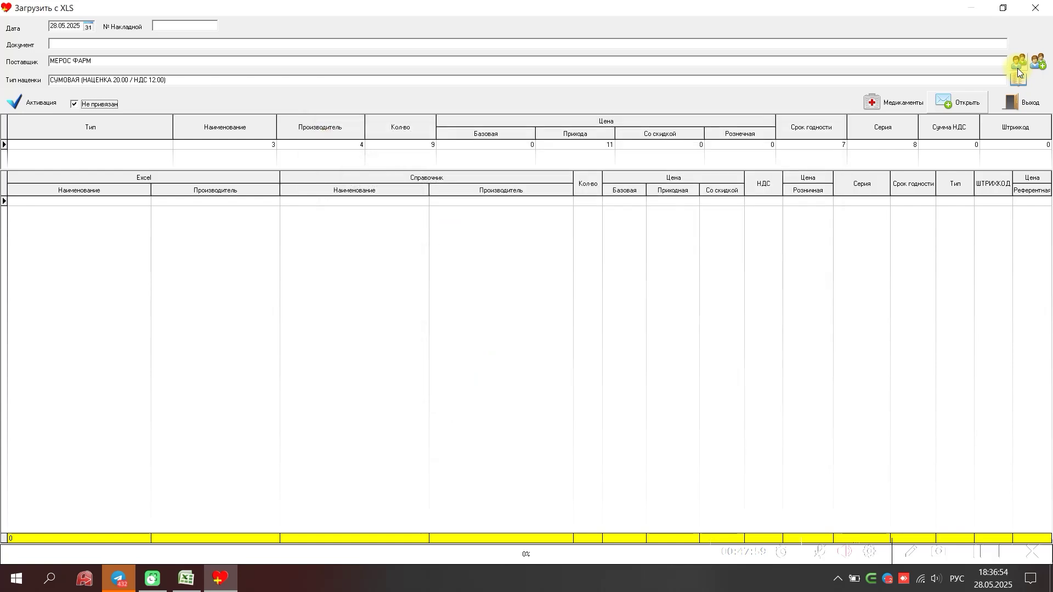
- Open the existing column-mapping settings of МЕРОС ФАРМ for editing
left_click(337, 146)
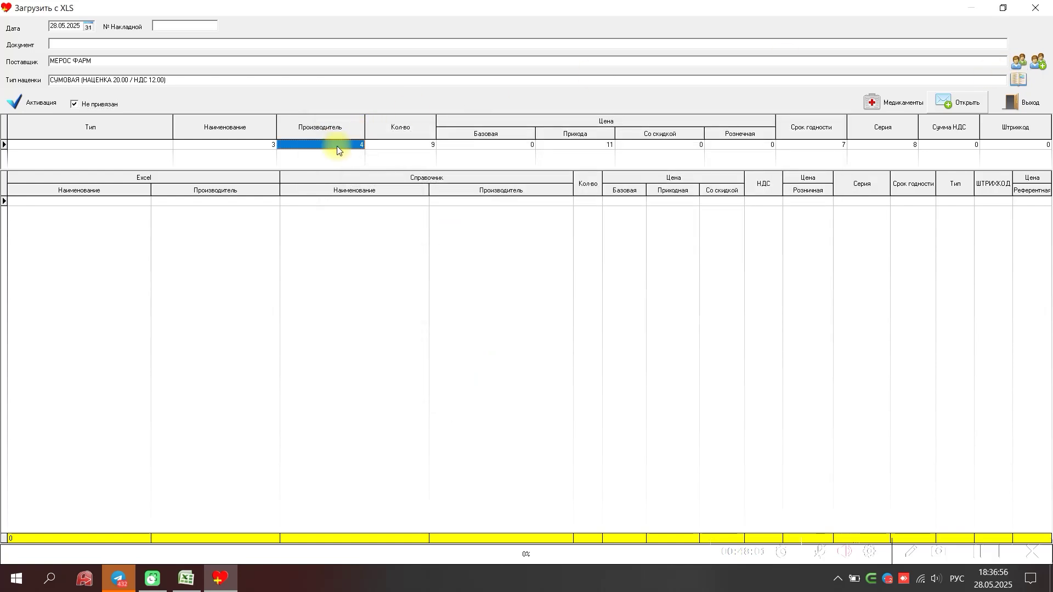
right_click(337, 146)
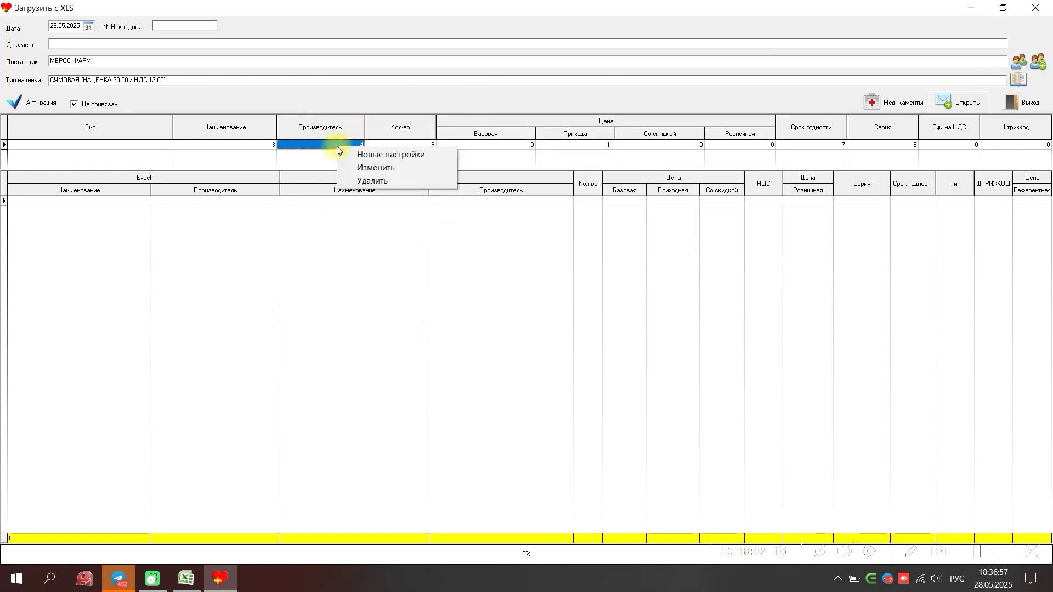
left_click(371, 169)
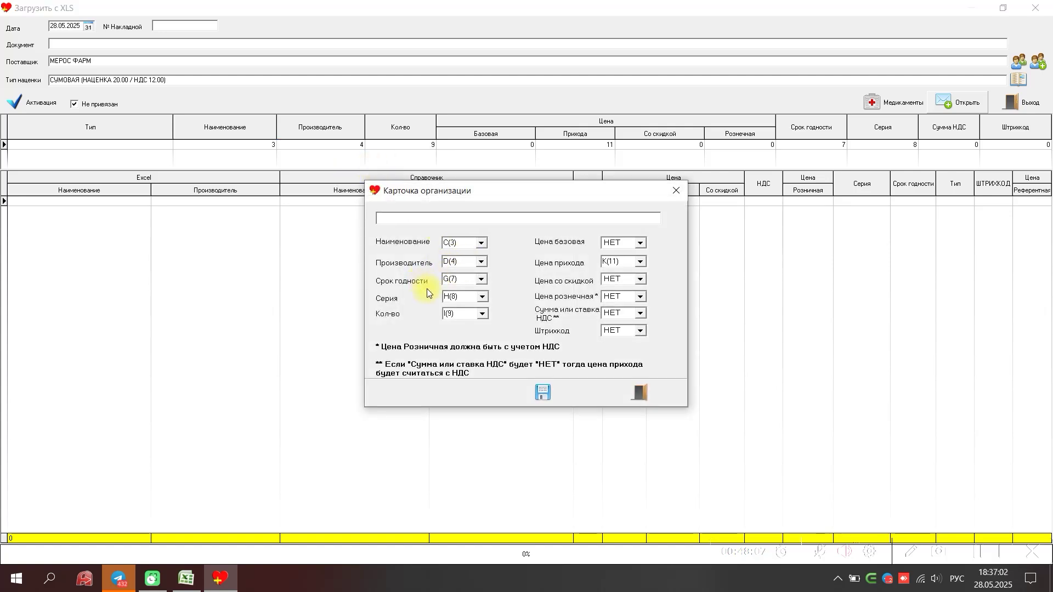
- Check the name, manufacturer, expiry date, series and purchase price columns in the Excel invoice against the mapping card
left_click(192, 580)
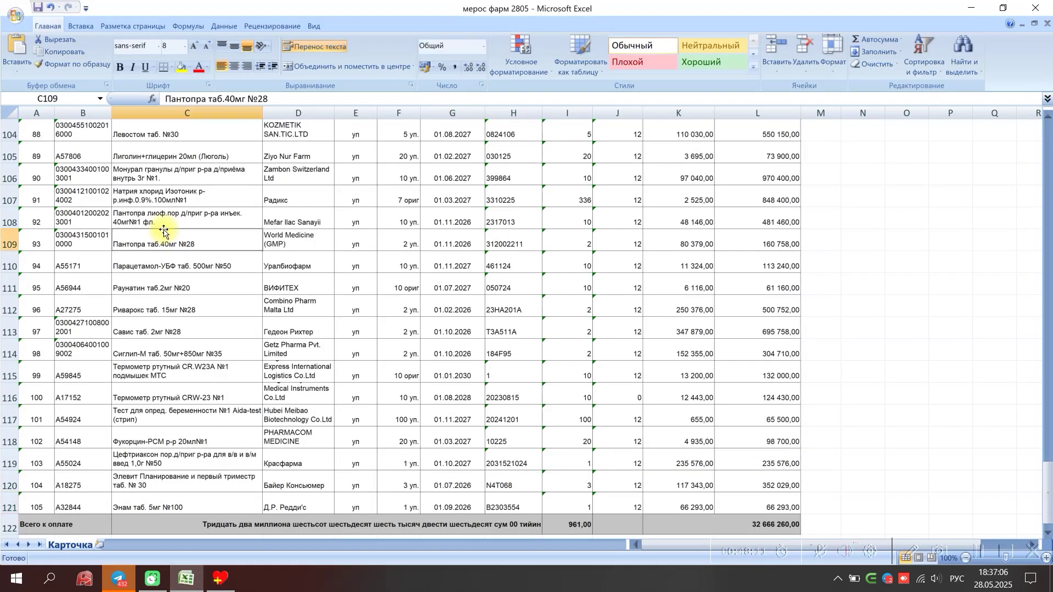
left_click(289, 221)
left_click(354, 222)
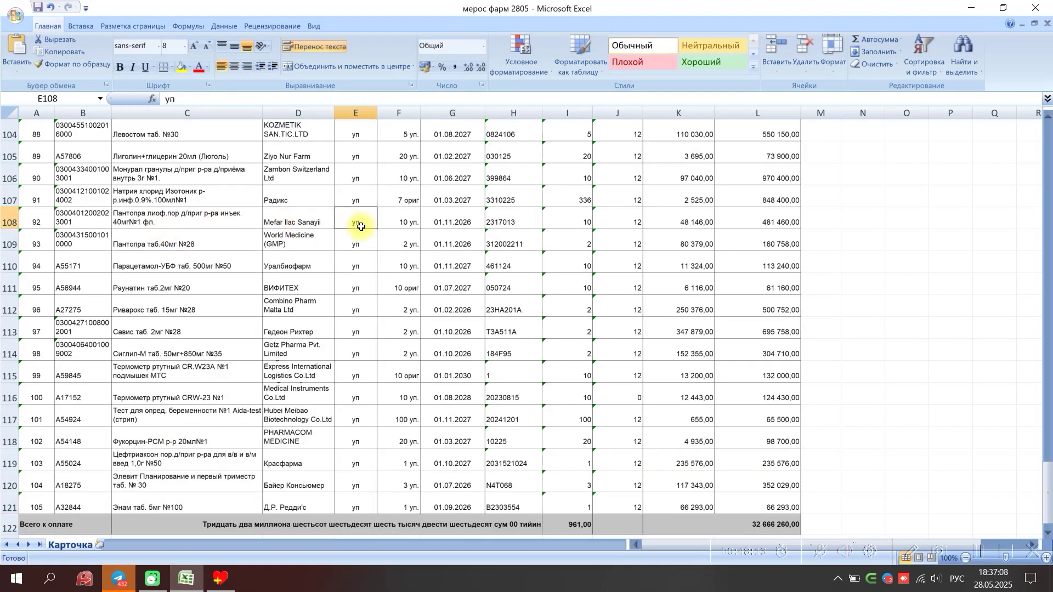
left_click(389, 230)
left_click(443, 236)
left_click(537, 235)
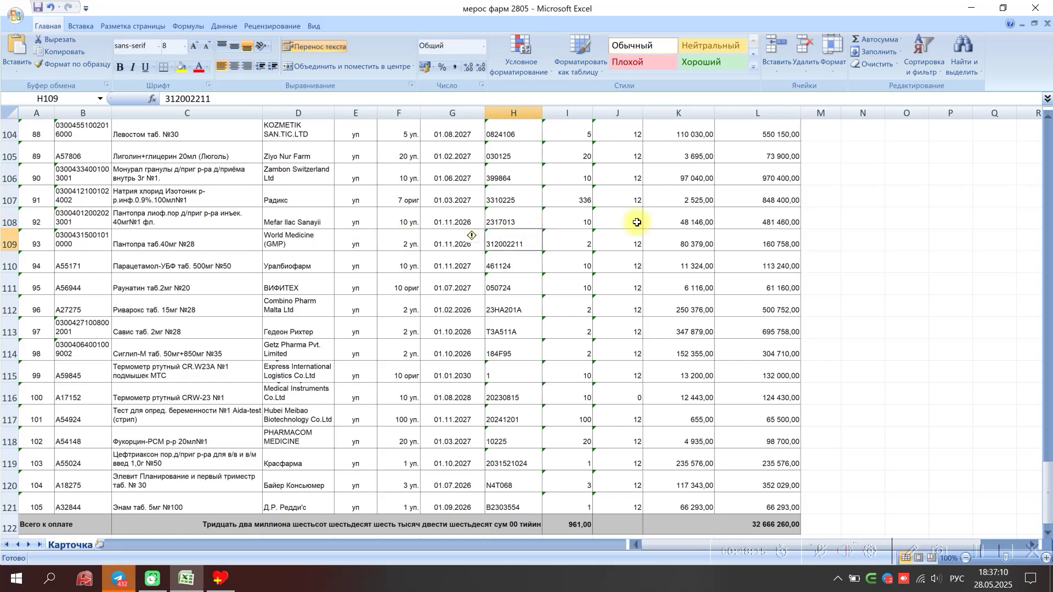
left_click(653, 222)
left_click(219, 579)
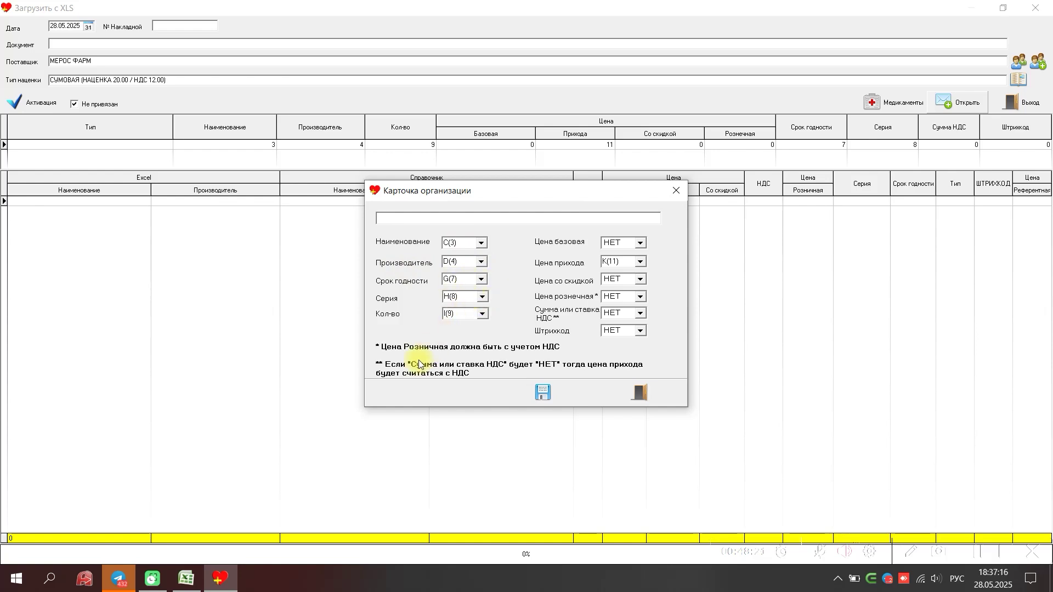
- Recheck the Excel invoice columns once more and save the supplier's column-mapping card
mouse_move(201, 570)
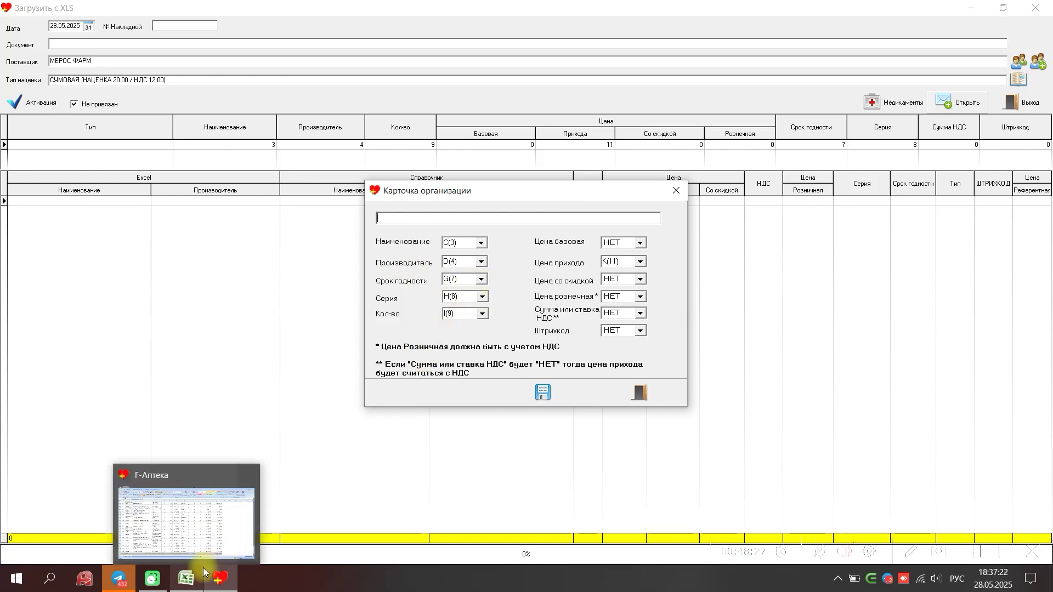
left_click(203, 572)
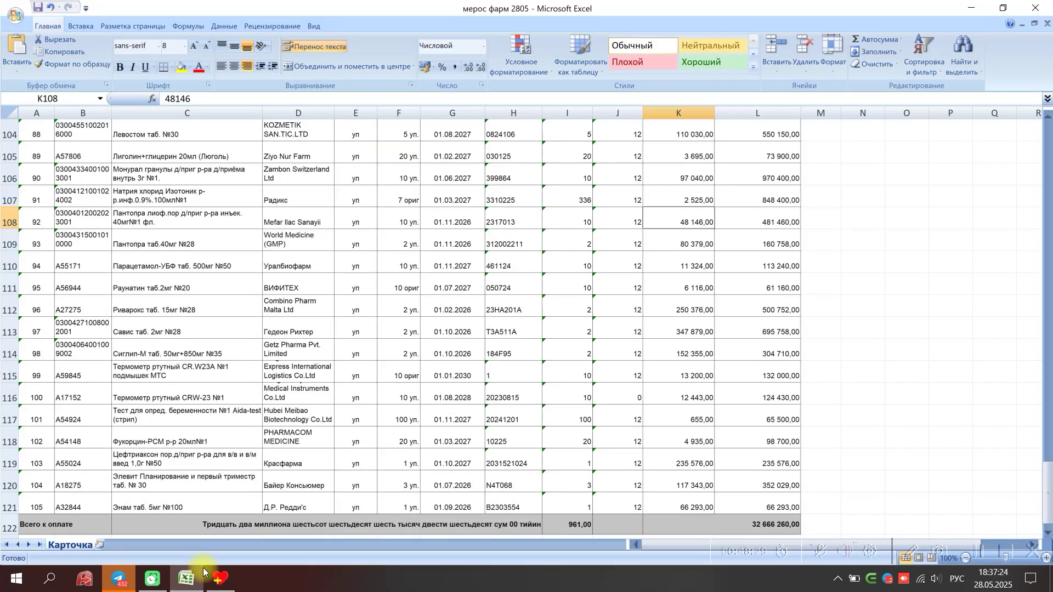
left_click(219, 576)
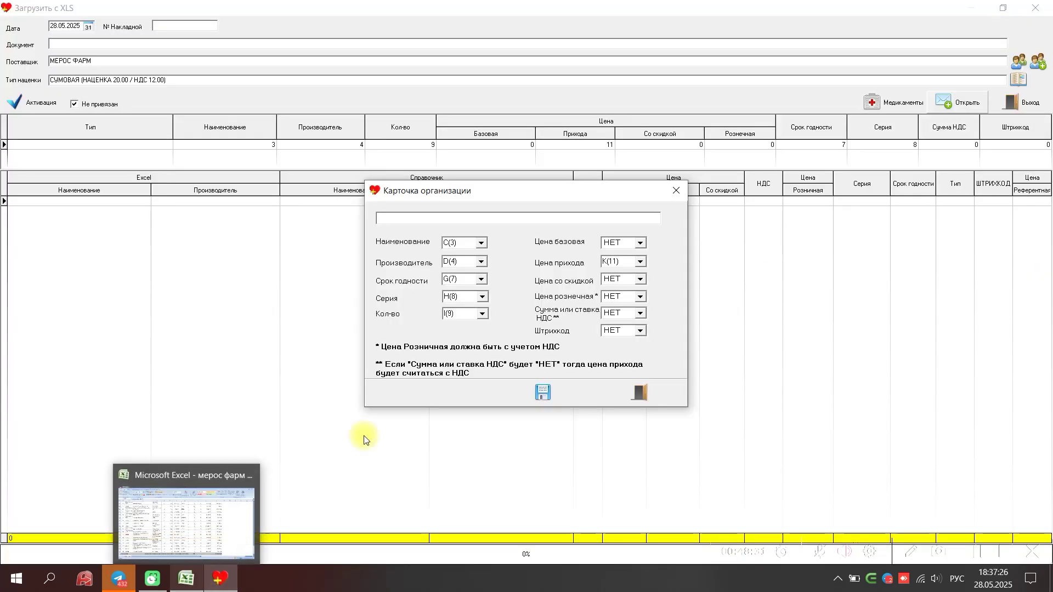
left_click(542, 392)
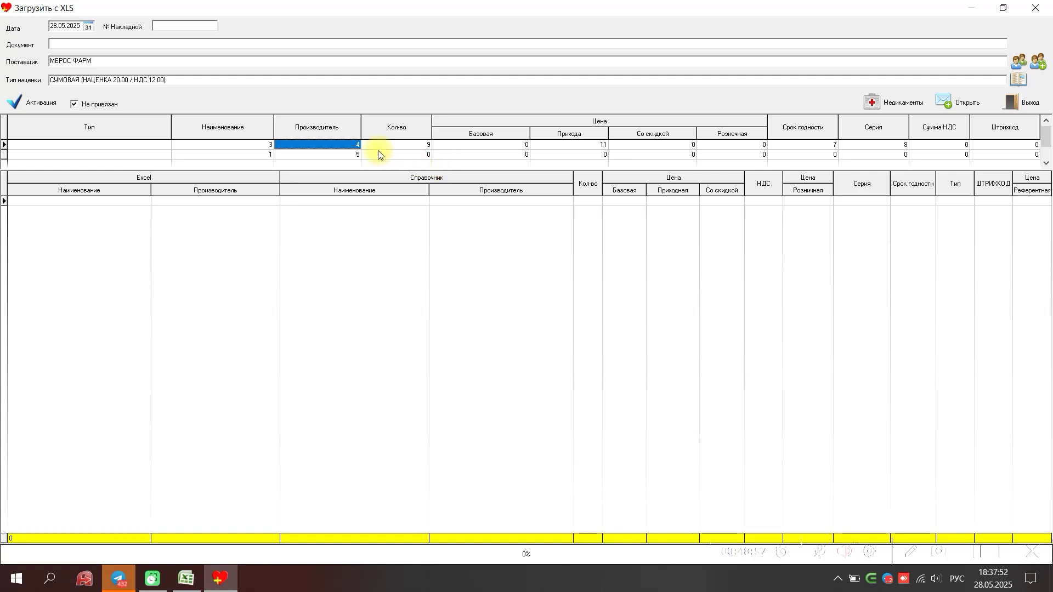
- Delete the extra second column-mapping row of МЕРОС ФАРМ, keeping the row with name column 3 and manufacturer column 4
left_click(306, 155)
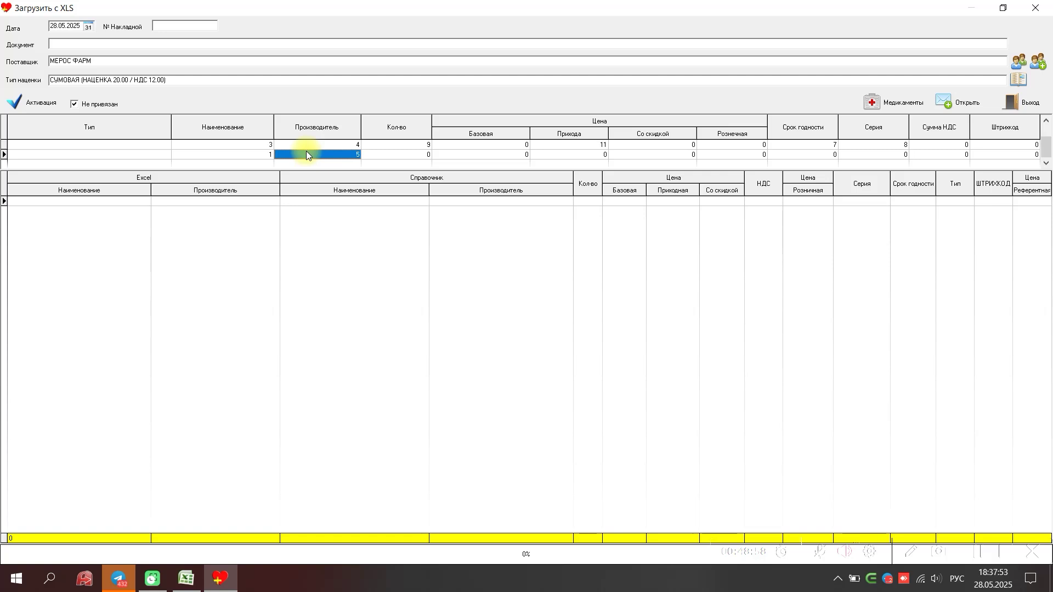
left_click(337, 146)
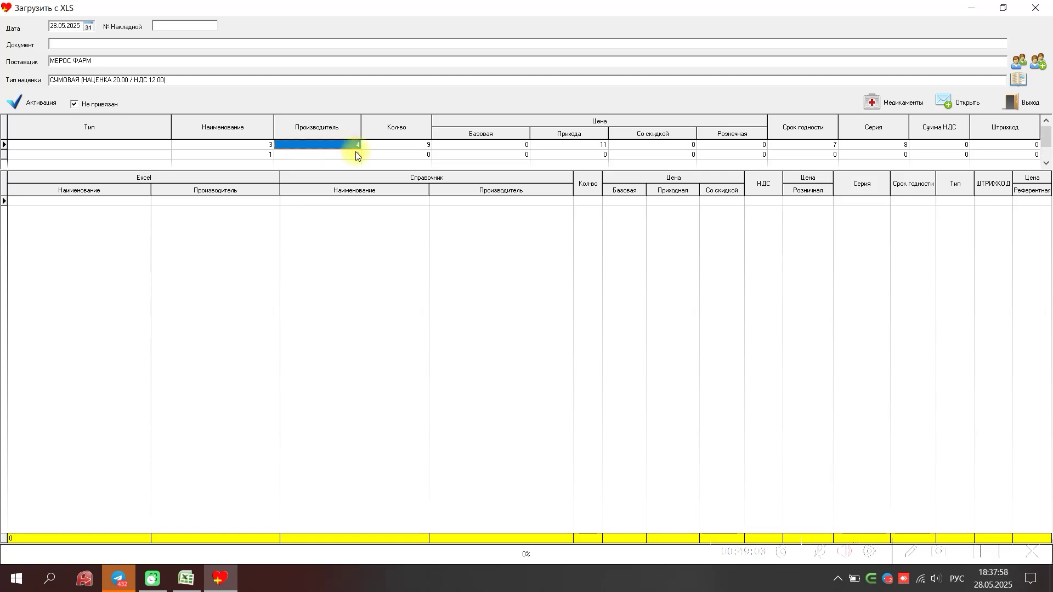
left_click(355, 152)
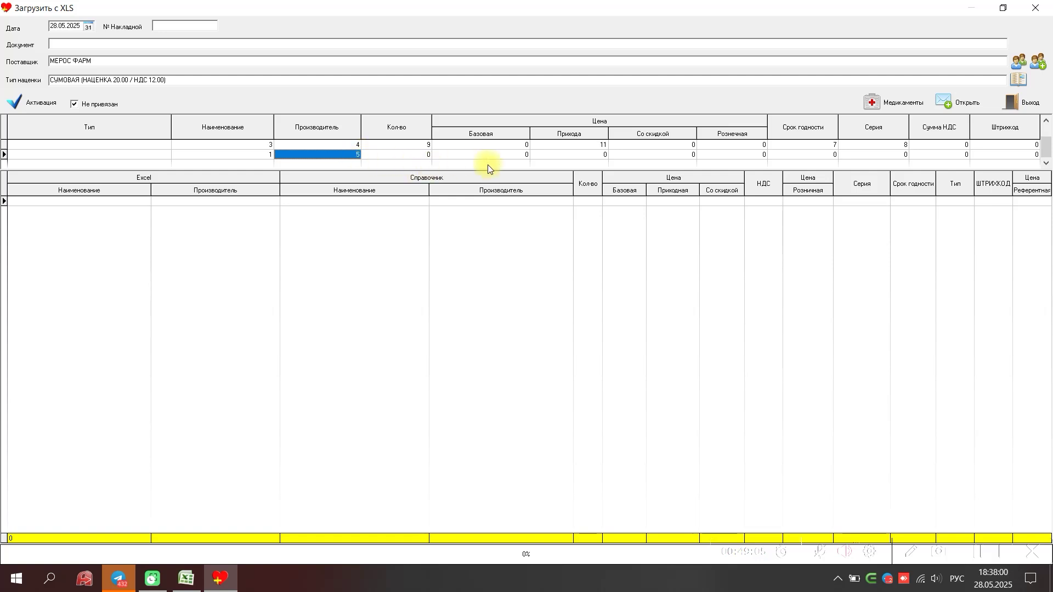
right_click(305, 154)
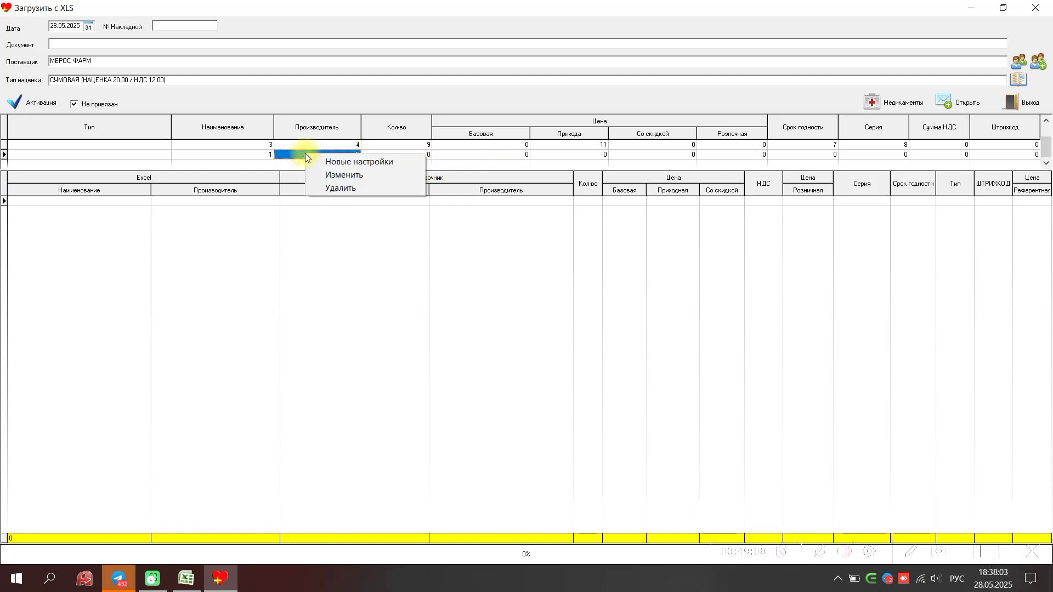
left_click(336, 189)
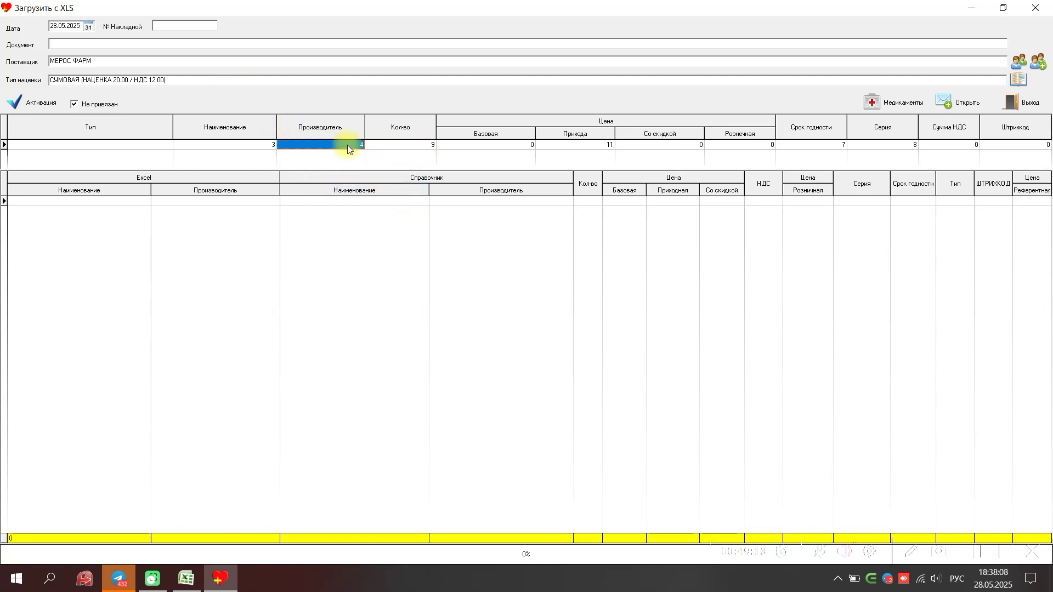
left_click(431, 148)
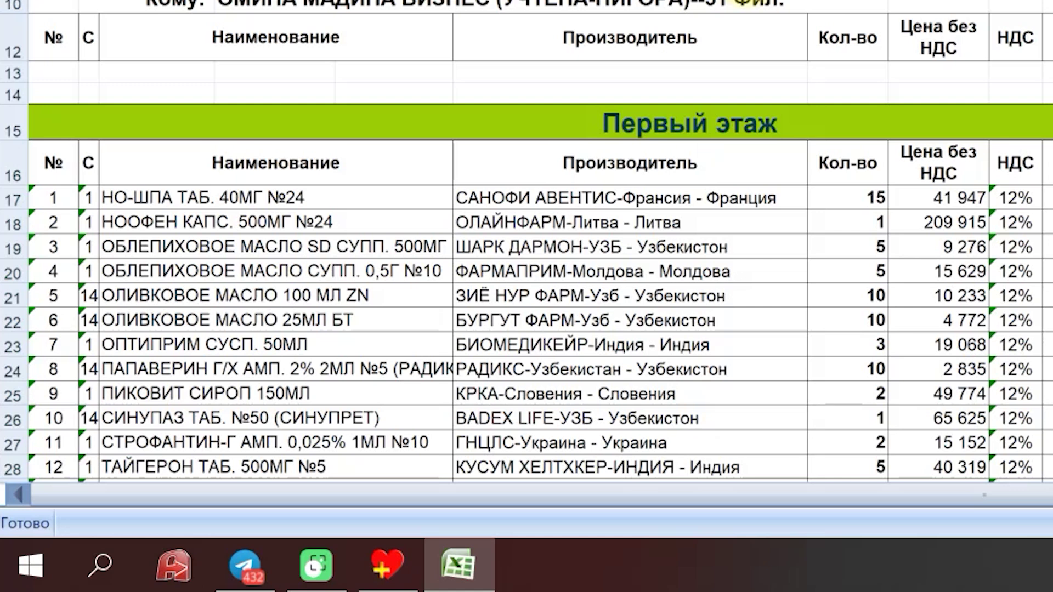
- In the Excel invoice, examine the Производитель entries for duplicated countries, highlighting Франция and Франсия in the НО-ШПА row
left_click(523, 197)
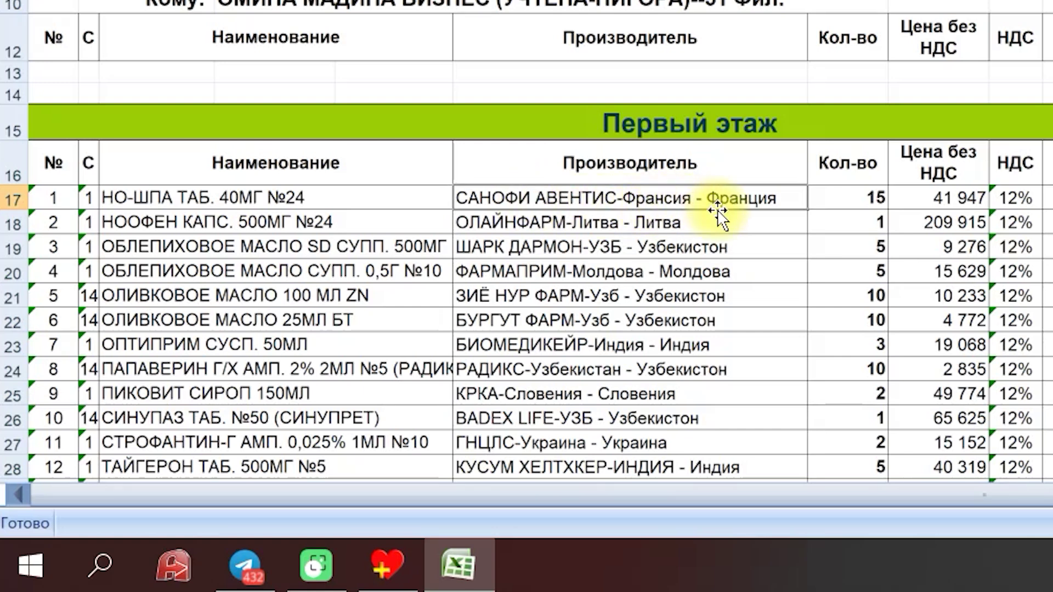
double_click(702, 201)
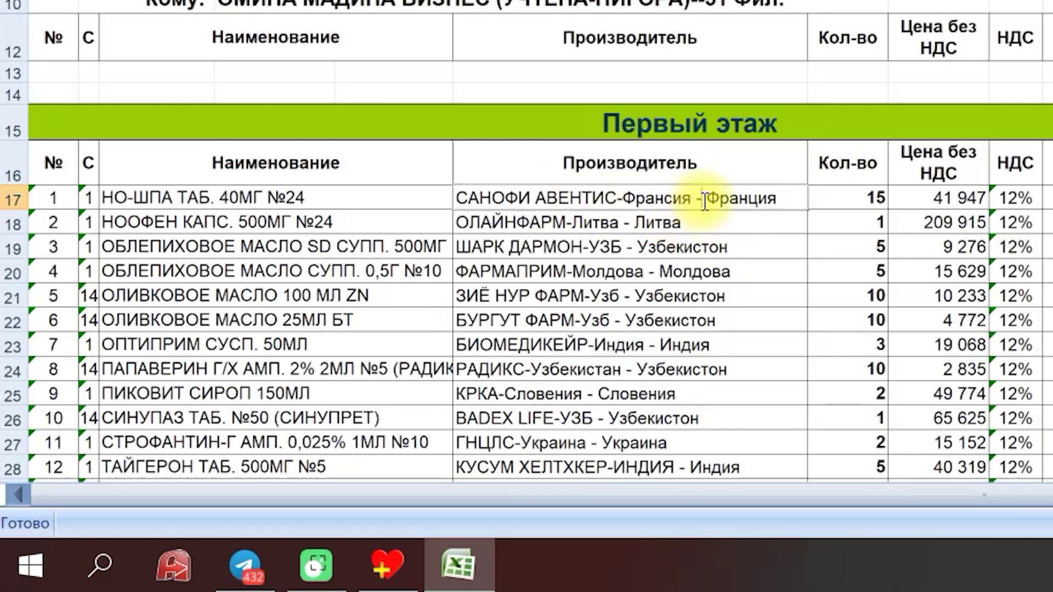
double_click(779, 201)
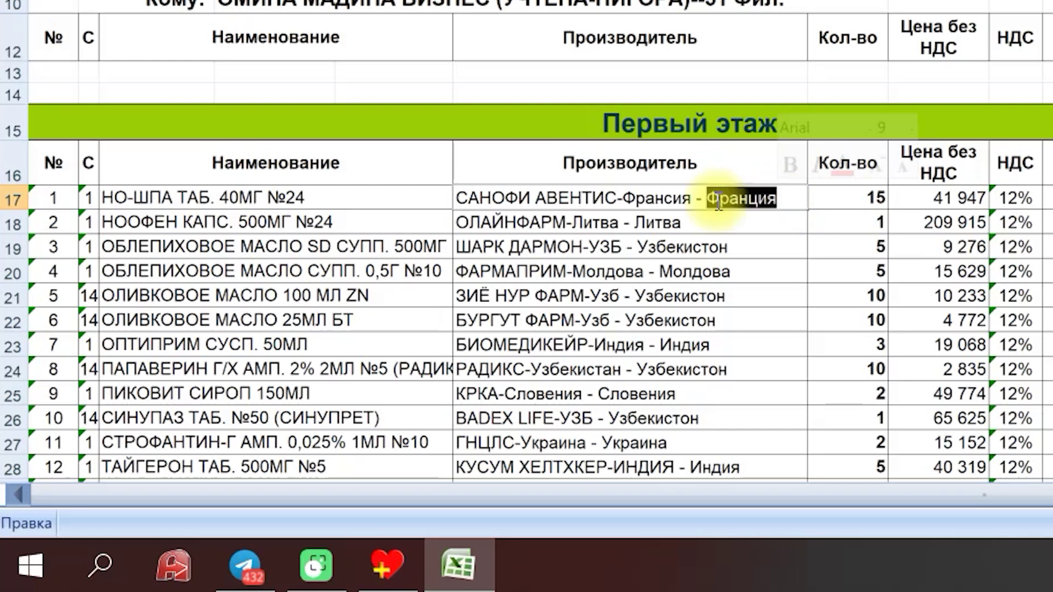
double_click(657, 199)
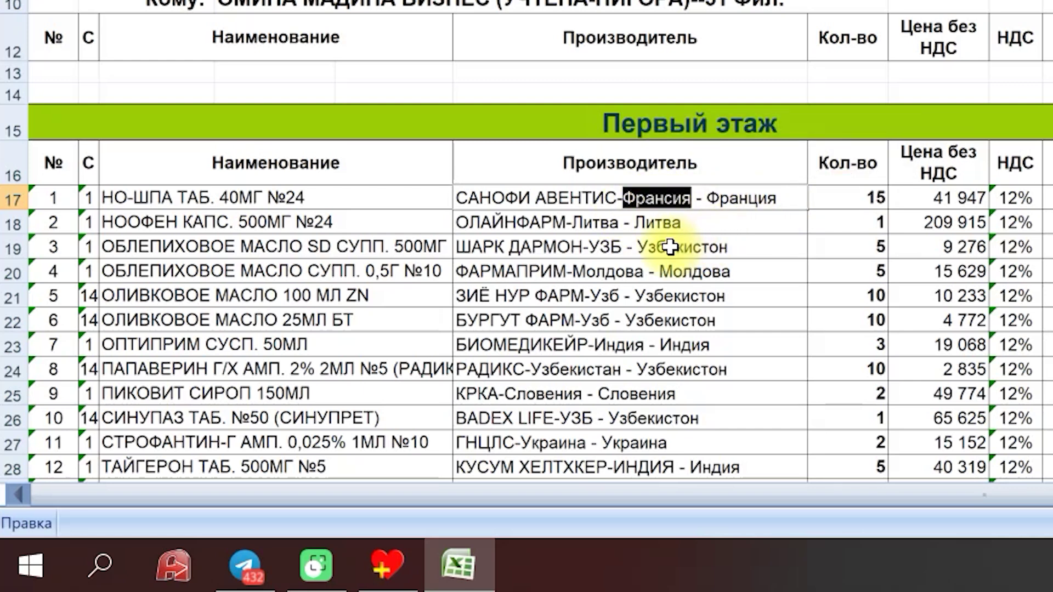
left_click(541, 251)
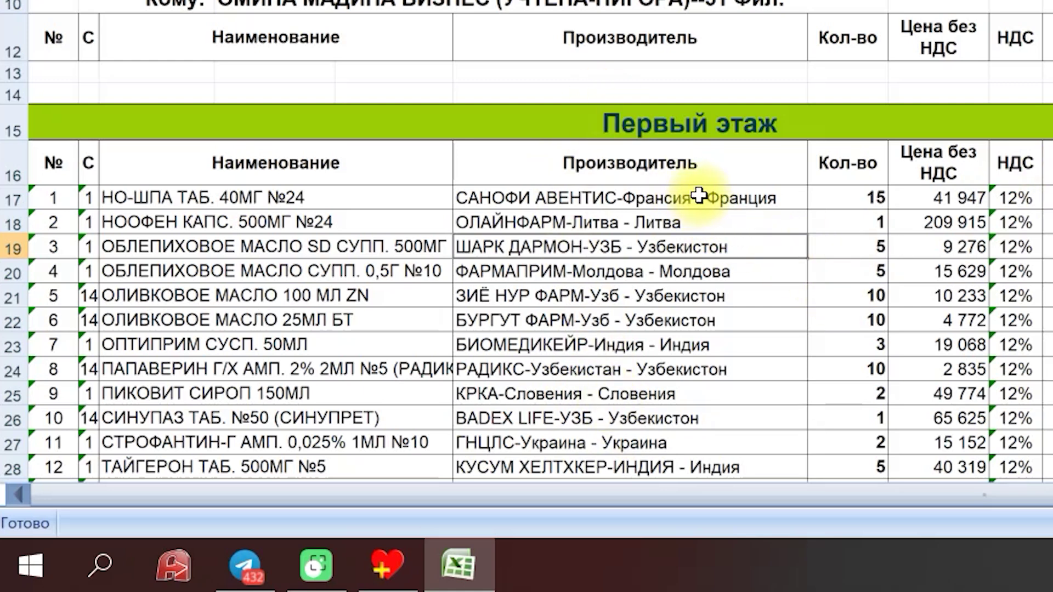
- Delete the duplicated first country from the manufacturer names in the НО-ШПА row (Франсия) and the НООФЕН row (Литва)
double_click(702, 197)
key("BackSpace")
key("BackSpace")
key("BackSpace")
key("BackSpace")
key("BackSpace")
key("BackSpace")
key("BackSpace")
key("BackSpace")
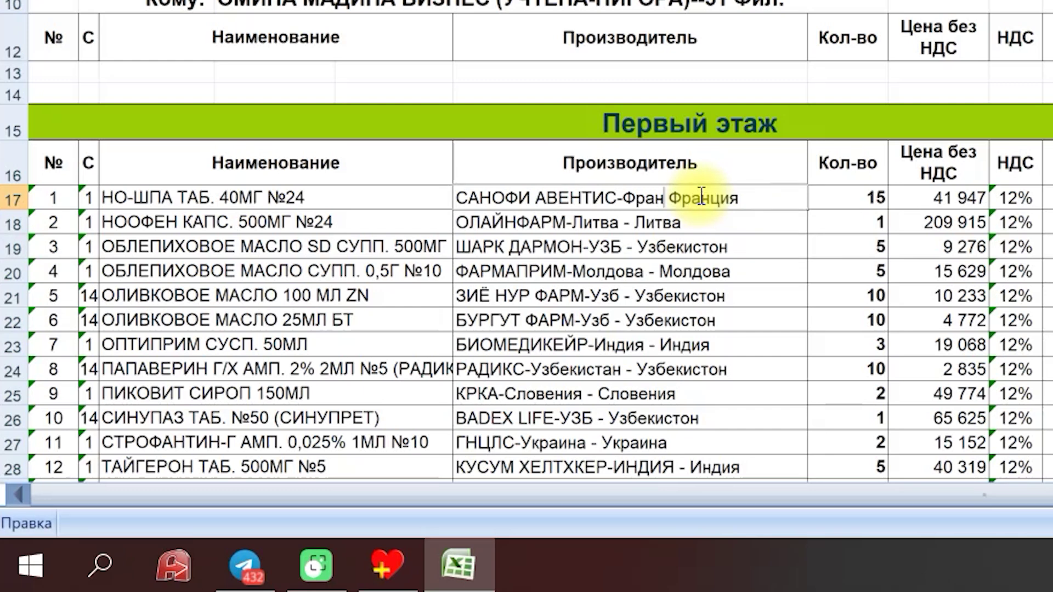
key("BackSpace")
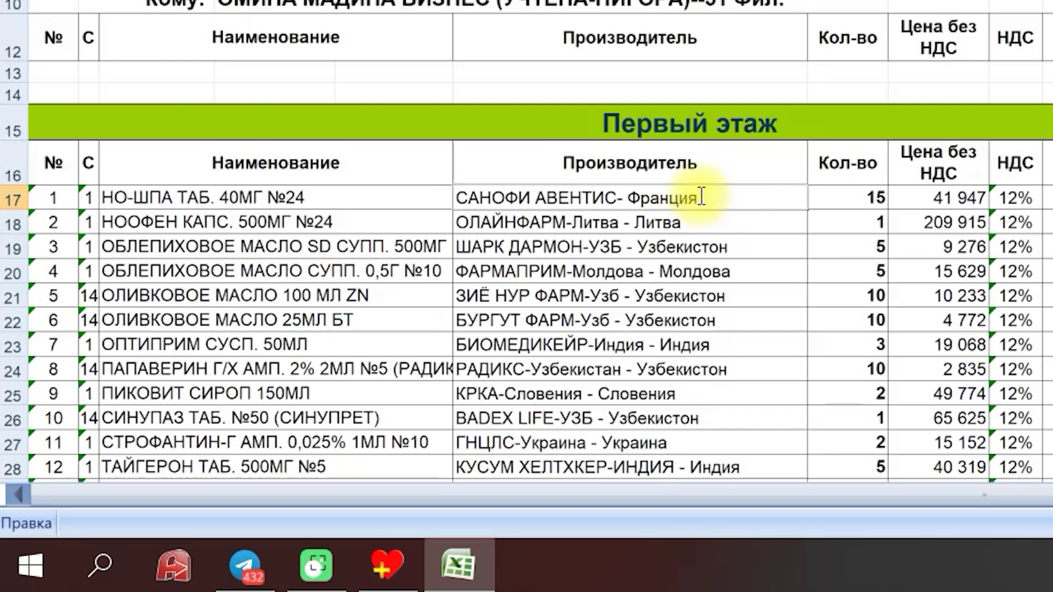
left_click(634, 230)
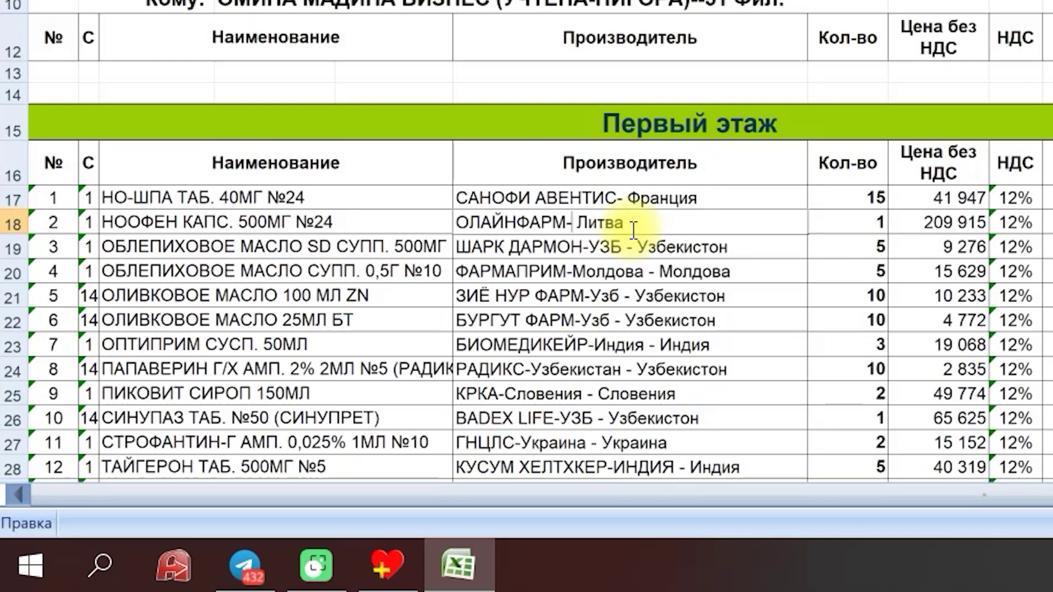
left_click(662, 245)
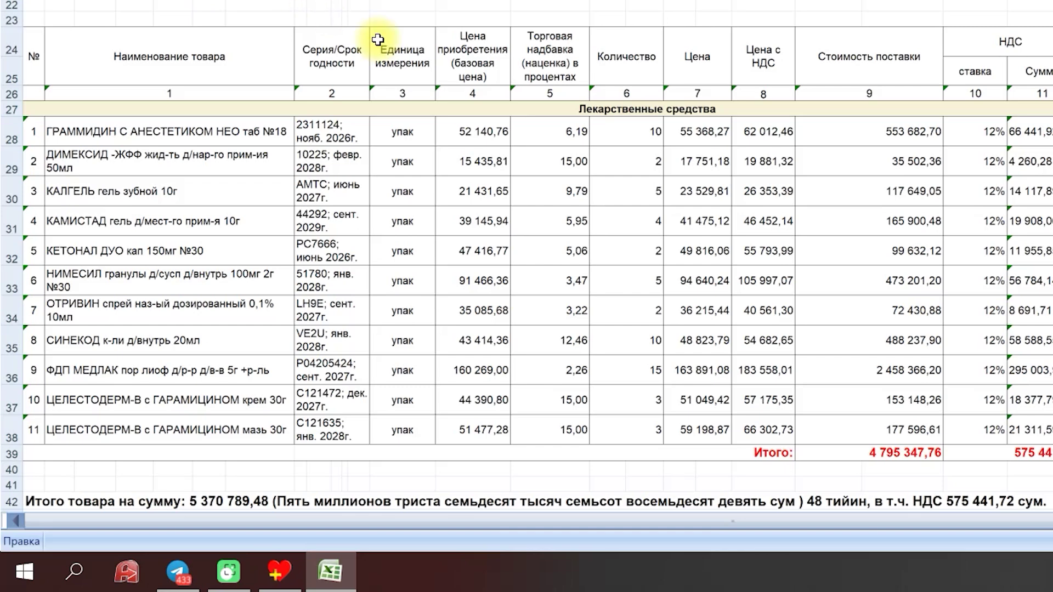
- Examine the name, combined Серия/Срок годности and price columns in the other supplier's Excel invoice, checking for manufacturer data
left_click(444, 190)
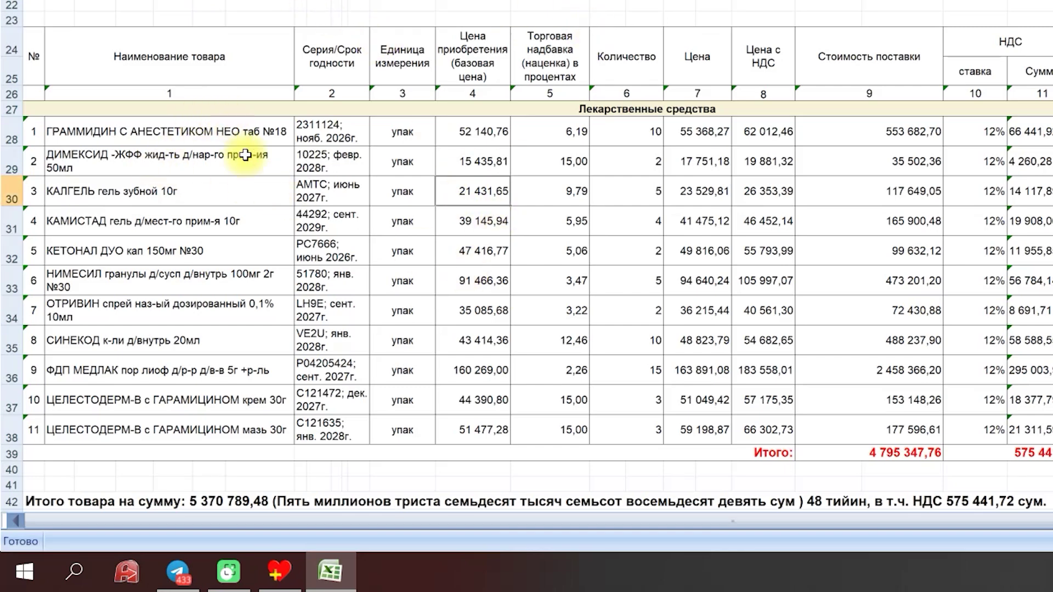
left_click(194, 163)
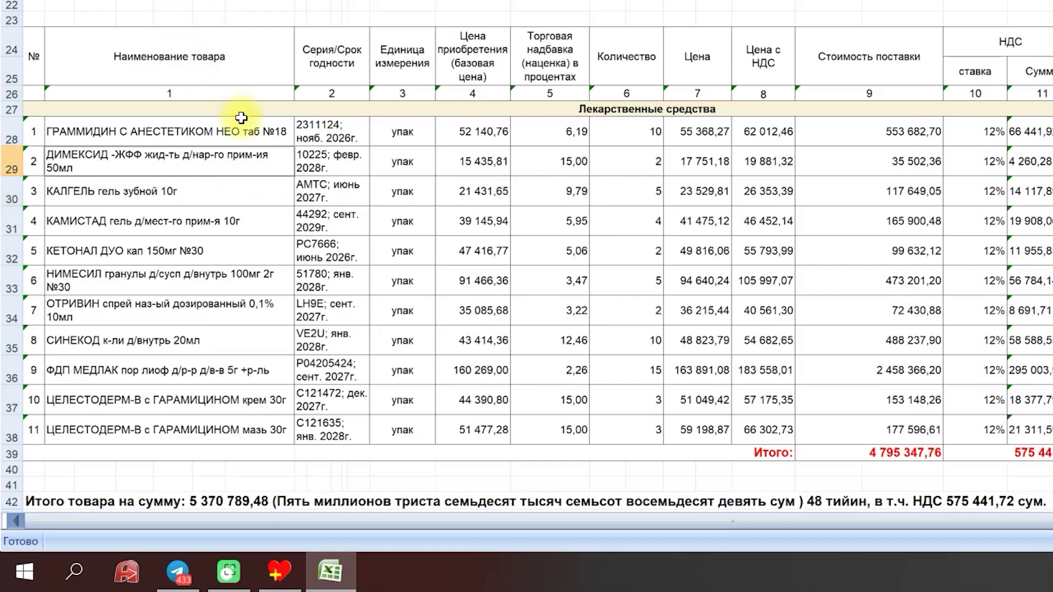
left_click(342, 181)
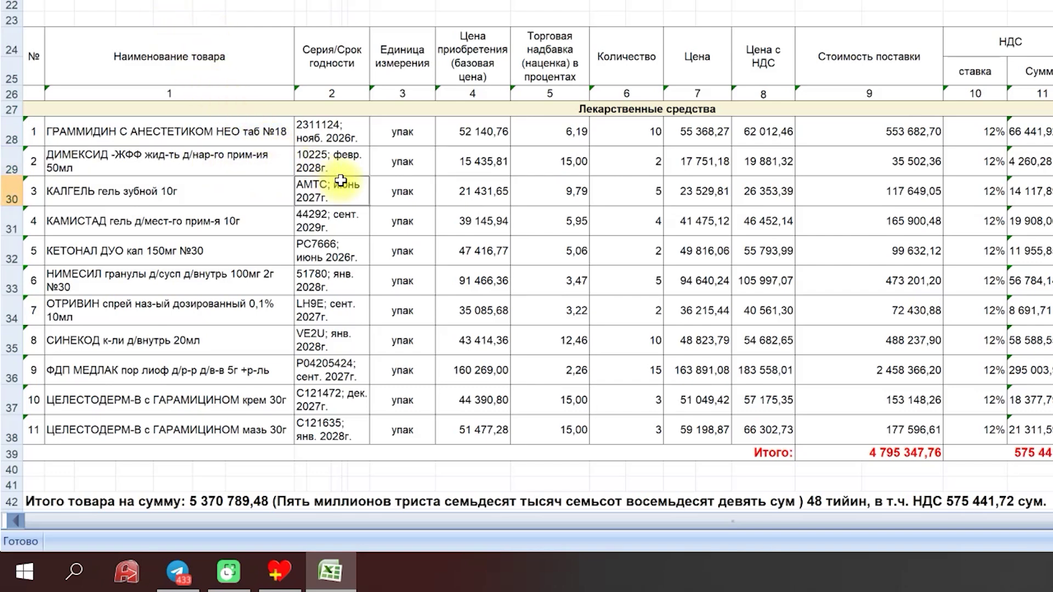
left_click(334, 135)
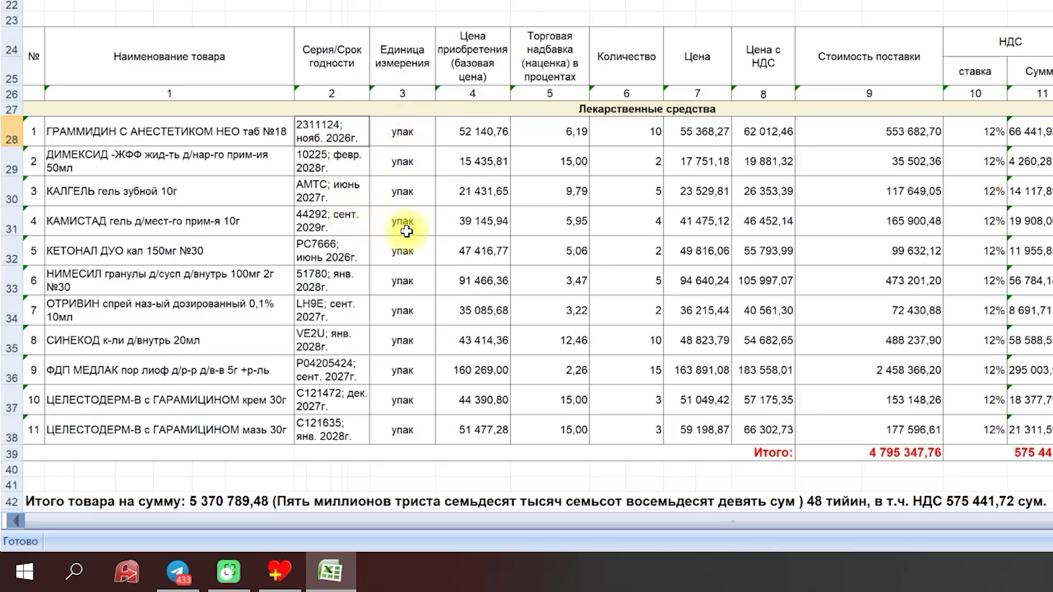
left_click(486, 221)
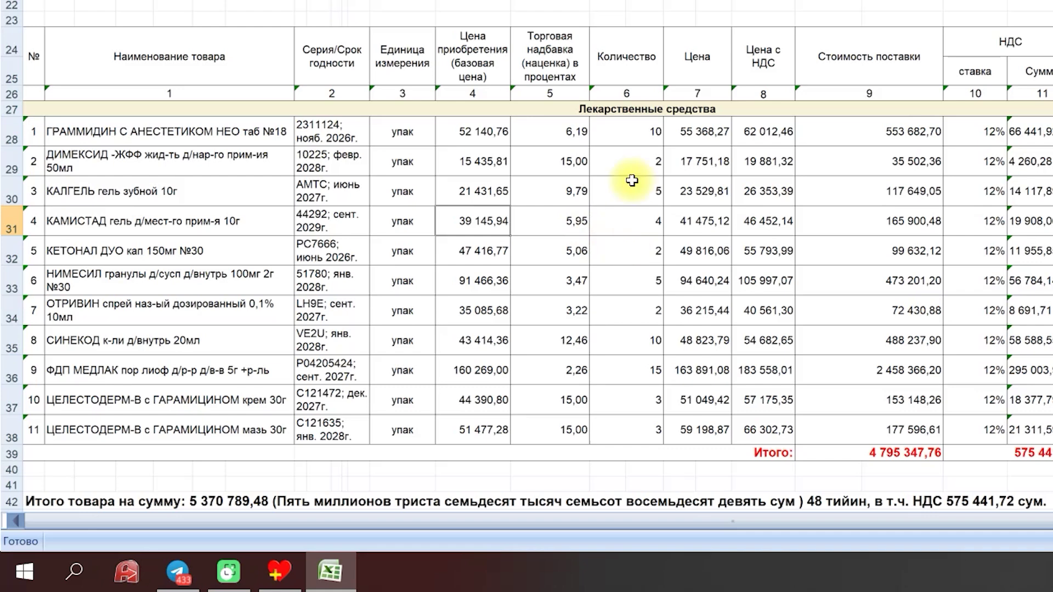
left_click(762, 190)
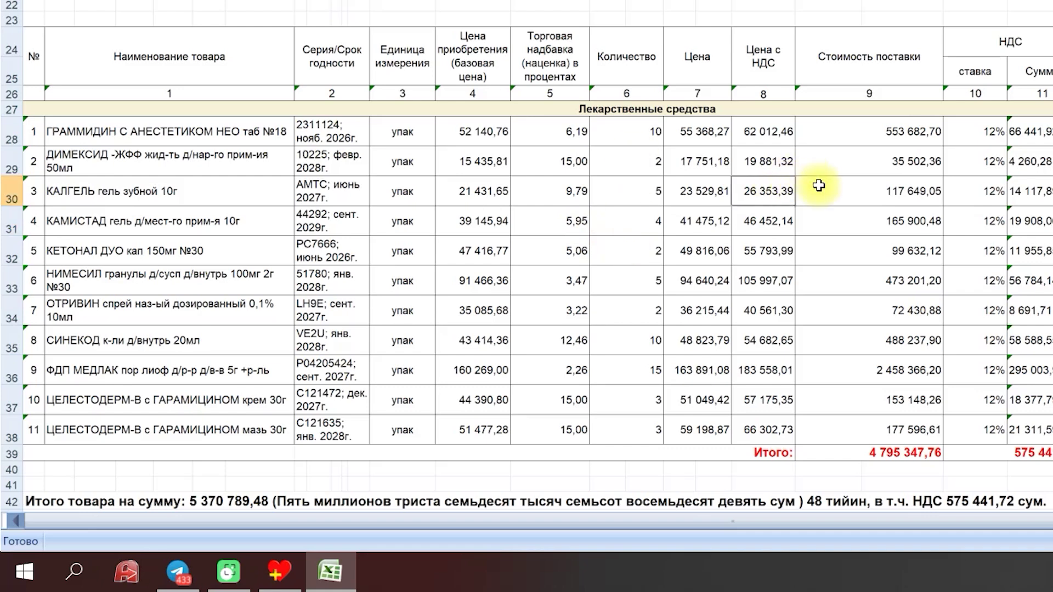
left_click(204, 226)
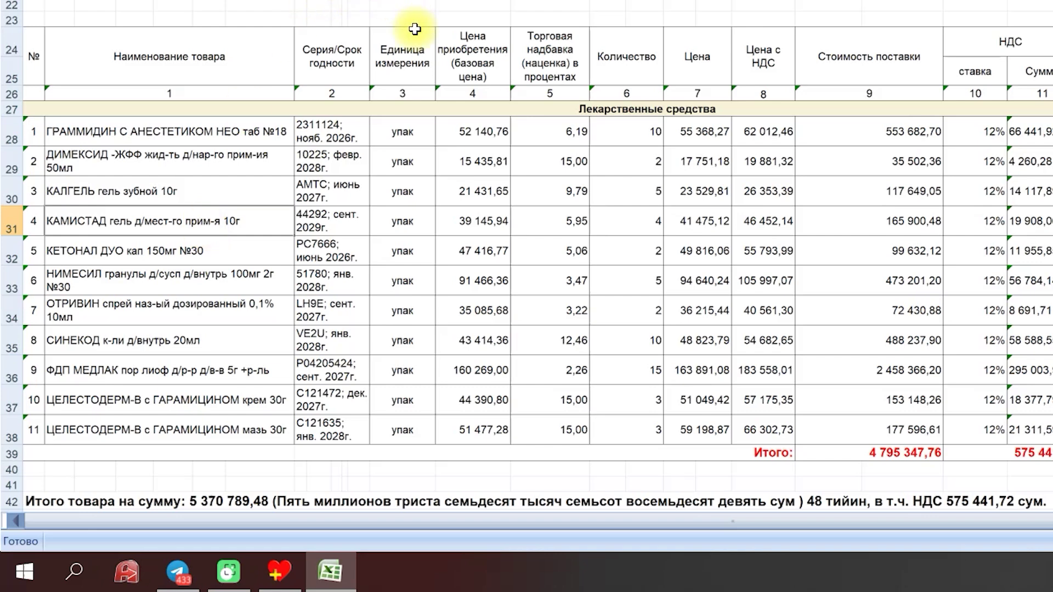
left_click(206, 163)
left_click(164, 135)
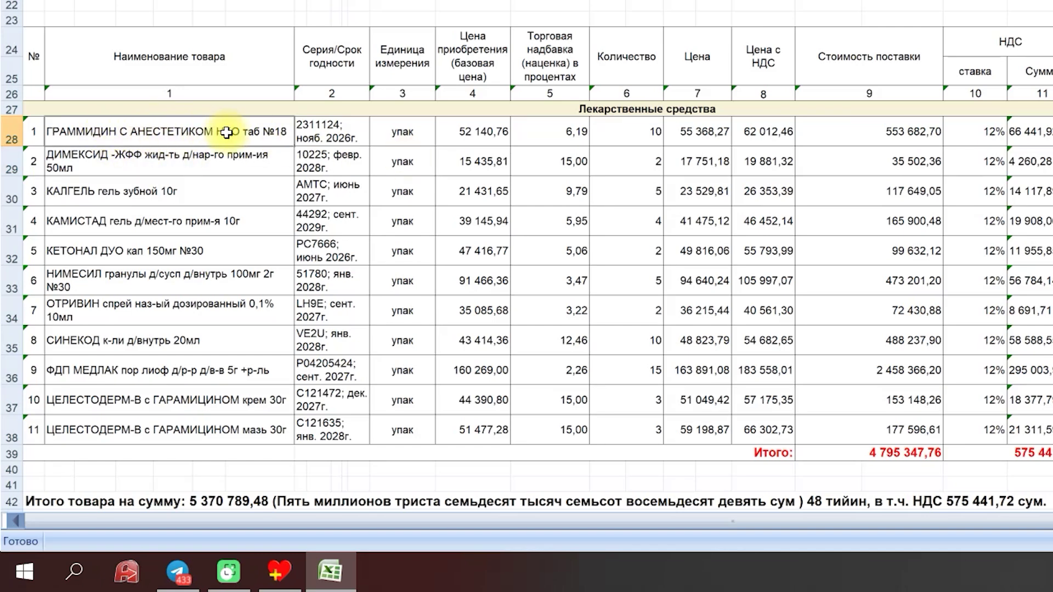
left_click(562, 134)
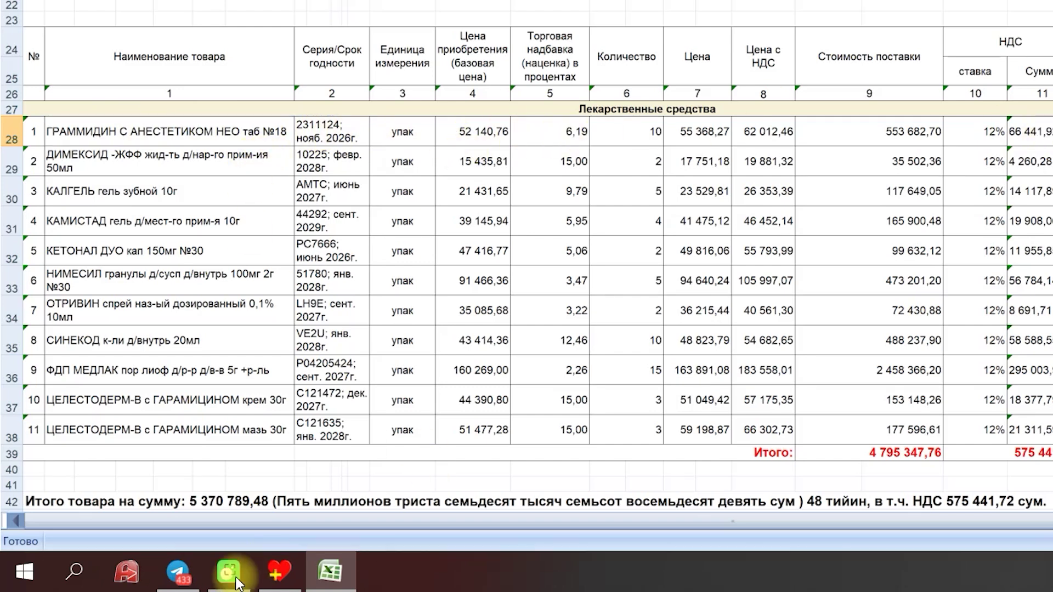
- Switch to the pharmacy program and open a blank Карточка организации for column mapping from the МЕРОС ФАРМ mapping table
left_click(278, 570)
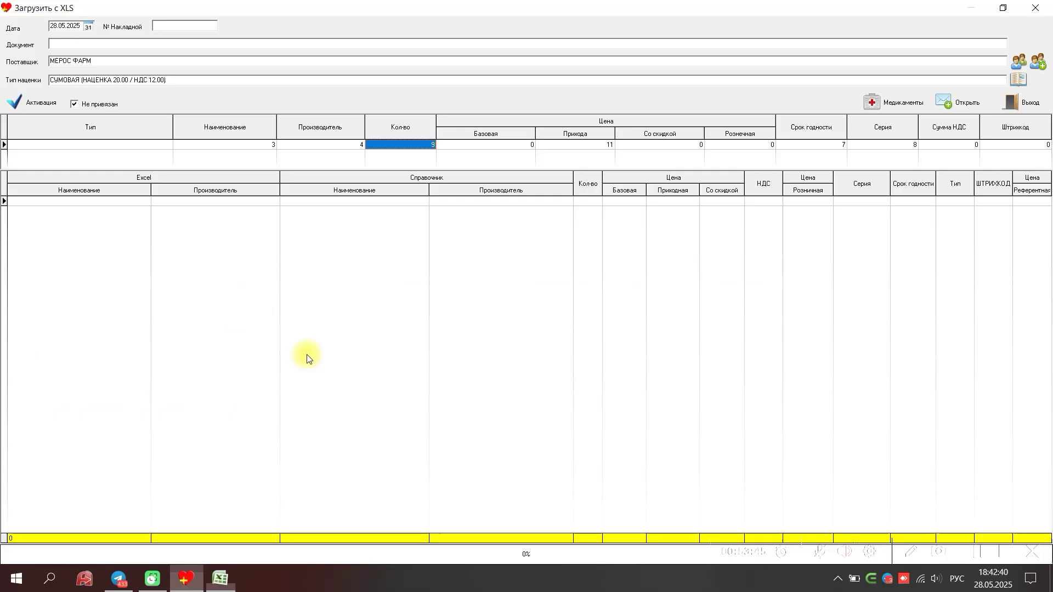
right_click(437, 147)
left_click(458, 157)
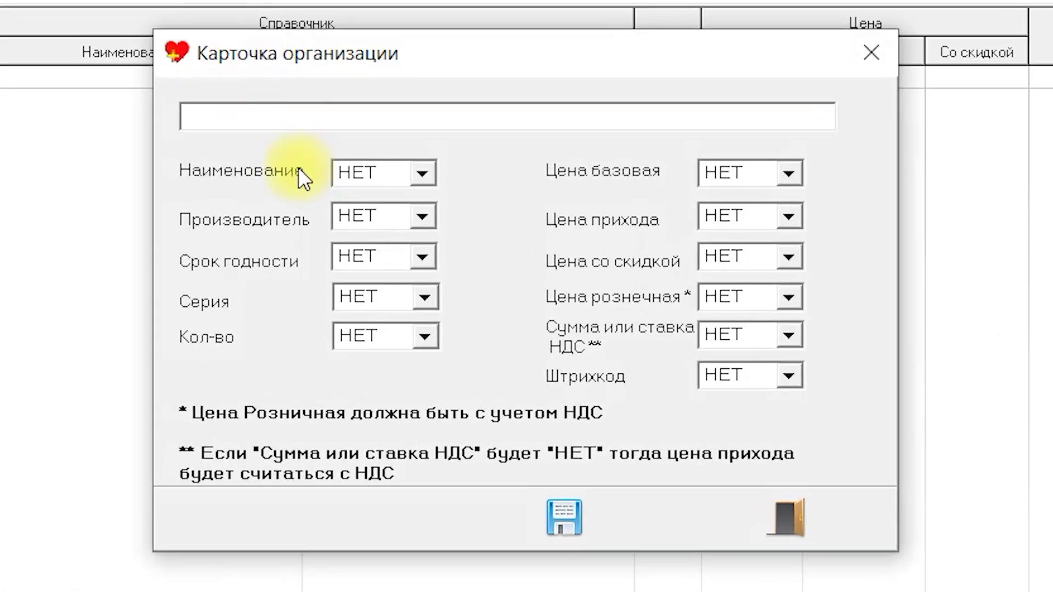
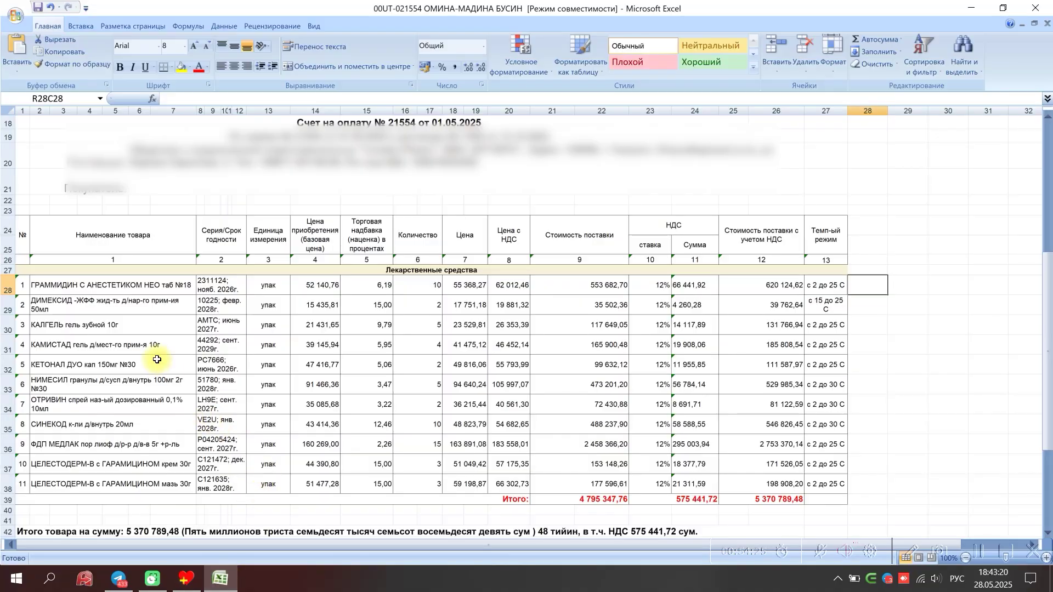
- In the 00UT-021554 Excel invoice, check the column positions of the product name, Серия/Срок годности and Количество
left_click(157, 359)
left_click(143, 321)
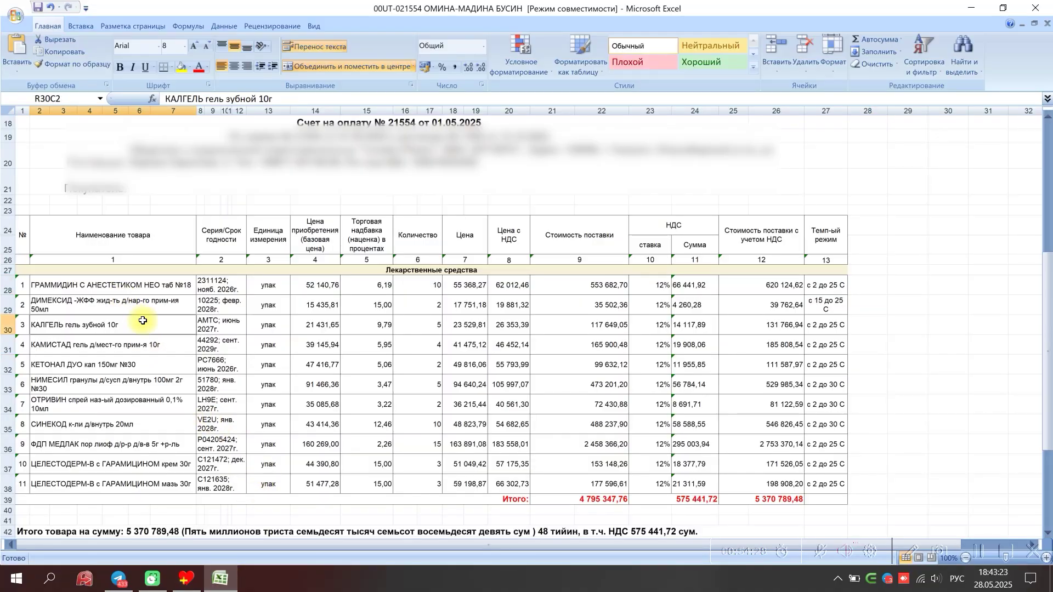
left_click(233, 333)
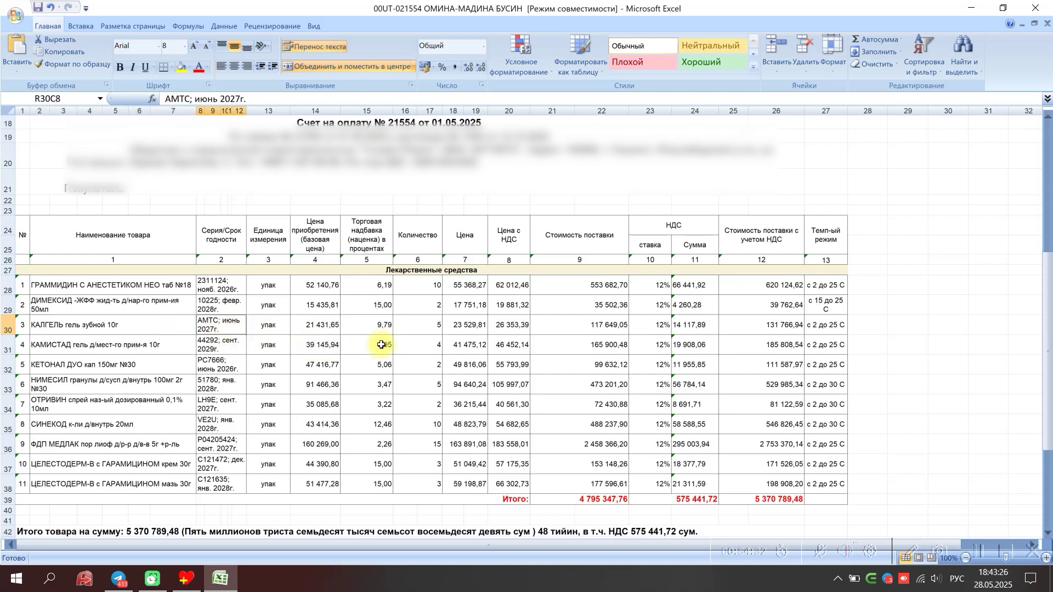
left_click(422, 348)
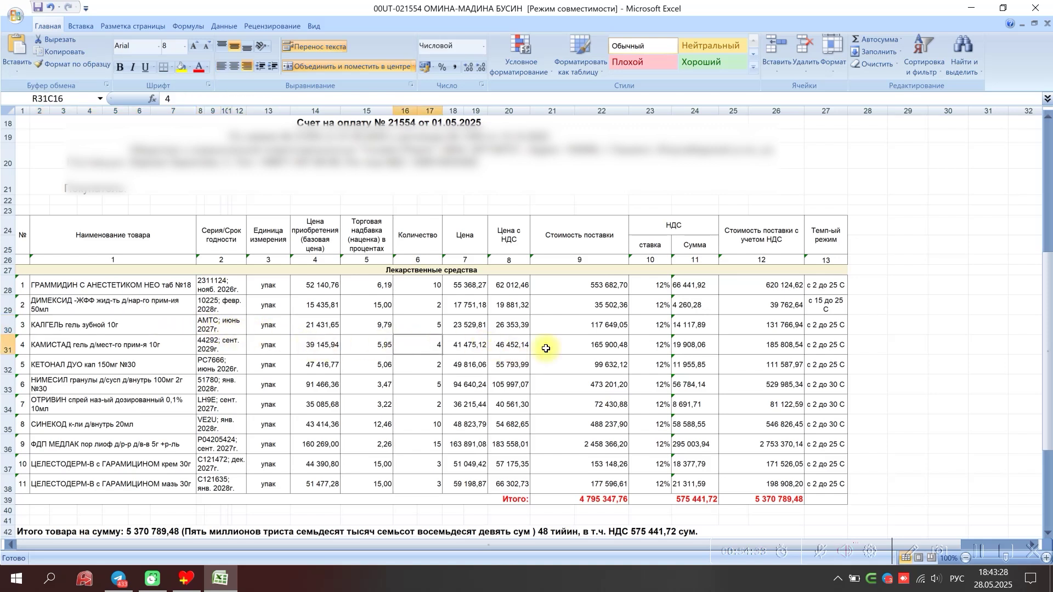
left_click(883, 302)
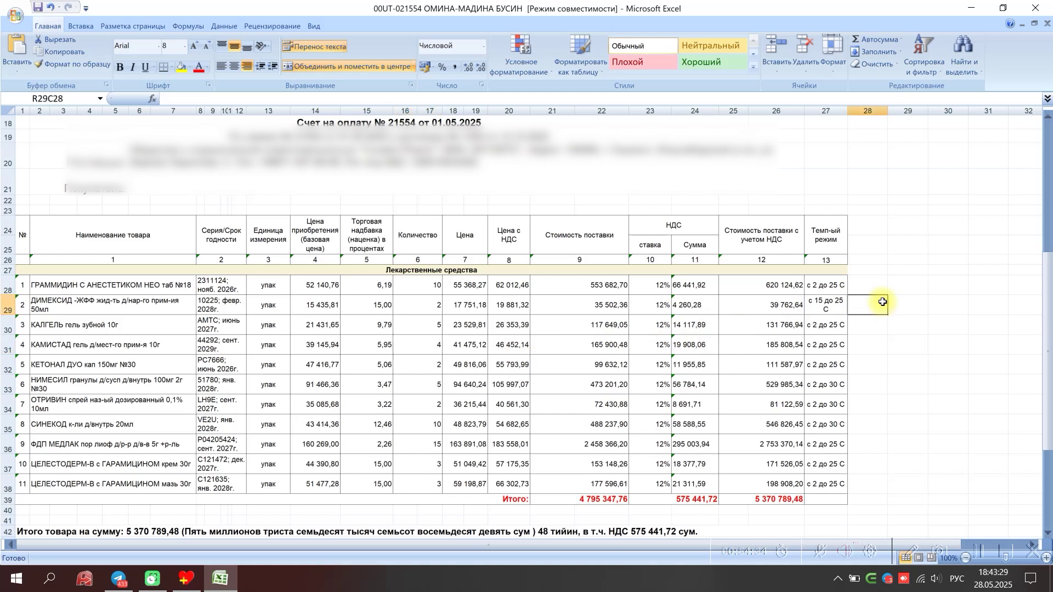
left_click(225, 310)
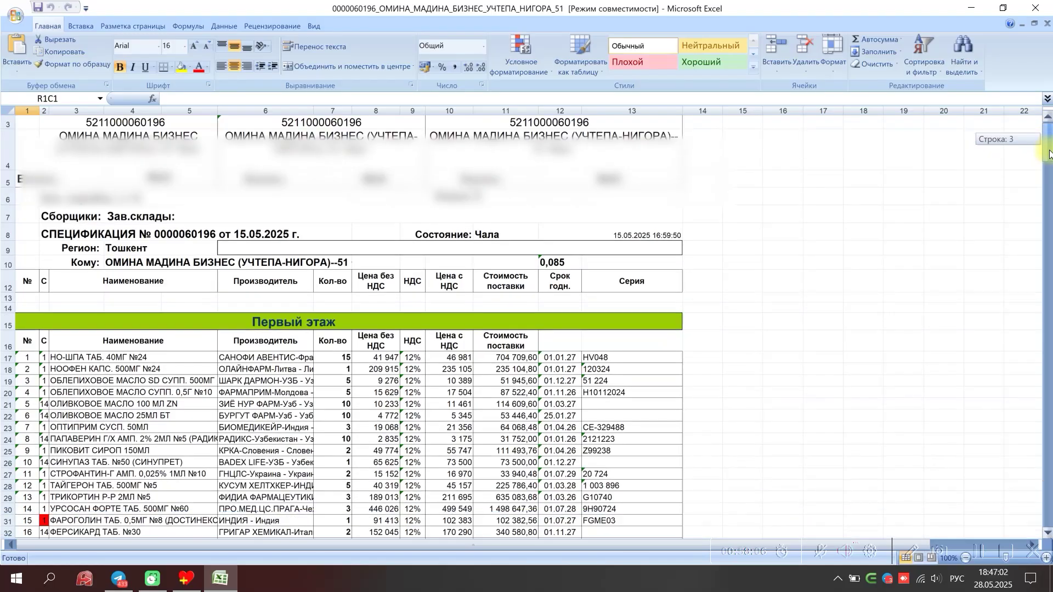
- Delete all rows from row 52 down in the specification, including the Янги приходлар and 2 kun ichida kutilayotgan mahsulotlar tables
left_click_drag(1049, 142, 1048, 226)
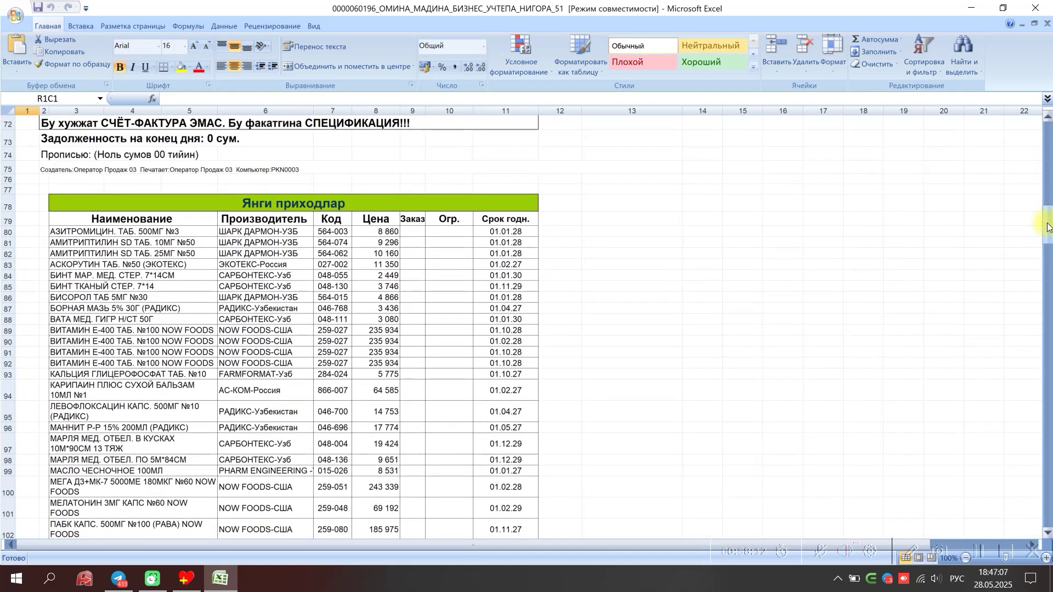
left_click(363, 197)
left_click_drag(1048, 237, 1036, 270)
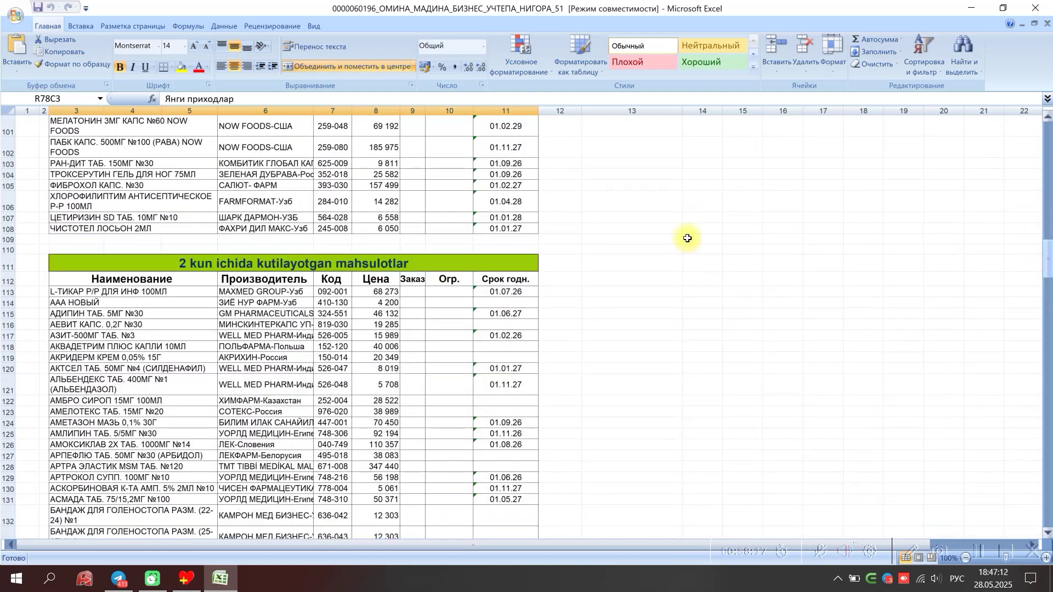
left_click(455, 274)
left_click_drag(1047, 274, 1042, 198)
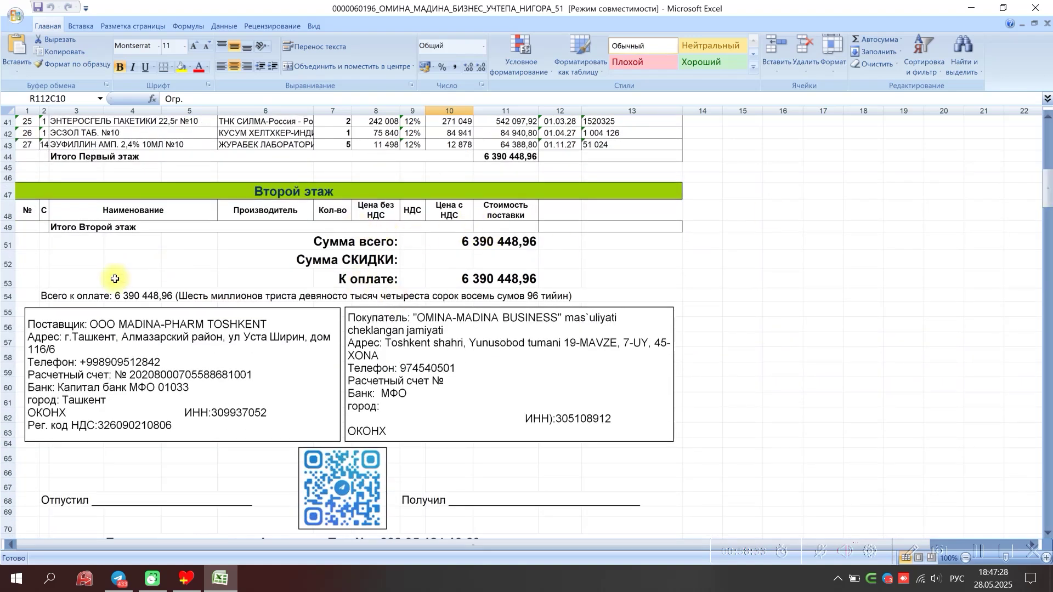
left_click_drag(8, 263, 9, 479)
right_click(11, 462)
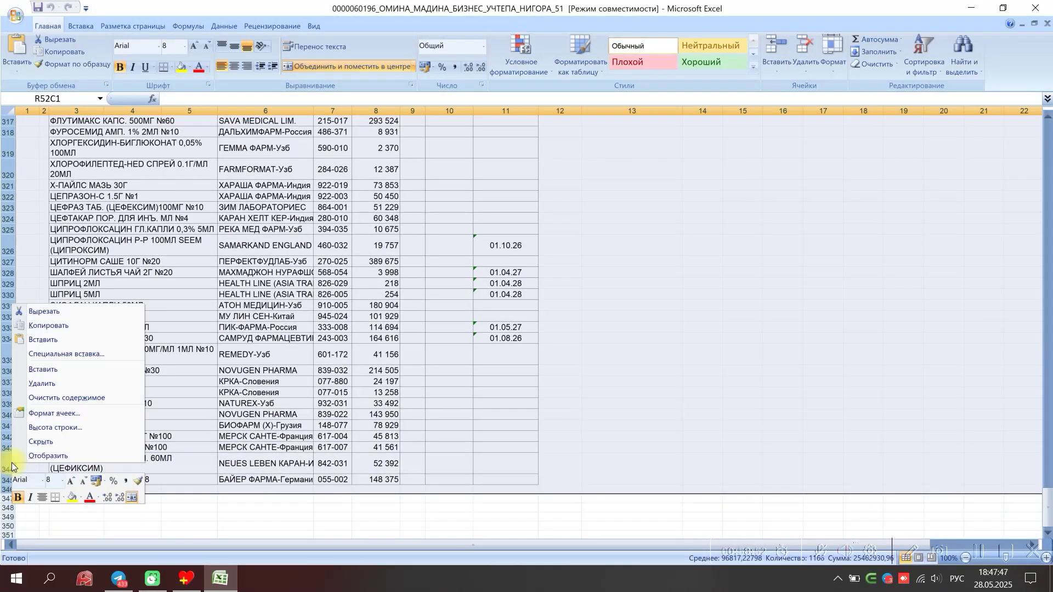
left_click(34, 383)
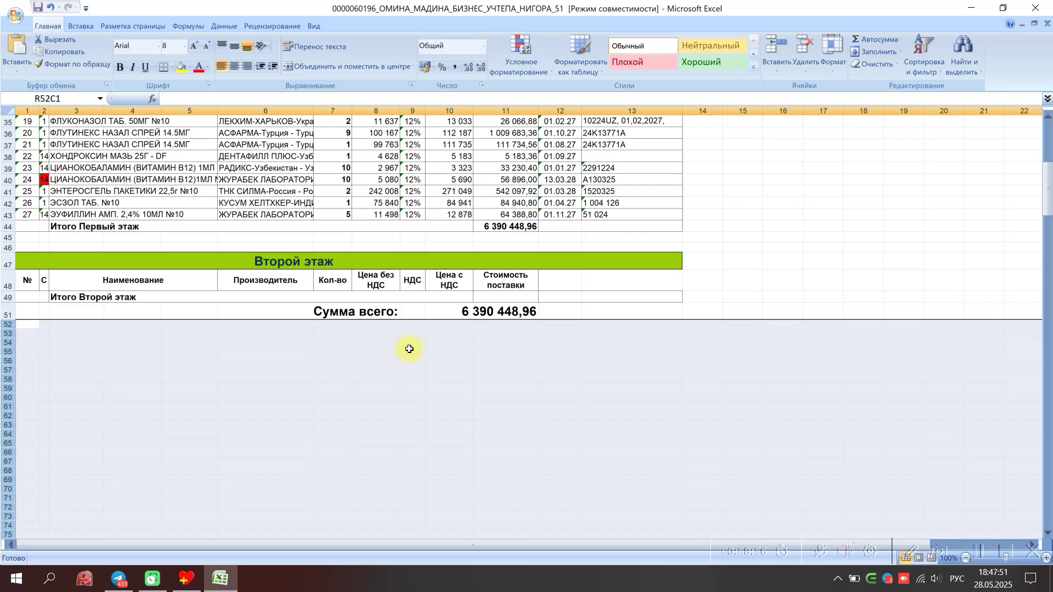
- Deselect the emptied rows and save the trimmed specification workbook
left_click(486, 344)
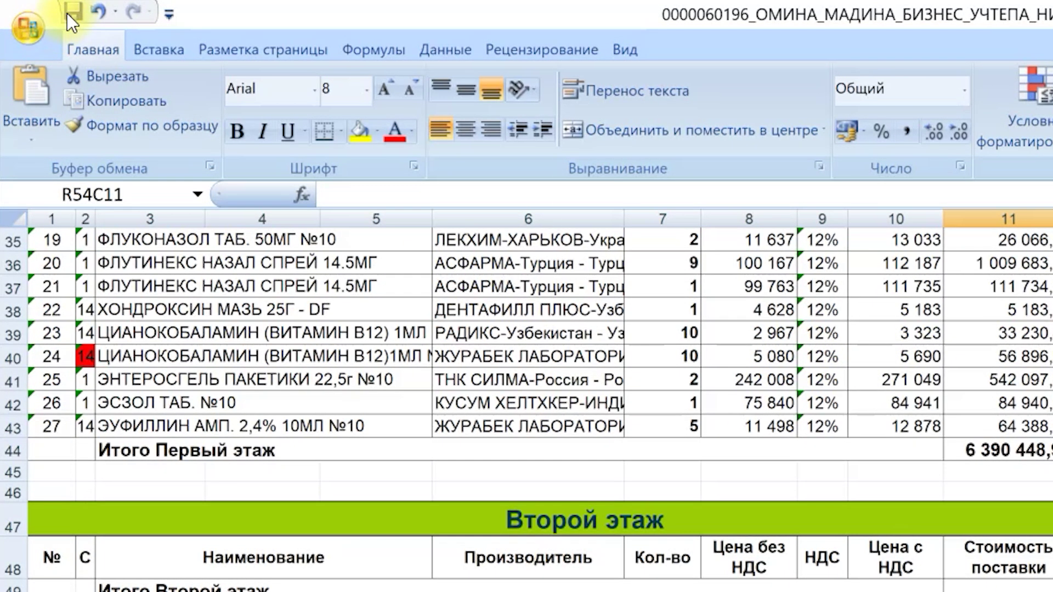
left_click(41, 28)
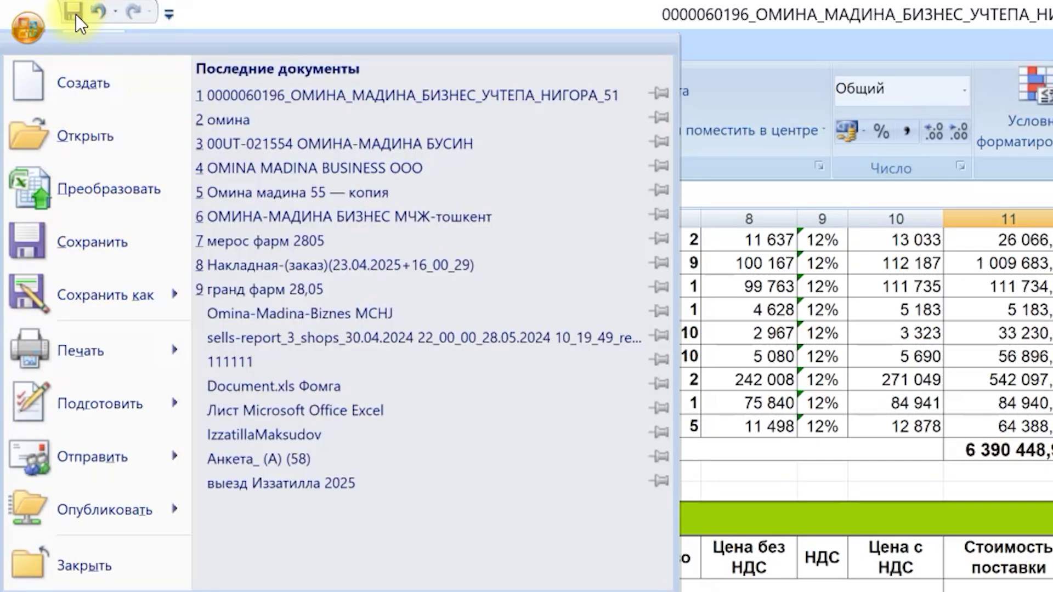
left_click(76, 13)
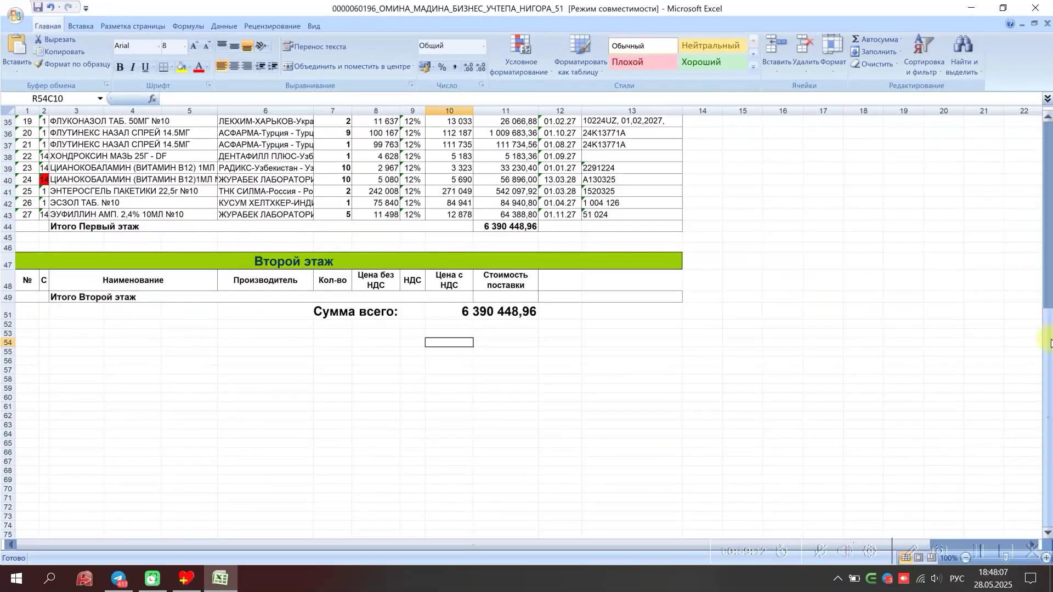
- Look over the remaining product rows of the specification and check the area below Сумма всего for leftover data
left_click_drag(1048, 299, 1047, 129)
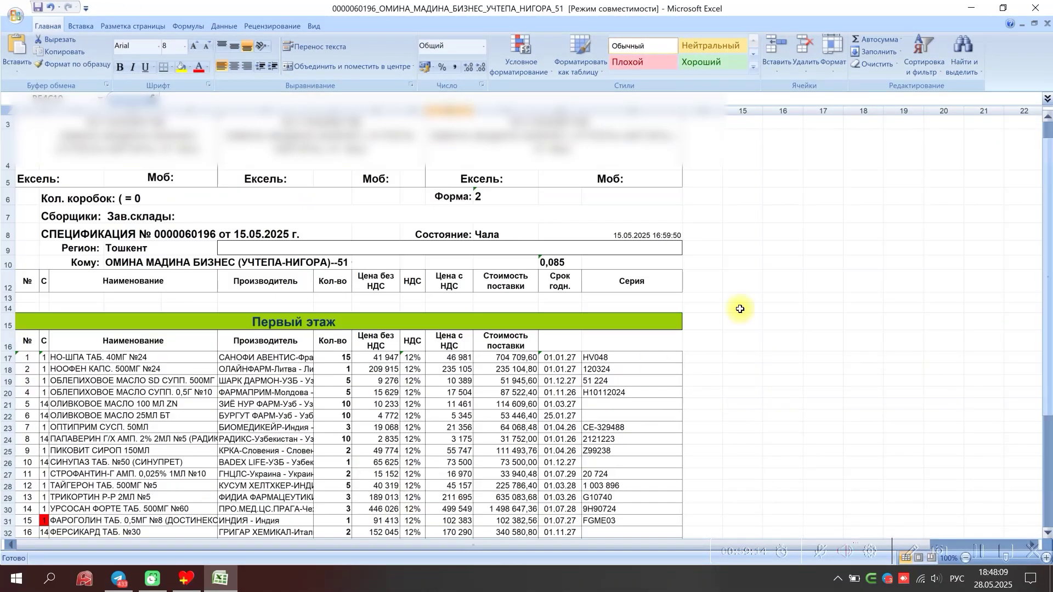
left_click_drag(161, 397, 460, 406)
left_click_drag(1049, 268, 1049, 319)
left_click(406, 401)
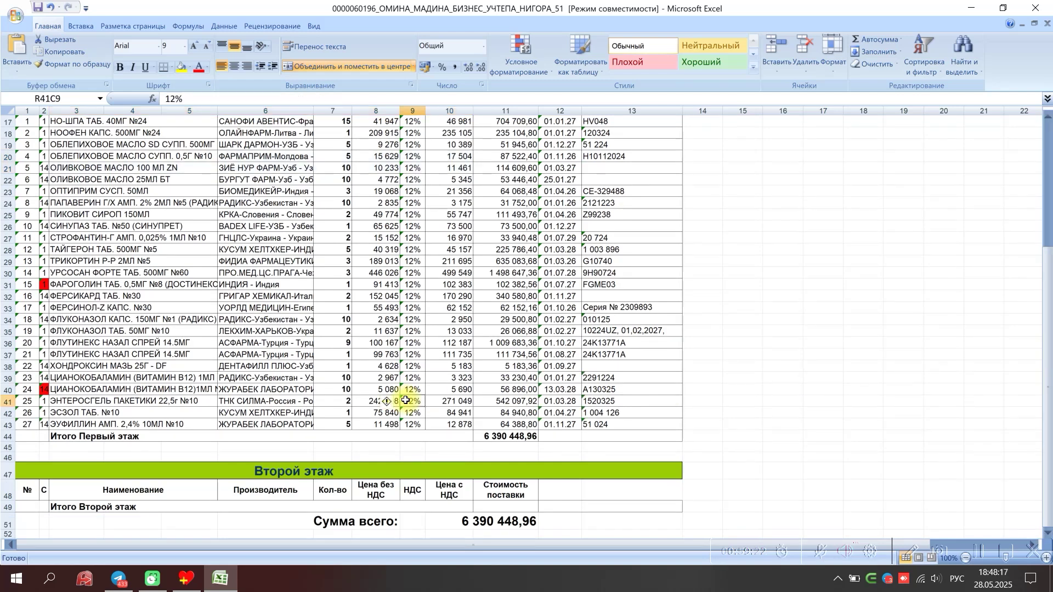
key("Down")
key("Down")
key("Down")
key("Down")
key("Down")
key("Down")
key("Down")
key("Down")
key("Down")
key("Down")
key("Down")
key("Down")
key("Down")
key("Down")
key("Down")
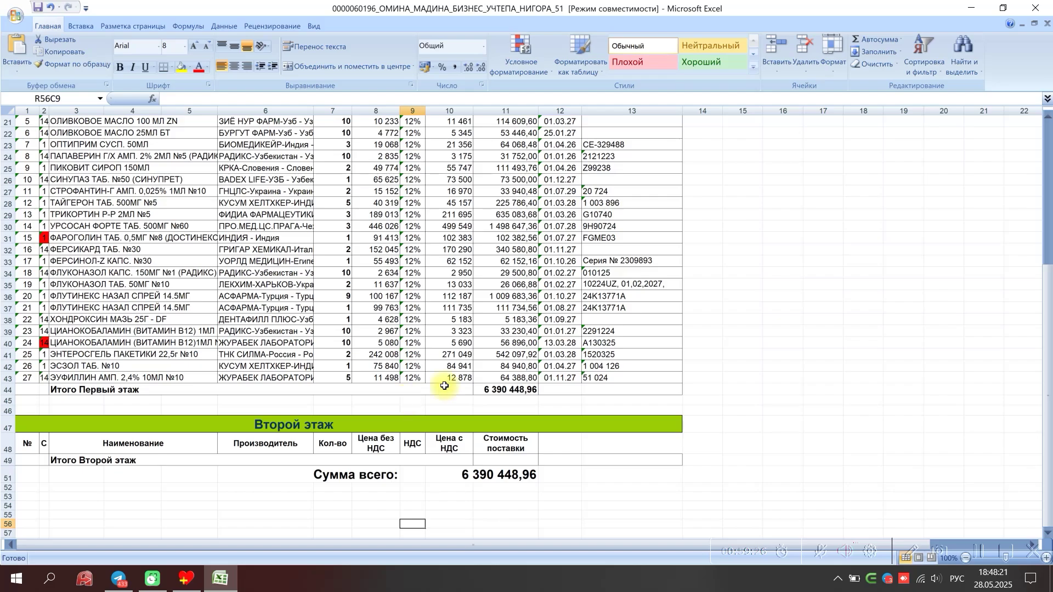